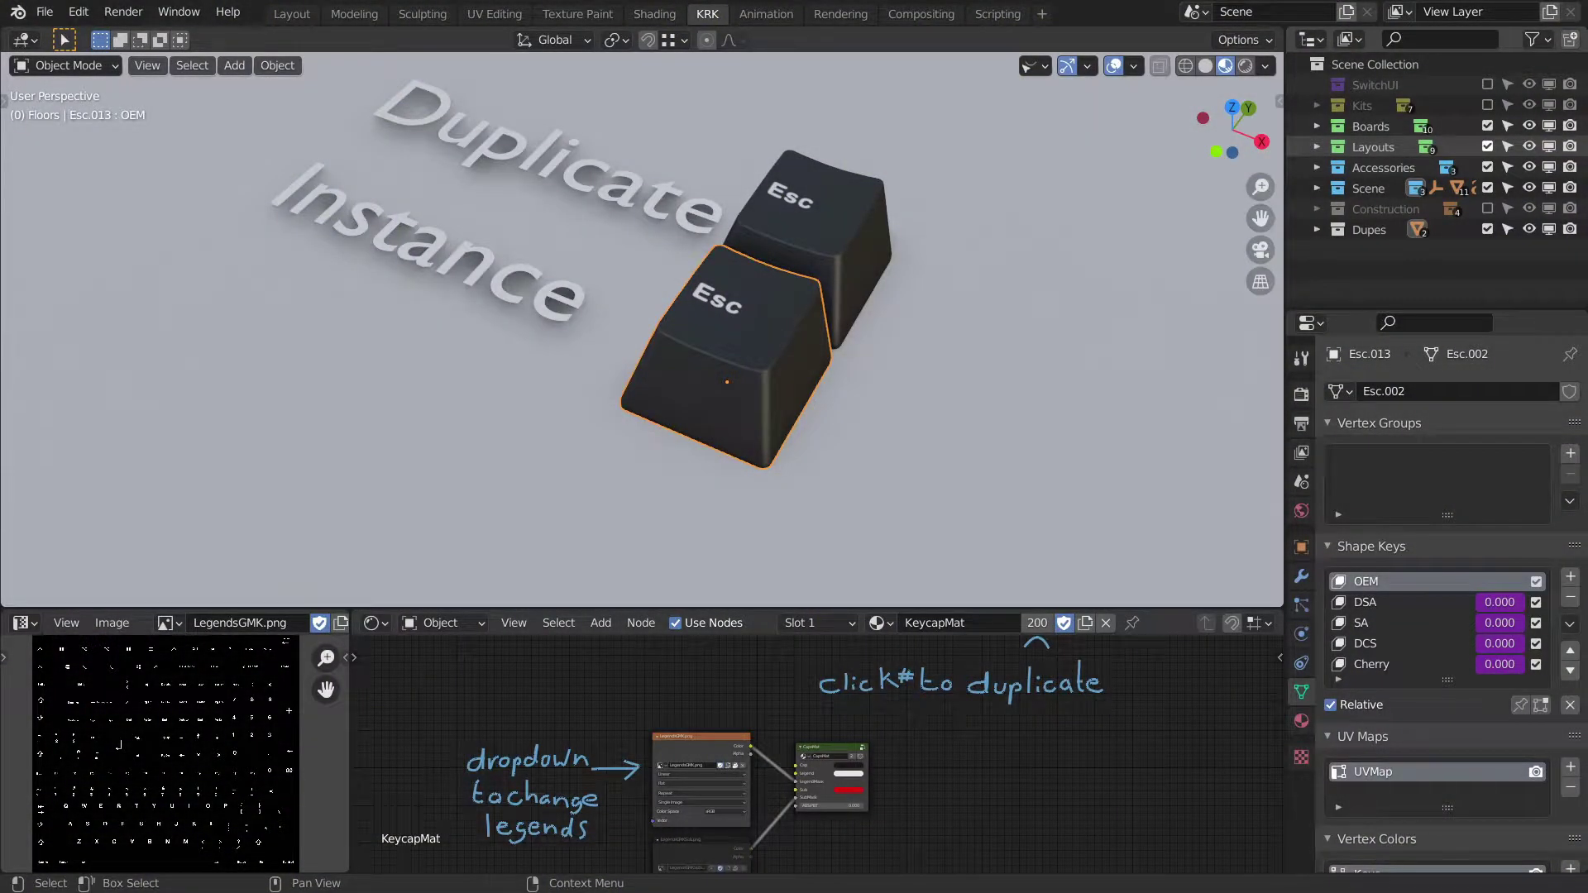
Inspect the mesh, modifier settings and transform values of the Esc keycap in the Instance row.
{"action": "middle_click_drag", "start_coordinate": [855, 422], "coordinate": [1022, 402]}
{"action": "key", "text": "Tab"}
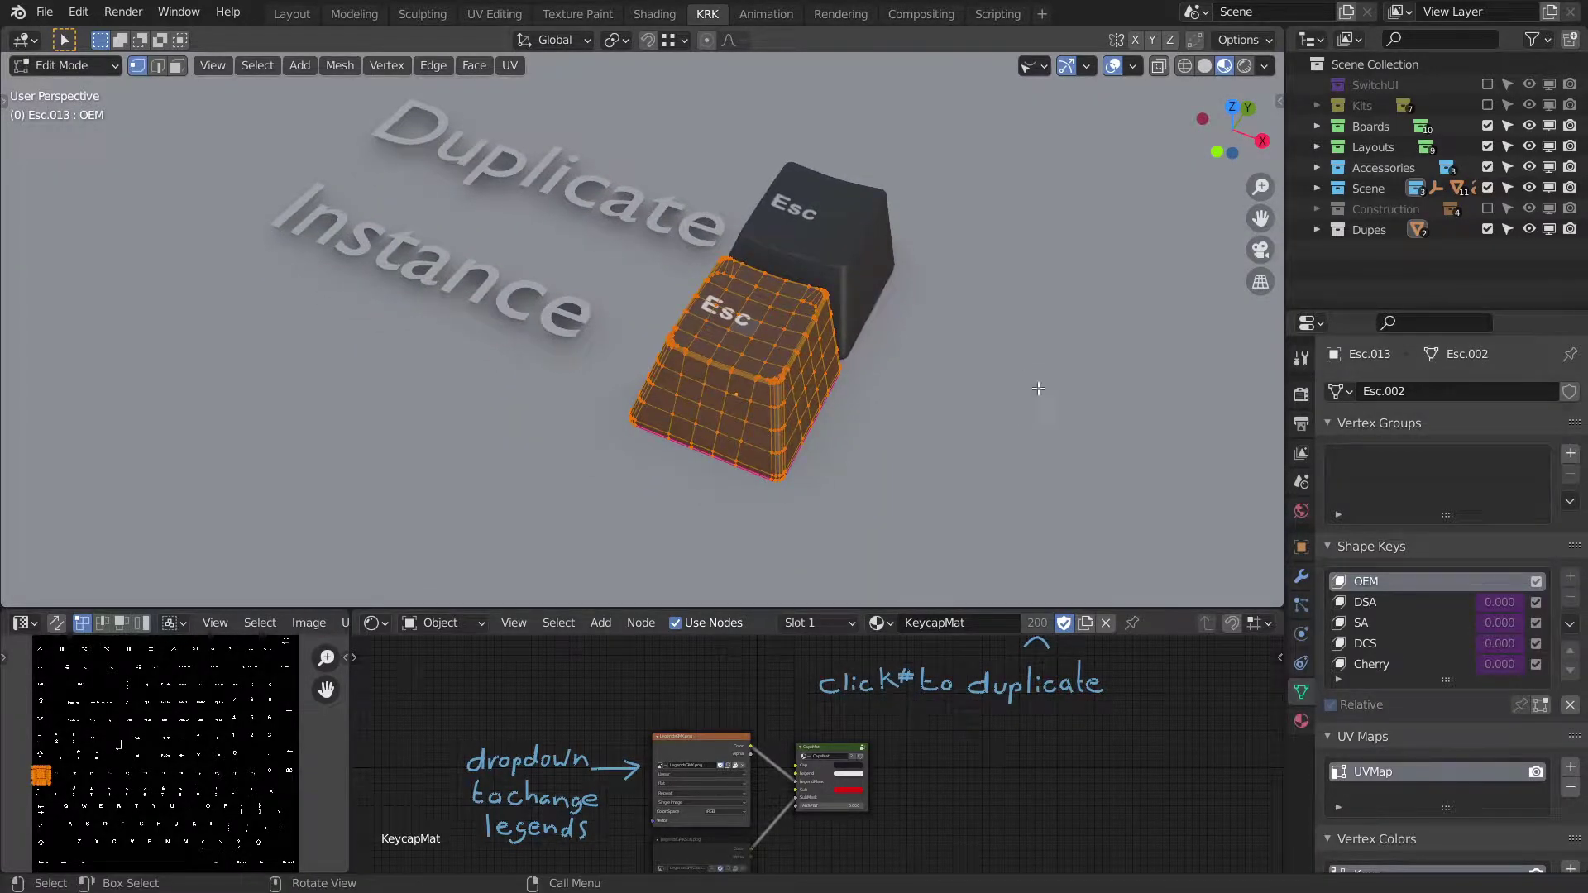
{"action": "key", "text": "Tab"}
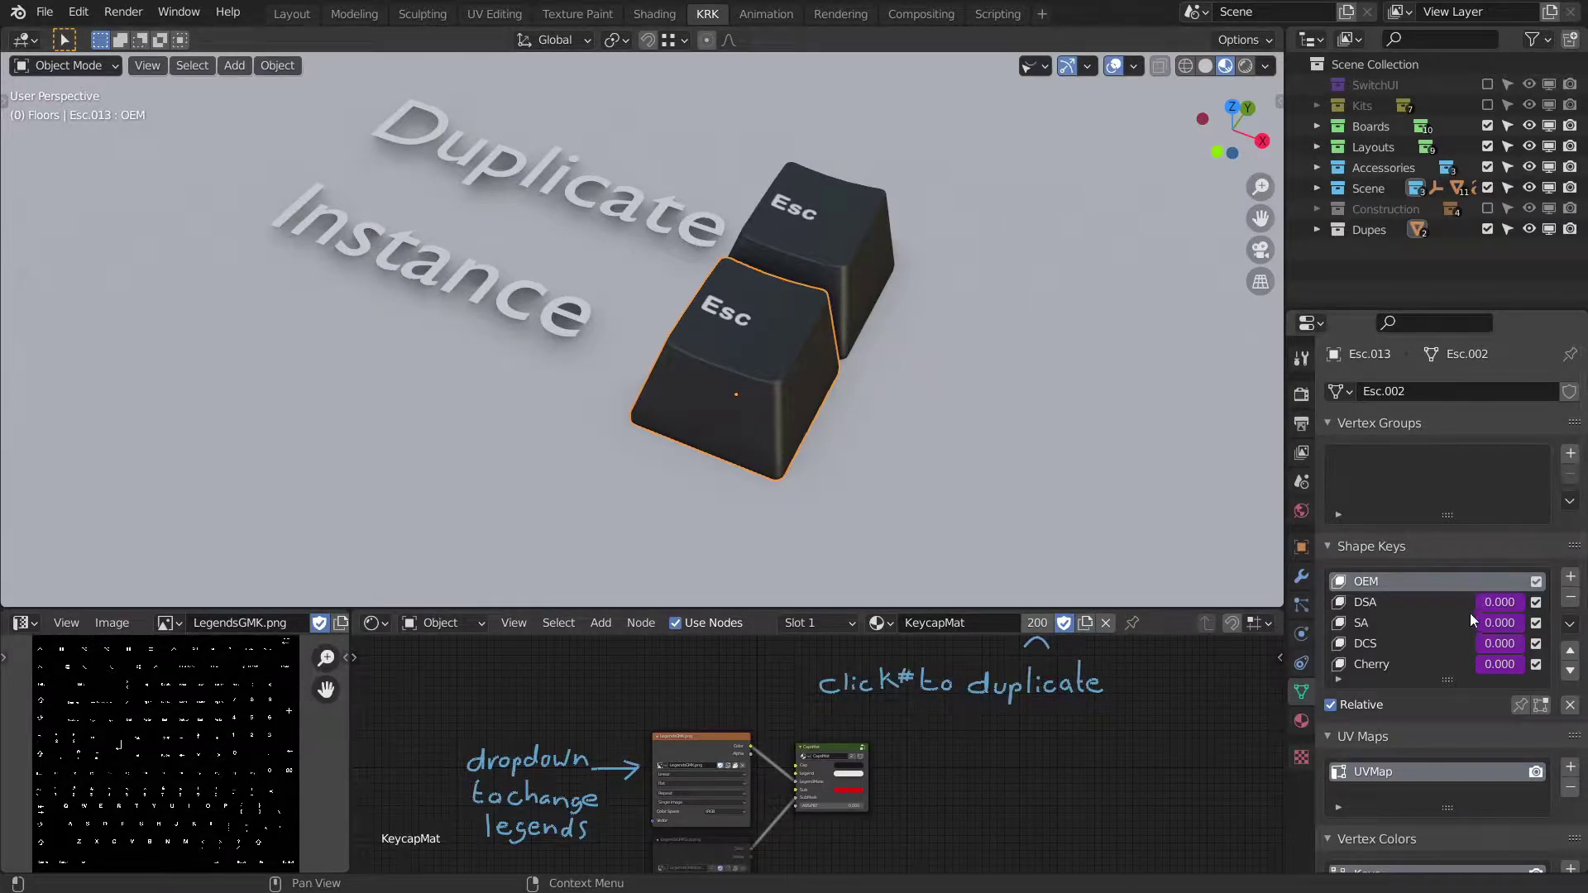
{"action": "middle_click_drag", "start_coordinate": [953, 356], "coordinate": [987, 361]}
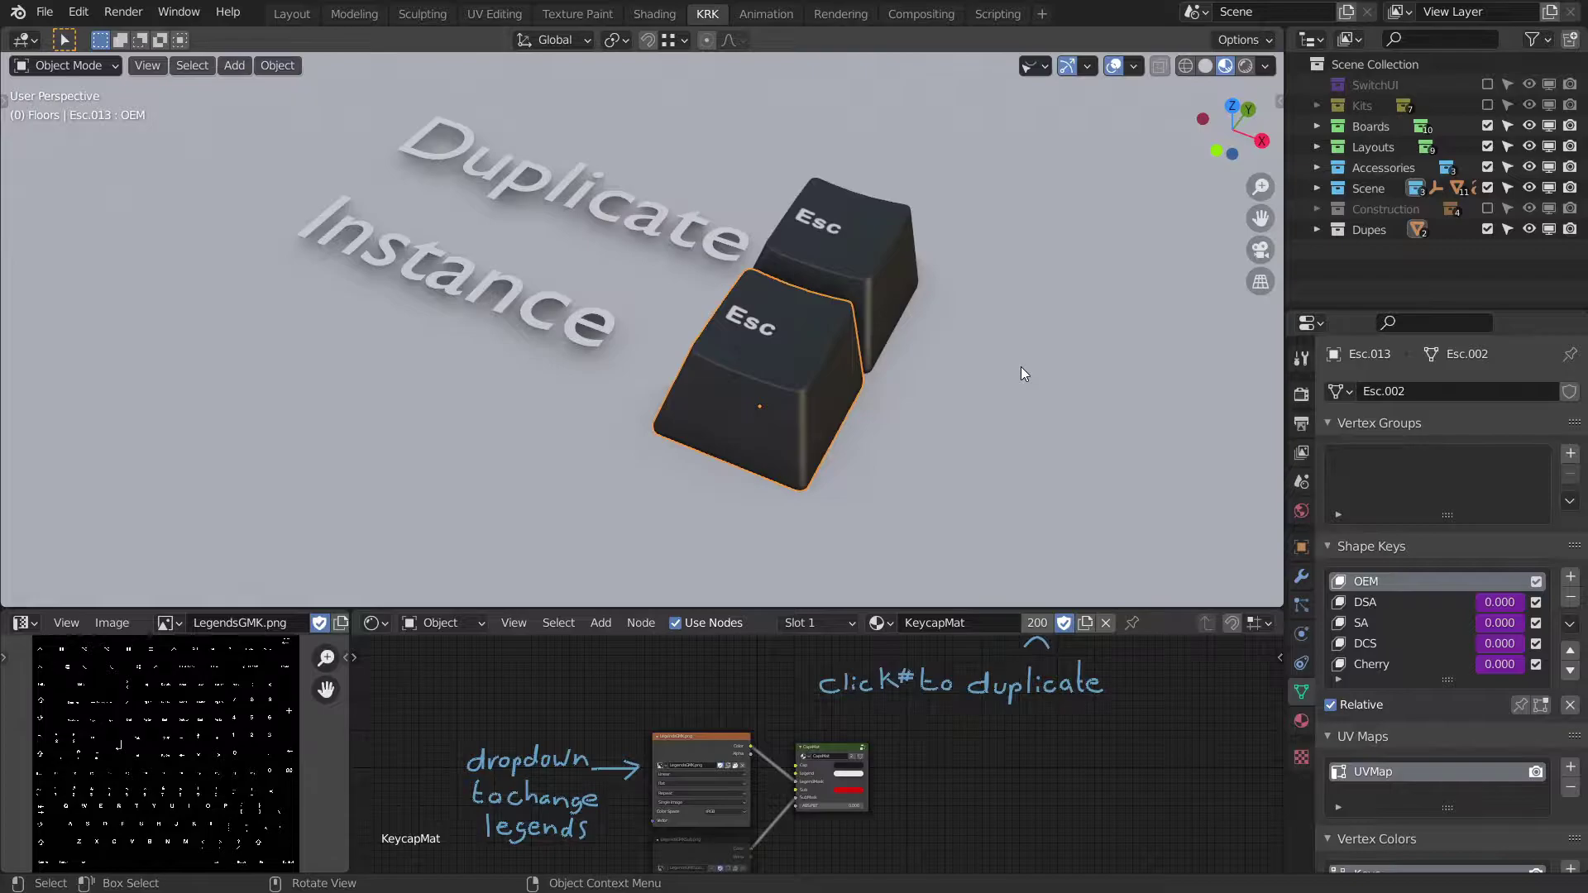
{"action": "middle_click_drag", "start_coordinate": [1014, 393], "coordinate": [999, 395], "text": "shift"}
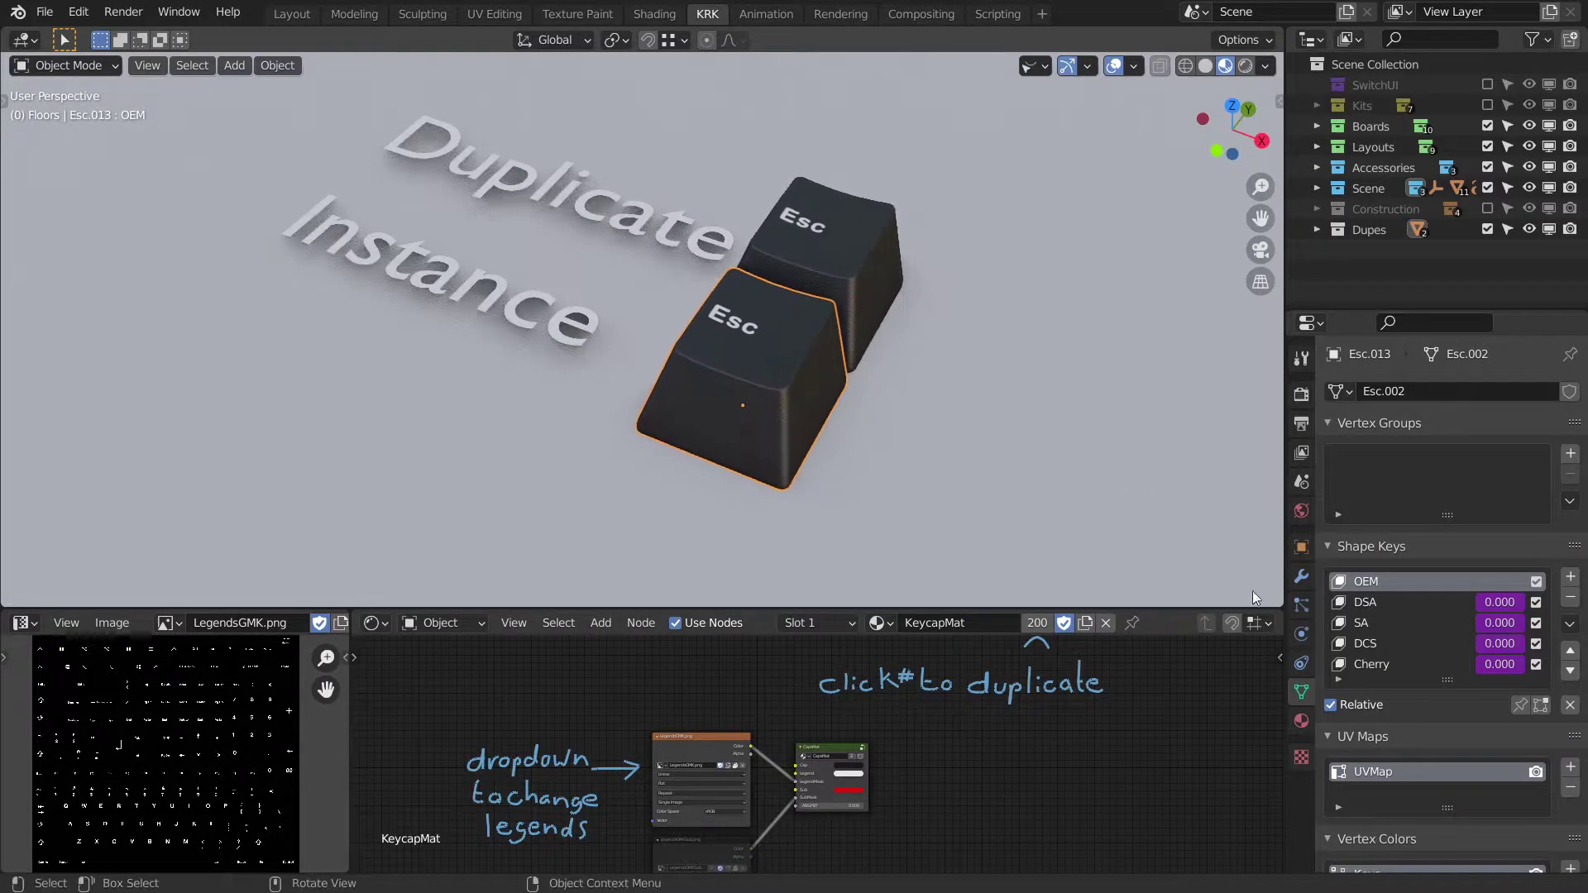
{"action": "left_click", "coordinate": [1301, 576]}
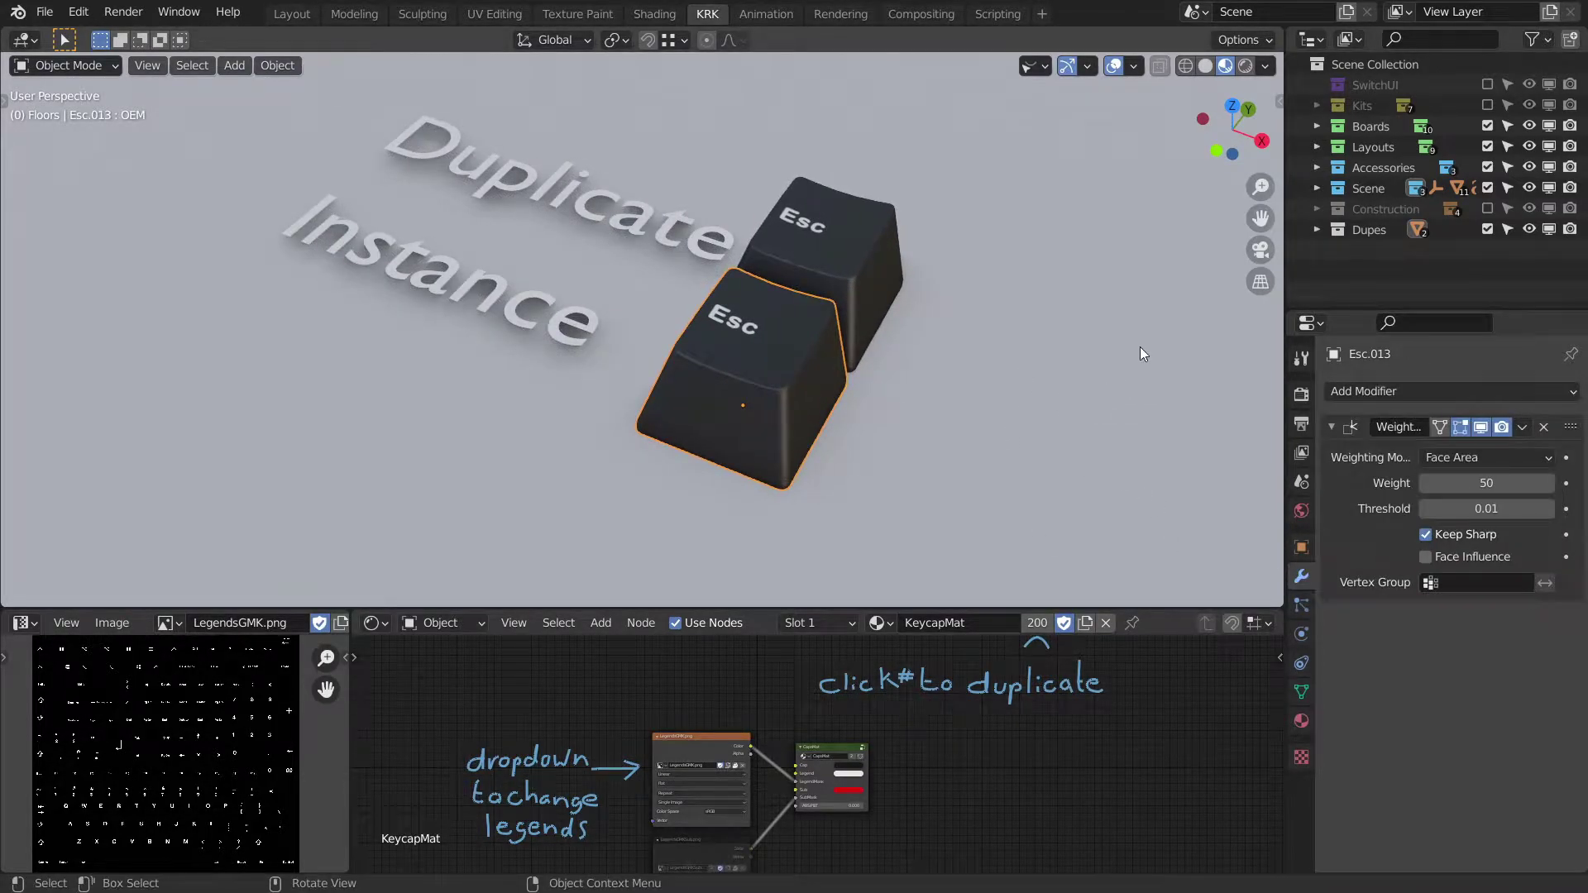
{"action": "key", "text": "n"}
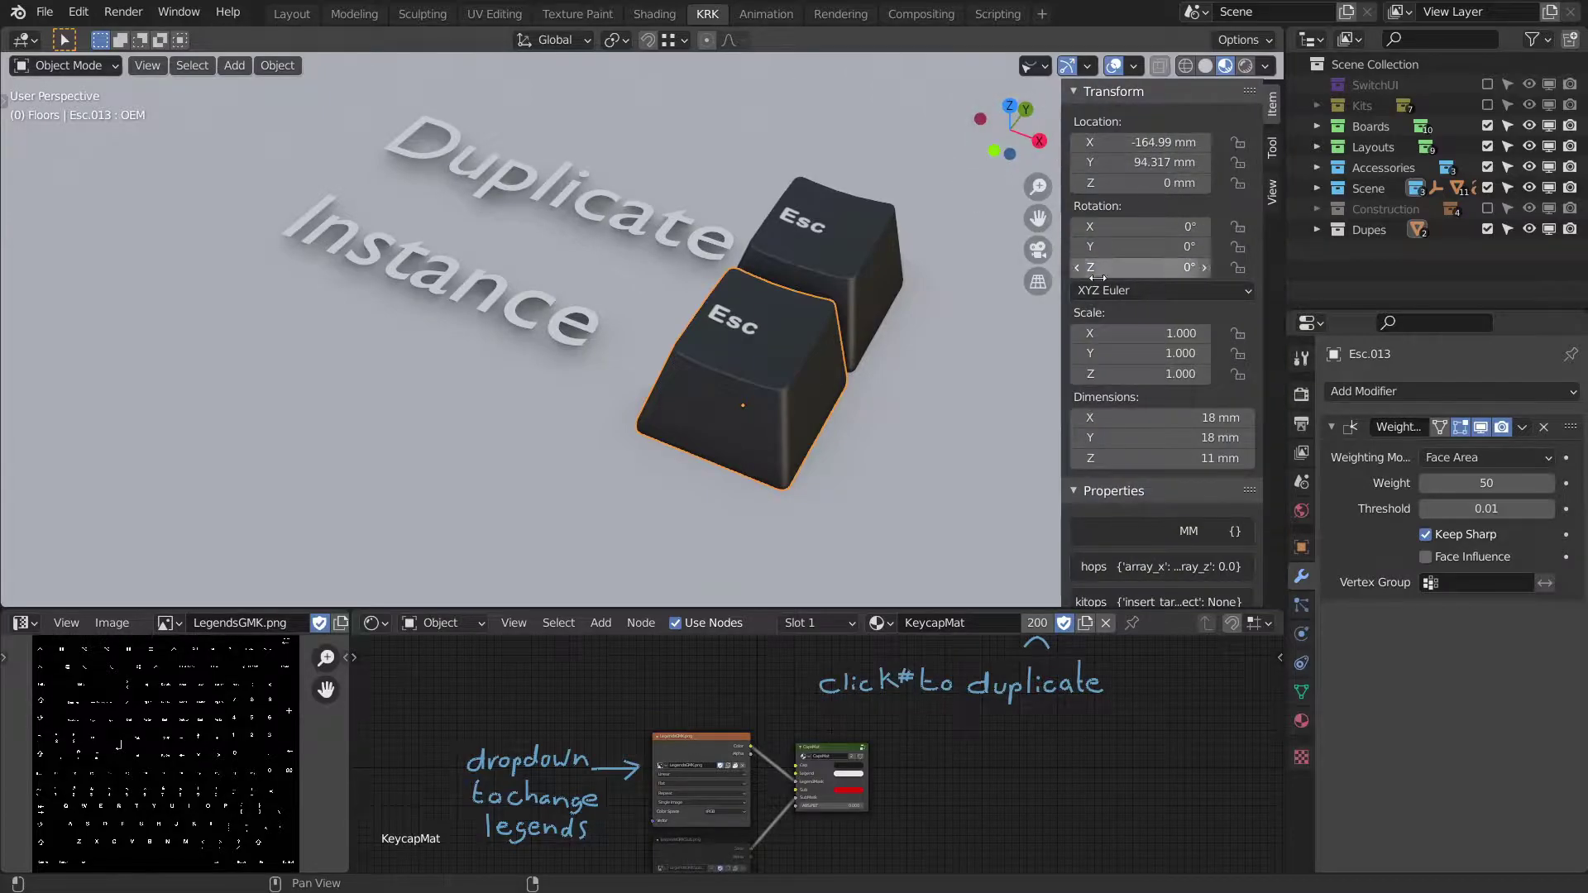
{"action": "key", "text": "n"}
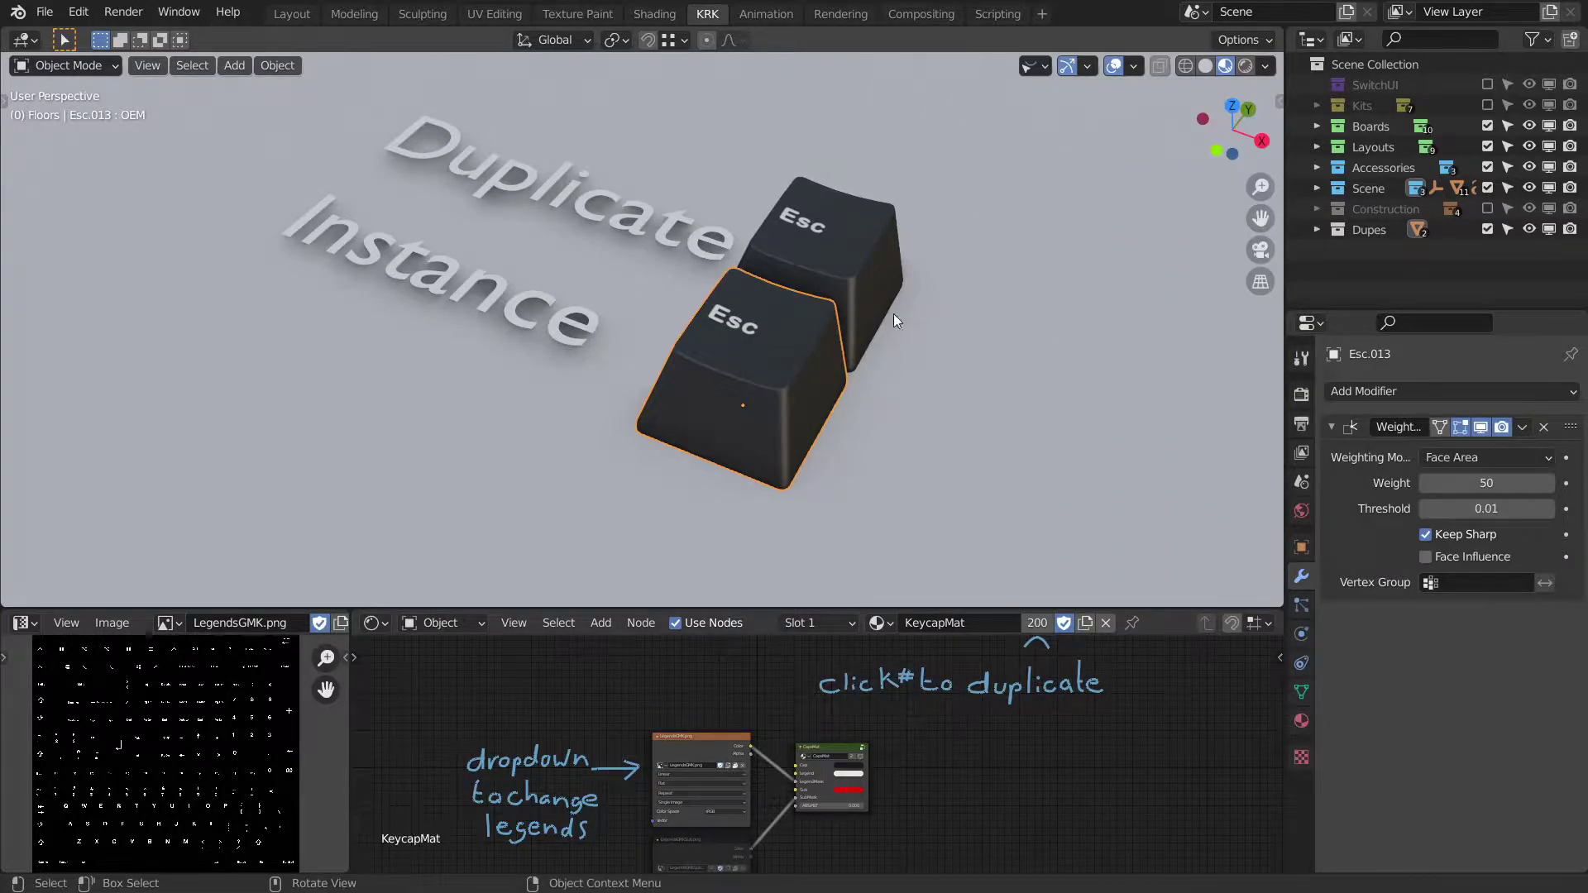
{"action": "middle_click_drag", "start_coordinate": [827, 284], "coordinate": [888, 278], "text": "shift"}
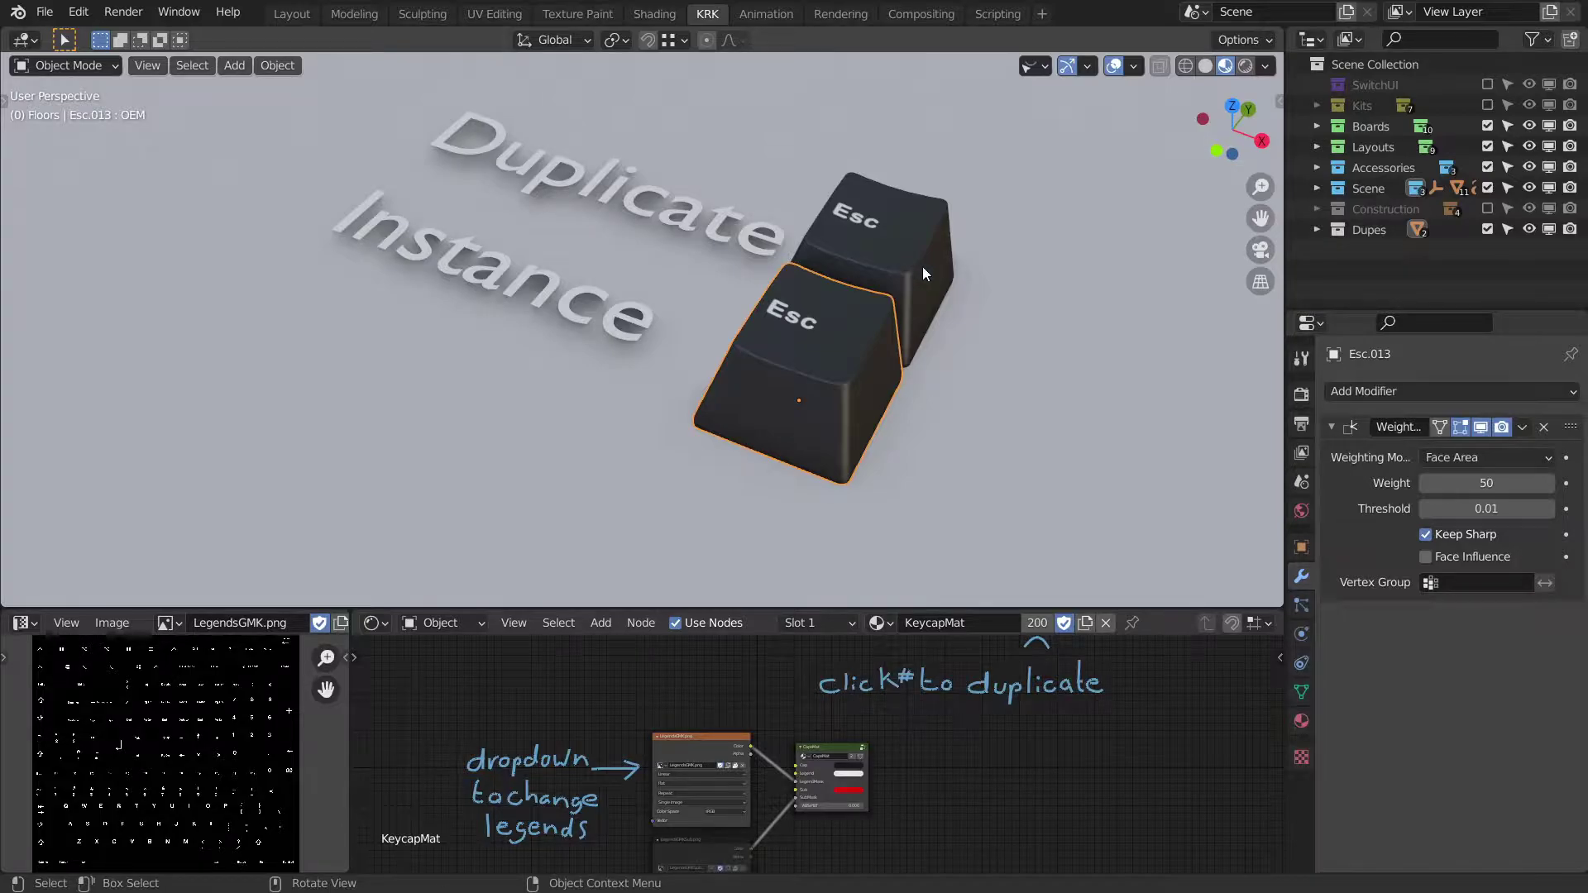
{"action": "middle_click_drag", "start_coordinate": [970, 277], "coordinate": [928, 267], "text": "shift"}
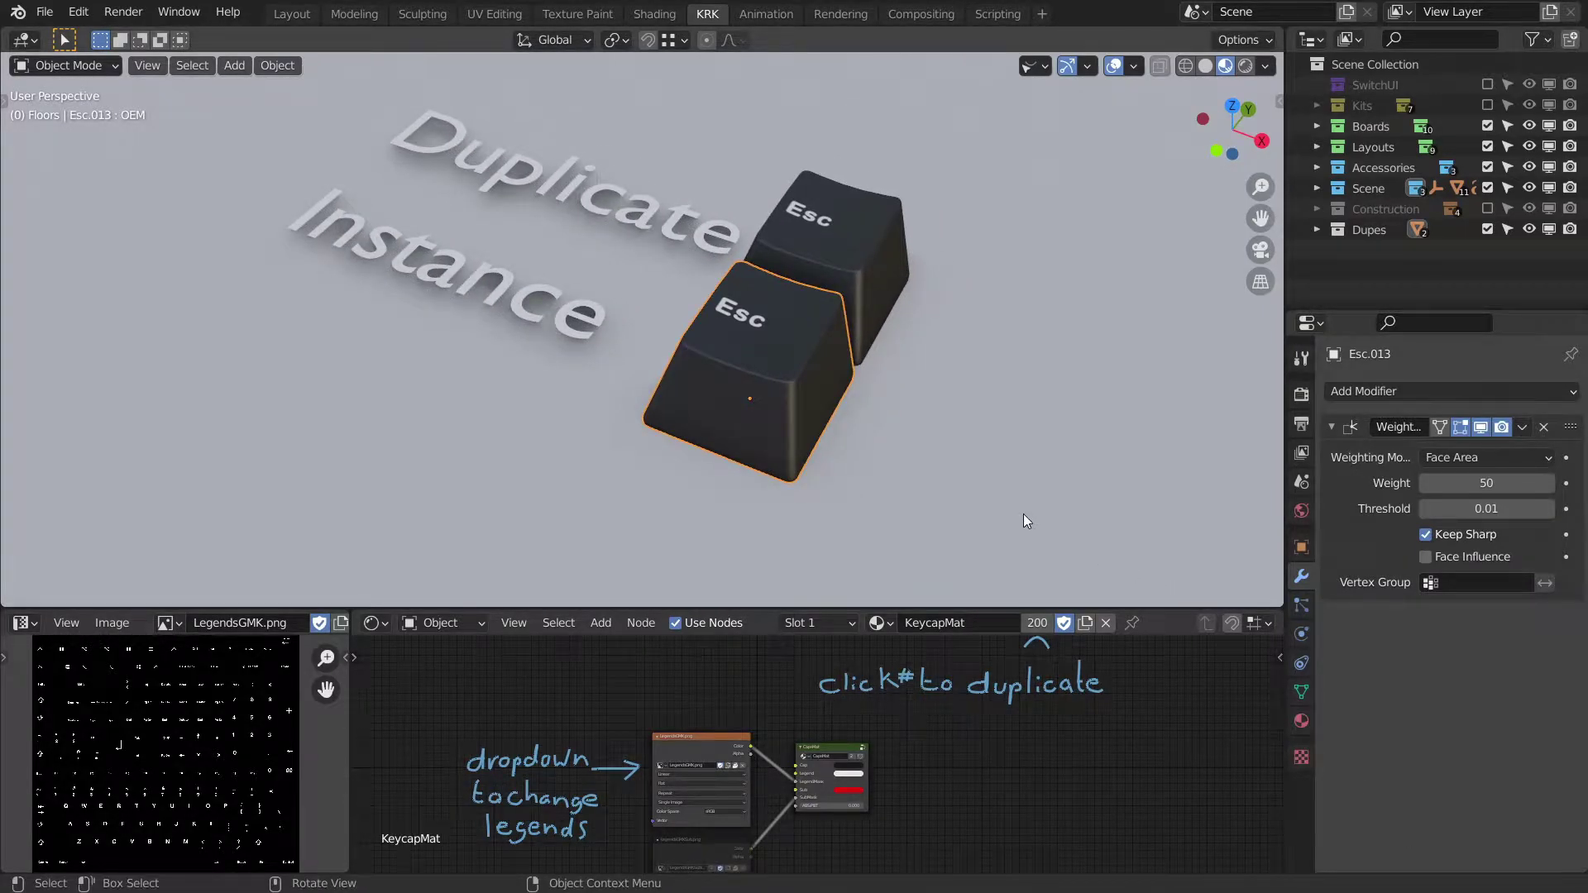
{"action": "middle_click_drag", "start_coordinate": [1014, 523], "coordinate": [978, 488]}
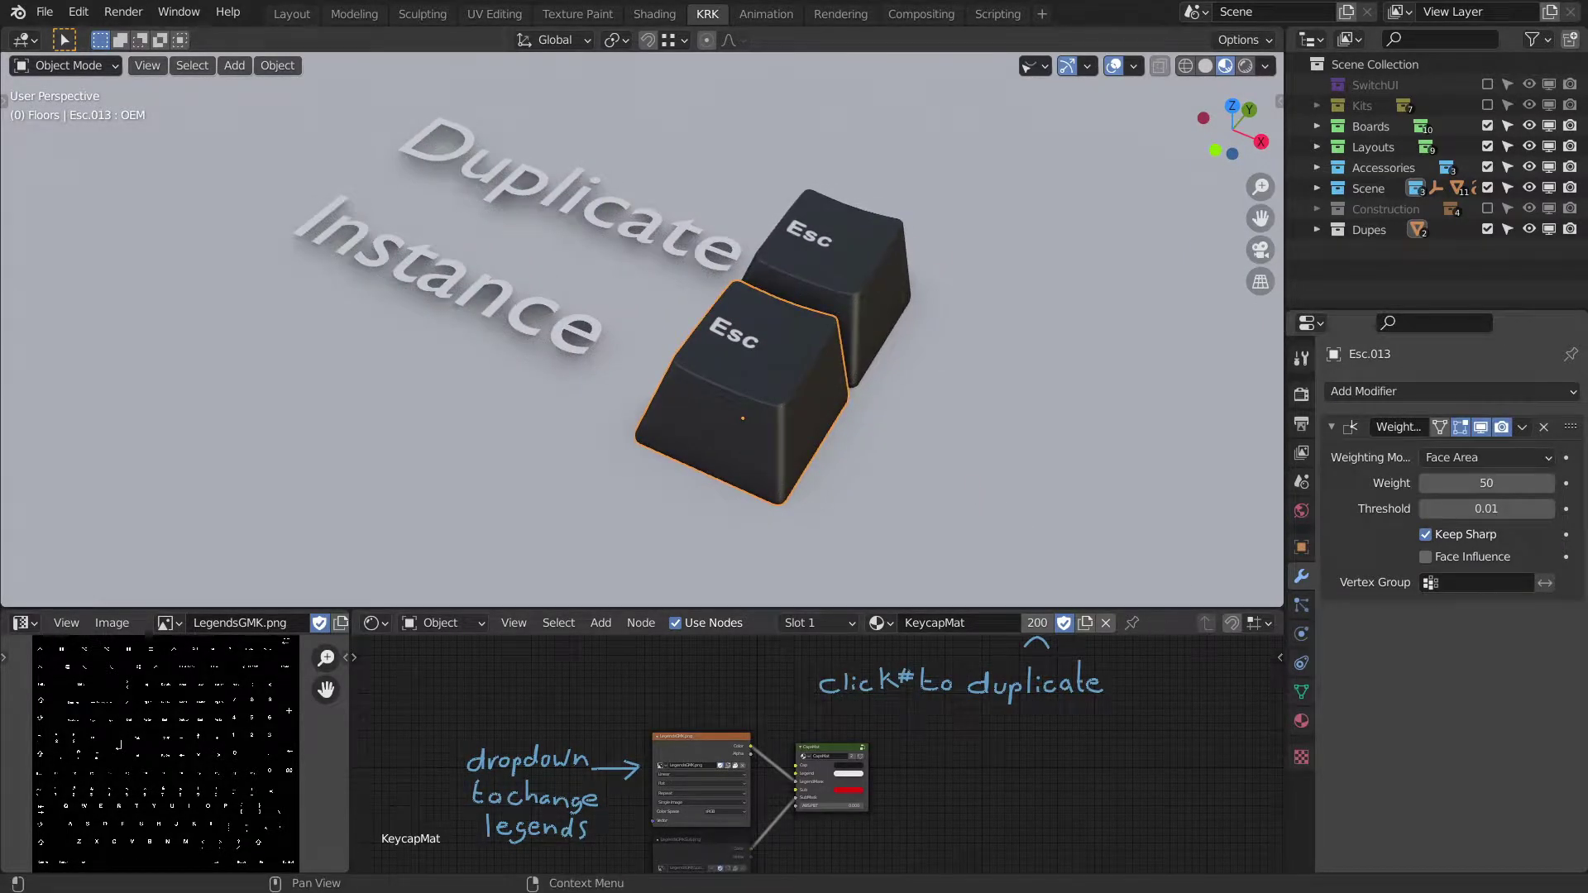
Make a linked duplicate of the Instance row's Esc keycap 19.05 mm along X and repeat it twice to extend the row.
{"action": "middle_click_drag", "start_coordinate": [991, 491], "coordinate": [901, 355]}
{"action": "key", "text": "shift+d"}
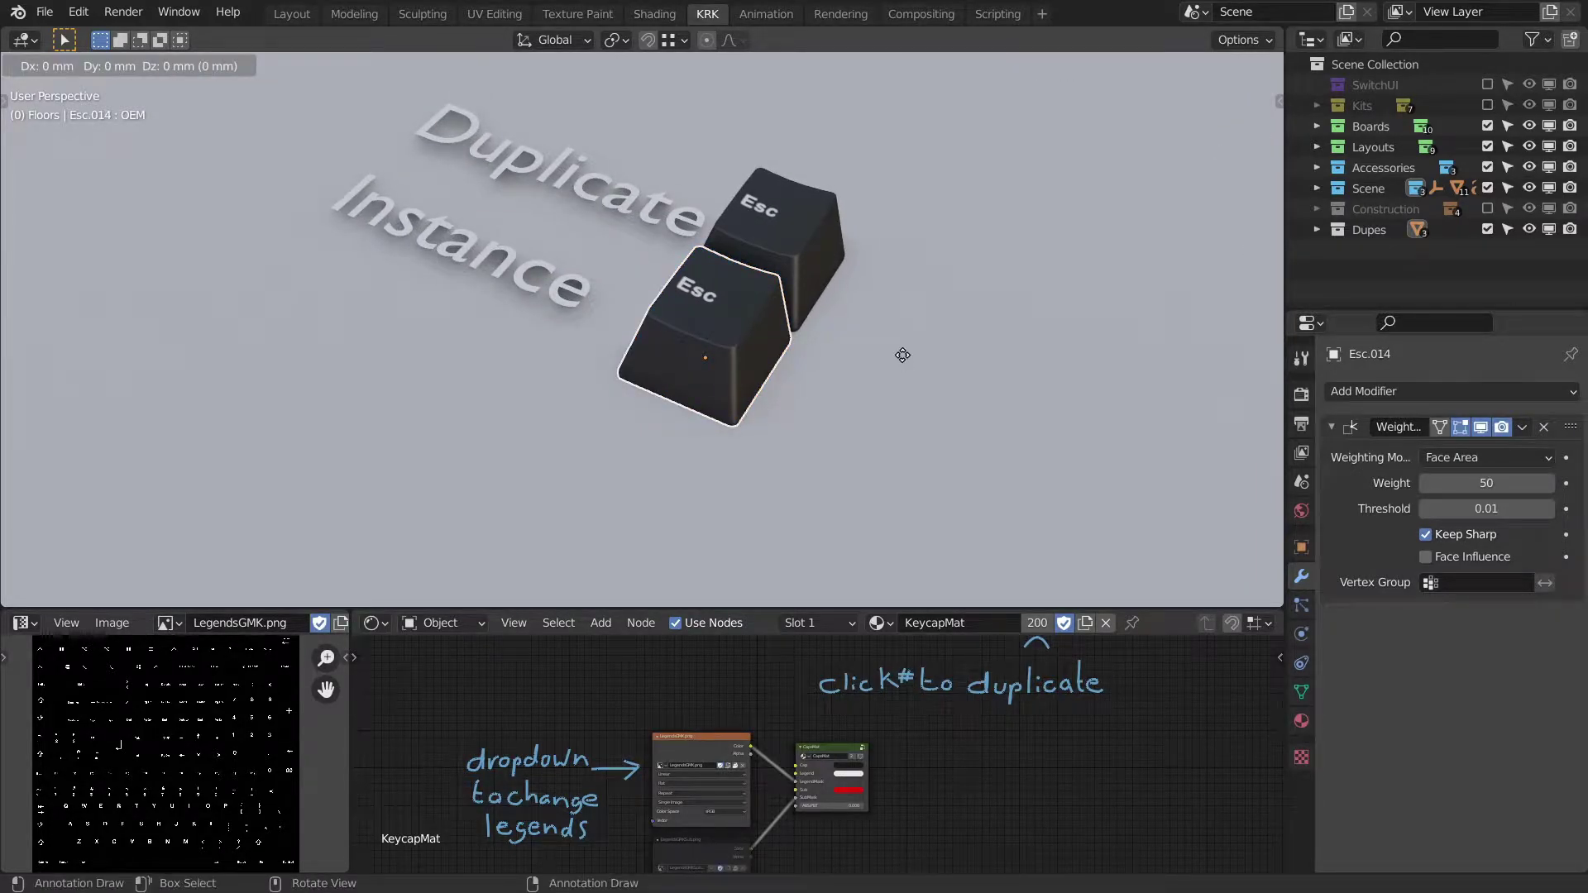
{"action": "key", "text": "x"}
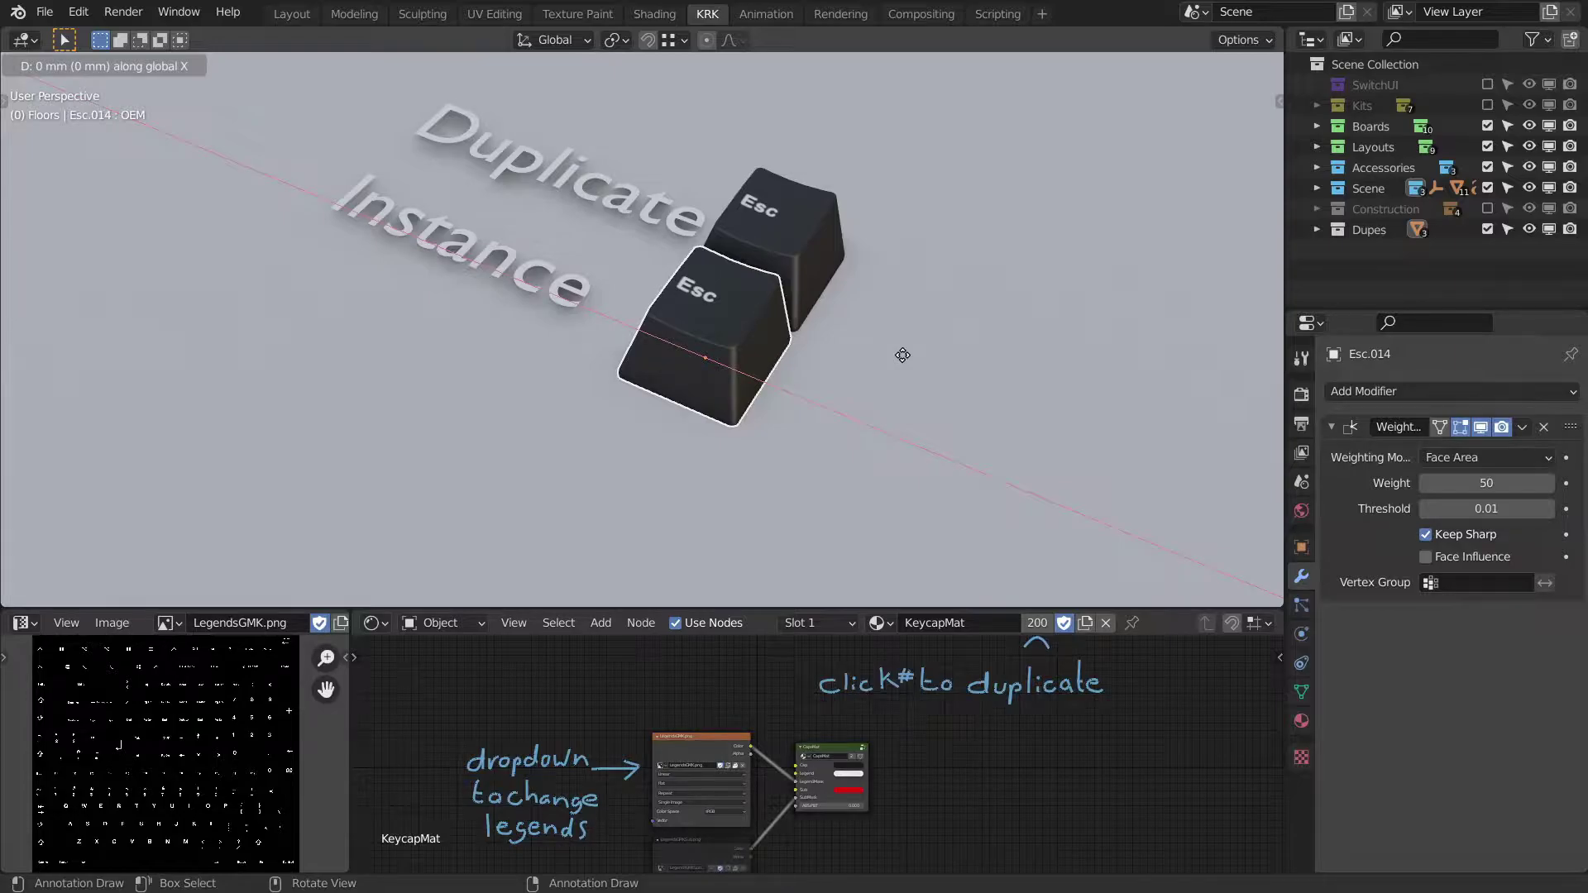
{"action": "type", "text": "19.05"}
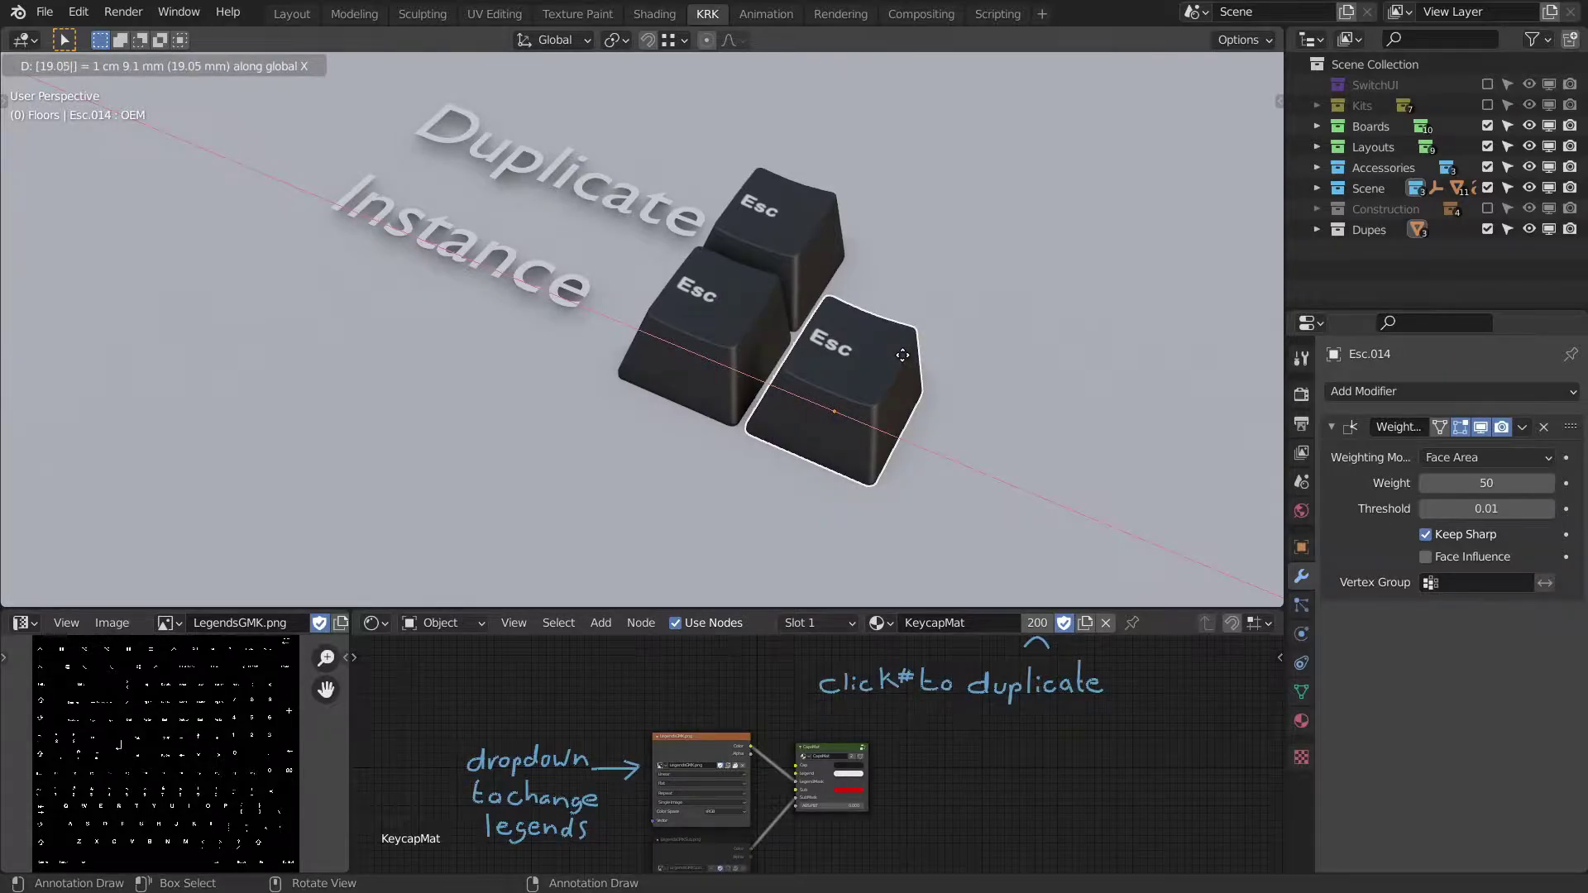
{"action": "key", "text": "Return"}
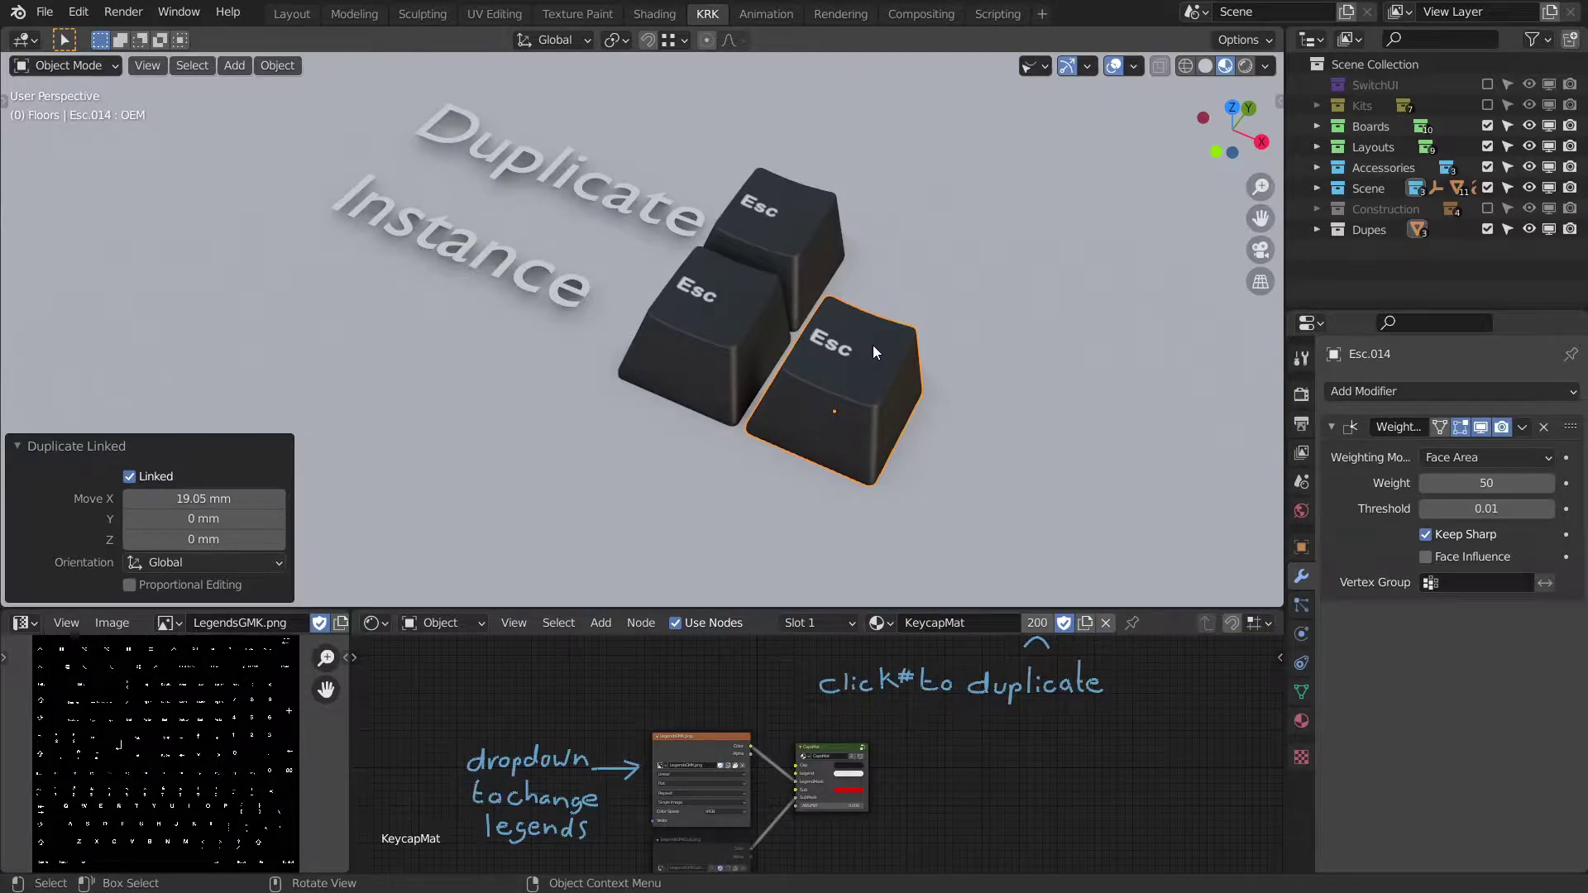
{"action": "key", "text": "shift+r"}
{"action": "key", "text": "shift+r"}
Make an unlinked duplicate of the Duplicate row's Esc keycap 19.05 mm along X and repeat it twice.
{"action": "middle_click_drag", "start_coordinate": [1014, 334], "coordinate": [812, 235]}
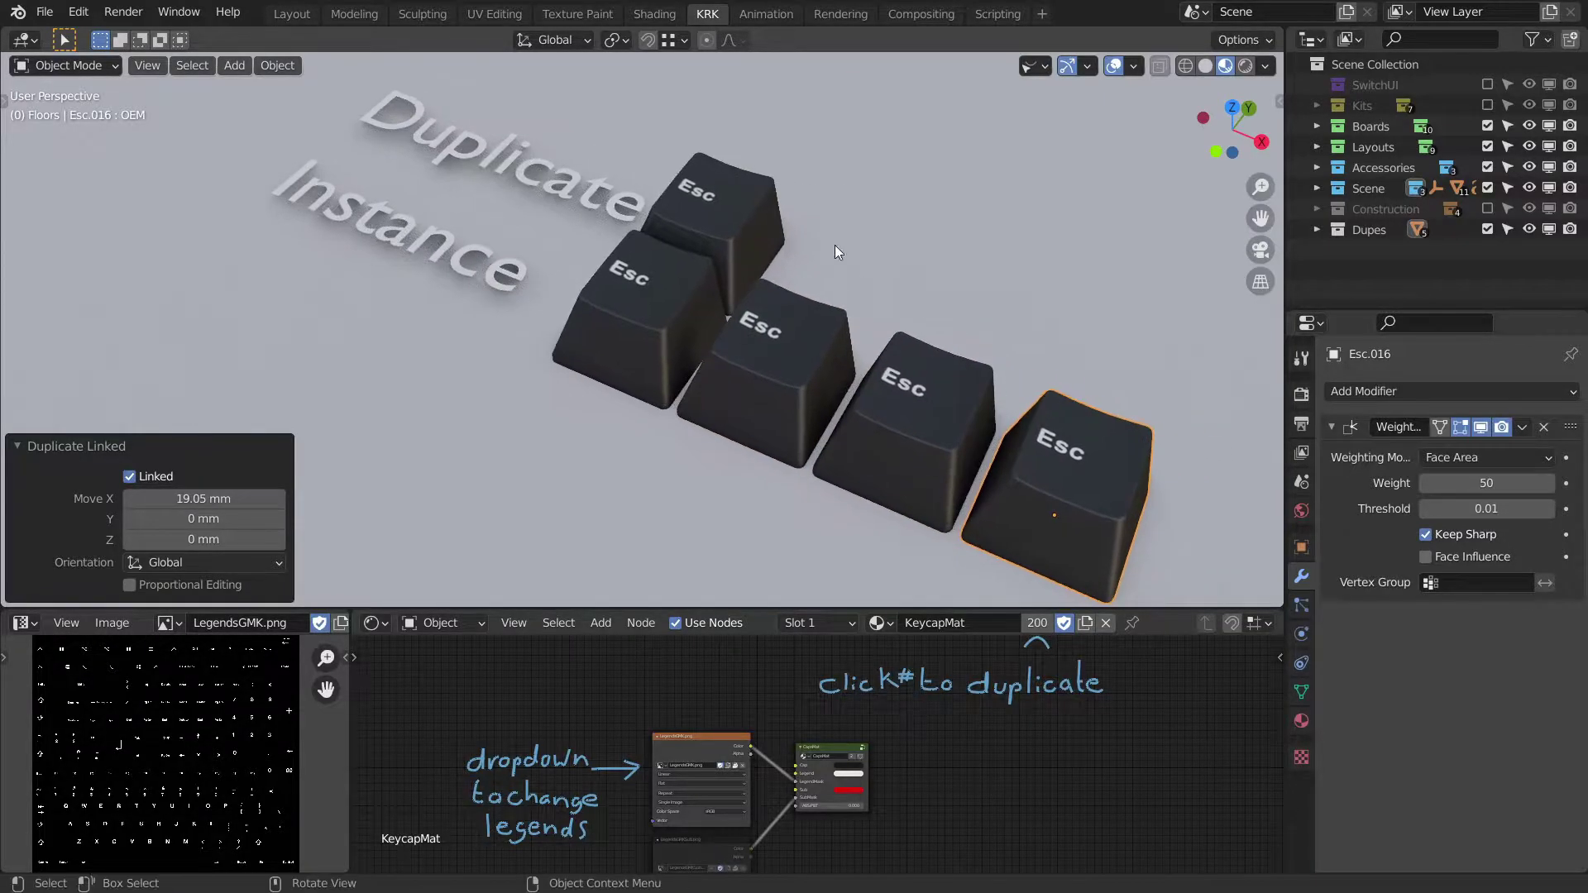
{"action": "left_click", "coordinate": [748, 222]}
{"action": "middle_click_drag", "start_coordinate": [912, 304], "coordinate": [949, 284], "text": "shift"}
{"action": "scroll", "coordinate": [948, 313], "scroll_direction": "down", "scroll_amount": 1}
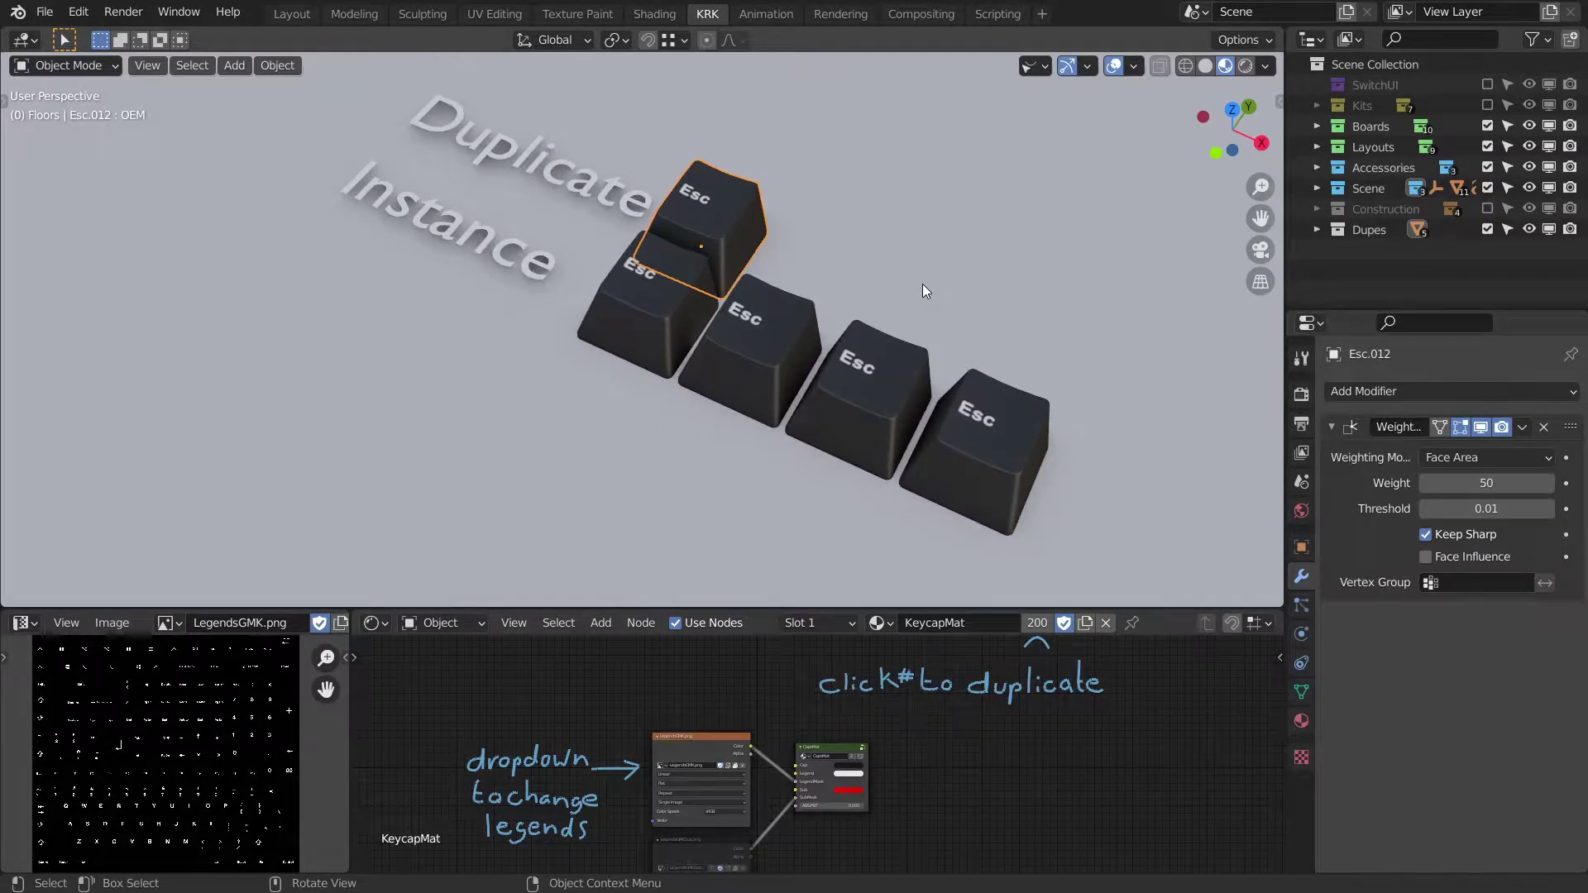
{"action": "key", "text": "alt+d"}
{"action": "type", "text": "1"}
{"action": "type", "text": "9.05"}
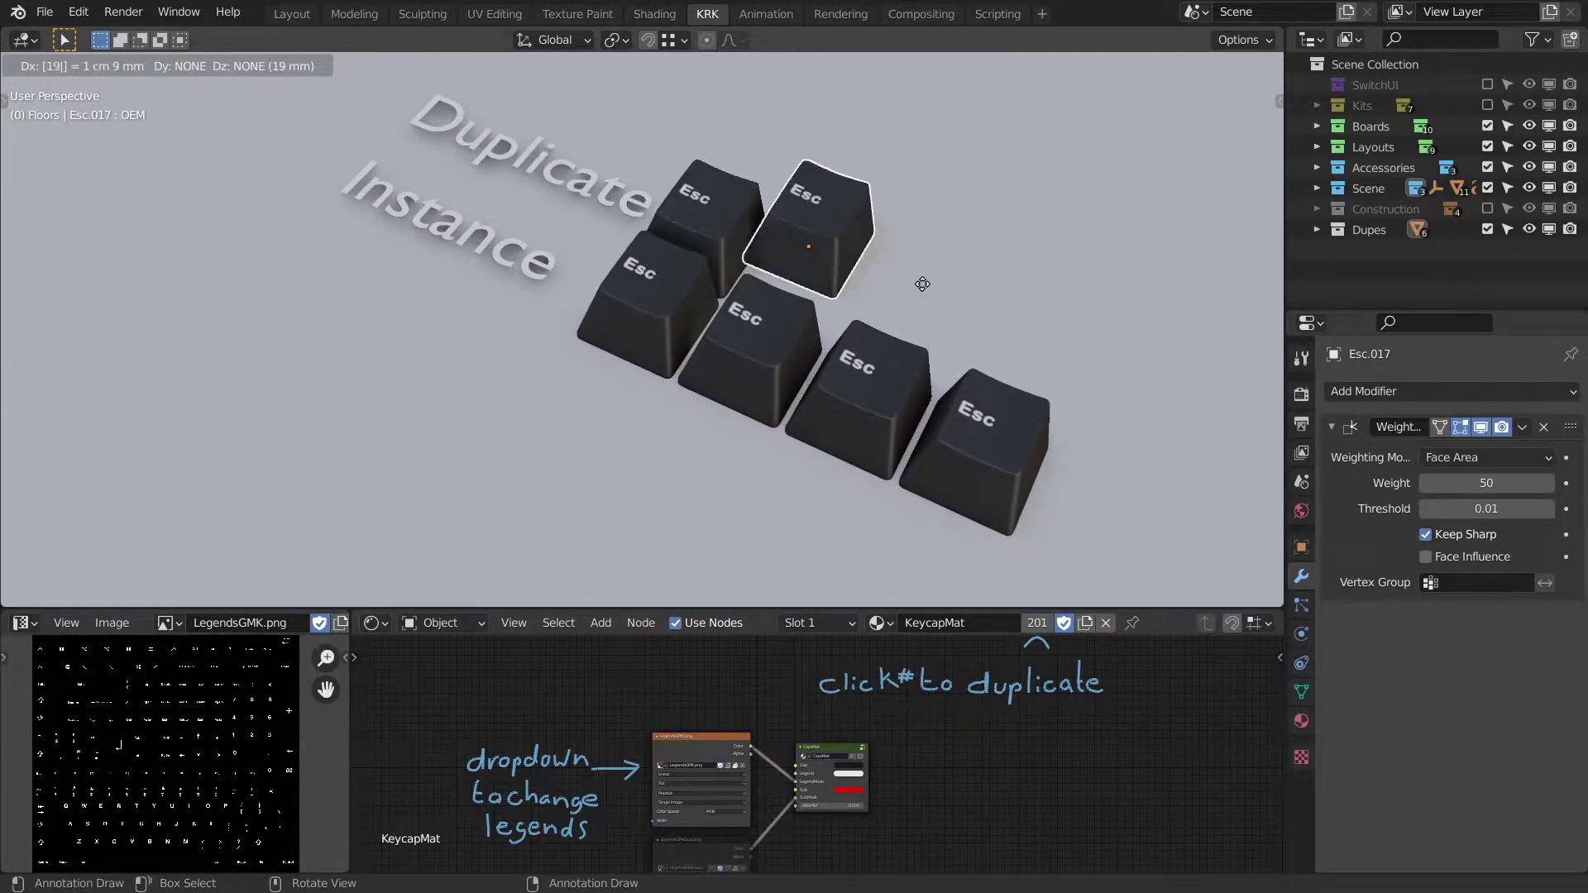
{"action": "type", "text": "x"}
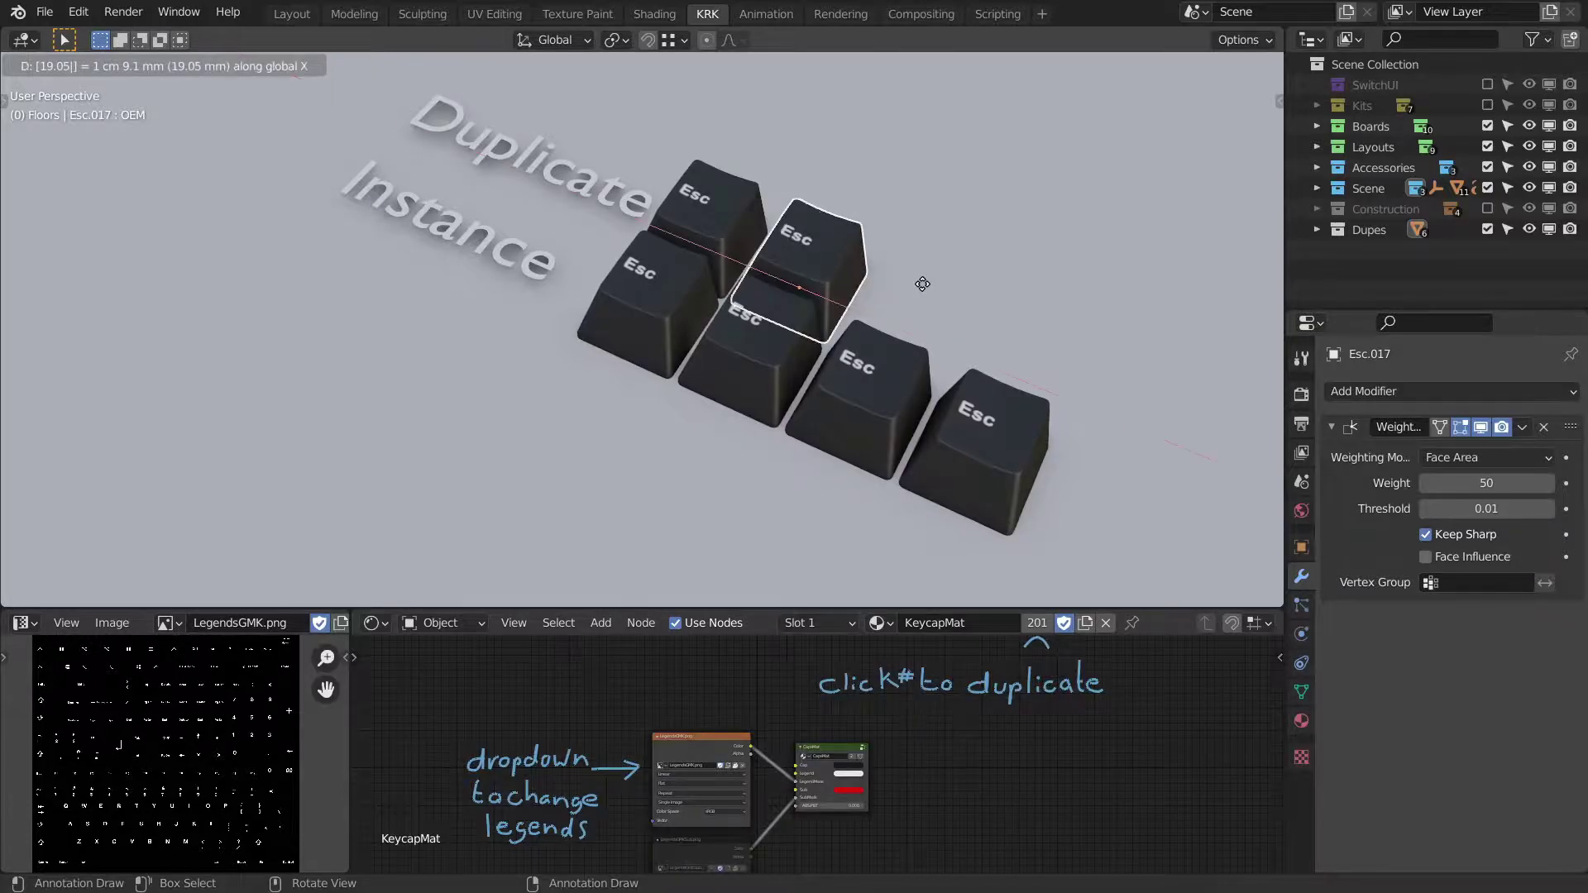
{"action": "key", "text": "Return"}
{"action": "key", "text": "shift+r"}
{"action": "key", "text": "shift+r"}
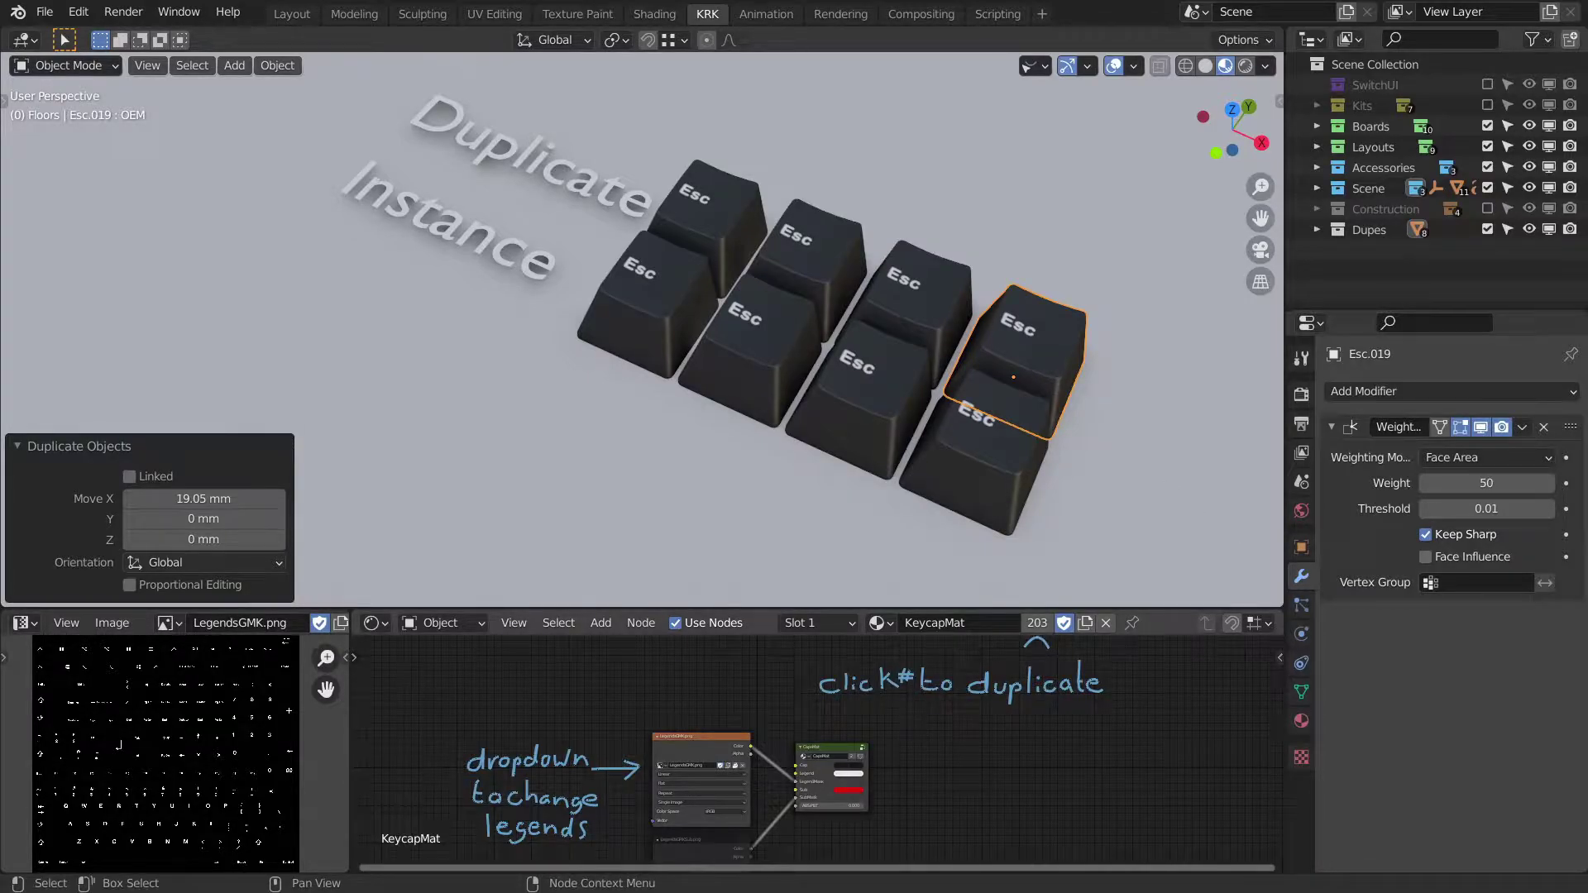
Select keycaps in the Instance and Duplicate rows one after another to compare the linked and independent copies.
{"action": "left_click", "coordinate": [978, 454]}
{"action": "middle_click_drag", "start_coordinate": [1120, 480], "coordinate": [1095, 440]}
{"action": "scroll", "coordinate": [1094, 440], "scroll_direction": "down", "scroll_amount": 1}
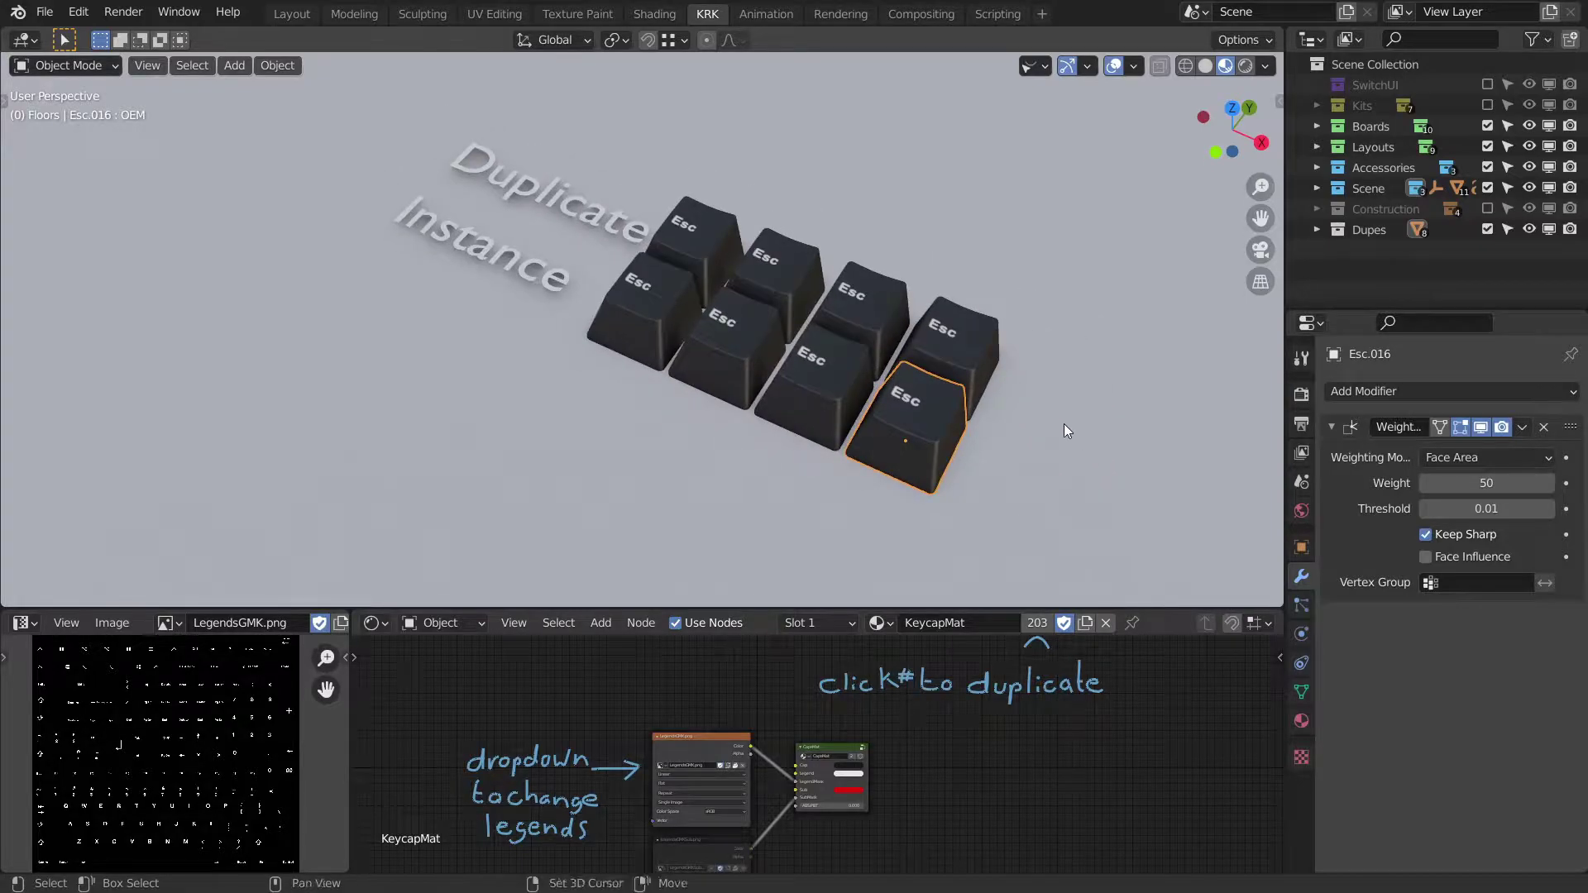
{"action": "left_click", "coordinate": [814, 375]}
{"action": "left_click", "coordinate": [742, 350]}
{"action": "left_click", "coordinate": [649, 312]}
{"action": "left_click", "coordinate": [716, 340]}
{"action": "left_click", "coordinate": [801, 382]}
{"action": "left_click", "coordinate": [925, 425]}
{"action": "mouse_move", "coordinate": [999, 334]}
{"action": "middle_mouse_down"}
{"action": "mouse_move", "coordinate": [1010, 366]}
{"action": "mouse_move", "coordinate": [970, 316]}
{"action": "mouse_move", "coordinate": [1012, 334]}
{"action": "middle_mouse_up"}
{"action": "left_click", "coordinate": [974, 339]}
{"action": "left_click", "coordinate": [876, 299]}
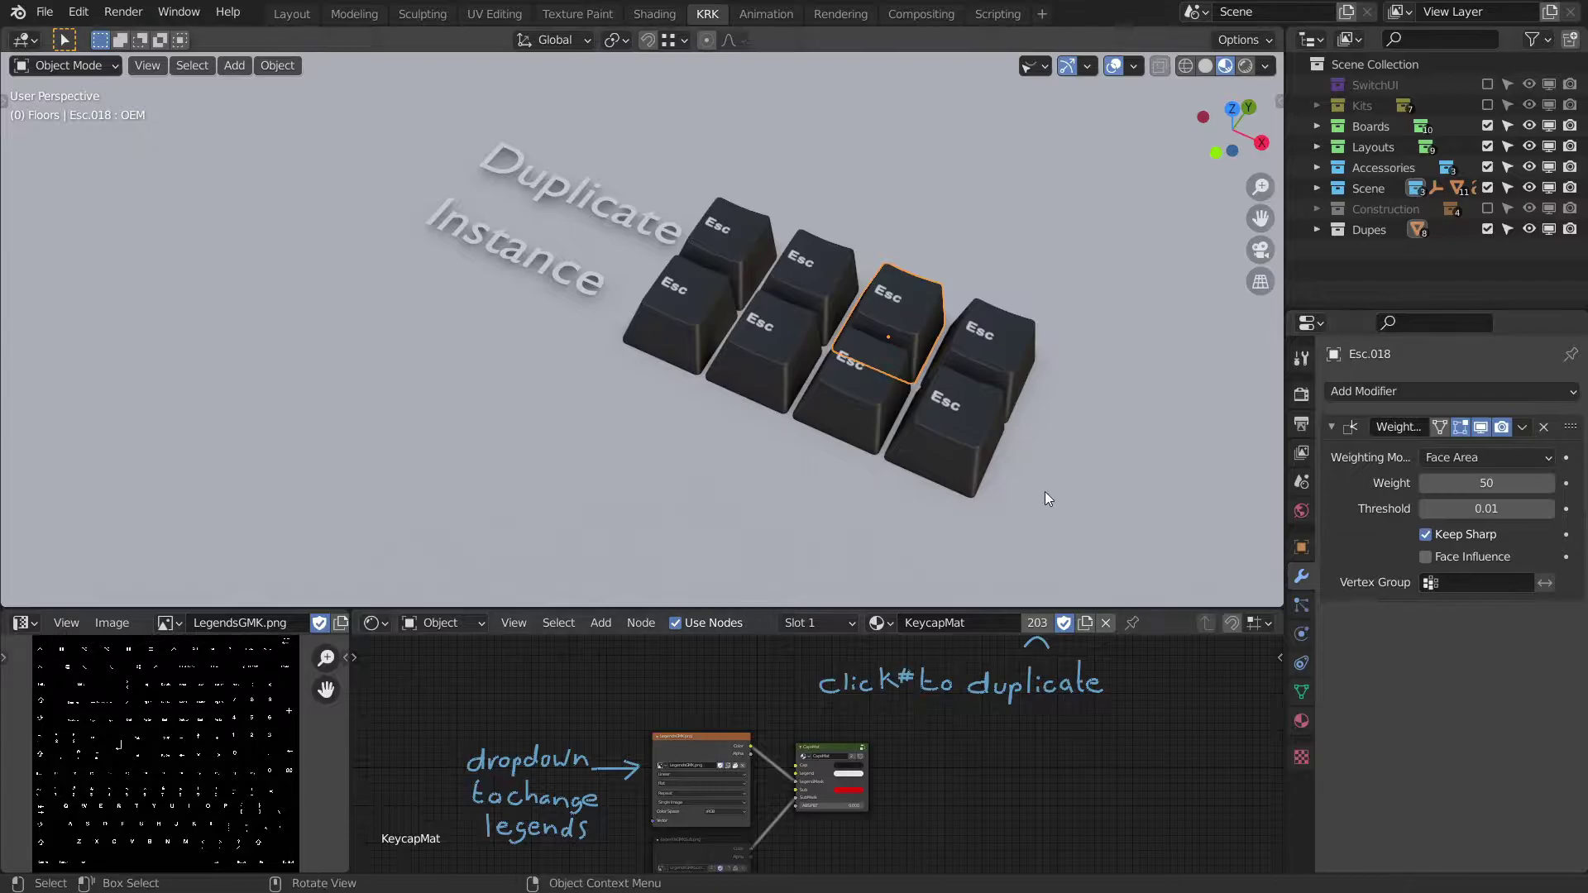
Show the object data properties and check the mesh data block used by keycaps in the Instance row.
{"action": "middle_click_drag", "start_coordinate": [996, 445], "coordinate": [1004, 424]}
{"action": "left_click", "coordinate": [1301, 692]}
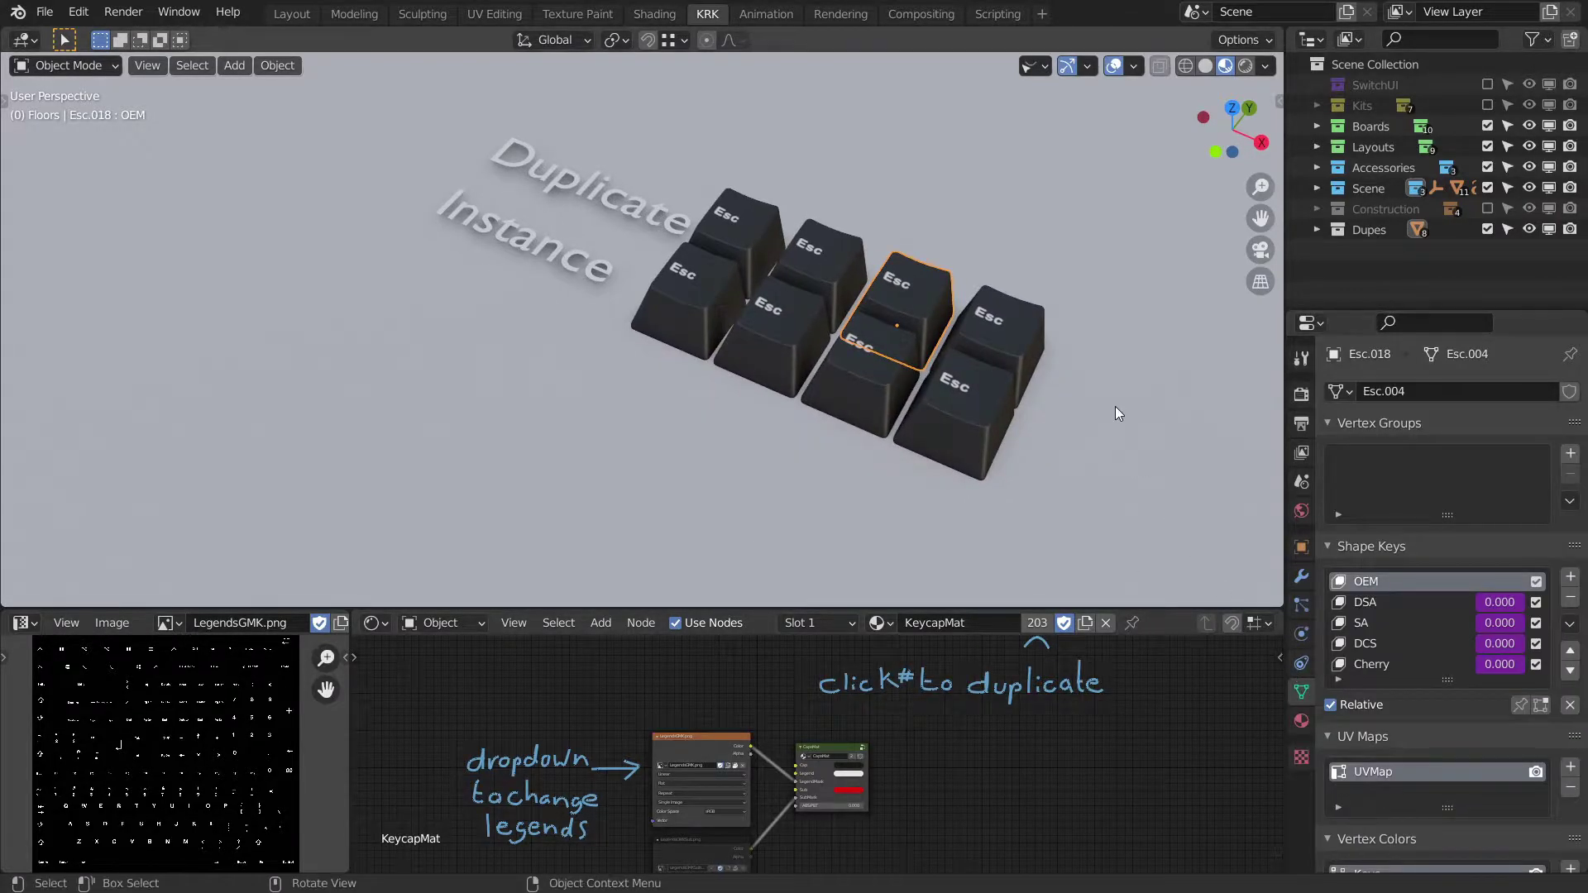
{"action": "middle_click_drag", "start_coordinate": [1115, 400], "coordinate": [988, 331], "text": "shift"}
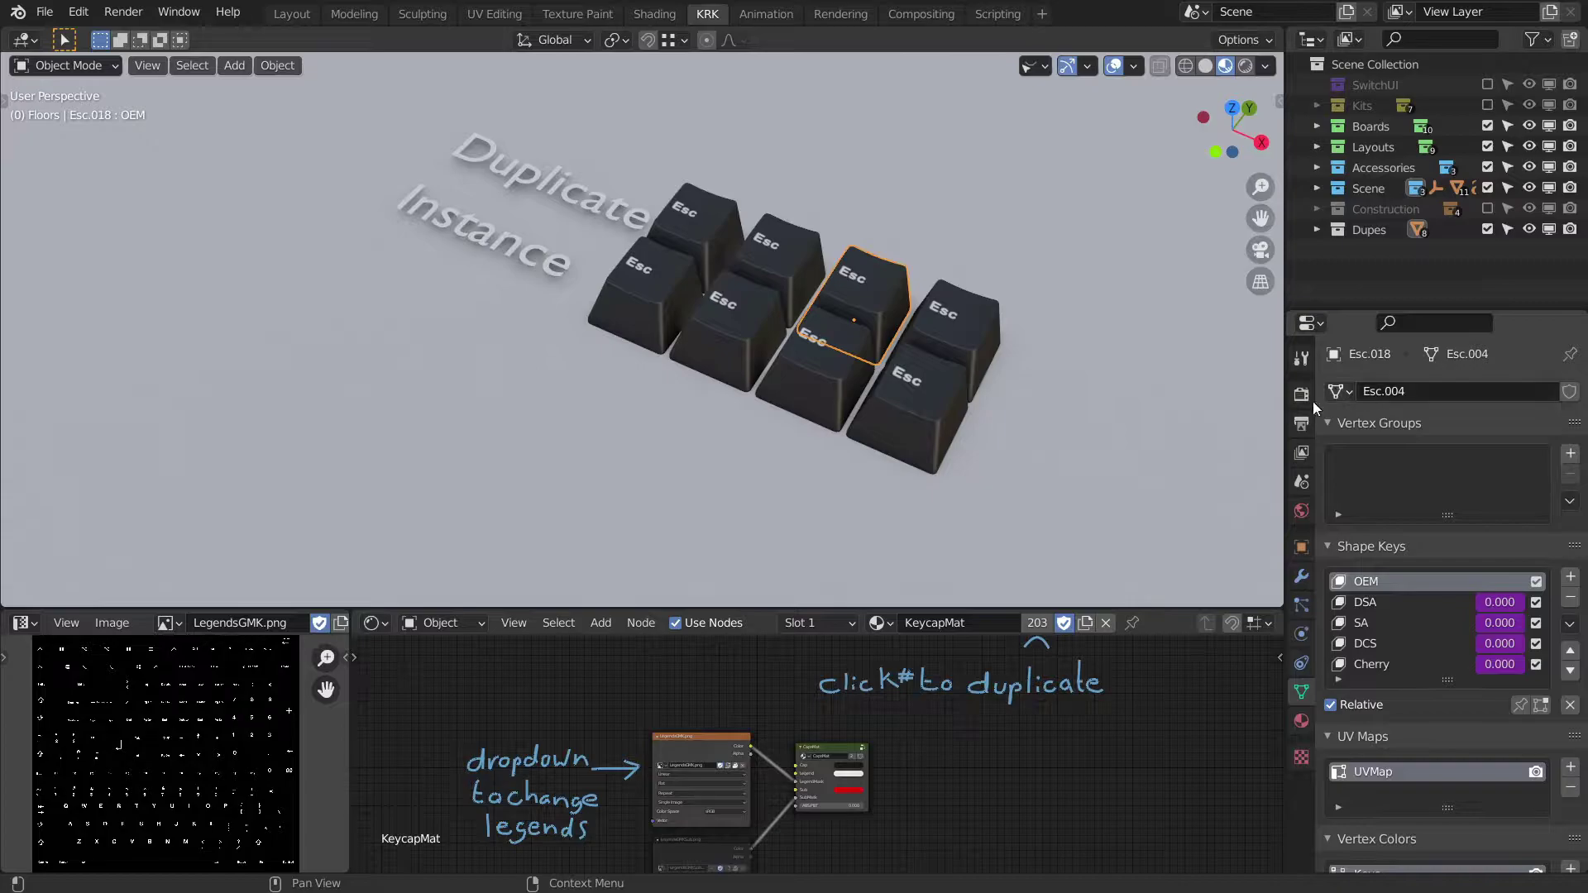
{"action": "middle_click_drag", "start_coordinate": [940, 384], "coordinate": [962, 394], "text": "shift"}
{"action": "left_click", "coordinate": [926, 424]}
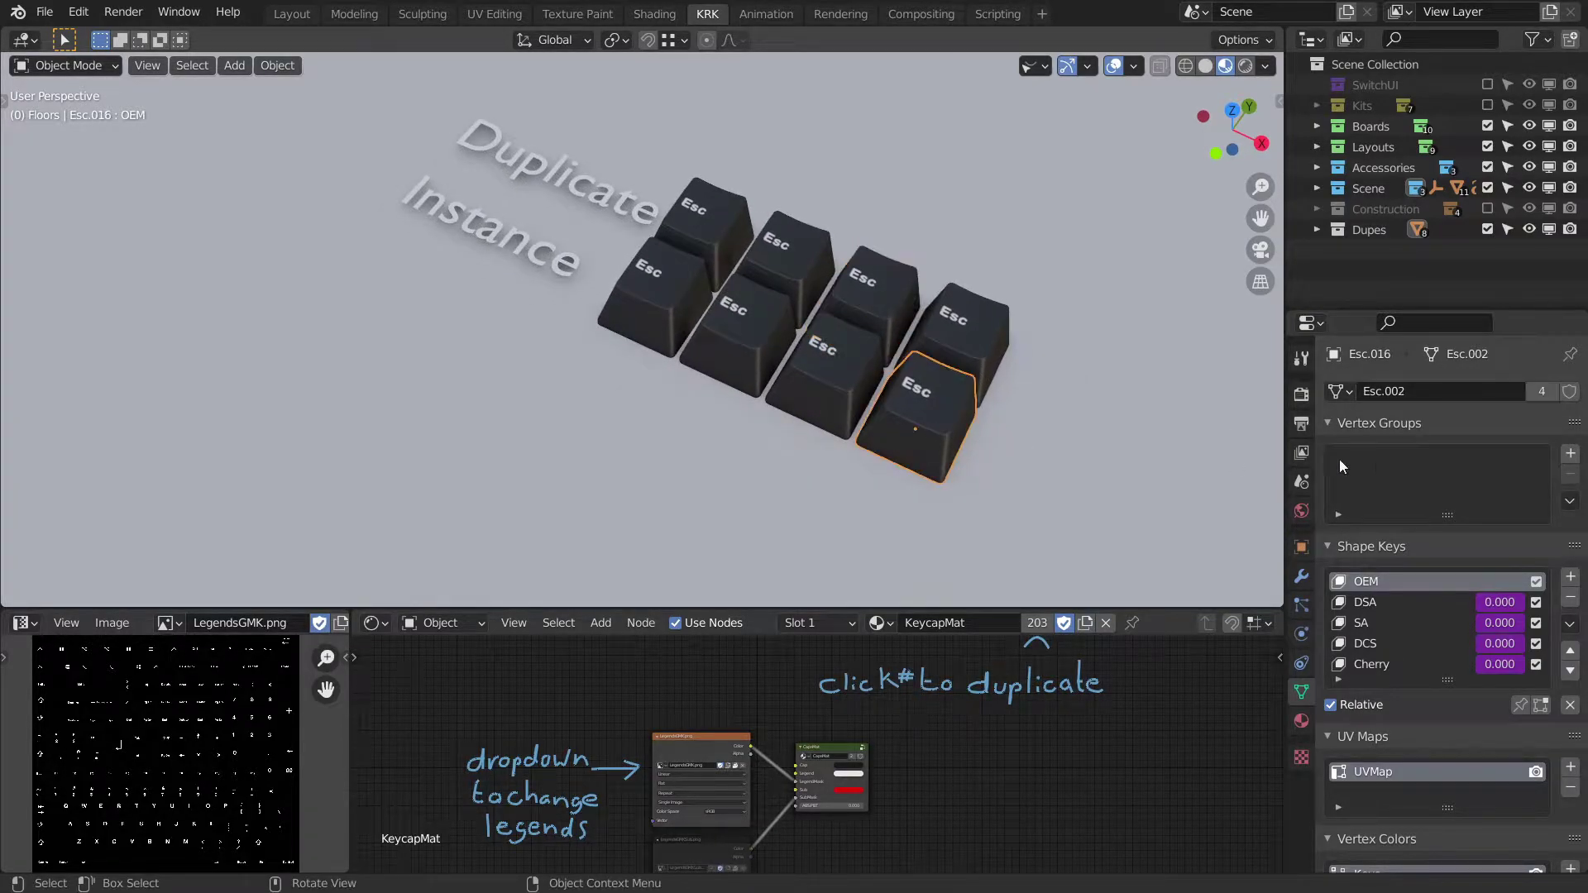
{"action": "left_click", "coordinate": [830, 374]}
{"action": "left_click", "coordinate": [643, 284]}
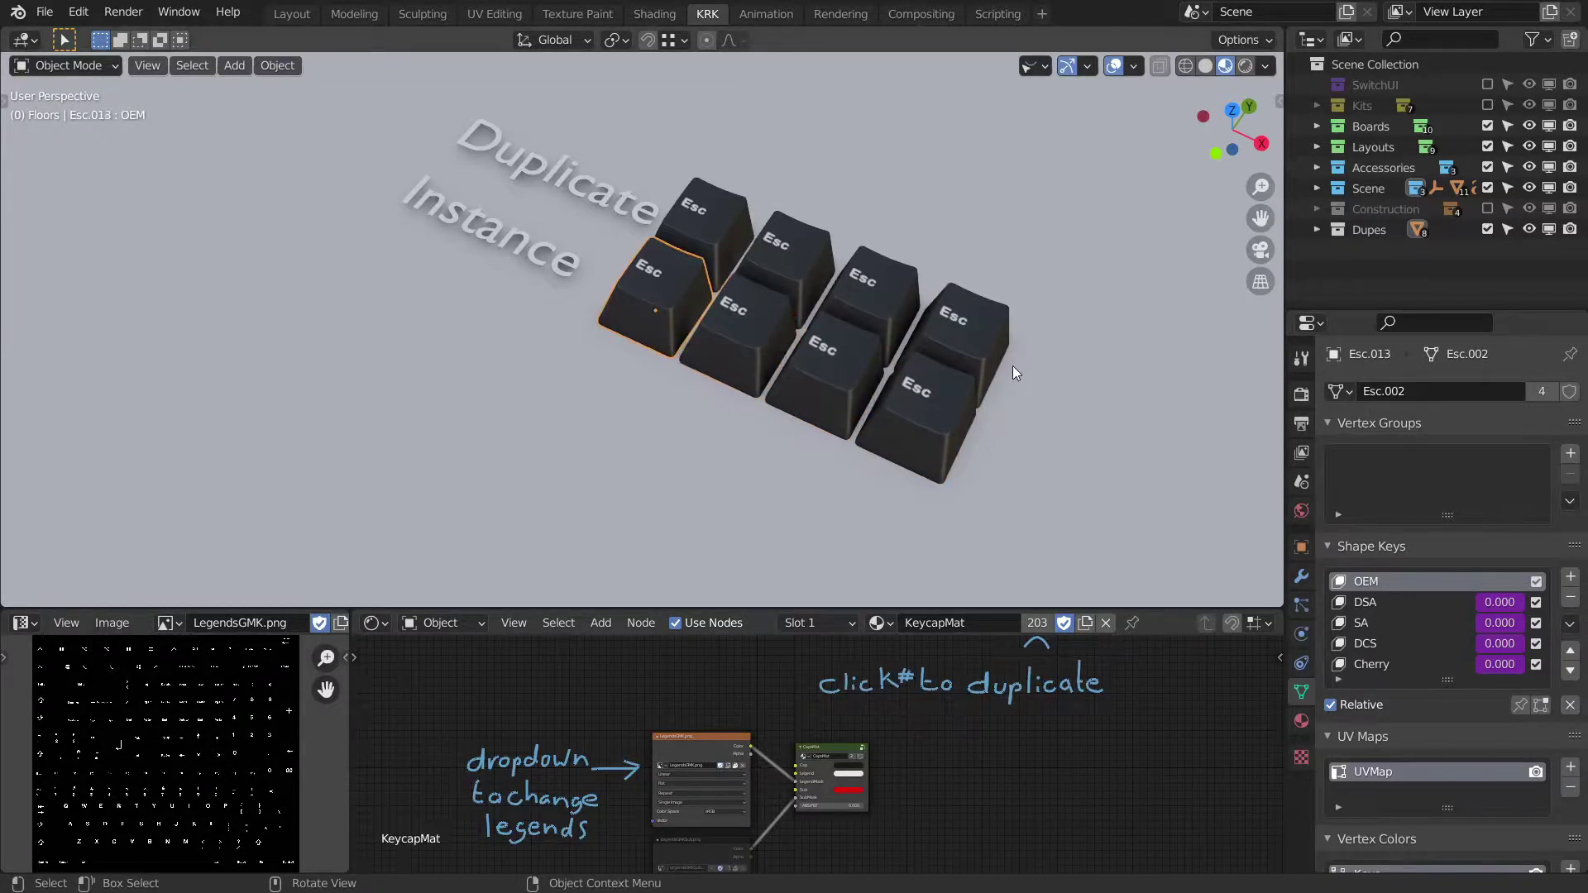
Check the mesh data block of each keycap in the Duplicate row.
{"action": "left_click", "coordinate": [961, 330], "text": "shift"}
{"action": "middle_click_drag", "start_coordinate": [994, 289], "coordinate": [991, 297]}
{"action": "left_click", "coordinate": [1006, 334]}
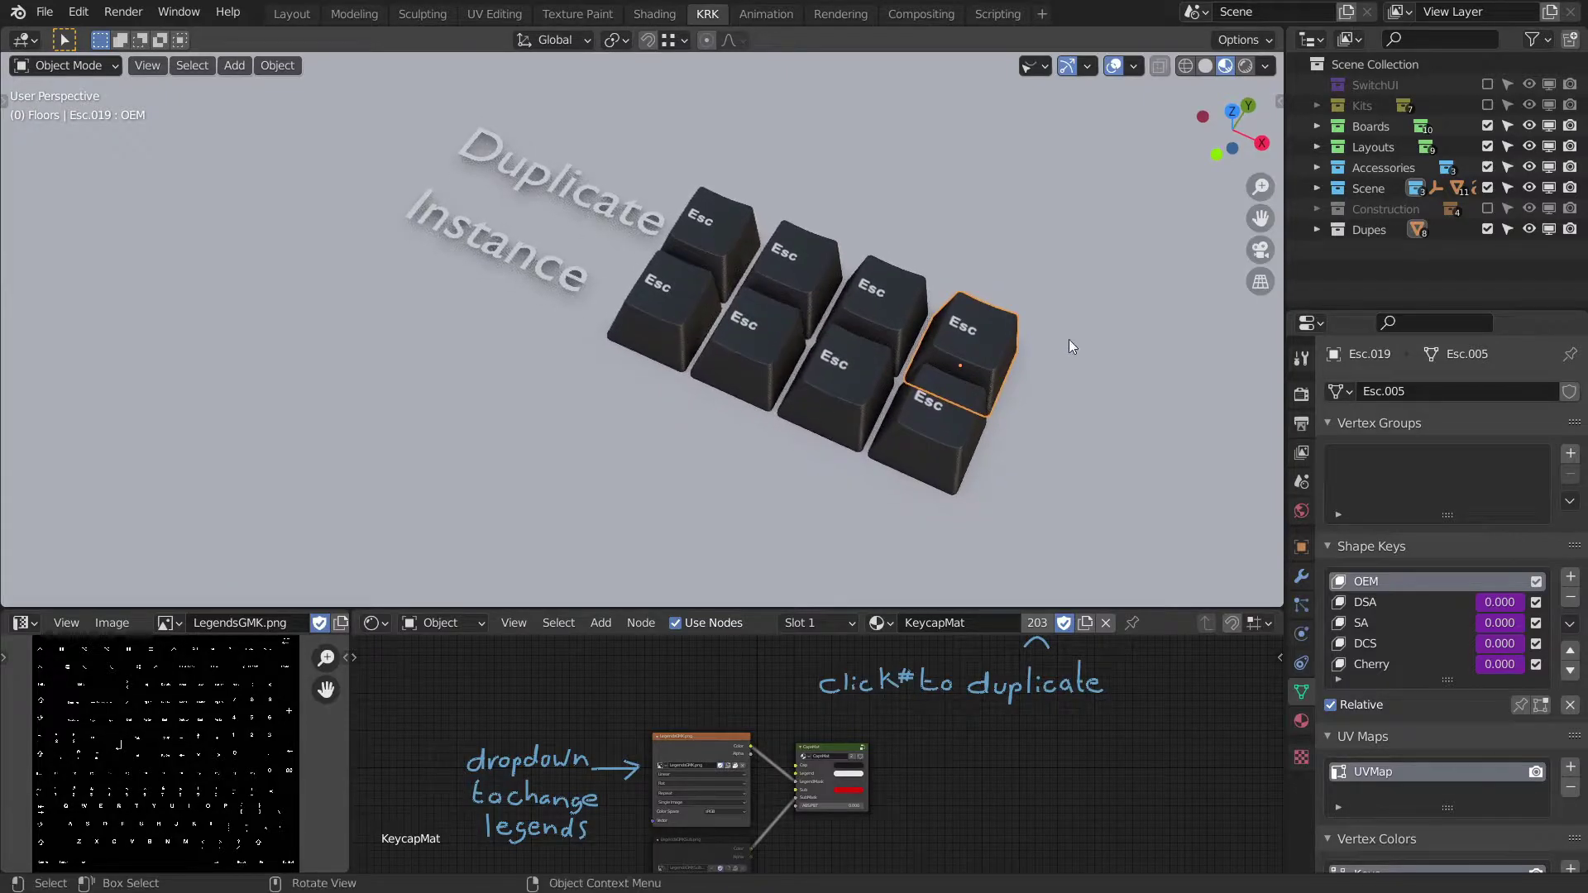
{"action": "left_click", "coordinate": [893, 296]}
{"action": "left_click", "coordinate": [776, 265]}
{"action": "left_click", "coordinate": [740, 232]}
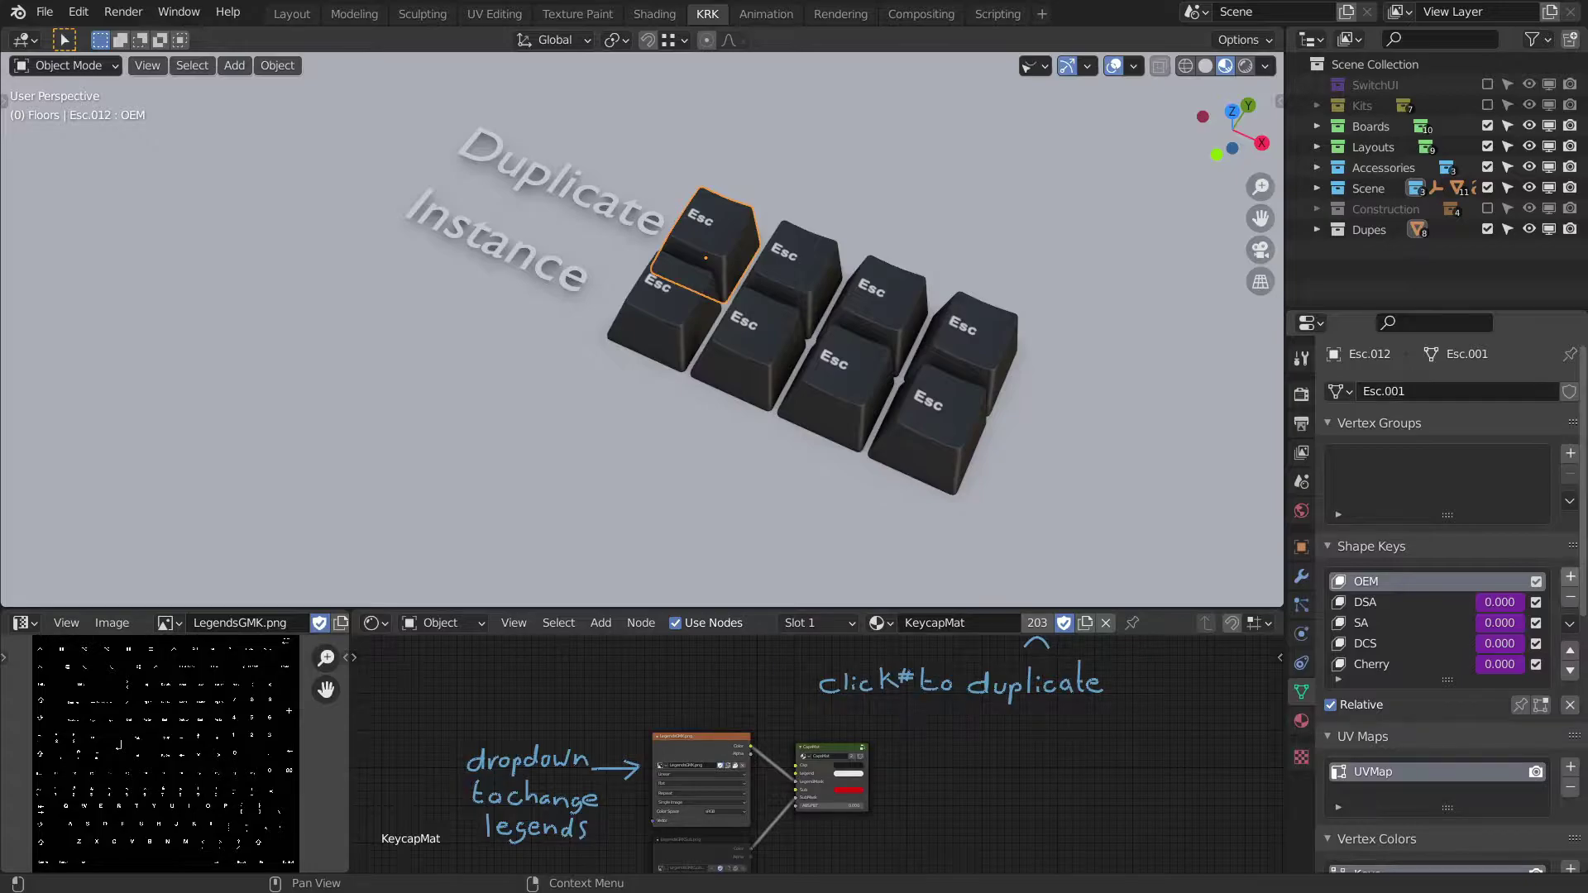
Edit the first Duplicate row keycap by selecting its upper rear vertices and moving them up along Z.
{"action": "mouse_move", "coordinate": [1016, 410]}
{"action": "middle_mouse_down"}
{"action": "mouse_move", "coordinate": [1004, 377]}
{"action": "mouse_move", "coordinate": [1029, 388]}
{"action": "middle_mouse_up"}
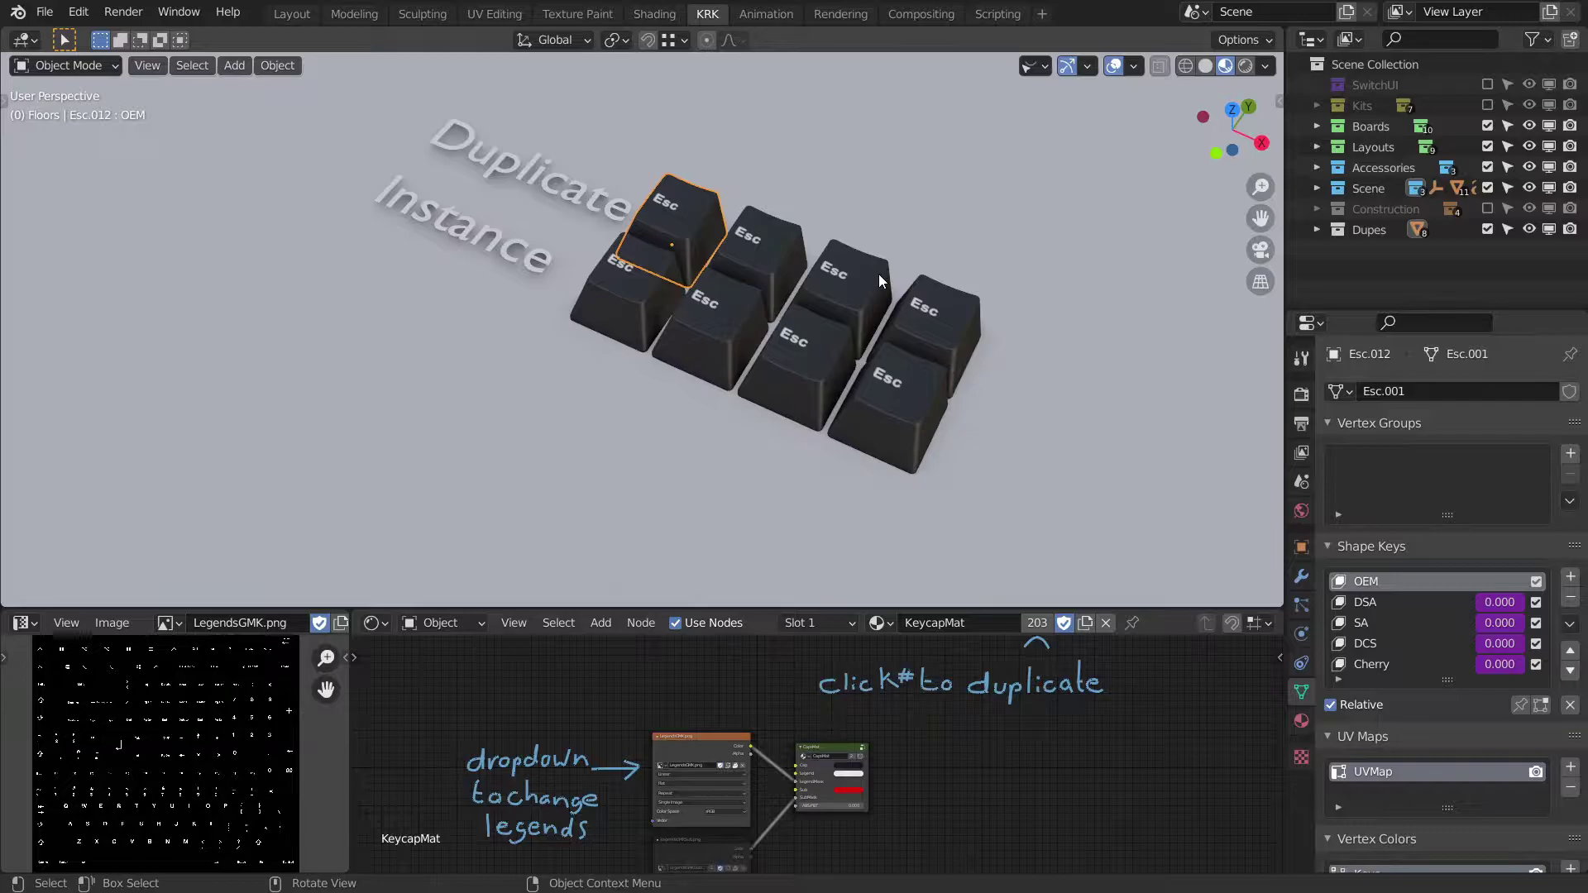
{"action": "key", "text": "Tab"}
{"action": "middle_click_drag", "start_coordinate": [827, 249], "coordinate": [867, 295], "text": "shift"}
{"action": "left_click_drag", "start_coordinate": [680, 207], "coordinate": [783, 238]}
{"action": "key", "text": "g"}
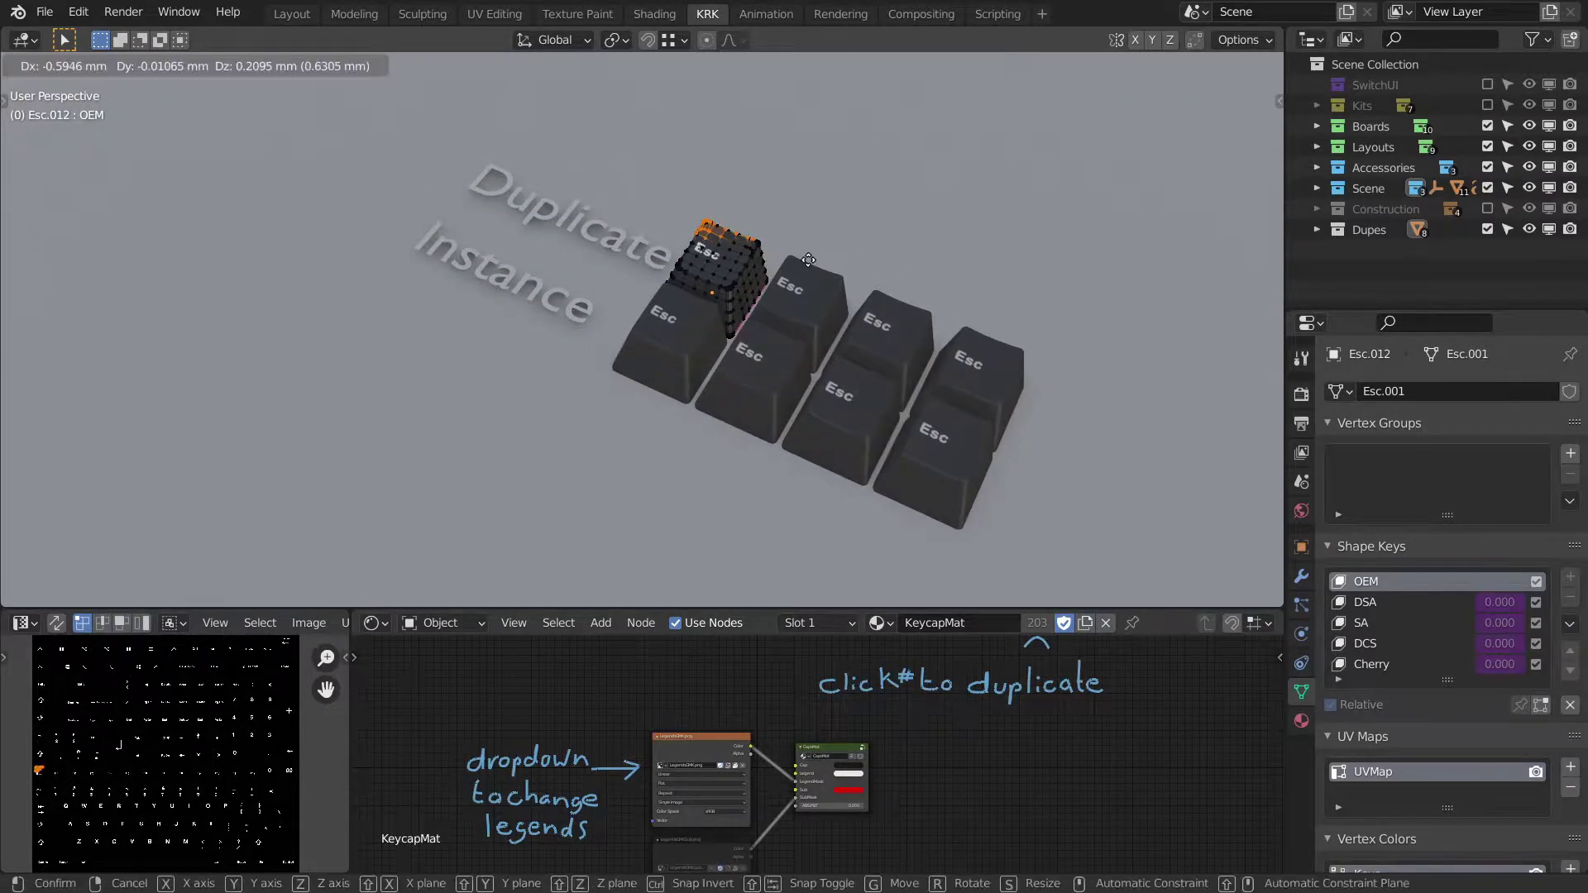
{"action": "key", "text": "z"}
{"action": "left_click", "coordinate": [797, 206]}
{"action": "key", "text": "Tab"}
Make the KeycapMat material single-user on the second Duplicate row keycap and set its cap color to red.
{"action": "mouse_move", "coordinate": [945, 302]}
{"action": "middle_mouse_down", "text": "shift"}
{"action": "mouse_move", "coordinate": [980, 260]}
{"action": "mouse_move", "coordinate": [948, 300]}
{"action": "middle_mouse_up", "text": "shift"}
{"action": "left_click", "coordinate": [827, 280]}
{"action": "left_click", "coordinate": [1039, 622]}
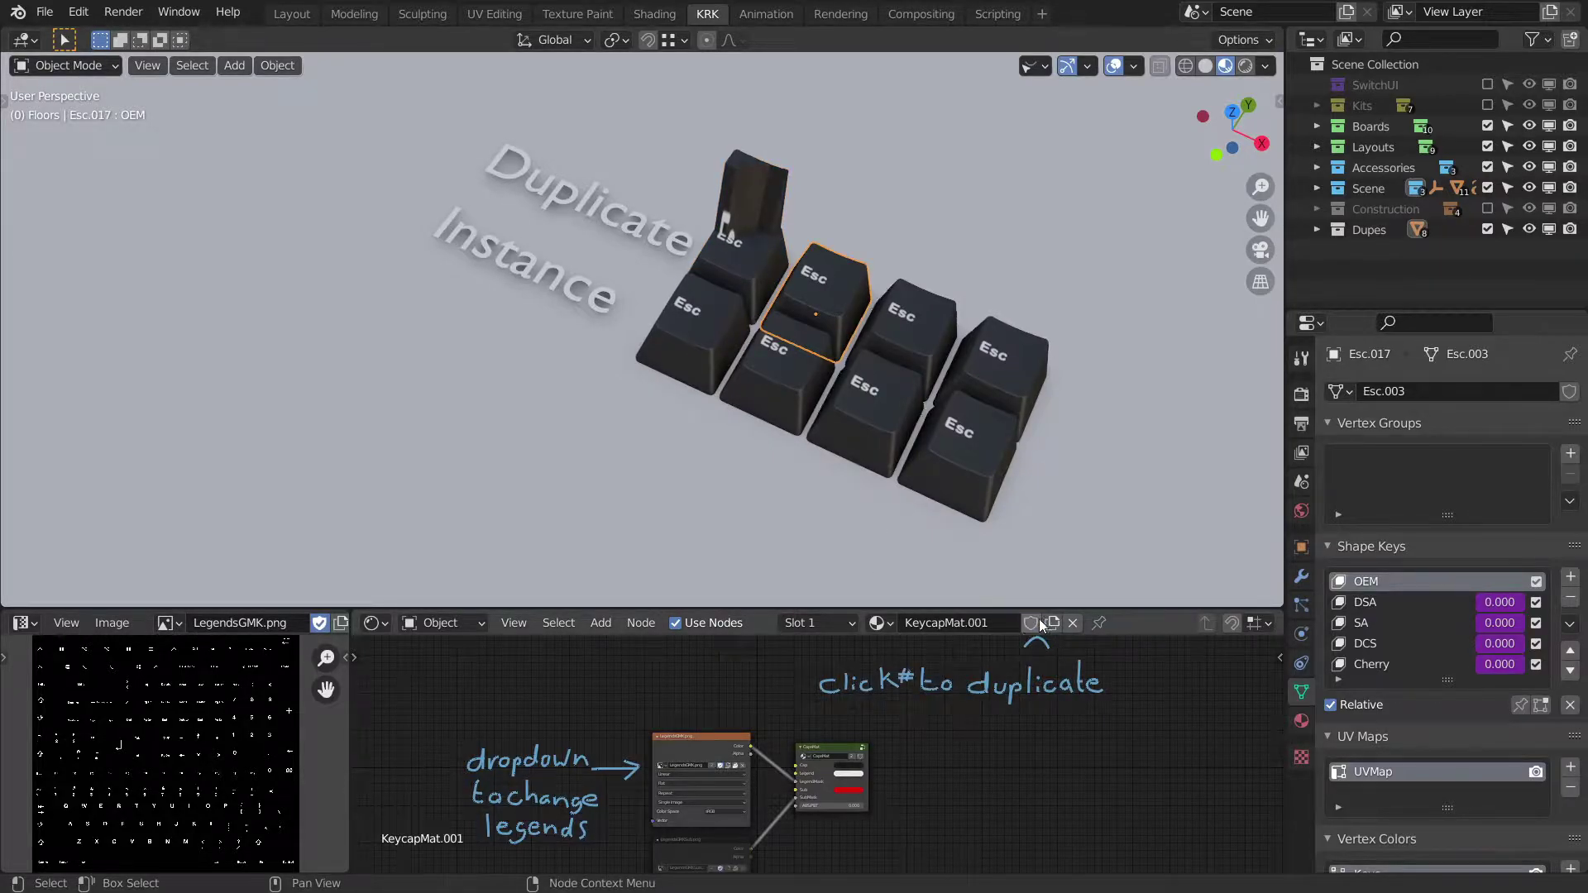
{"action": "left_click", "coordinate": [847, 764]}
{"action": "left_click_drag", "start_coordinate": [897, 707], "coordinate": [897, 674]}
{"action": "middle_click_drag", "start_coordinate": [1055, 333], "coordinate": [1082, 299], "text": "shift"}
{"action": "middle_click_drag", "start_coordinate": [1125, 374], "coordinate": [1138, 389], "text": "shift"}
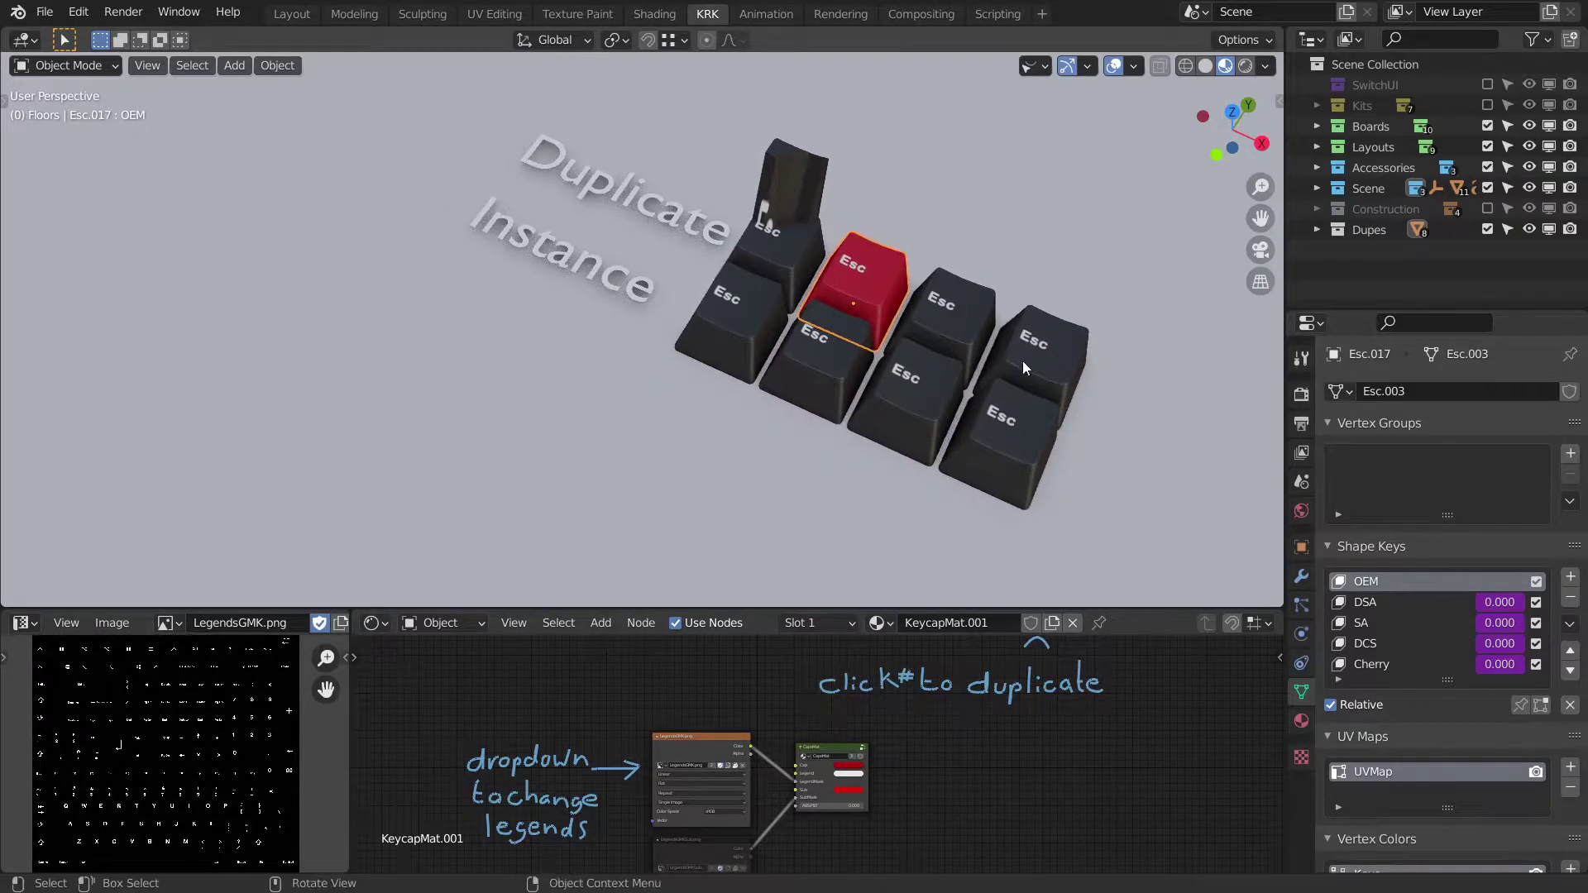
Edit the first Instance row keycap's mesh by moving its upper rear vertices up along Z.
{"action": "left_click", "coordinate": [728, 296]}
{"action": "middle_click_drag", "start_coordinate": [887, 330], "coordinate": [866, 356]}
{"action": "key", "text": "Tab"}
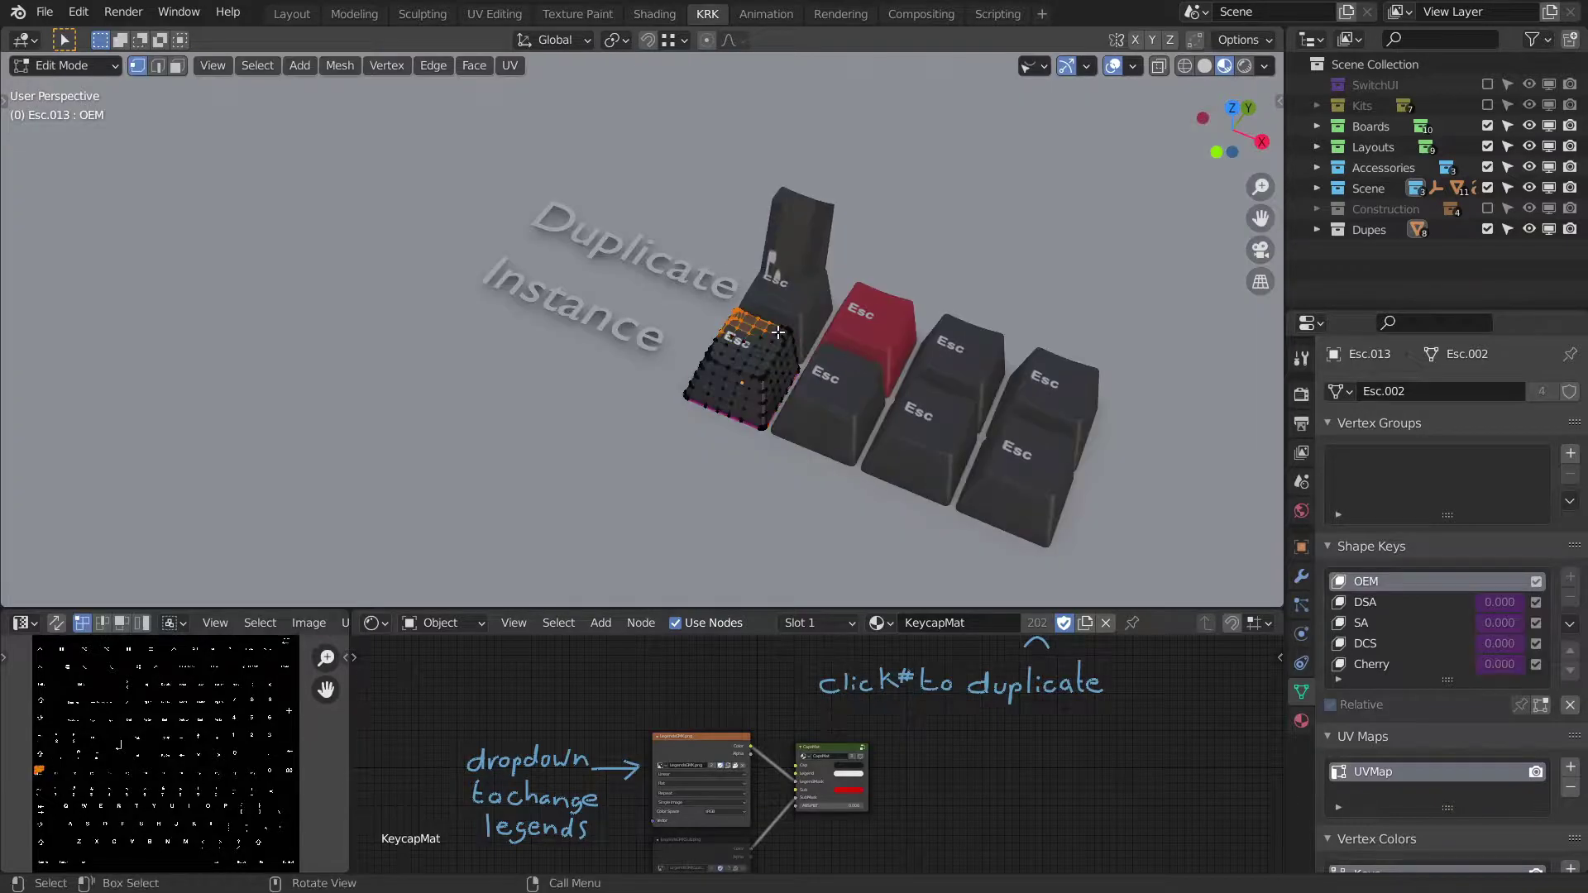
{"action": "key", "text": "g"}
{"action": "key", "text": "z"}
{"action": "left_click", "coordinate": [824, 295]}
{"action": "key", "text": "Tab"}
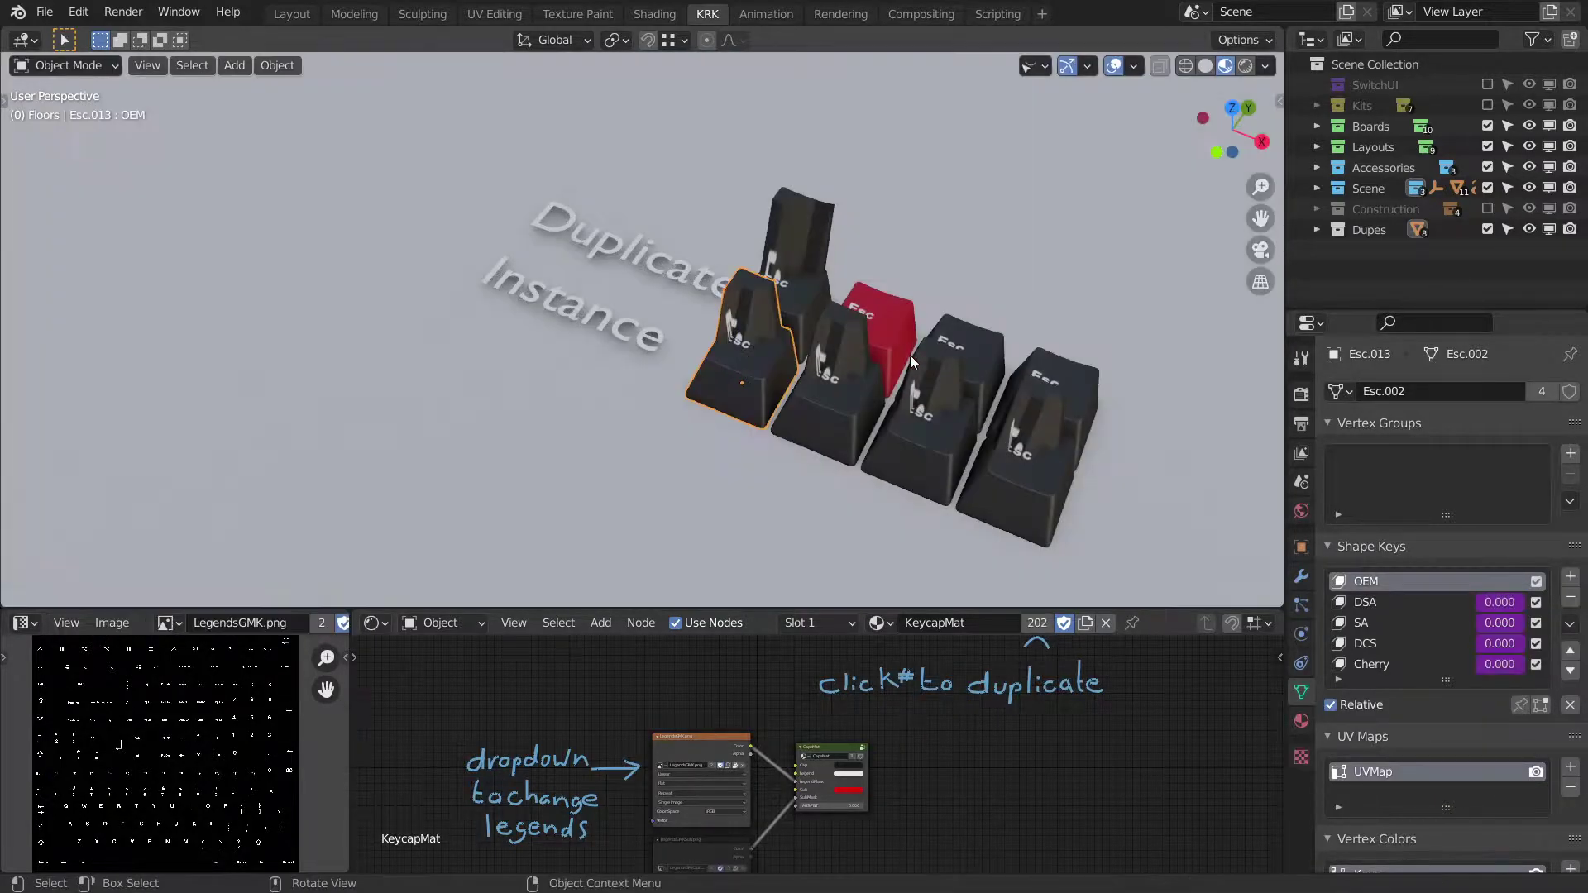
Make a separate copy of KeycapMat on the second Instance row keycap and set its cap color to blue.
{"action": "left_click", "coordinate": [833, 400]}
{"action": "left_click", "coordinate": [1036, 623]}
{"action": "left_click", "coordinate": [845, 764]}
{"action": "left_click", "coordinate": [888, 670]}
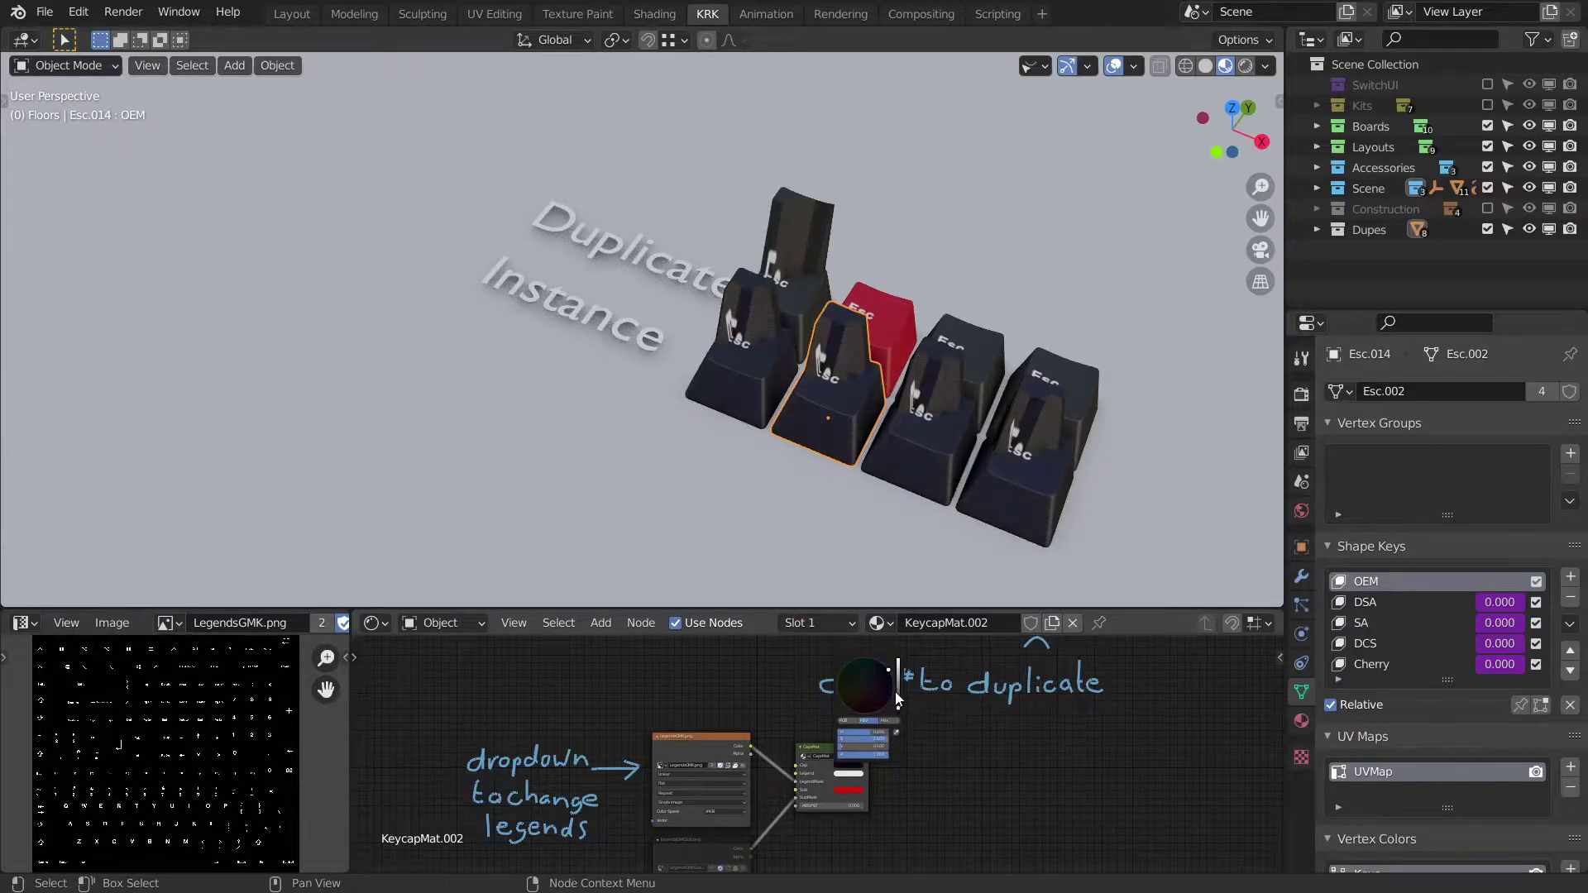
{"action": "left_click_drag", "start_coordinate": [897, 699], "coordinate": [899, 673]}
{"action": "middle_click_drag", "start_coordinate": [1046, 450], "coordinate": [1016, 430], "text": "shift"}
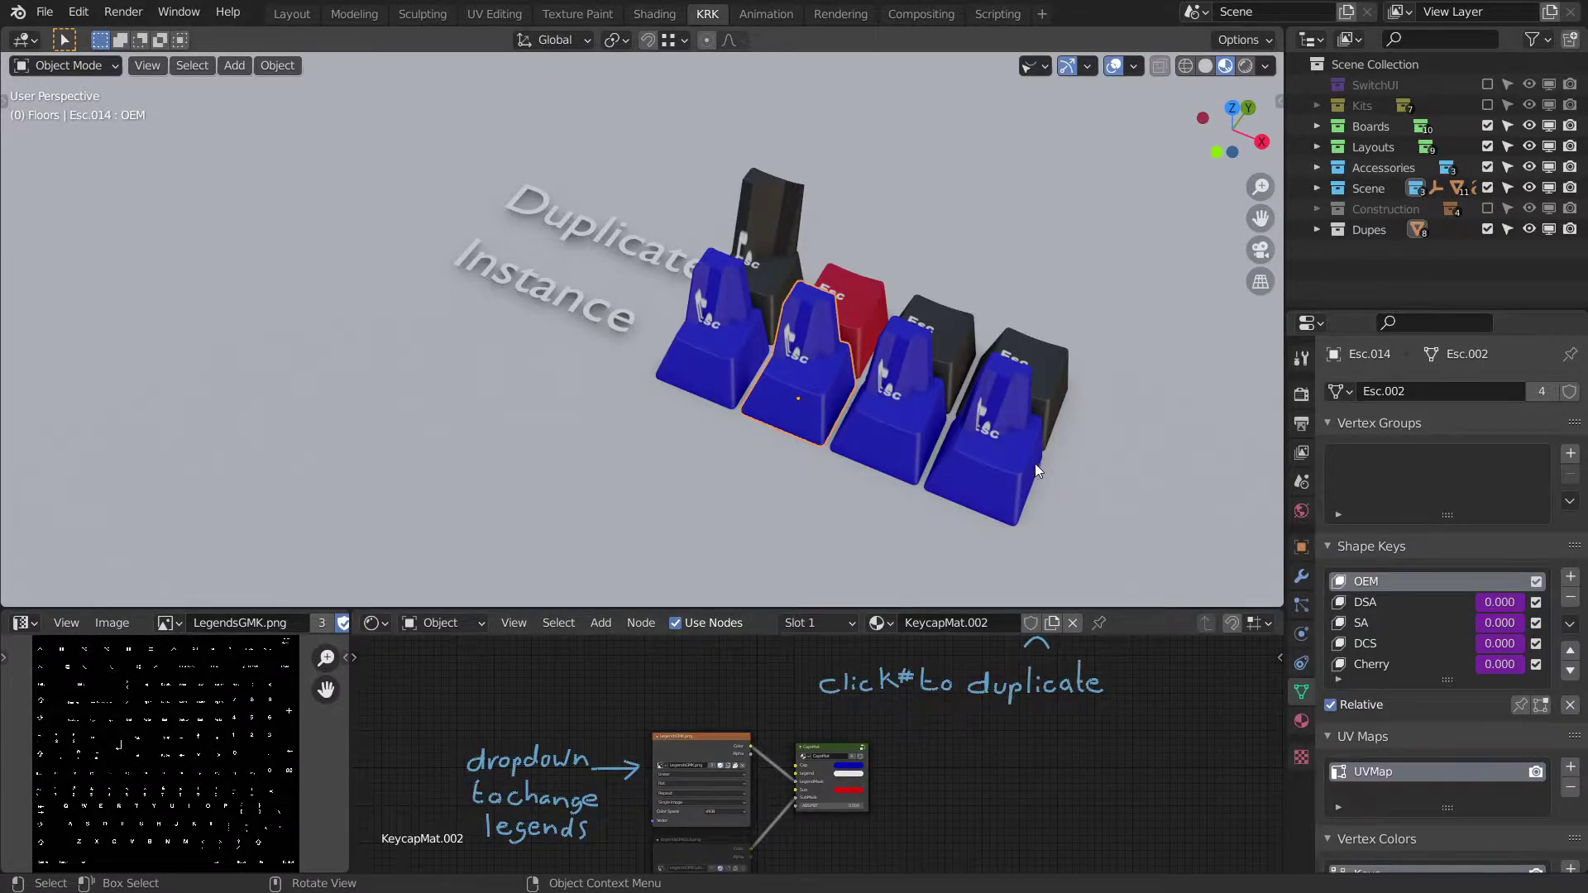
Enable the U80-A board collection inside Boards and exclude the Dupes collection from the view layer.
{"action": "middle_click_drag", "start_coordinate": [1035, 463], "coordinate": [986, 414]}
{"action": "scroll", "coordinate": [1019, 429], "scroll_direction": "down", "scroll_amount": 1}
{"action": "left_click", "coordinate": [1316, 126]}
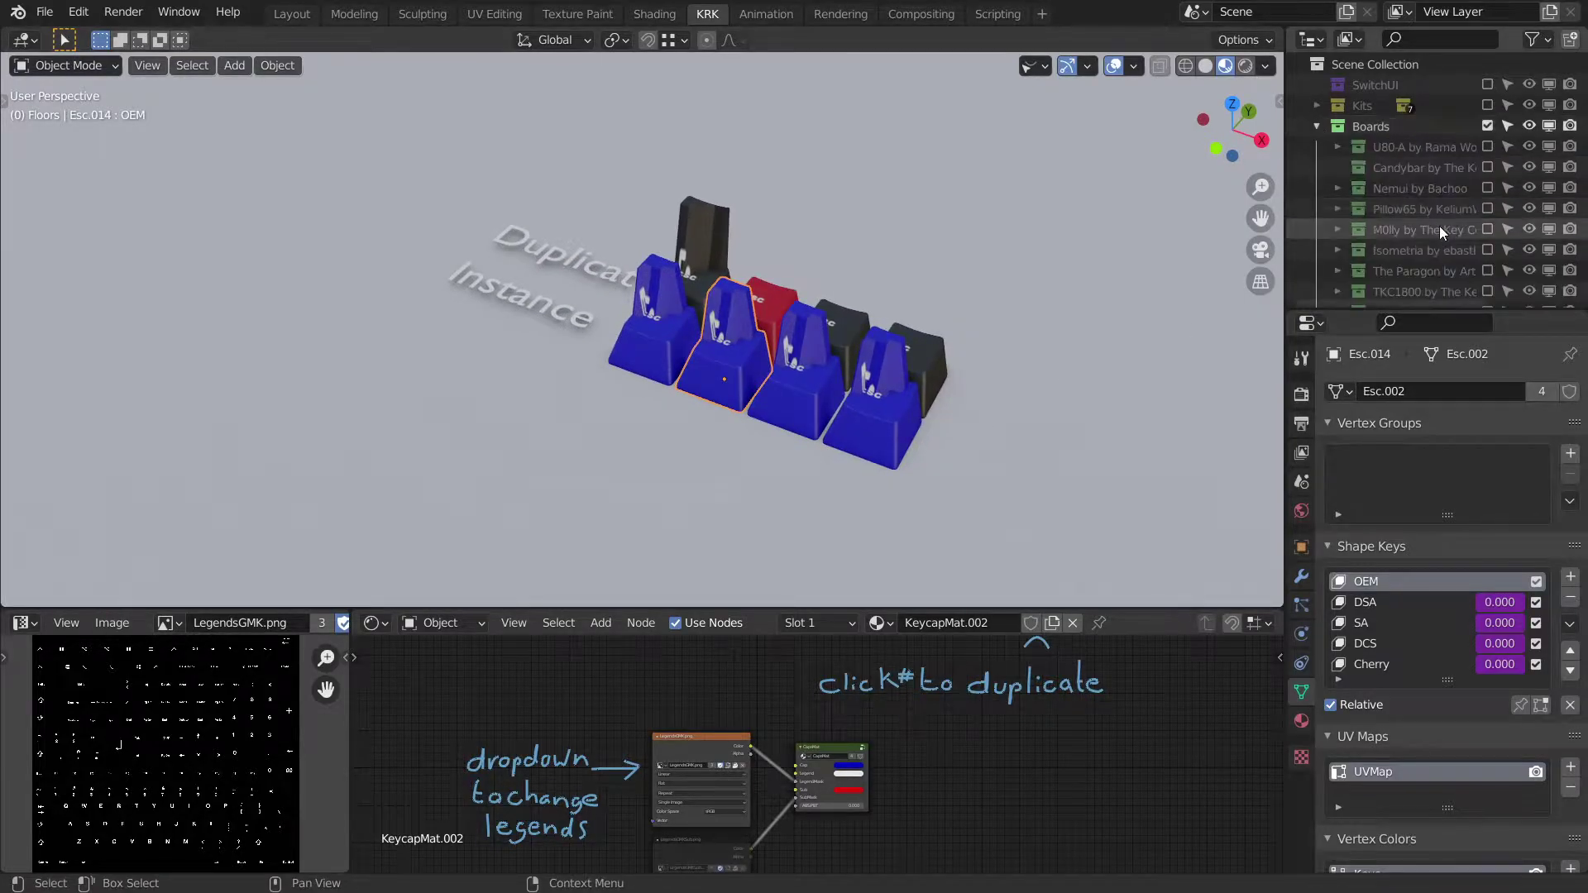
{"action": "left_click", "coordinate": [1487, 146]}
{"action": "left_click", "coordinate": [1317, 126]}
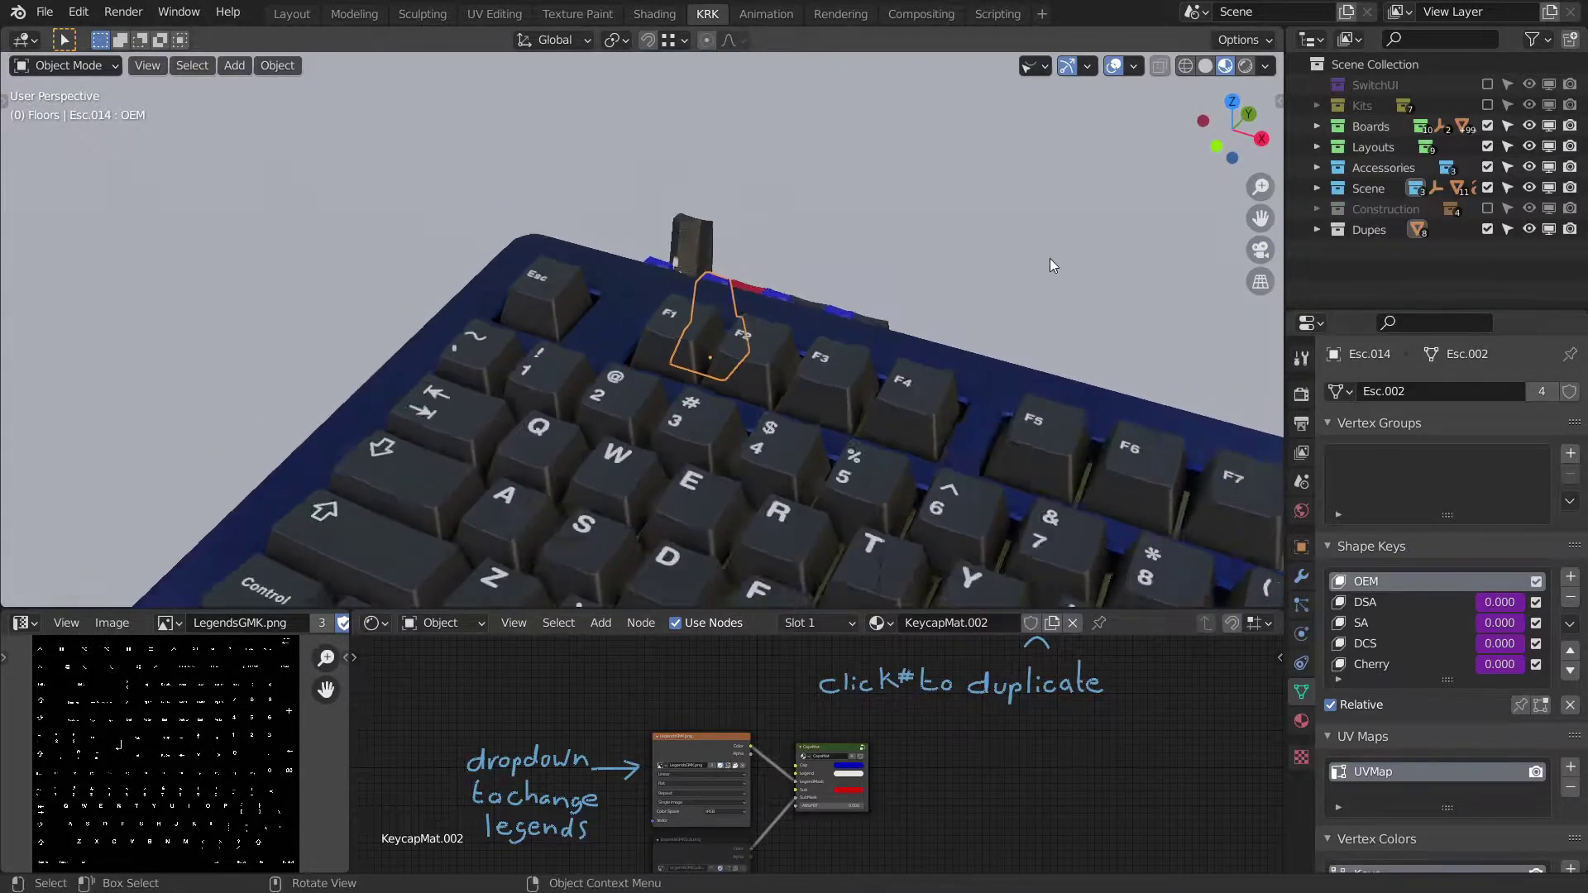
{"action": "scroll", "coordinate": [1051, 260], "scroll_direction": "down", "scroll_amount": 3}
{"action": "left_click", "coordinate": [1487, 229]}
Select the Q, W, E, R, T and Y keycaps on the U80-A board, making Y the active object.
{"action": "scroll", "coordinate": [871, 238], "scroll_direction": "up", "scroll_amount": 3}
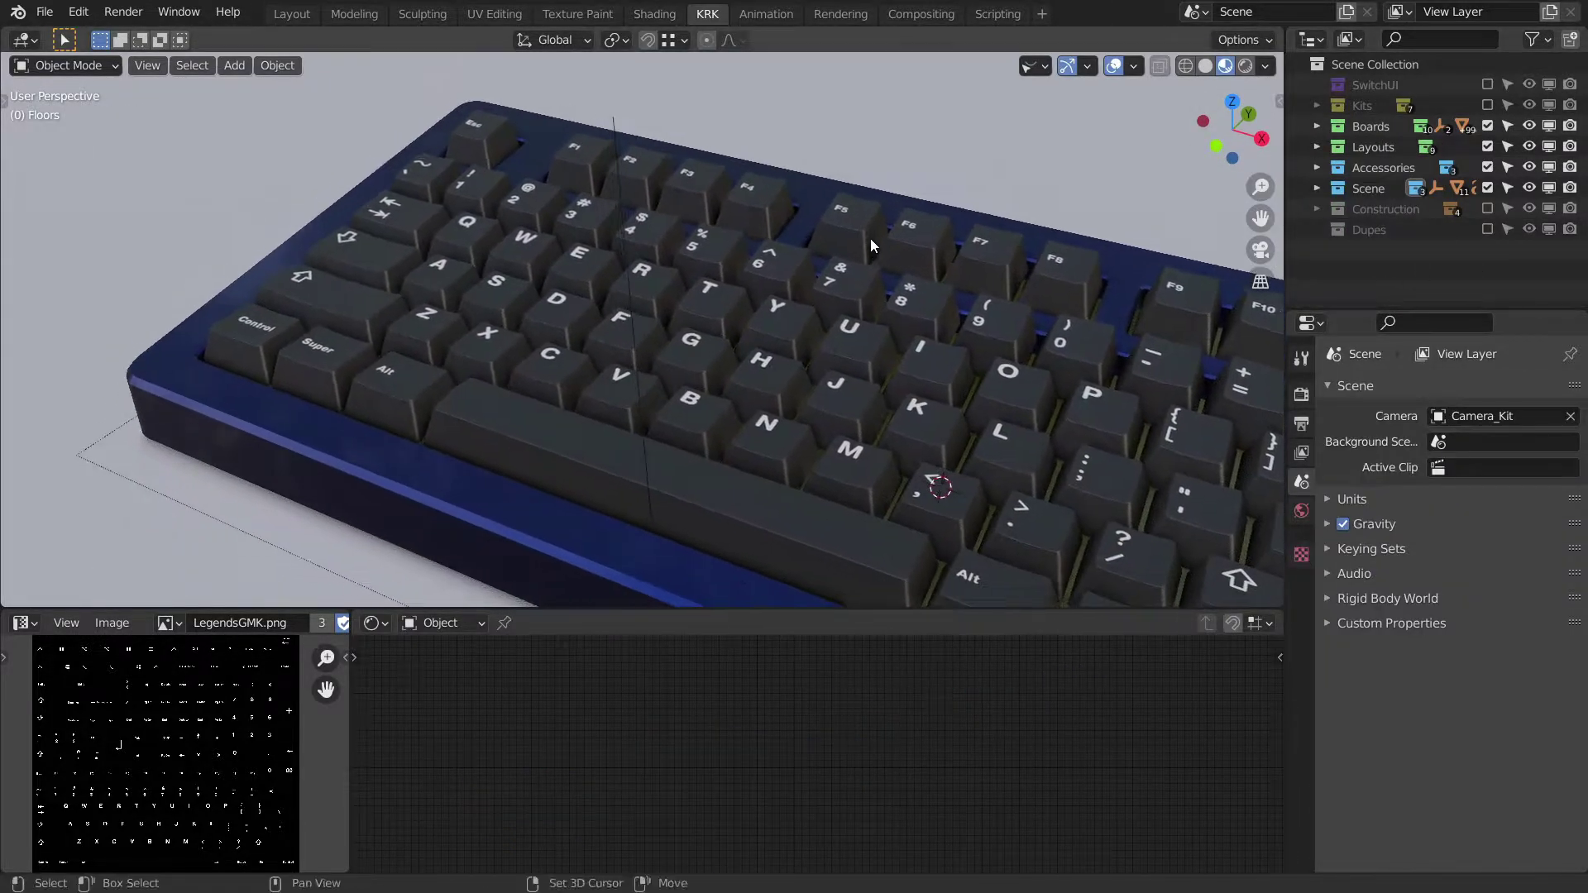
{"action": "scroll", "coordinate": [958, 333], "scroll_direction": "down", "scroll_amount": 2}
{"action": "middle_click_drag", "start_coordinate": [871, 238], "coordinate": [971, 258], "text": "shift"}
{"action": "scroll", "coordinate": [919, 265], "scroll_direction": "down", "scroll_amount": 1}
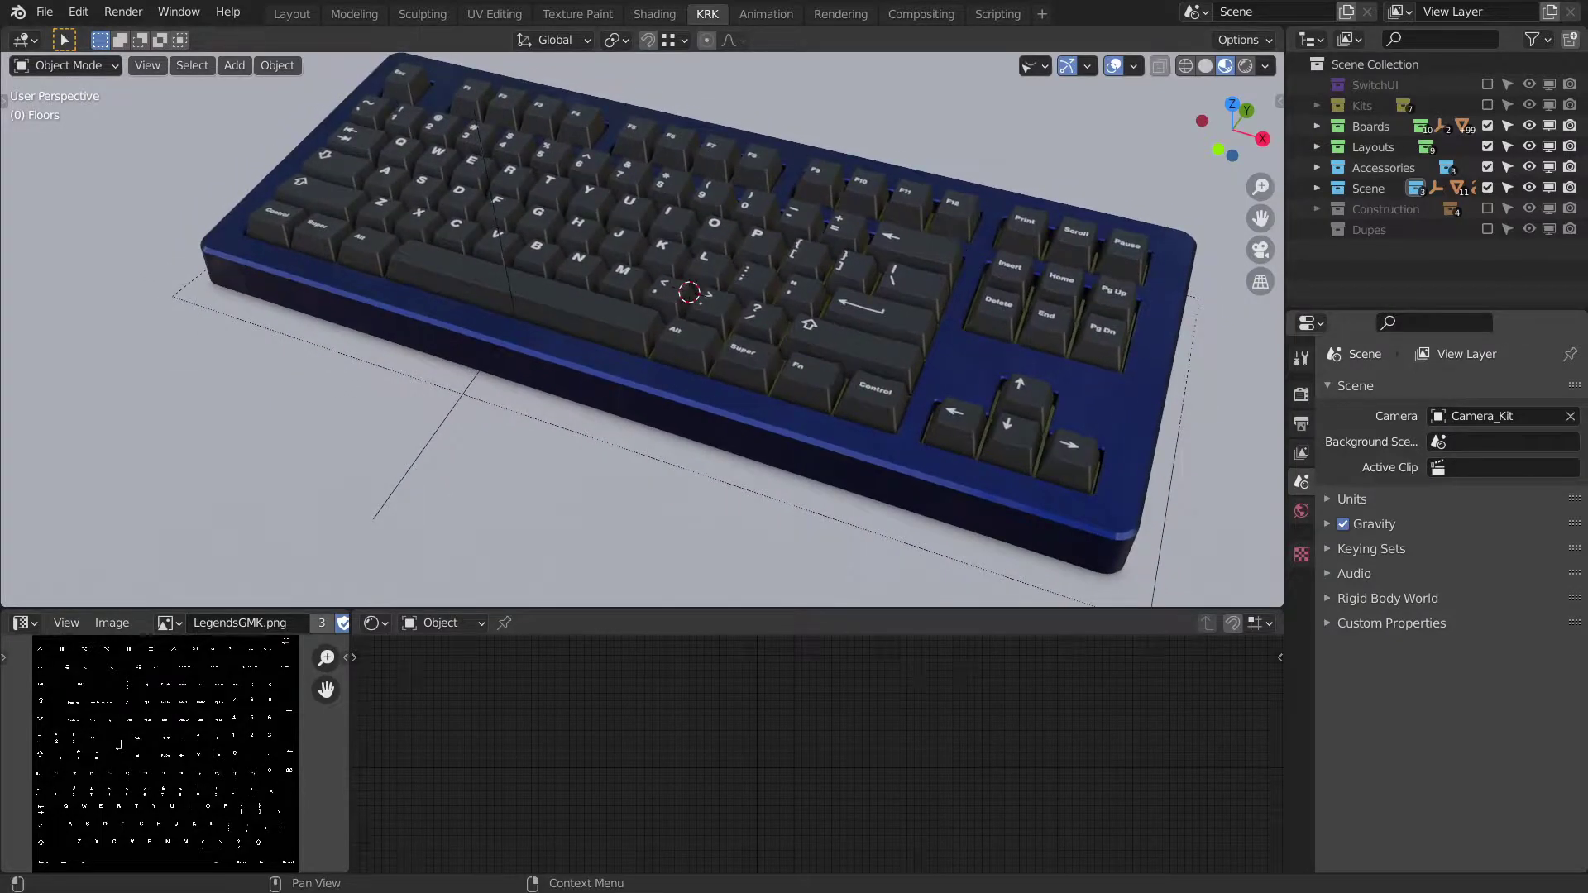
{"action": "mouse_move", "coordinate": [886, 421]}
{"action": "middle_mouse_down"}
{"action": "mouse_move", "coordinate": [867, 370]}
{"action": "mouse_move", "coordinate": [903, 418]}
{"action": "middle_mouse_up"}
{"action": "scroll", "coordinate": [641, 357], "scroll_direction": "up", "scroll_amount": 2}
{"action": "middle_click_drag", "start_coordinate": [529, 240], "coordinate": [677, 379], "text": "shift"}
{"action": "left_click", "coordinate": [576, 390]}
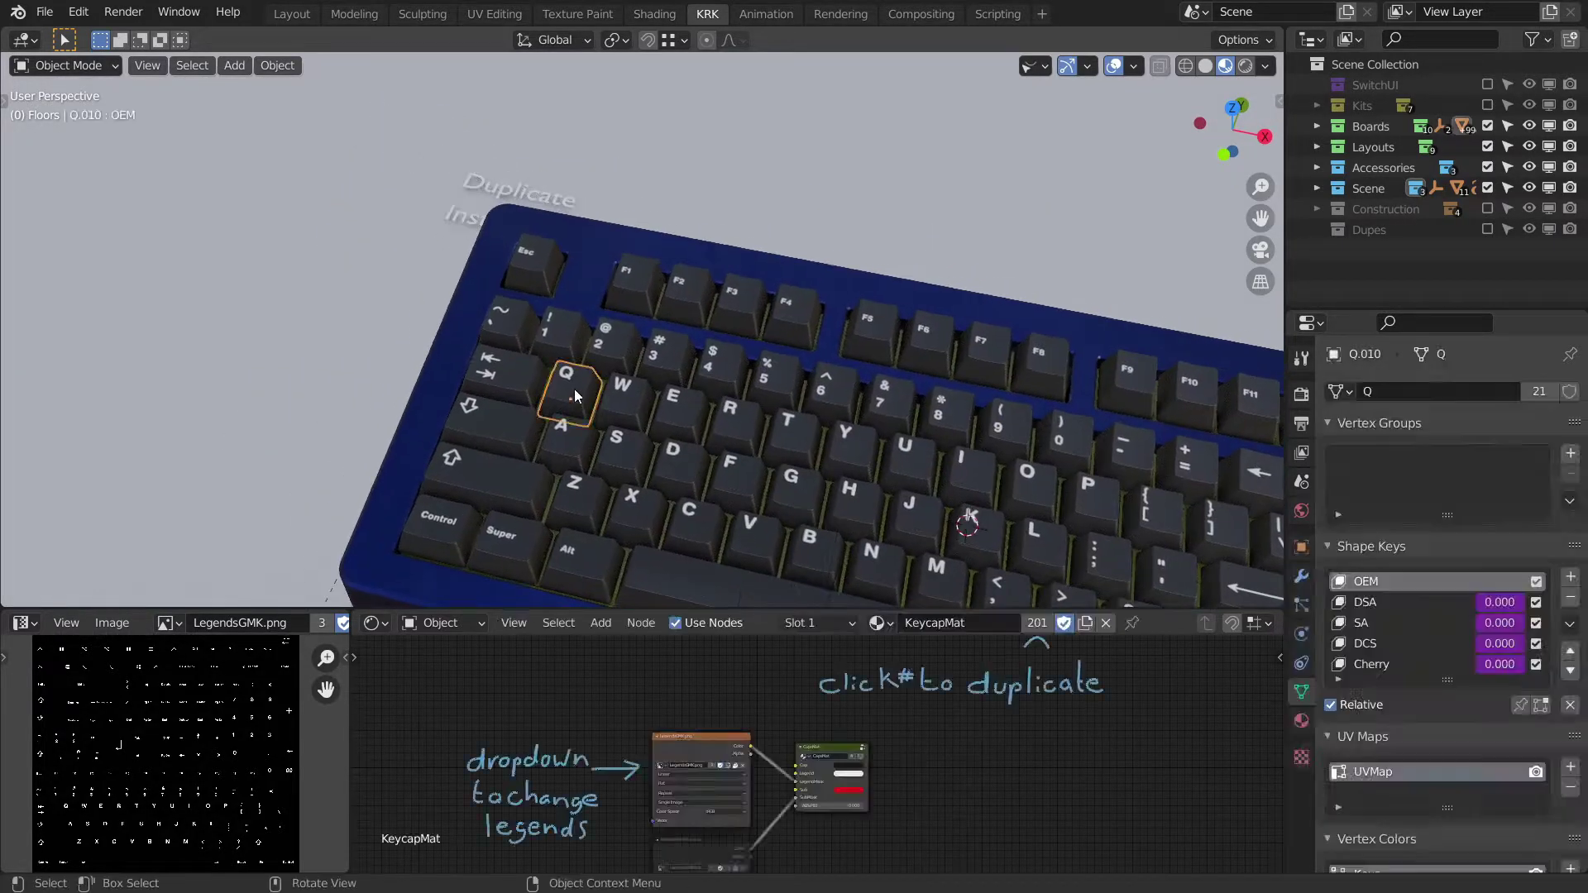
{"action": "left_click", "coordinate": [625, 397], "text": "shift"}
{"action": "left_click", "coordinate": [677, 409], "text": "shift"}
{"action": "left_click", "coordinate": [733, 420], "text": "shift"}
{"action": "left_click", "coordinate": [791, 435], "text": "shift"}
{"action": "left_click", "coordinate": [848, 449], "text": "shift"}
Make a separate copy of KeycapMat on the active Y keycap and set its cap color to red.
{"action": "middle_click_drag", "start_coordinate": [992, 488], "coordinate": [915, 334], "text": "shift"}
{"action": "scroll", "coordinate": [892, 349], "scroll_direction": "down", "scroll_amount": 2}
{"action": "middle_click_drag", "start_coordinate": [915, 335], "coordinate": [914, 329]}
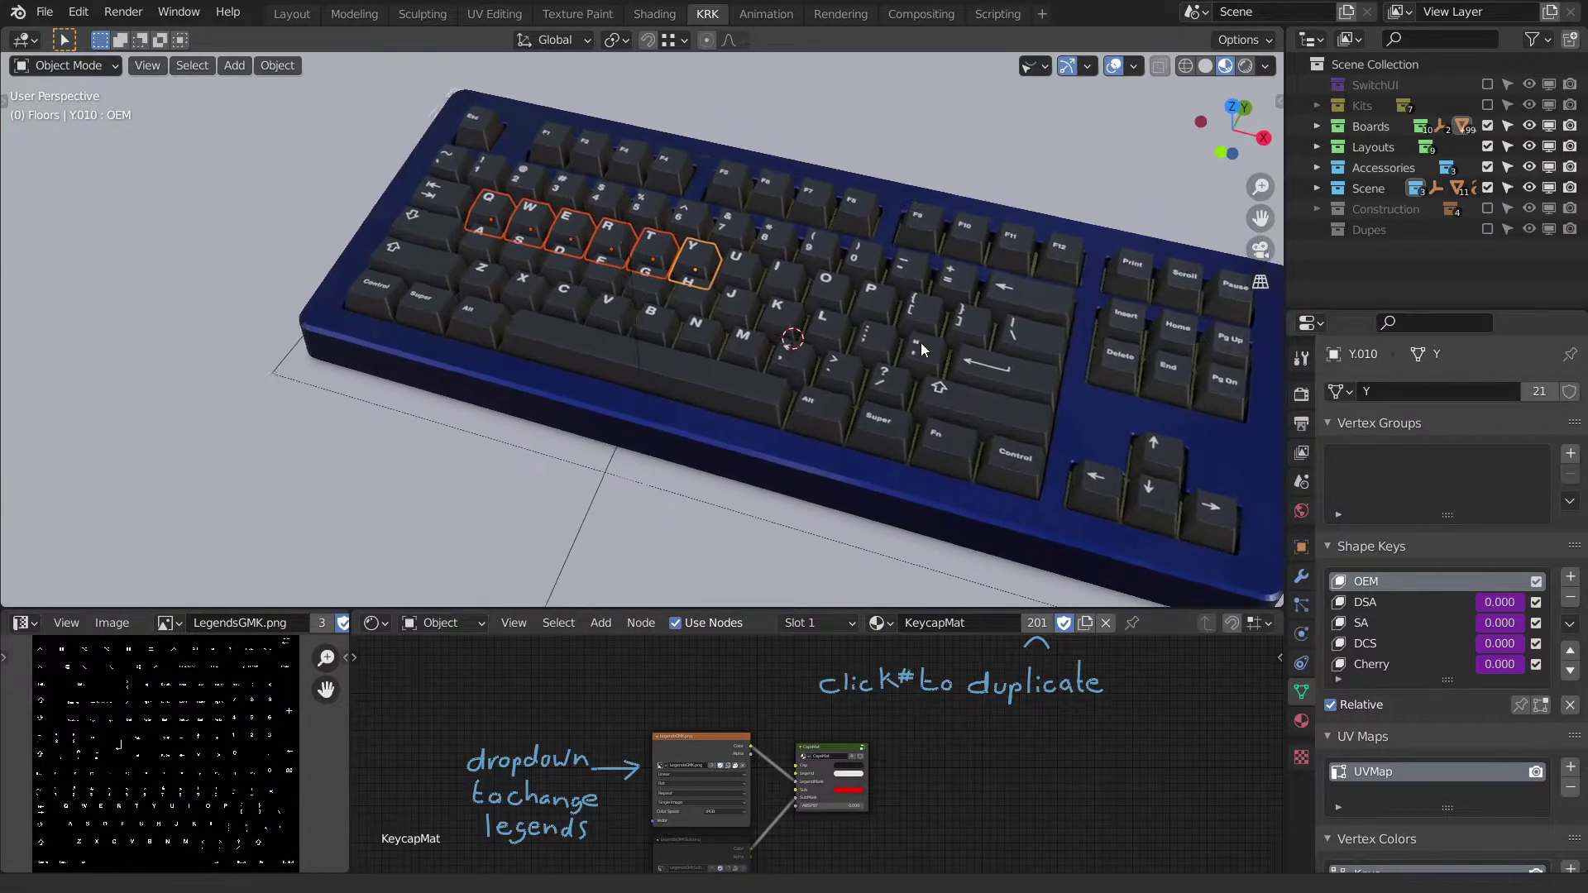
{"action": "left_click", "coordinate": [1038, 626]}
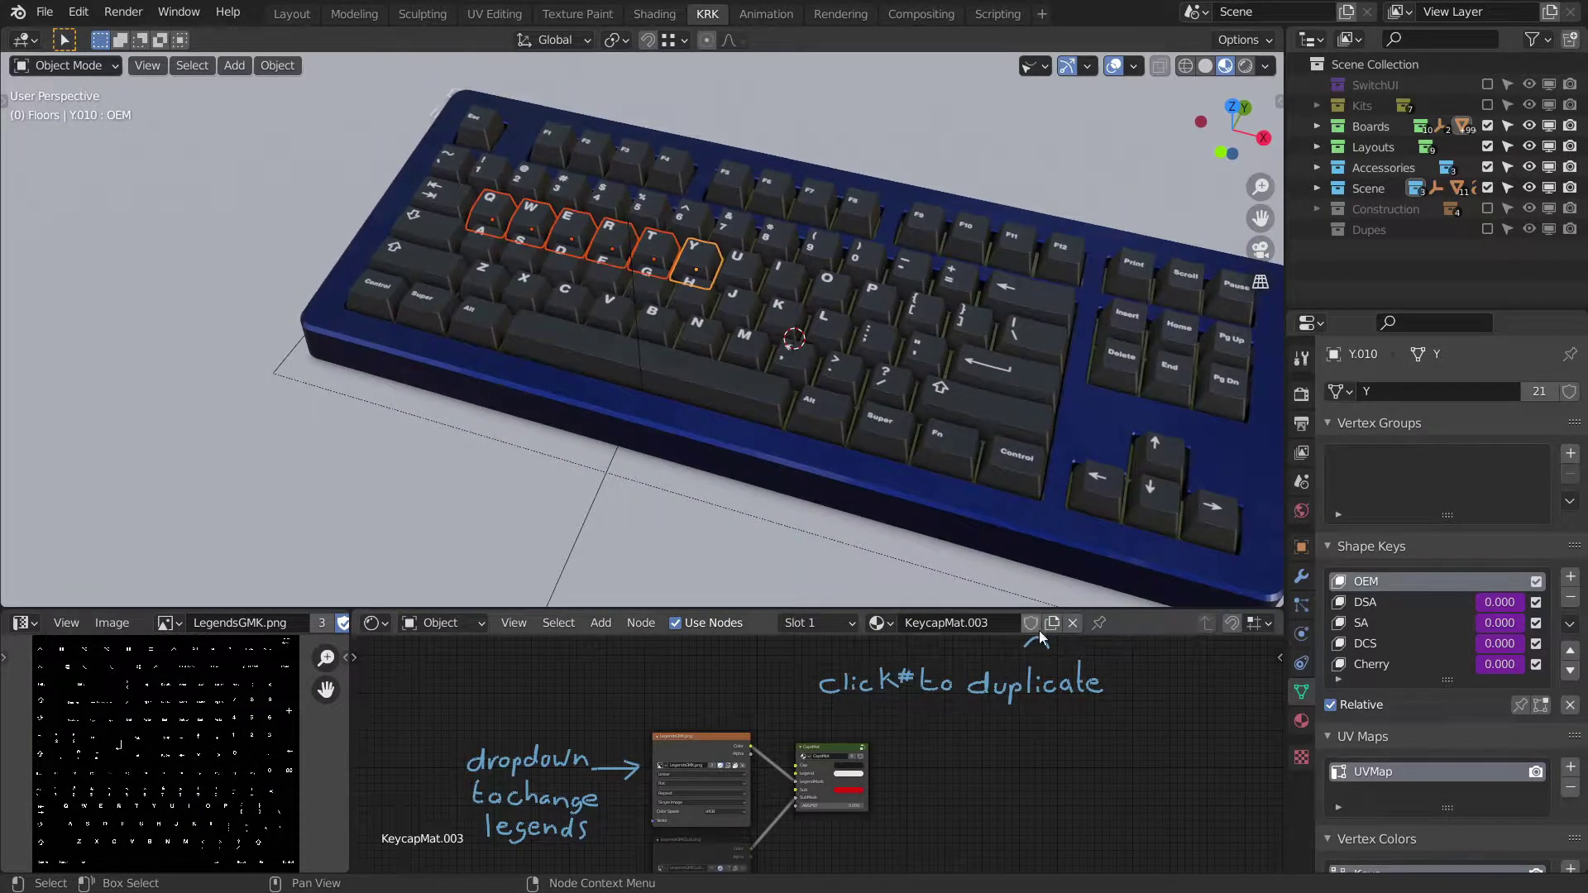
{"action": "left_click", "coordinate": [847, 776]}
{"action": "left_click", "coordinate": [852, 776]}
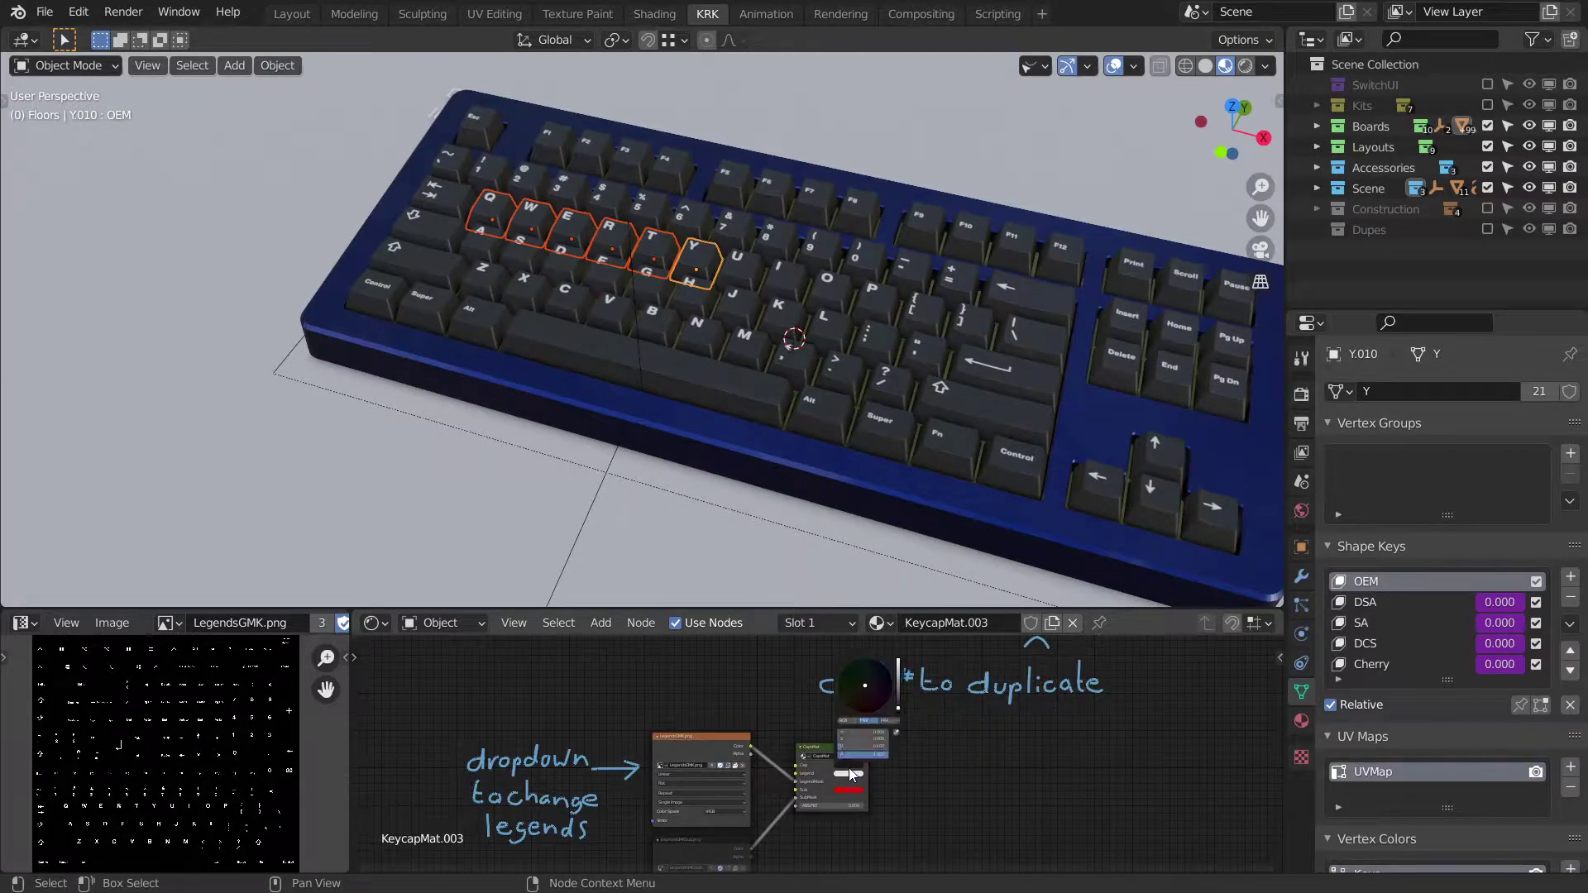
{"action": "left_click_drag", "start_coordinate": [870, 699], "coordinate": [898, 687]}
{"action": "key", "text": "KP_Decimal"}
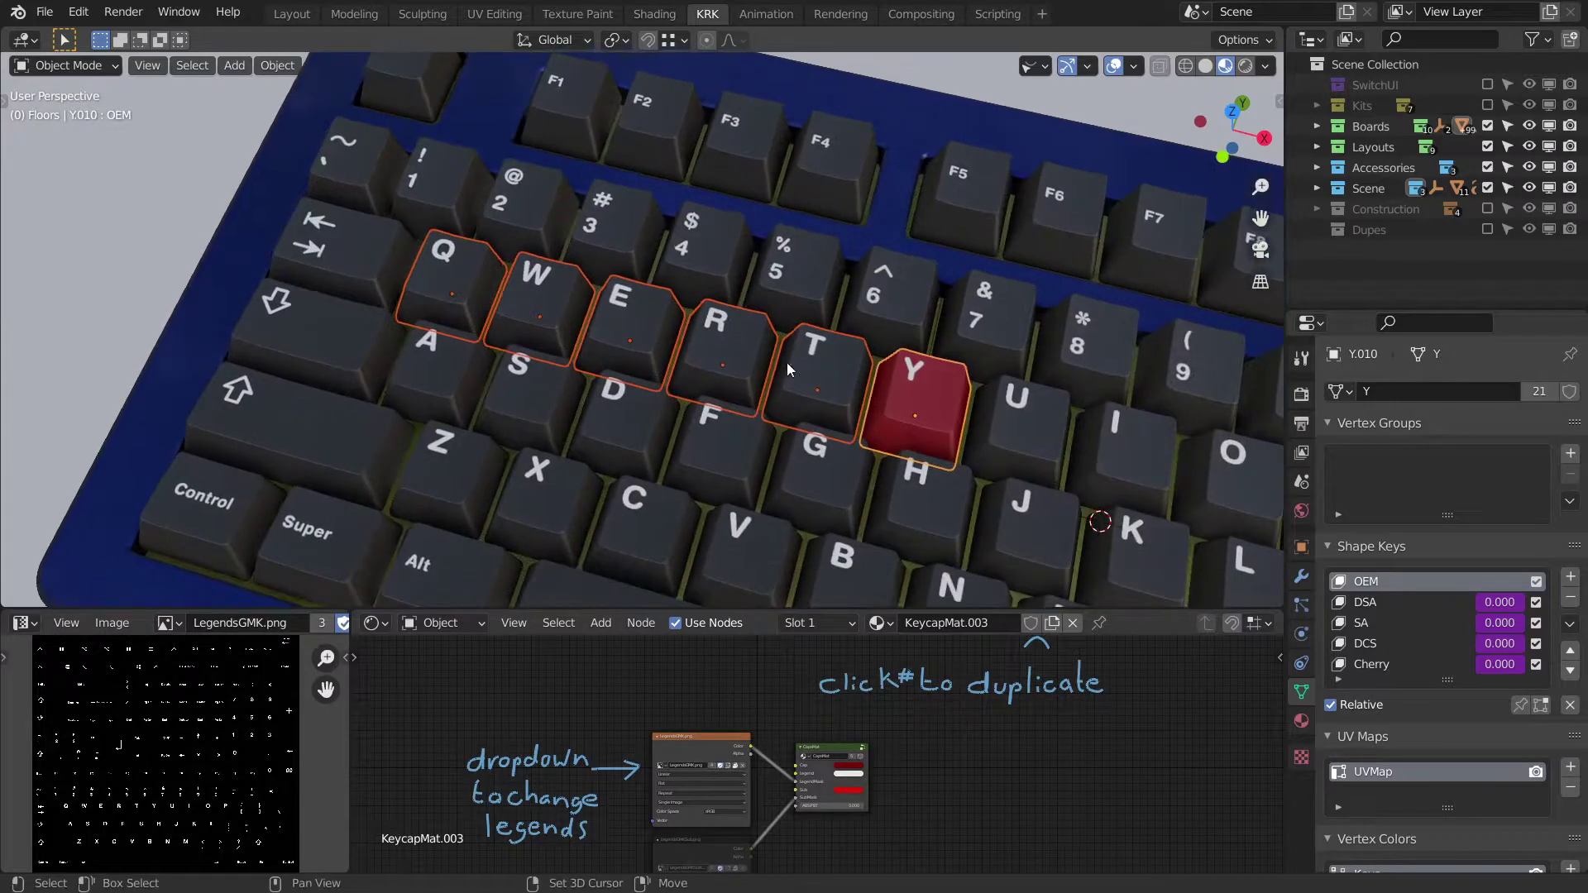
Link the Y keycap's material to the other selected keycaps, Q through T.
{"action": "middle_click_drag", "start_coordinate": [928, 403], "coordinate": [891, 383], "text": "shift"}
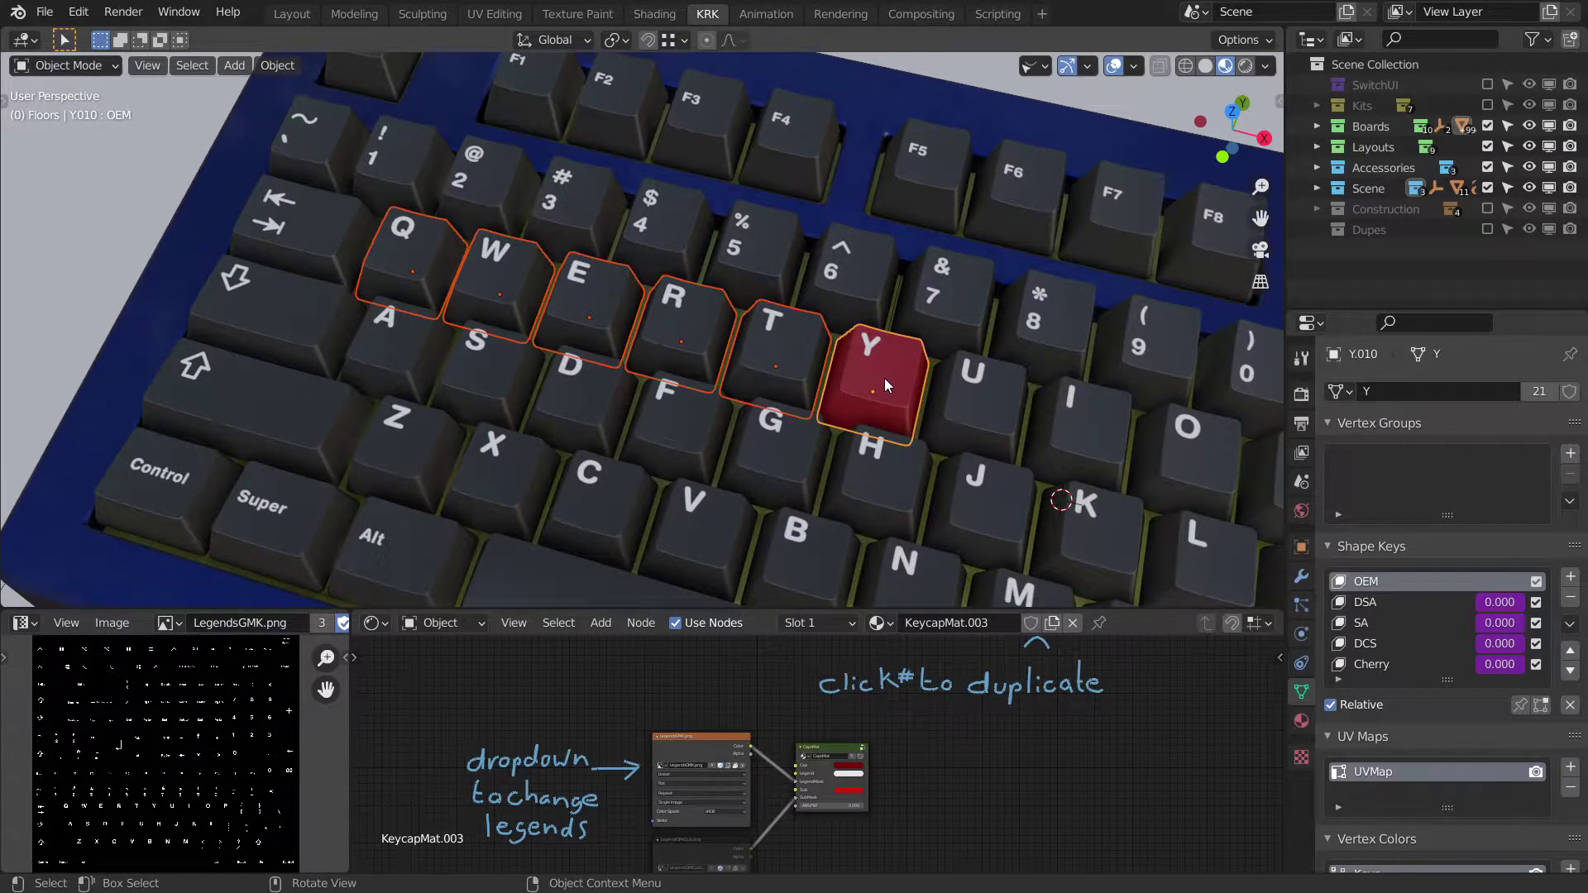
{"action": "key", "text": "ctrl+l"}
{"action": "left_click", "coordinate": [886, 379]}
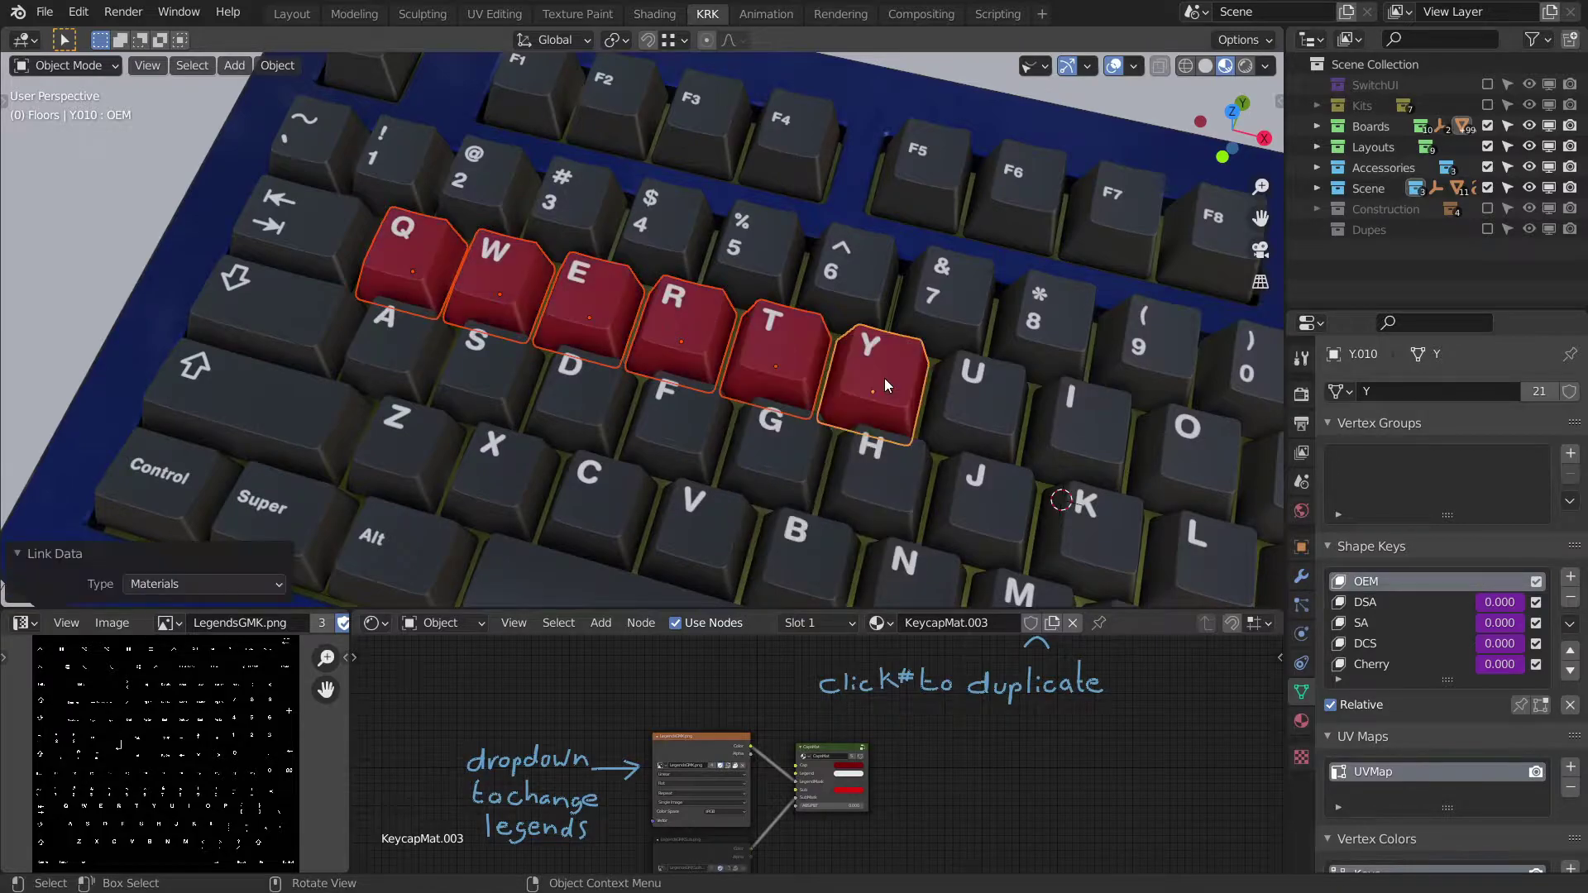
{"action": "scroll", "coordinate": [885, 379], "scroll_direction": "down", "scroll_amount": 8}
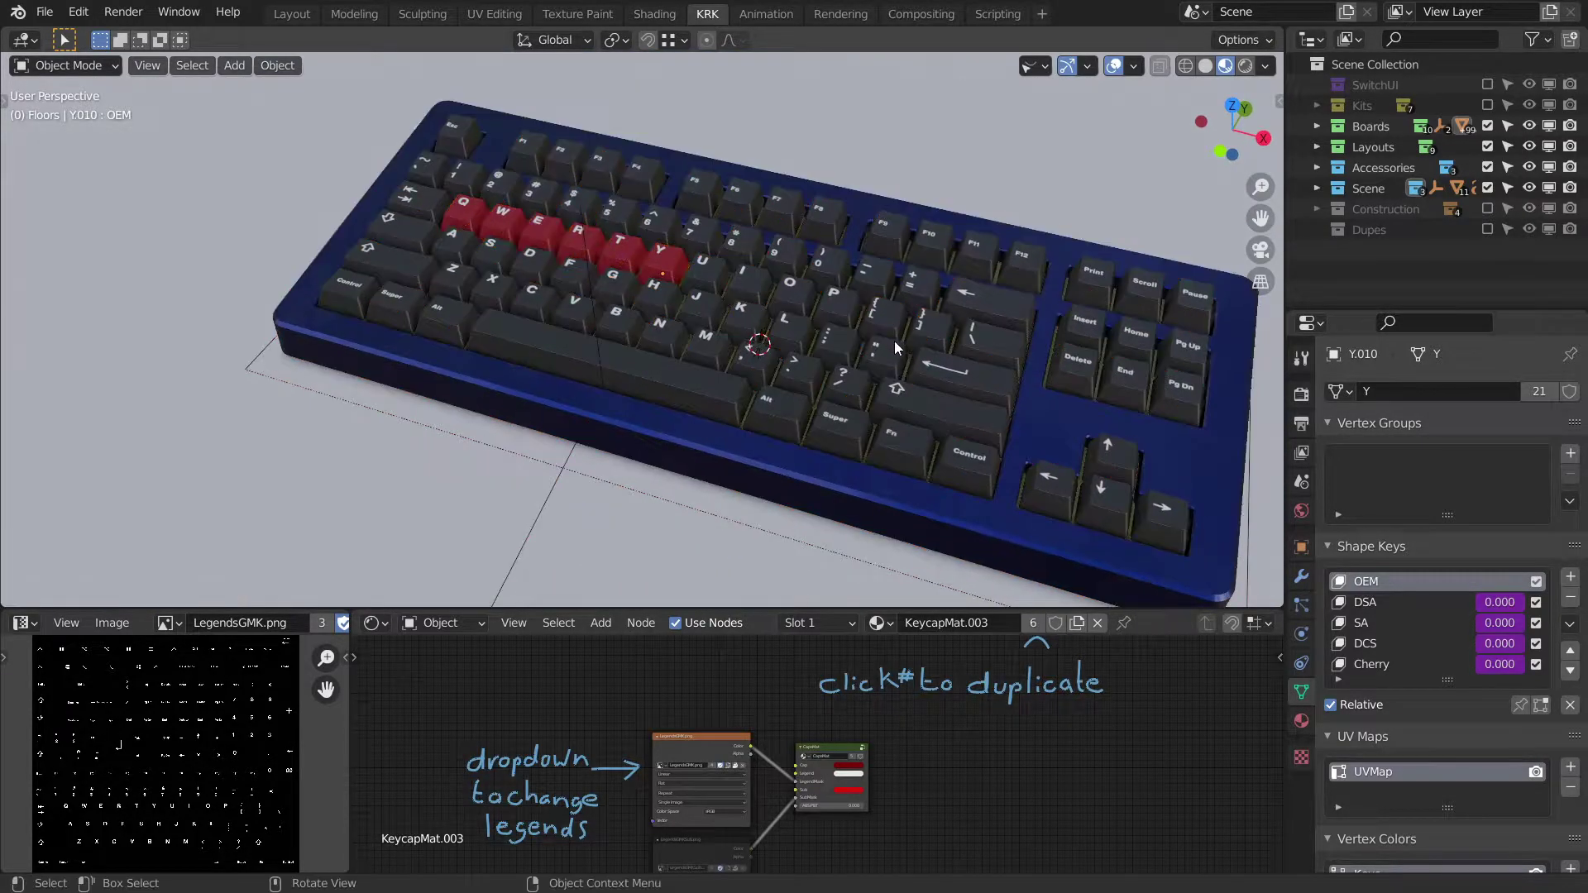
Enable the Dalco 959 Mini board collection inside Boards alongside the U80-A board.
{"action": "middle_click_drag", "start_coordinate": [895, 340], "coordinate": [923, 321], "text": "shift"}
{"action": "scroll", "coordinate": [919, 330], "scroll_direction": "down", "scroll_amount": 1}
{"action": "left_click", "coordinate": [1317, 126]}
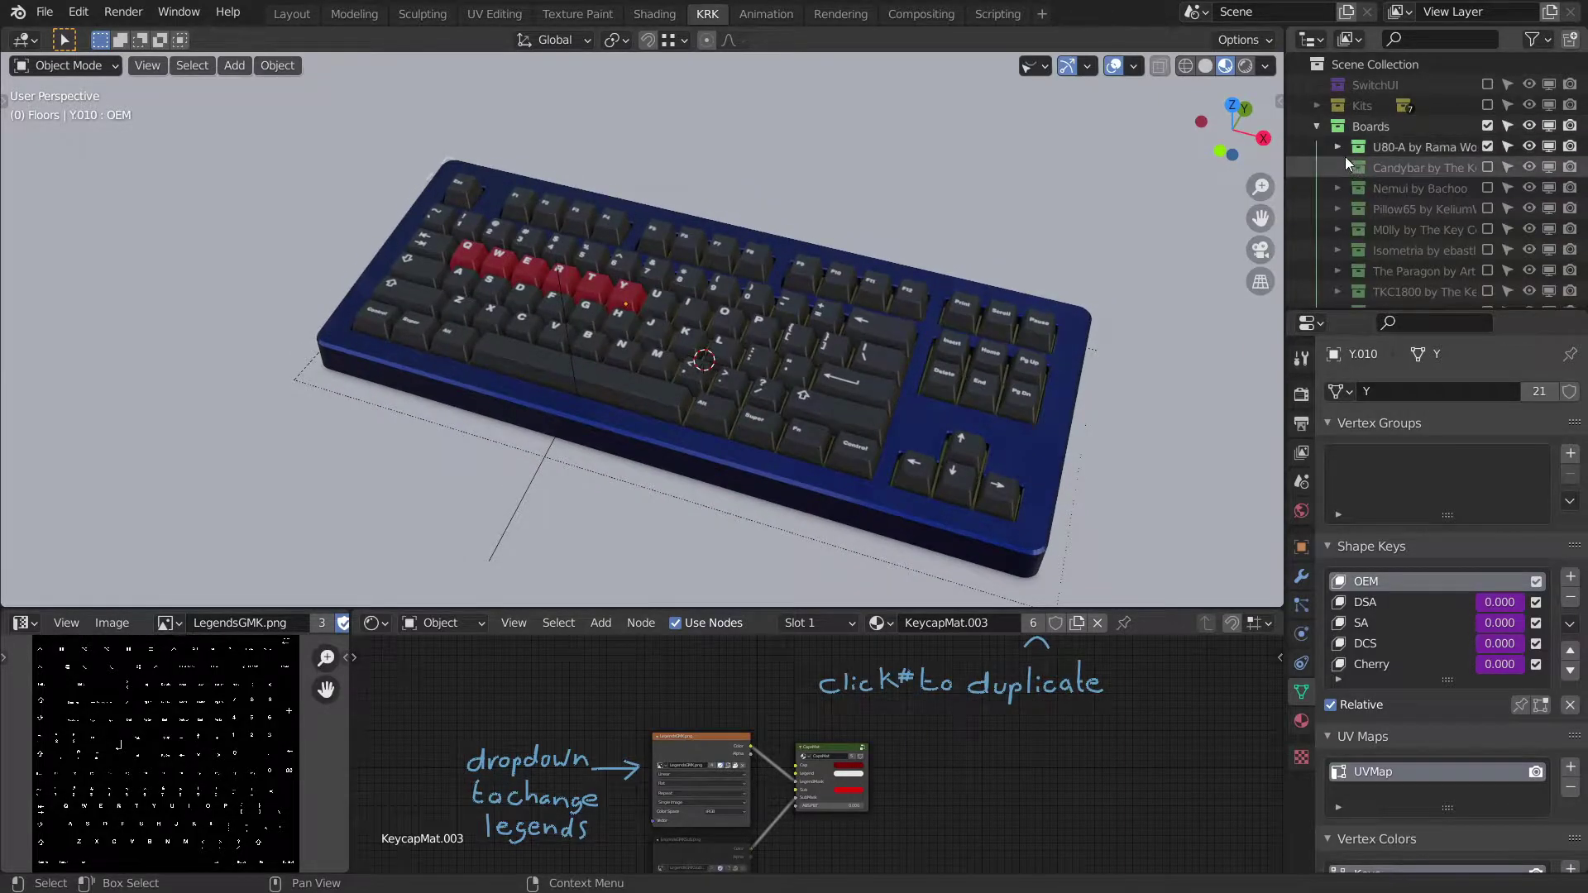
{"action": "scroll", "coordinate": [1472, 211], "scroll_direction": "down", "scroll_amount": 3}
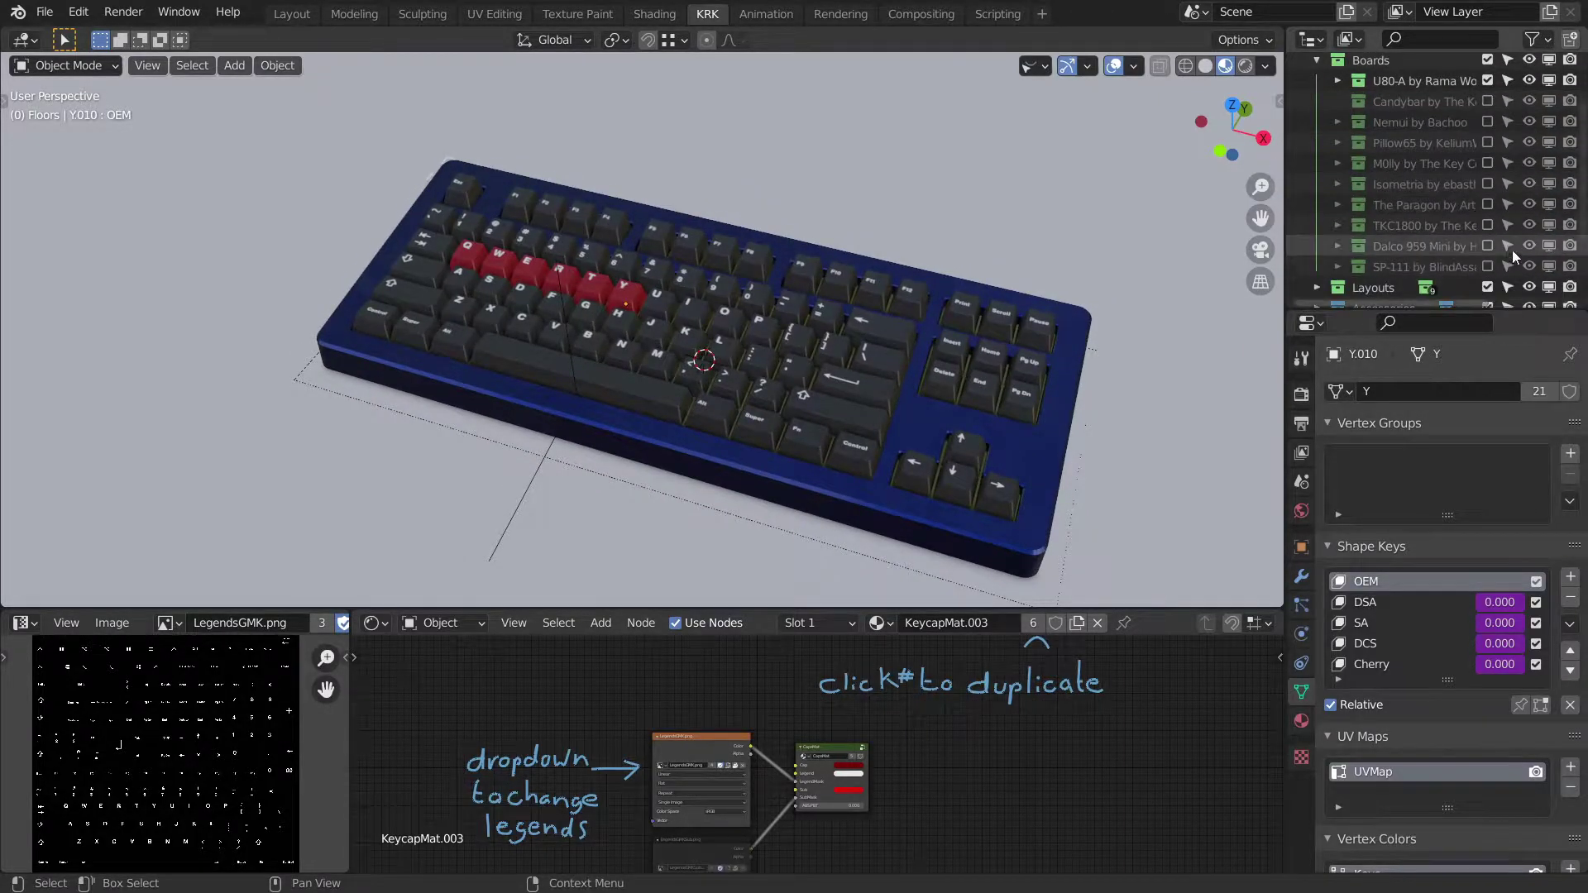
{"action": "left_click", "coordinate": [1487, 246]}
Move the U80-A board about 191.25 mm along the global Y axis, behind the Dalco 959 Mini, using its U80_Move control object.
{"action": "middle_click_drag", "start_coordinate": [969, 225], "coordinate": [1040, 380]}
{"action": "left_click", "coordinate": [1004, 457]}
{"action": "key", "text": "g"}
{"action": "key", "text": "y"}
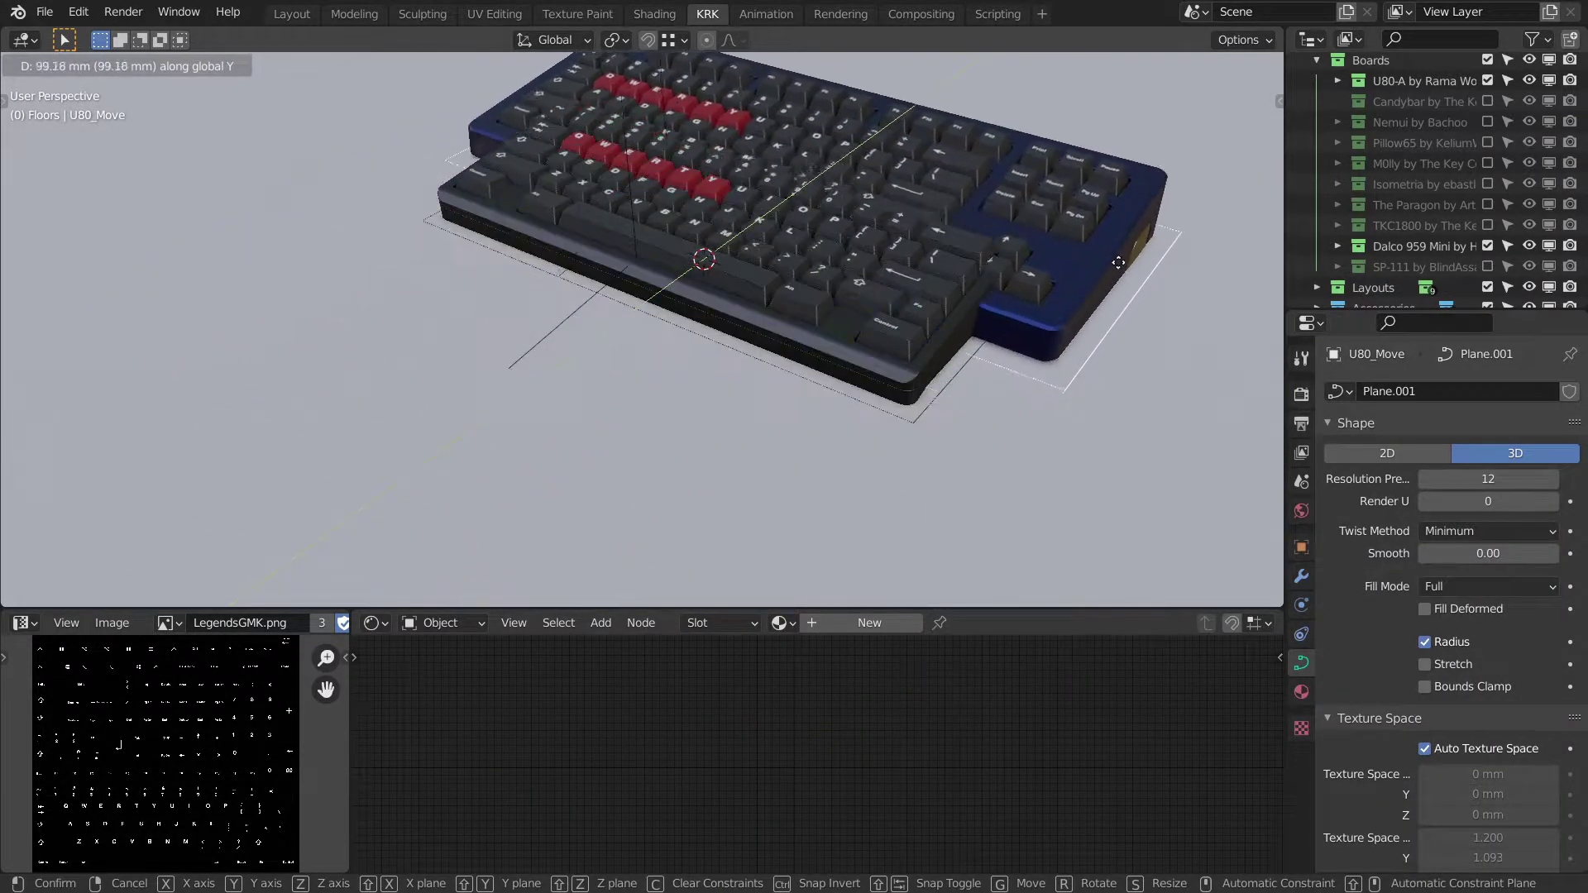
{"action": "left_click", "coordinate": [1185, 198]}
{"action": "middle_click_drag", "start_coordinate": [997, 260], "coordinate": [980, 352]}
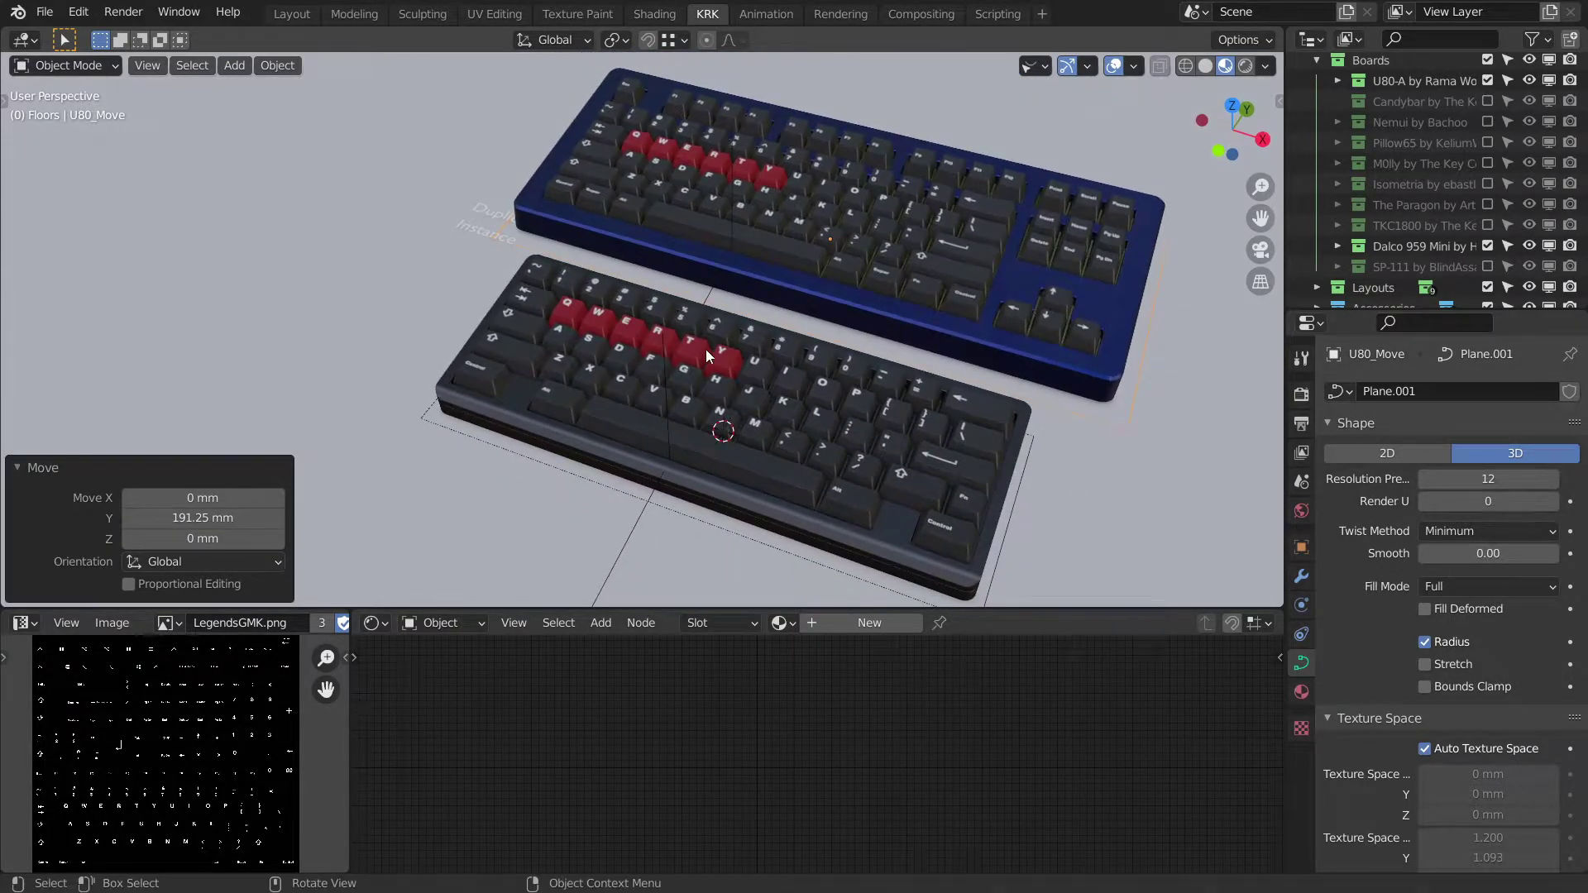
Compare the Q to Y keycap colors on the U80-A and Dalco 959 Mini boards.
{"action": "middle_click_drag", "start_coordinate": [675, 346], "coordinate": [622, 321]}
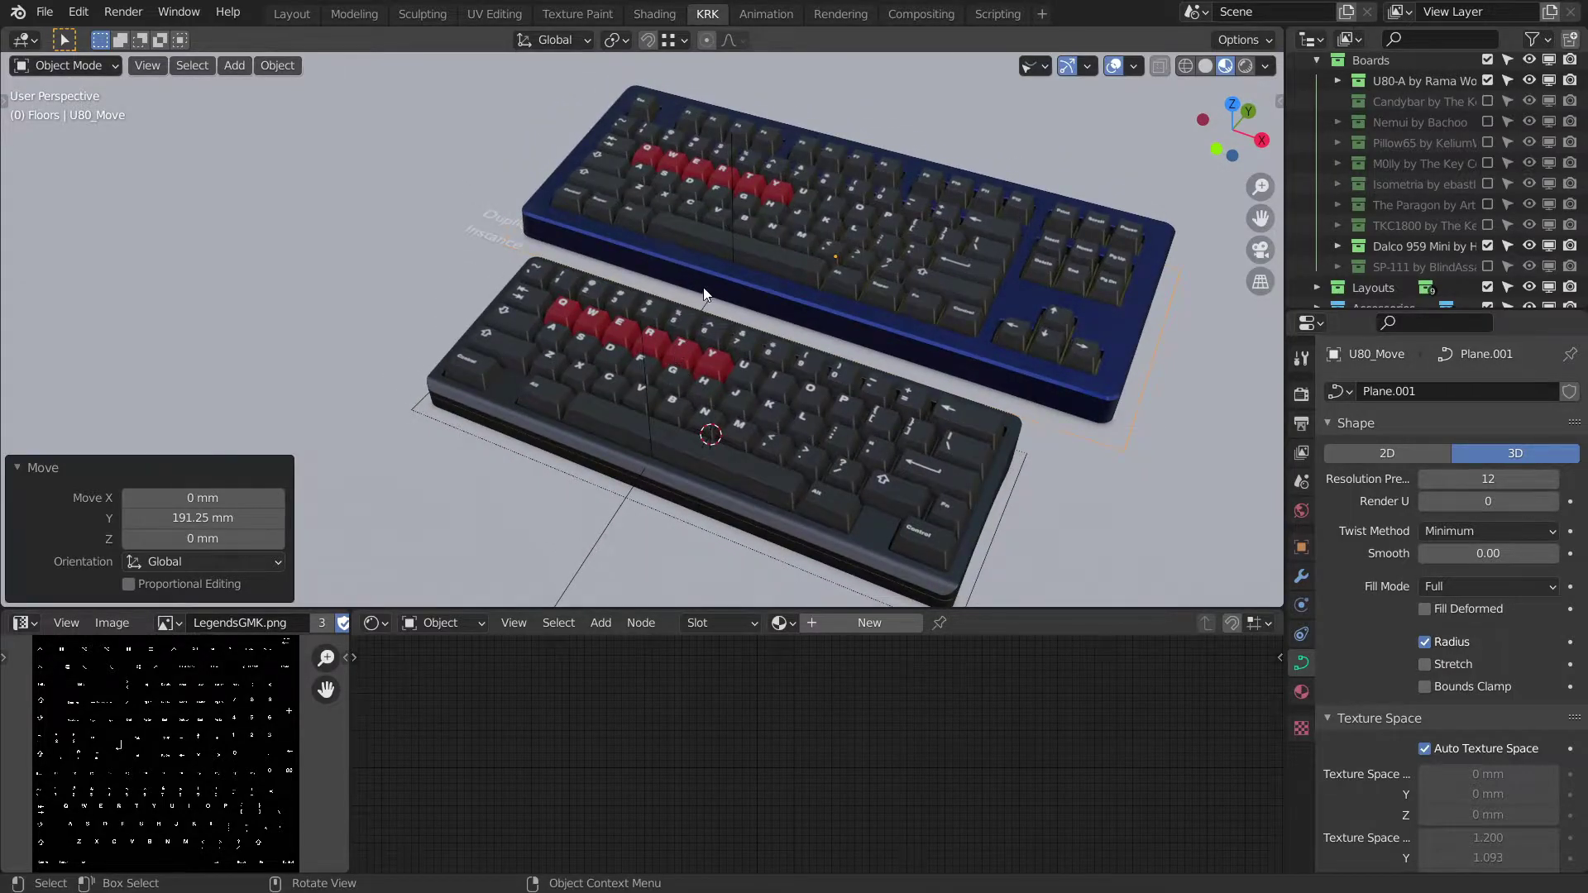
{"action": "scroll", "coordinate": [726, 330], "scroll_direction": "up", "scroll_amount": 3}
{"action": "middle_click_drag", "start_coordinate": [724, 407], "coordinate": [584, 333], "text": "shift"}
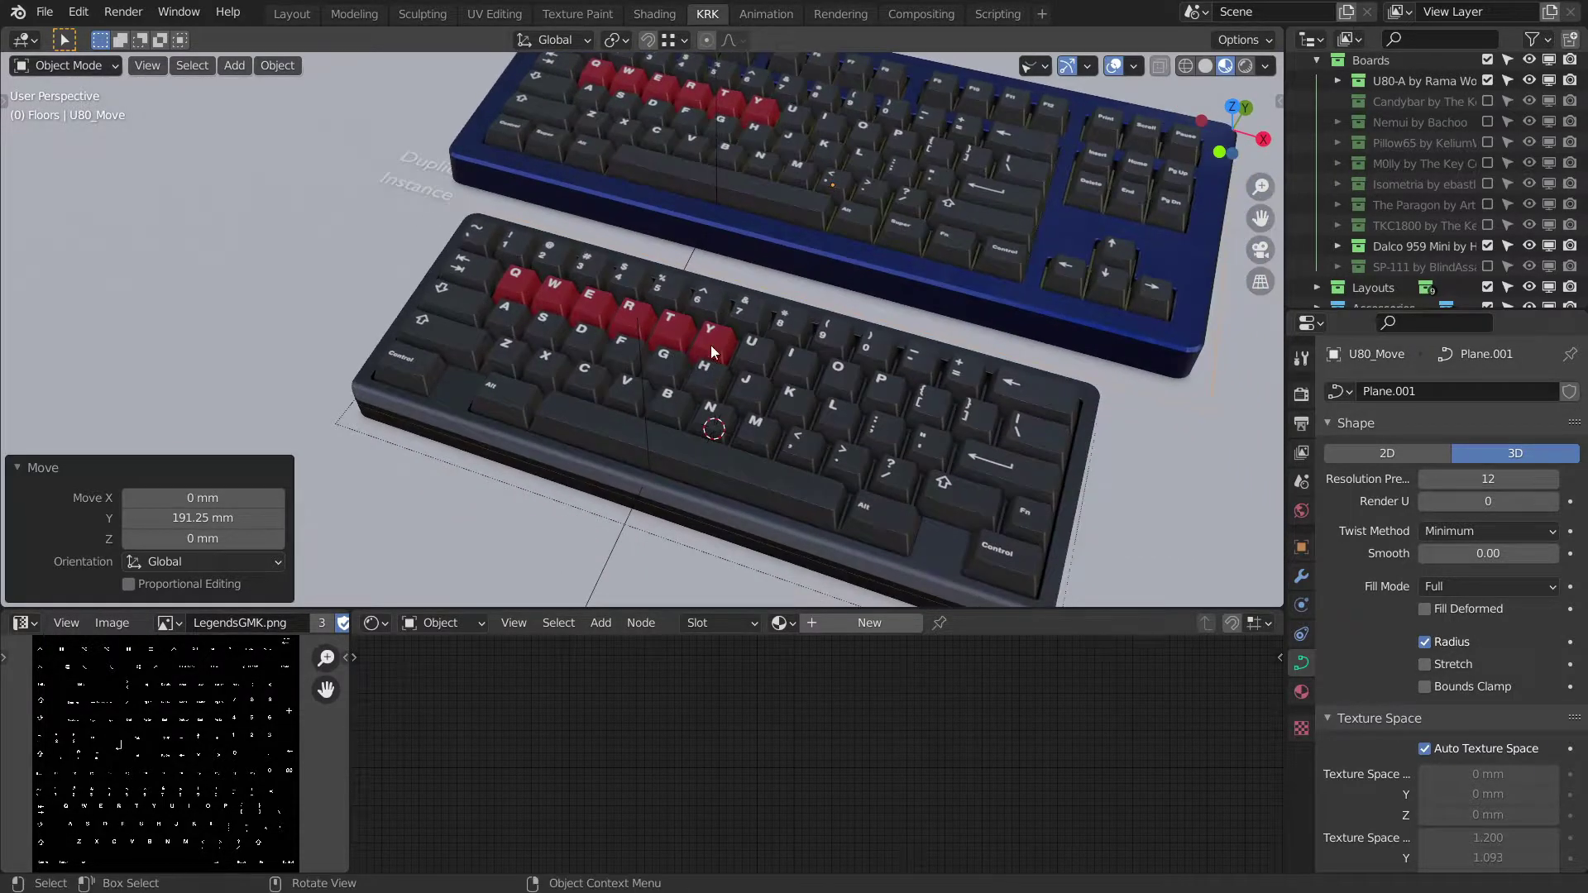
{"action": "middle_click_drag", "start_coordinate": [864, 216], "coordinate": [824, 374], "text": "shift"}
{"action": "scroll", "coordinate": [844, 341], "scroll_direction": "up", "scroll_amount": 1}
{"action": "middle_click_drag", "start_coordinate": [936, 400], "coordinate": [938, 397], "text": "shift"}
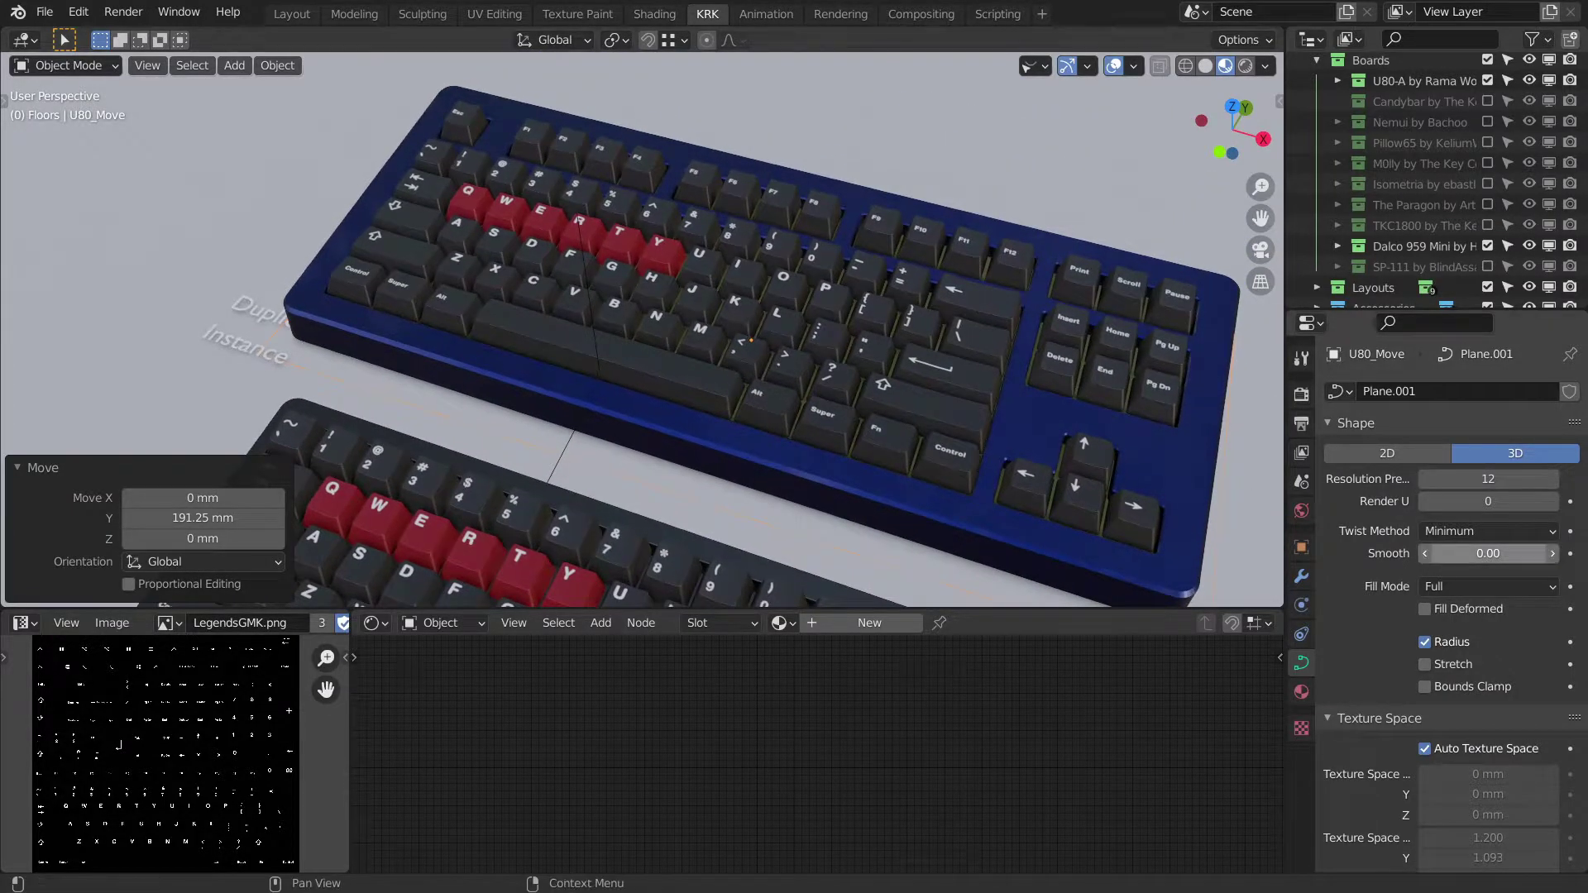
{"action": "key", "text": "ctrl+z"}
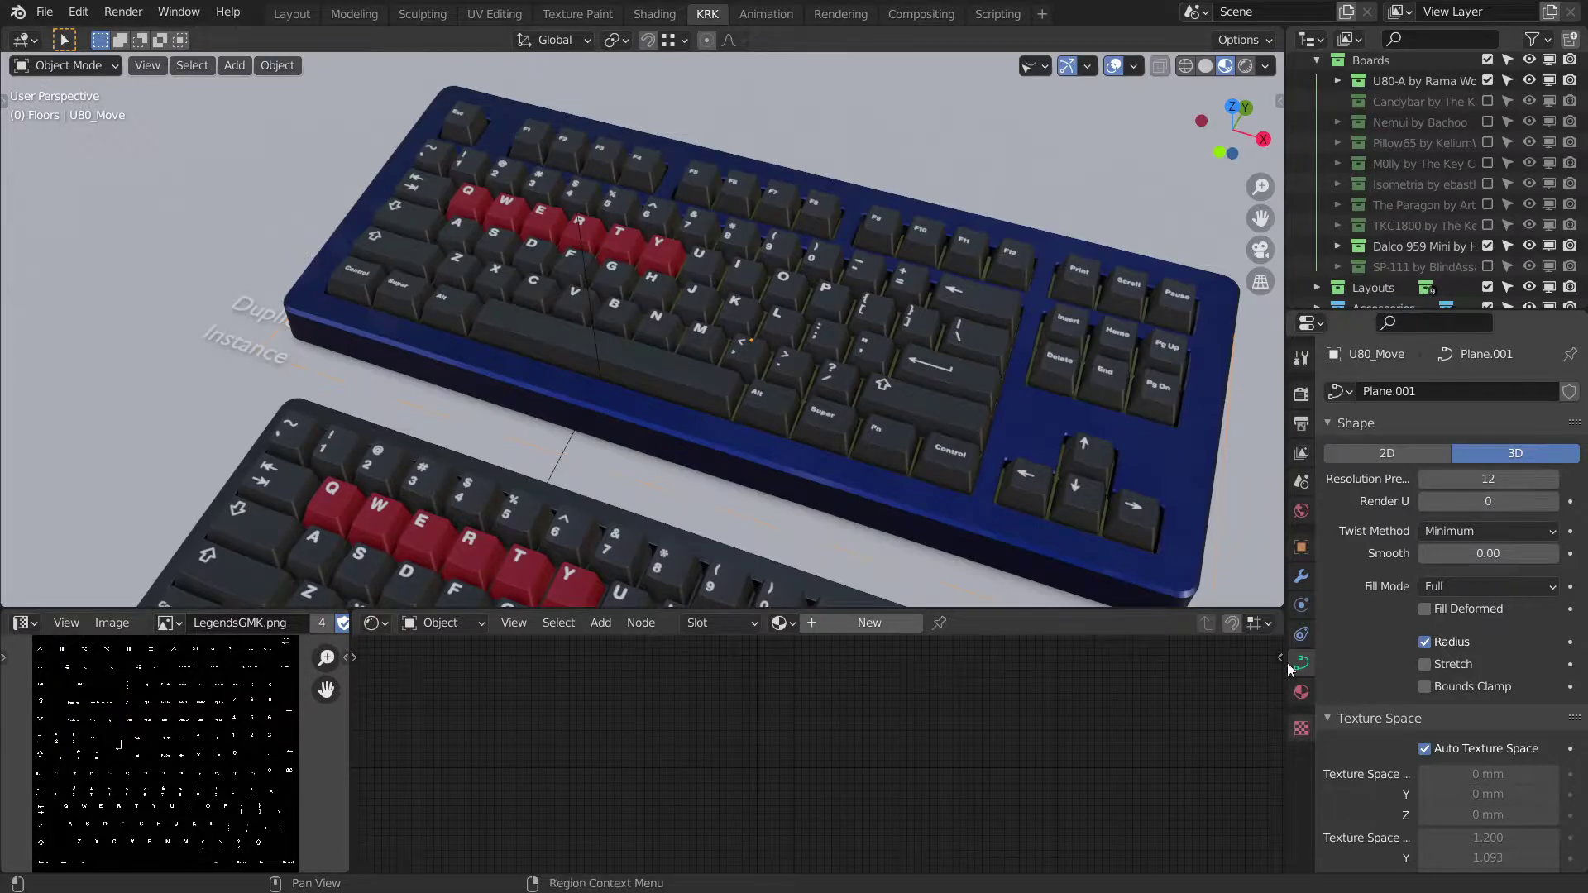
{"action": "middle_click_drag", "start_coordinate": [1106, 362], "coordinate": [1089, 310]}
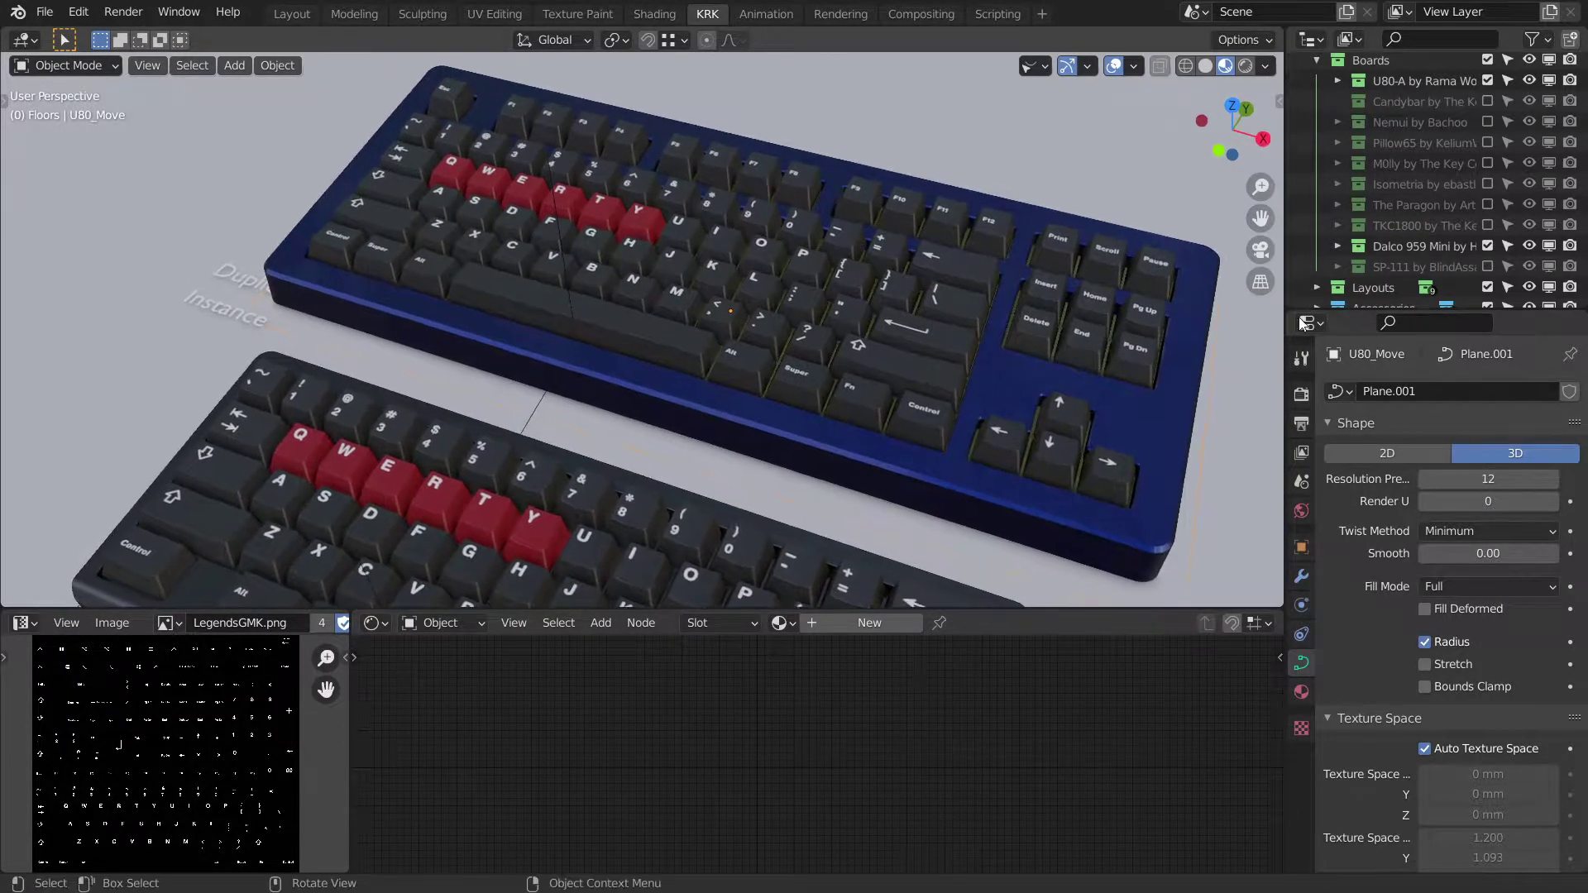
{"action": "scroll", "coordinate": [1392, 236], "scroll_direction": "down", "scroll_amount": 3}
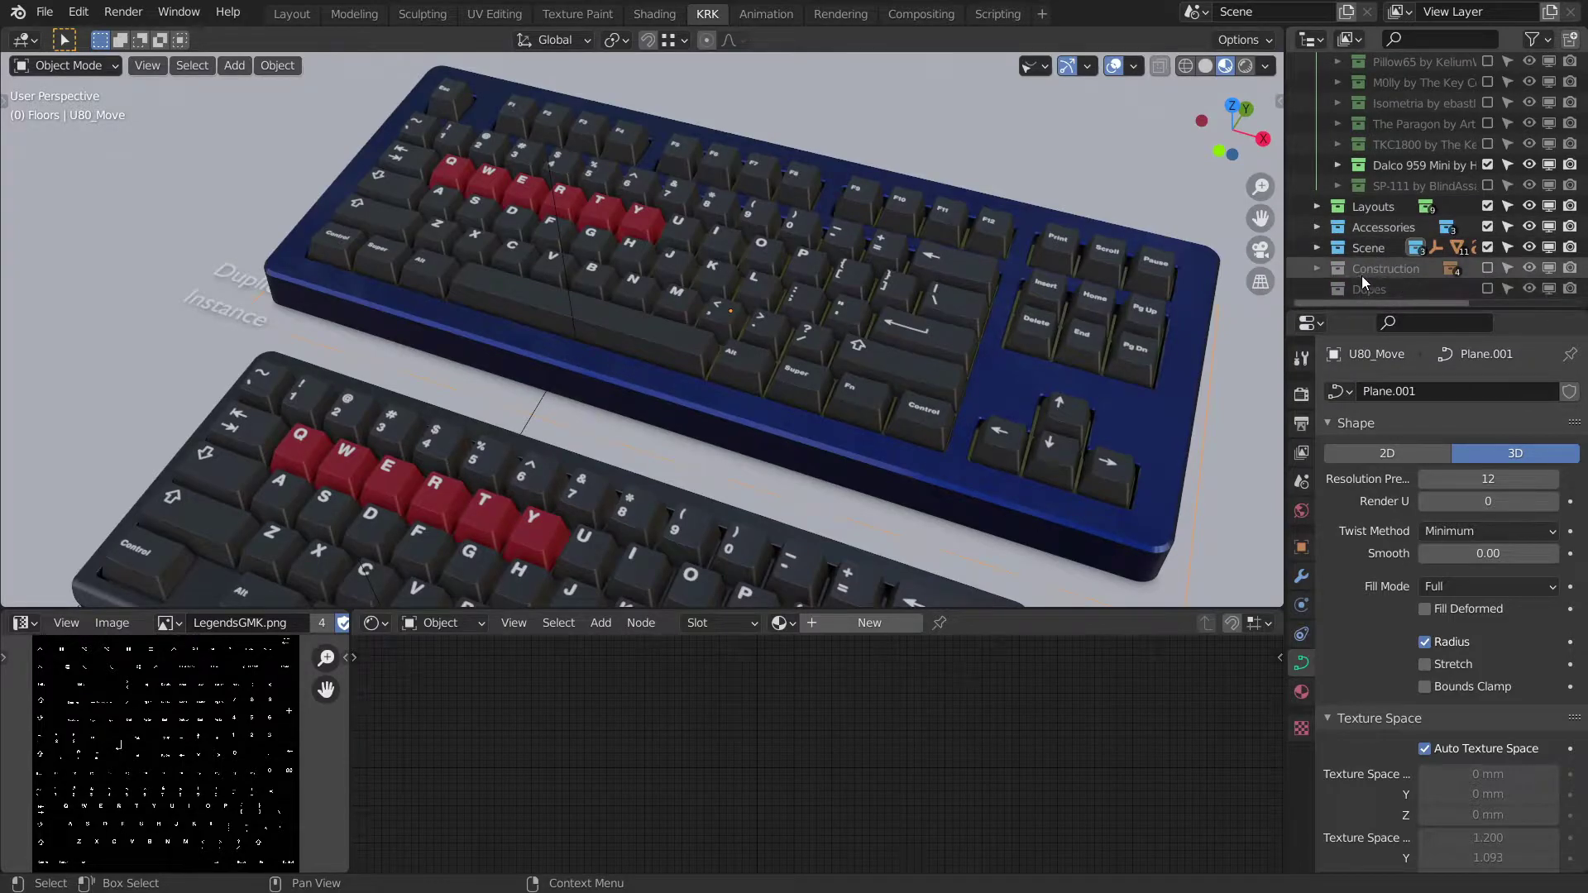
Replace the mesh data of the U80-A board's left Super keycap with L_Code.
{"action": "middle_click_drag", "start_coordinate": [958, 371], "coordinate": [947, 423]}
{"action": "scroll", "coordinate": [969, 389], "scroll_direction": "up", "scroll_amount": 1}
{"action": "middle_click_drag", "start_coordinate": [700, 404], "coordinate": [844, 429], "text": "shift"}
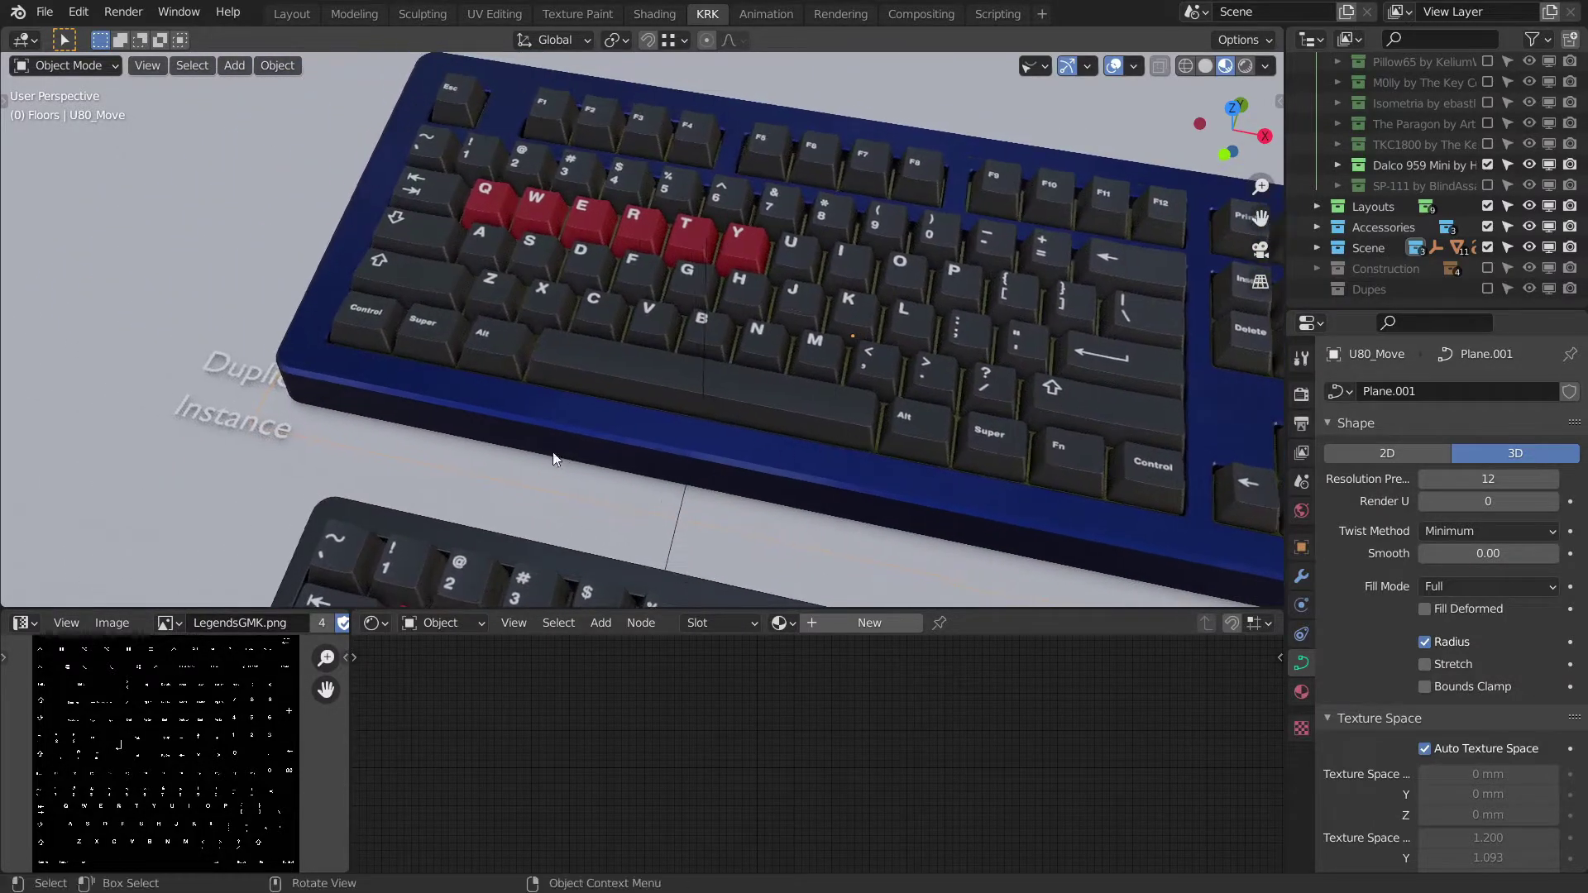
{"action": "left_click", "coordinate": [430, 339]}
{"action": "middle_click_drag", "start_coordinate": [430, 339], "coordinate": [1324, 424], "text": "shift"}
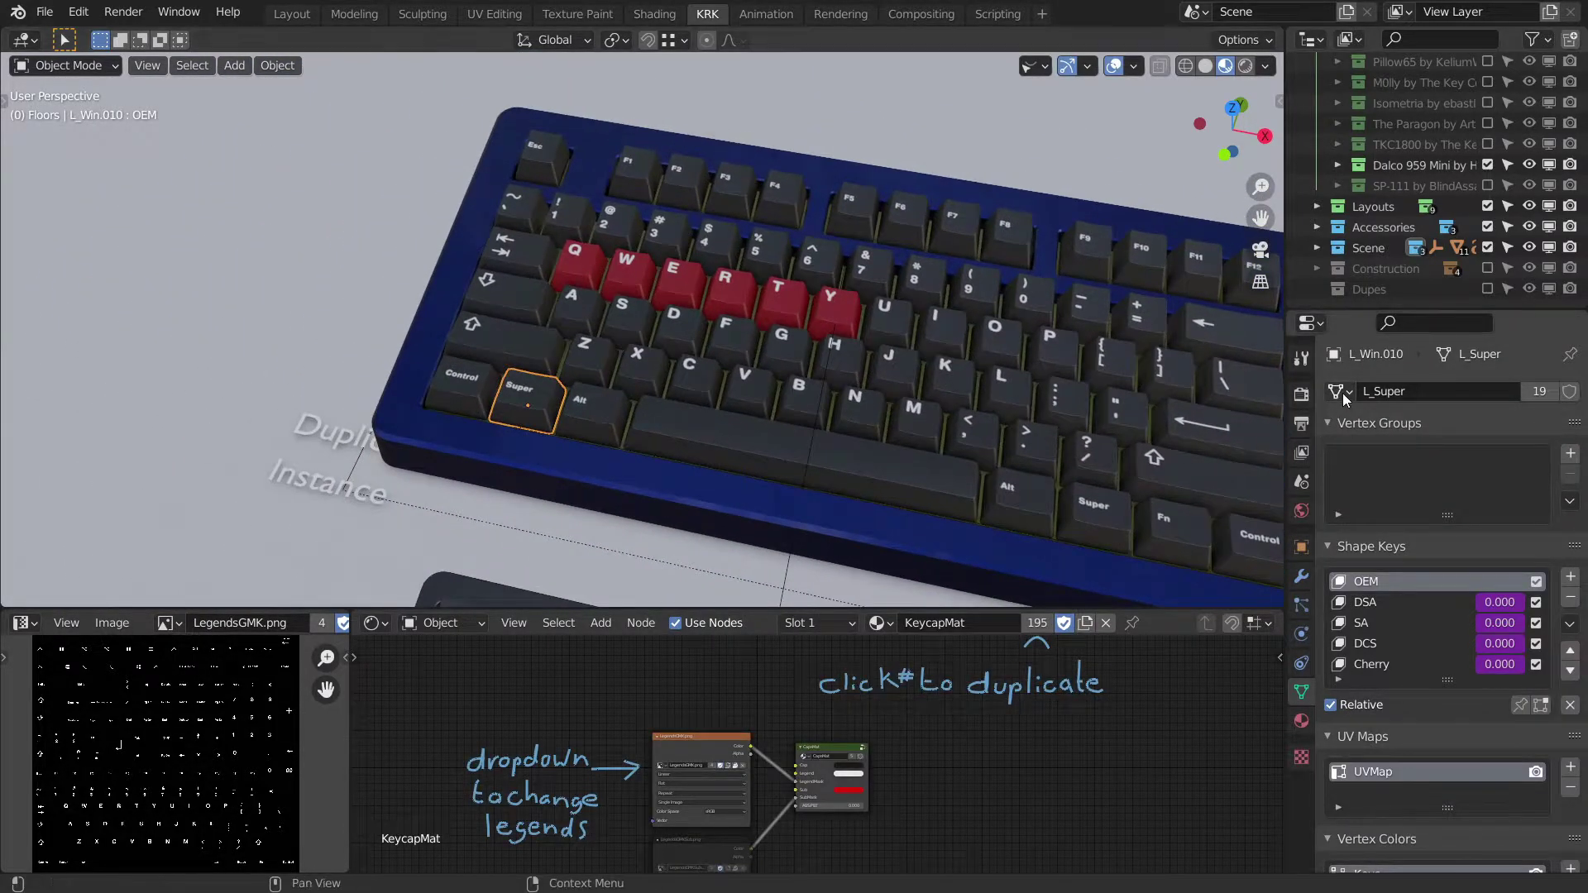
{"action": "left_click", "coordinate": [1340, 392]}
{"action": "type", "text": "code"}
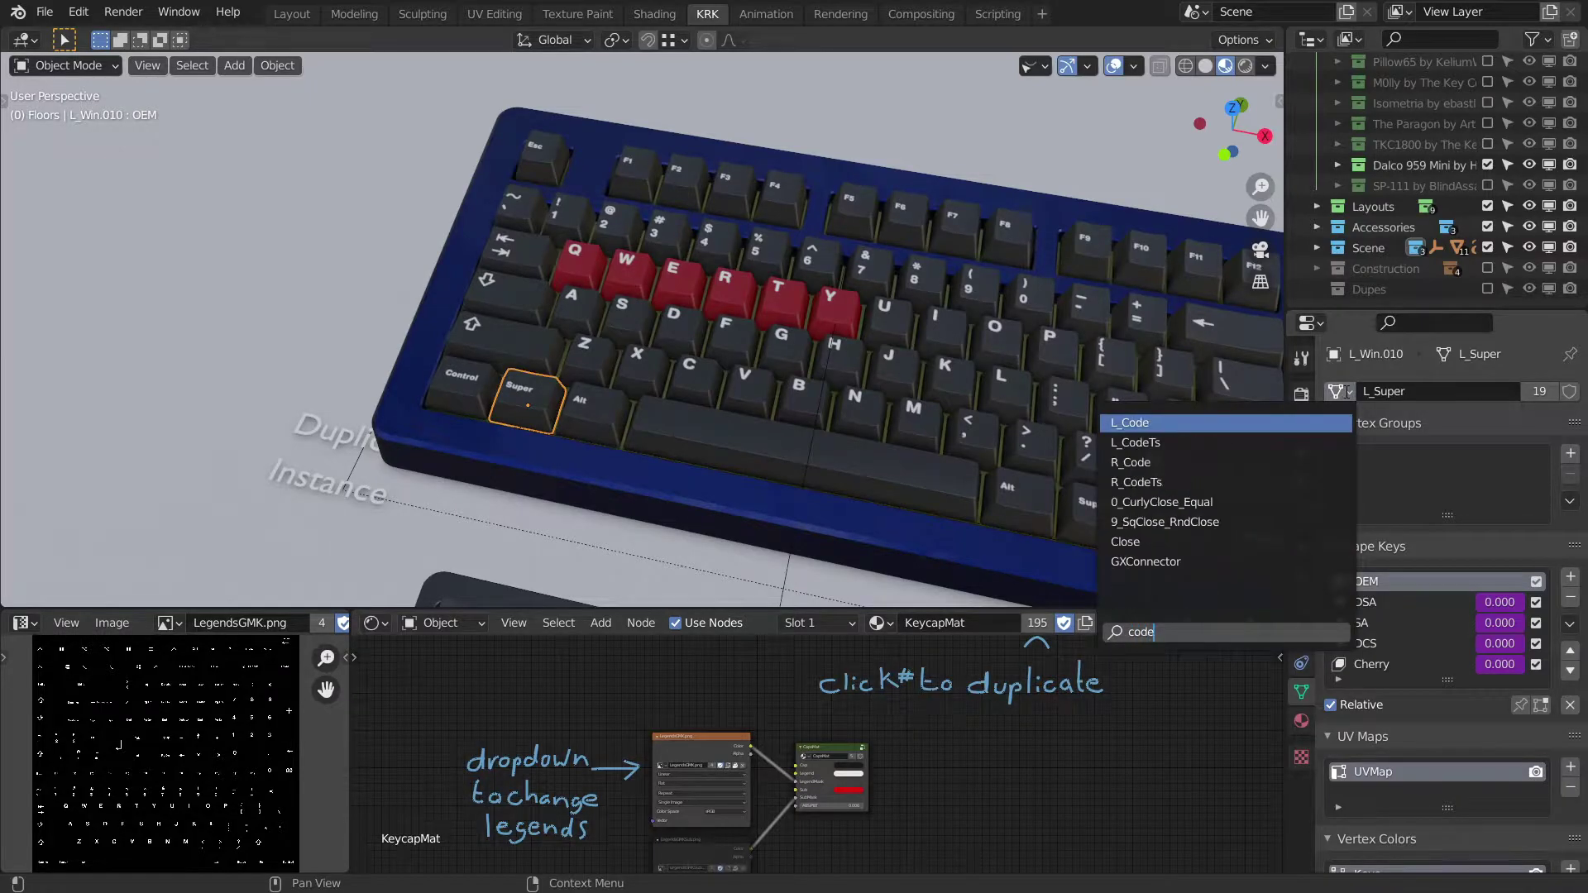
{"action": "left_click", "coordinate": [1149, 420]}
Replace the mesh data of the U80-A board's right Shift keycap with the text version R_Shift_Txt.
{"action": "middle_click_drag", "start_coordinate": [858, 464], "coordinate": [804, 439], "text": "shift"}
{"action": "middle_click_drag", "start_coordinate": [917, 431], "coordinate": [820, 432], "text": "shift"}
{"action": "left_click", "coordinate": [812, 418]}
{"action": "scroll", "coordinate": [862, 429], "scroll_direction": "up", "scroll_amount": 4}
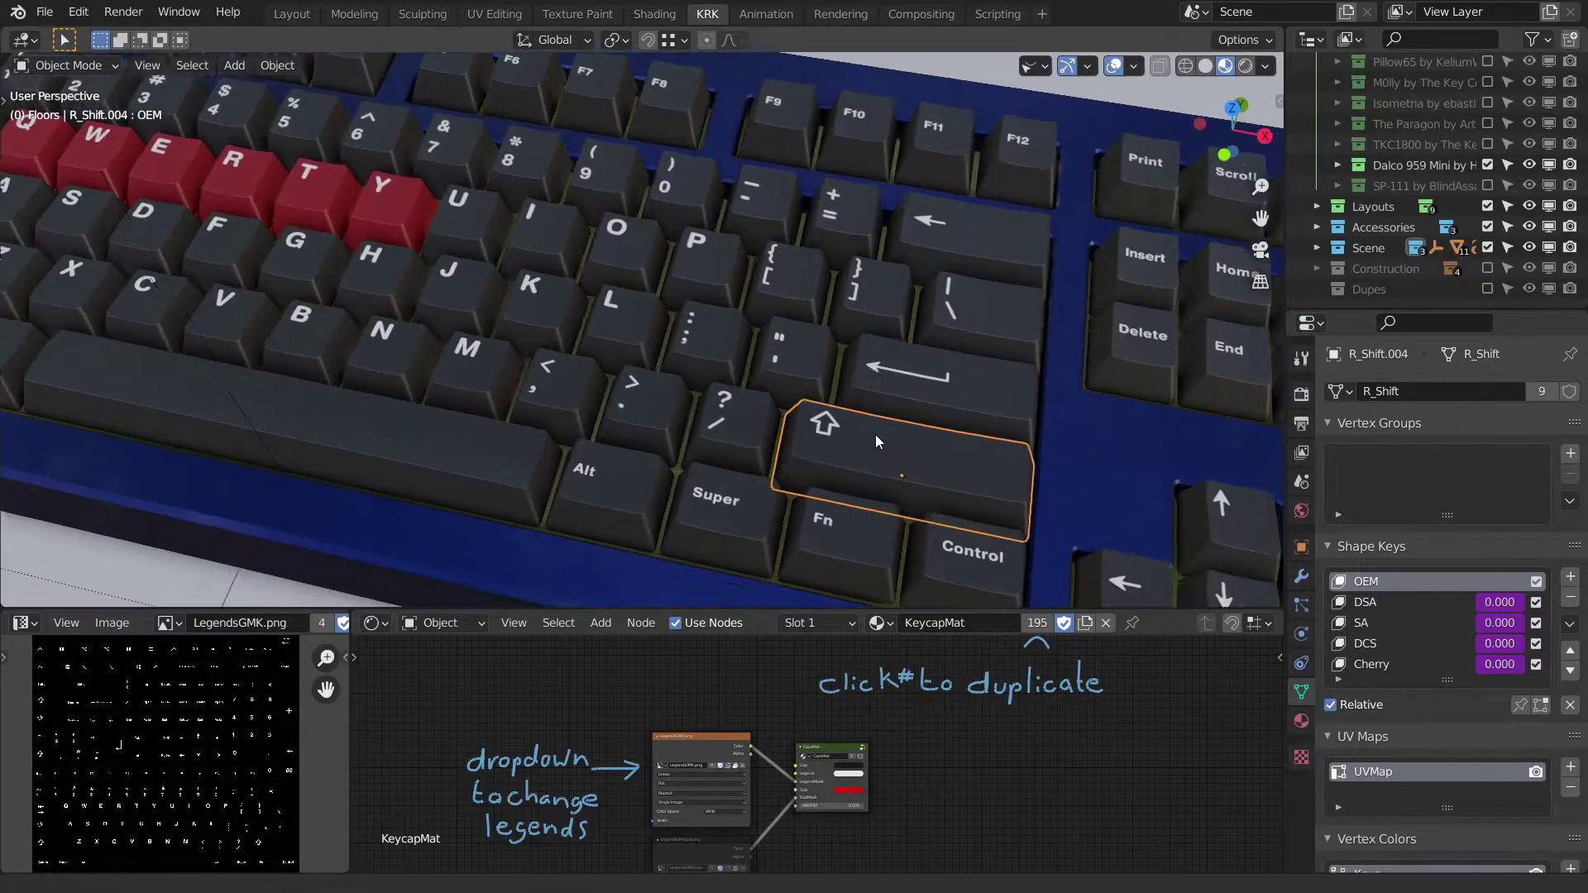
{"action": "left_click", "coordinate": [1338, 392]}
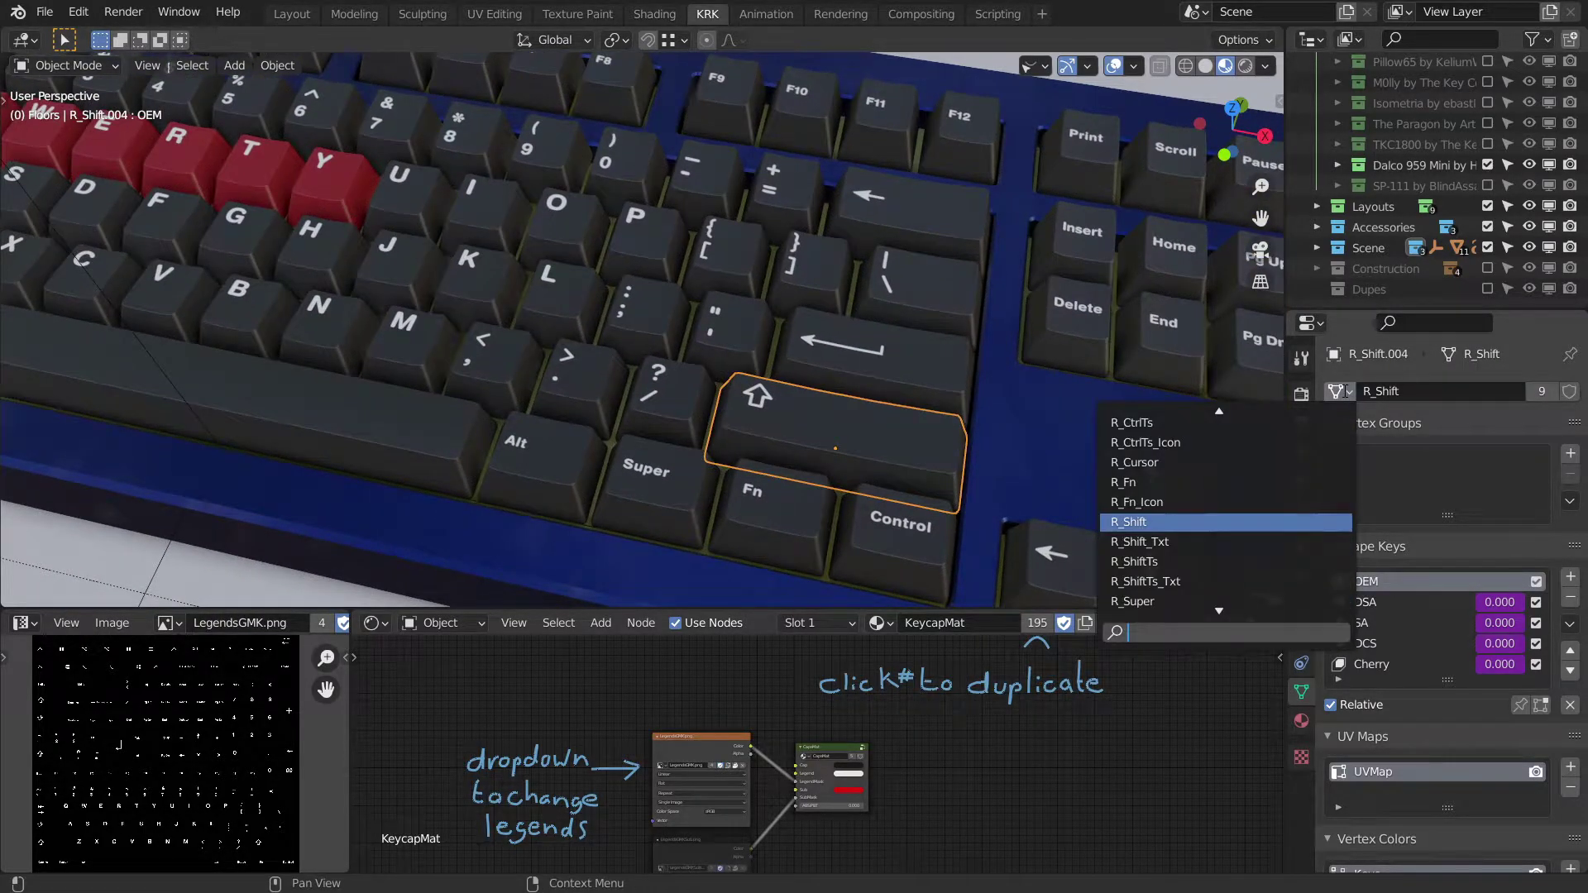
{"action": "type", "text": "shift"}
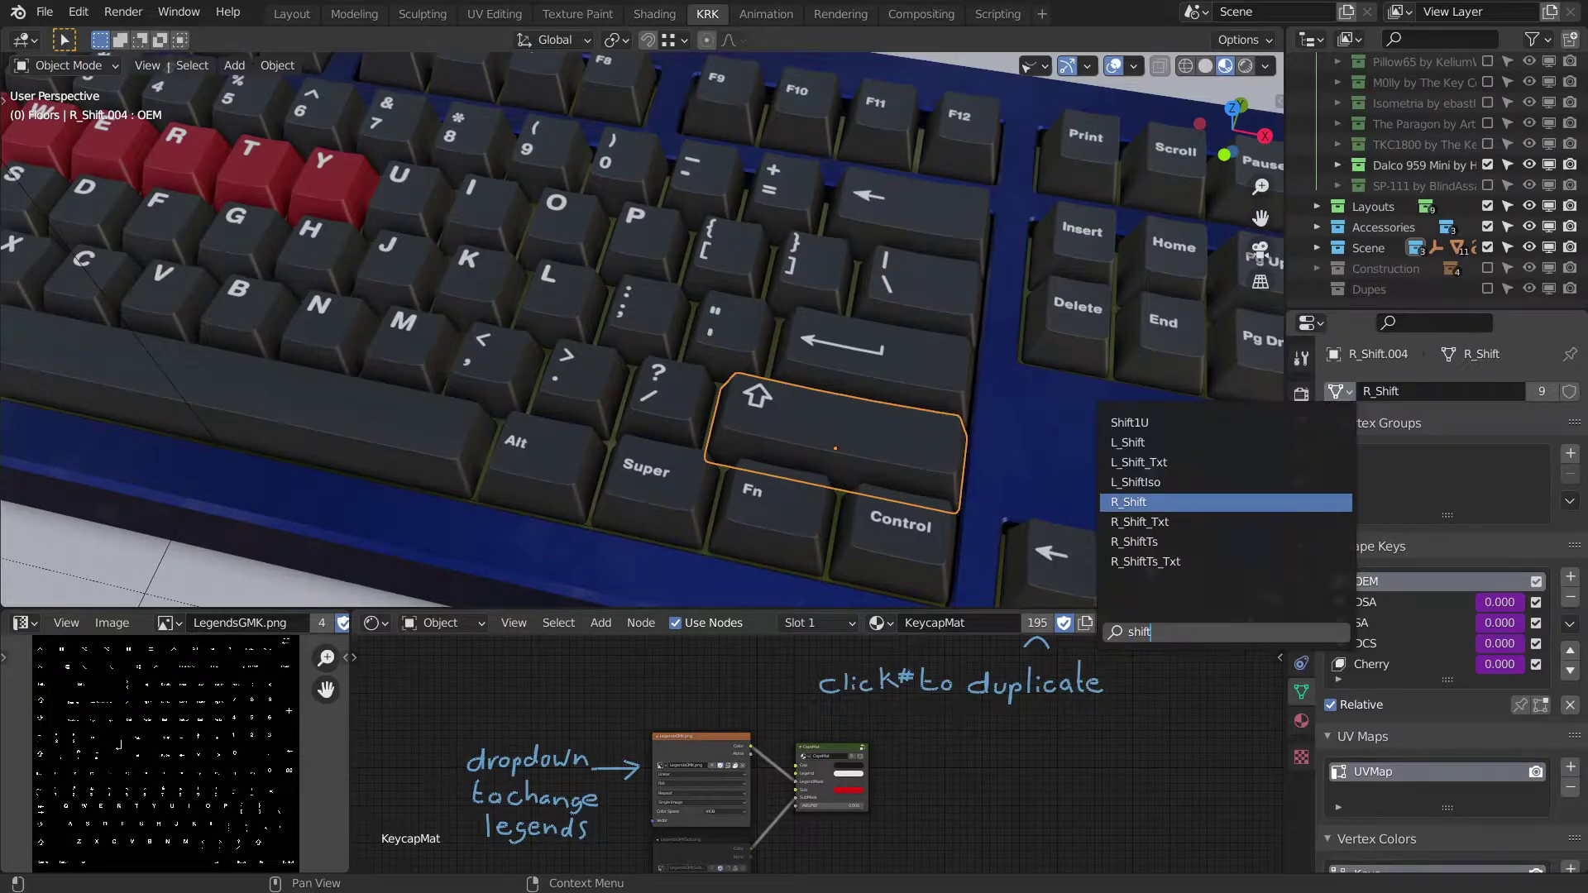
{"action": "left_click", "coordinate": [1140, 522]}
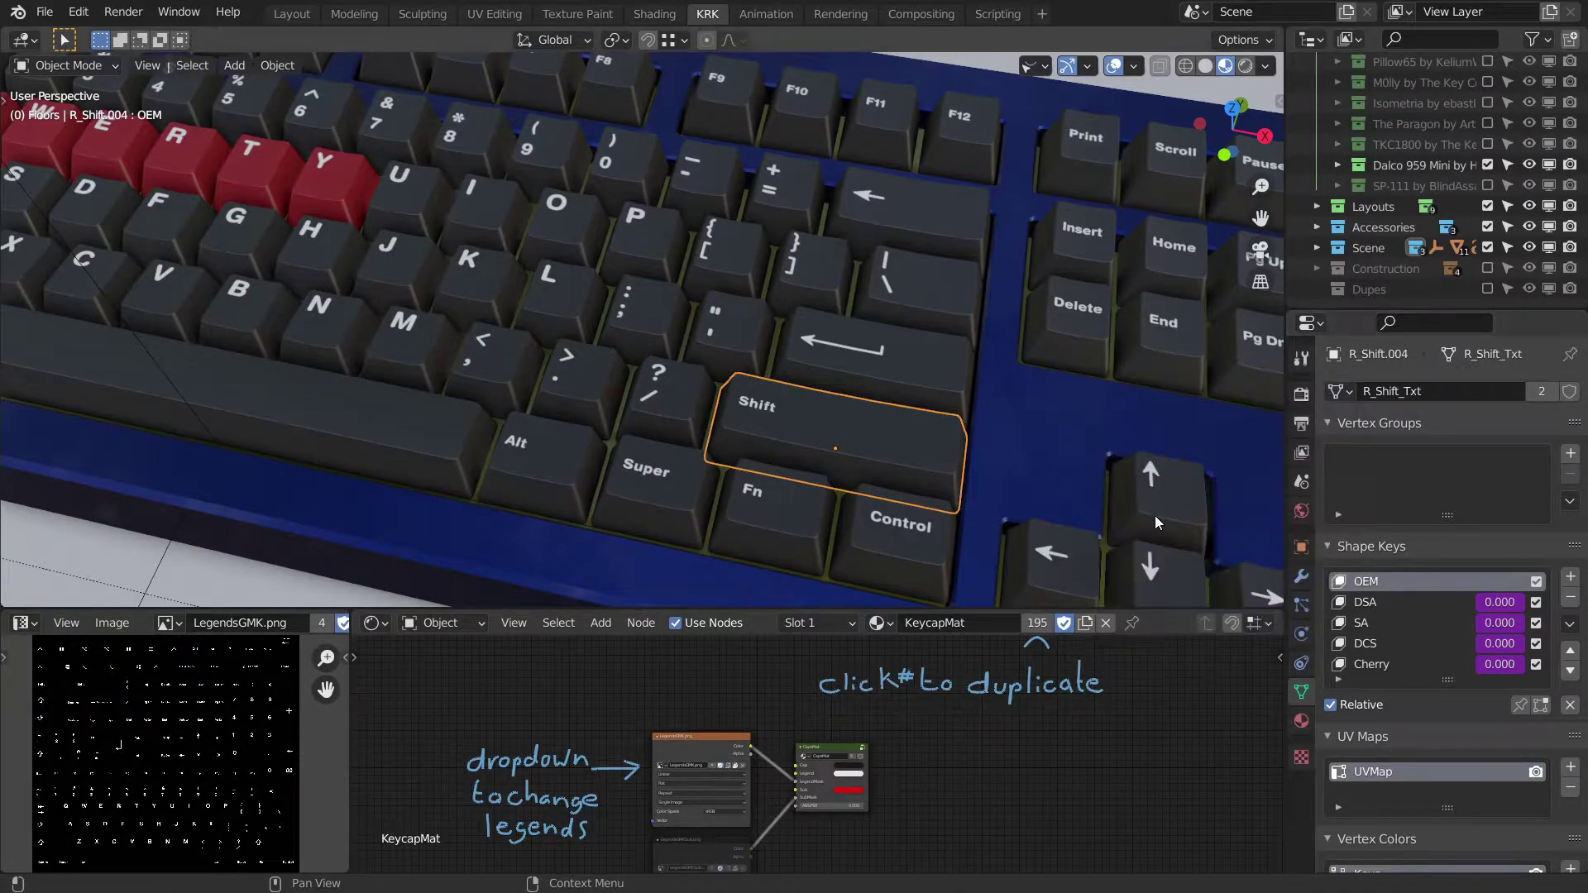
Replace the mesh data of the Dalco 959 Mini board's left Shift keycap with the text version L_Shift_Txt.
{"action": "scroll", "coordinate": [910, 489], "scroll_direction": "down", "scroll_amount": 2}
{"action": "left_click", "coordinate": [906, 473]}
{"action": "middle_click_drag", "start_coordinate": [906, 474], "coordinate": [1019, 456], "text": "shift"}
{"action": "scroll", "coordinate": [994, 445], "scroll_direction": "down", "scroll_amount": 1}
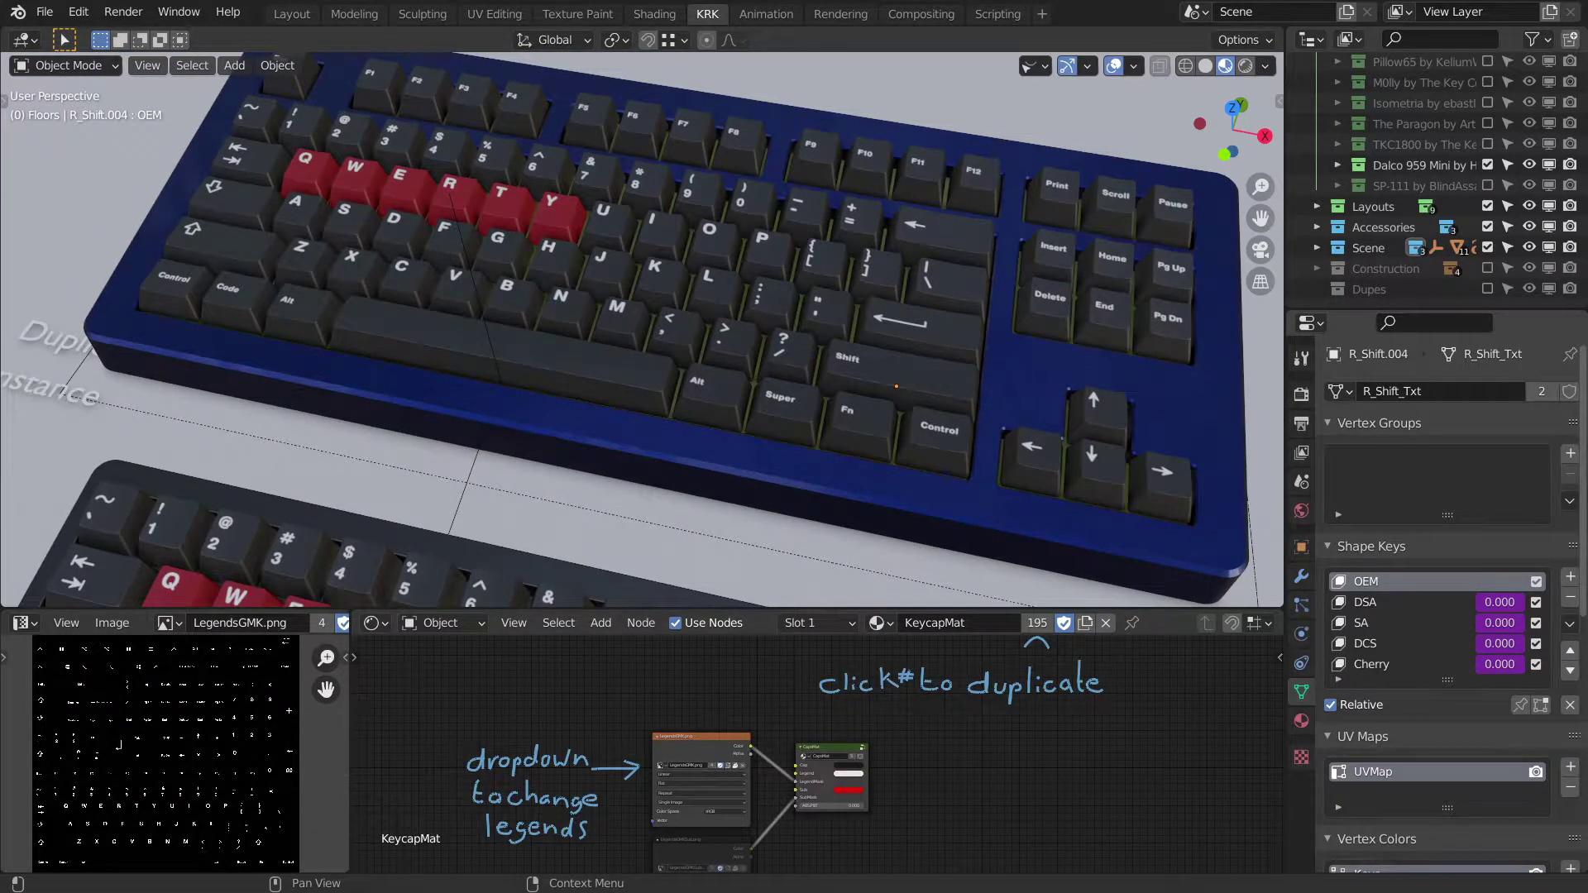
{"action": "middle_click_drag", "start_coordinate": [969, 481], "coordinate": [898, 411], "text": "shift"}
{"action": "left_click", "coordinate": [806, 537]}
{"action": "middle_click_drag", "start_coordinate": [901, 497], "coordinate": [877, 464], "text": "shift"}
{"action": "middle_click_drag", "start_coordinate": [819, 356], "coordinate": [734, 306], "text": "shift"}
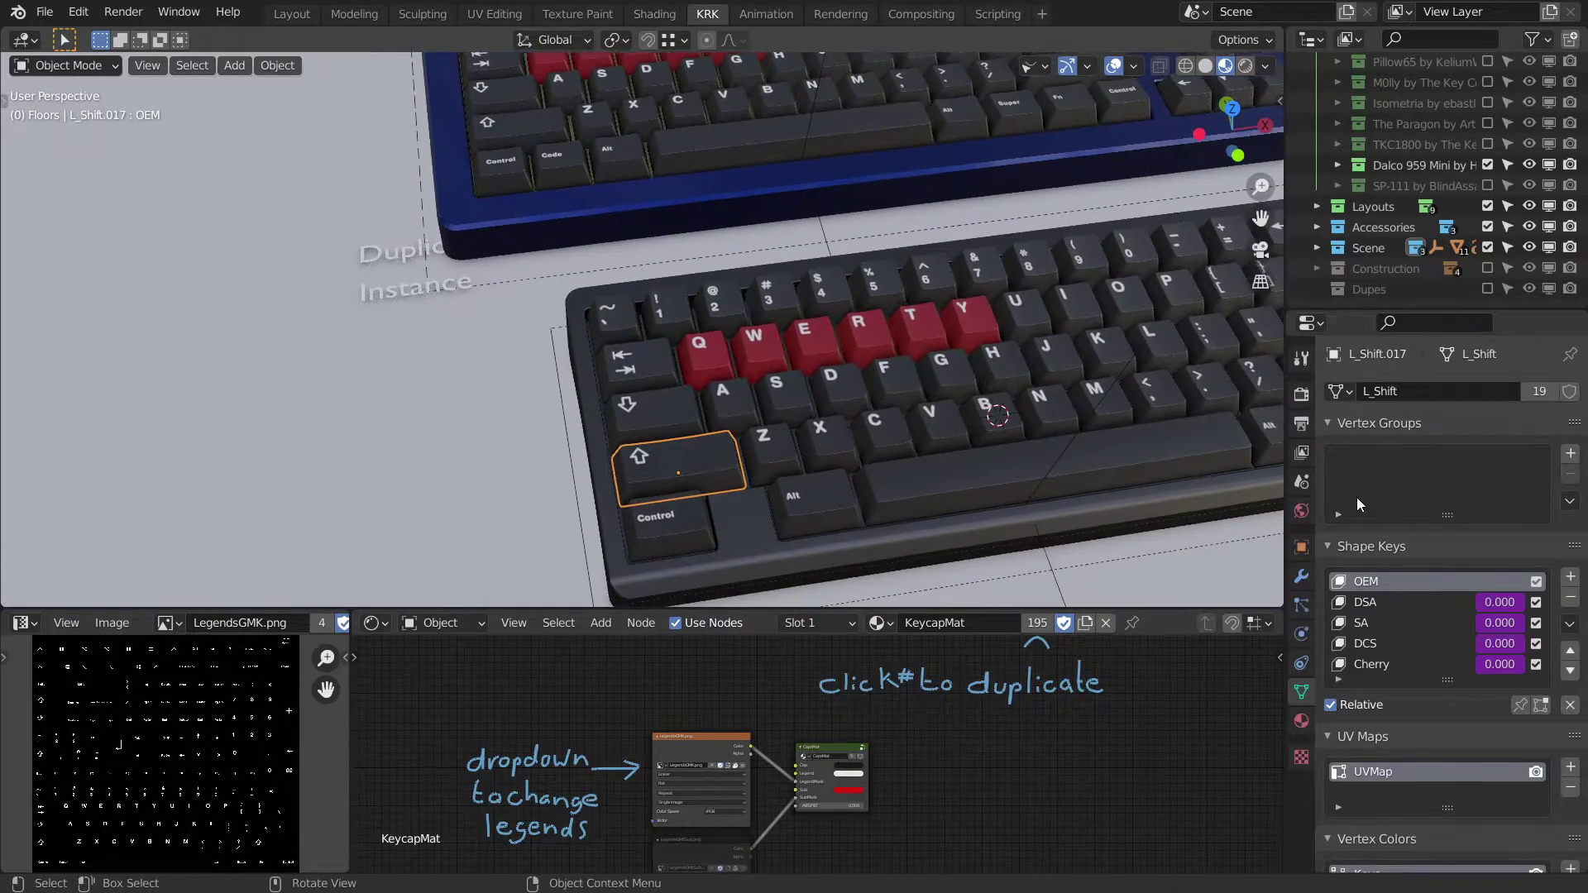
{"action": "left_click", "coordinate": [1338, 392]}
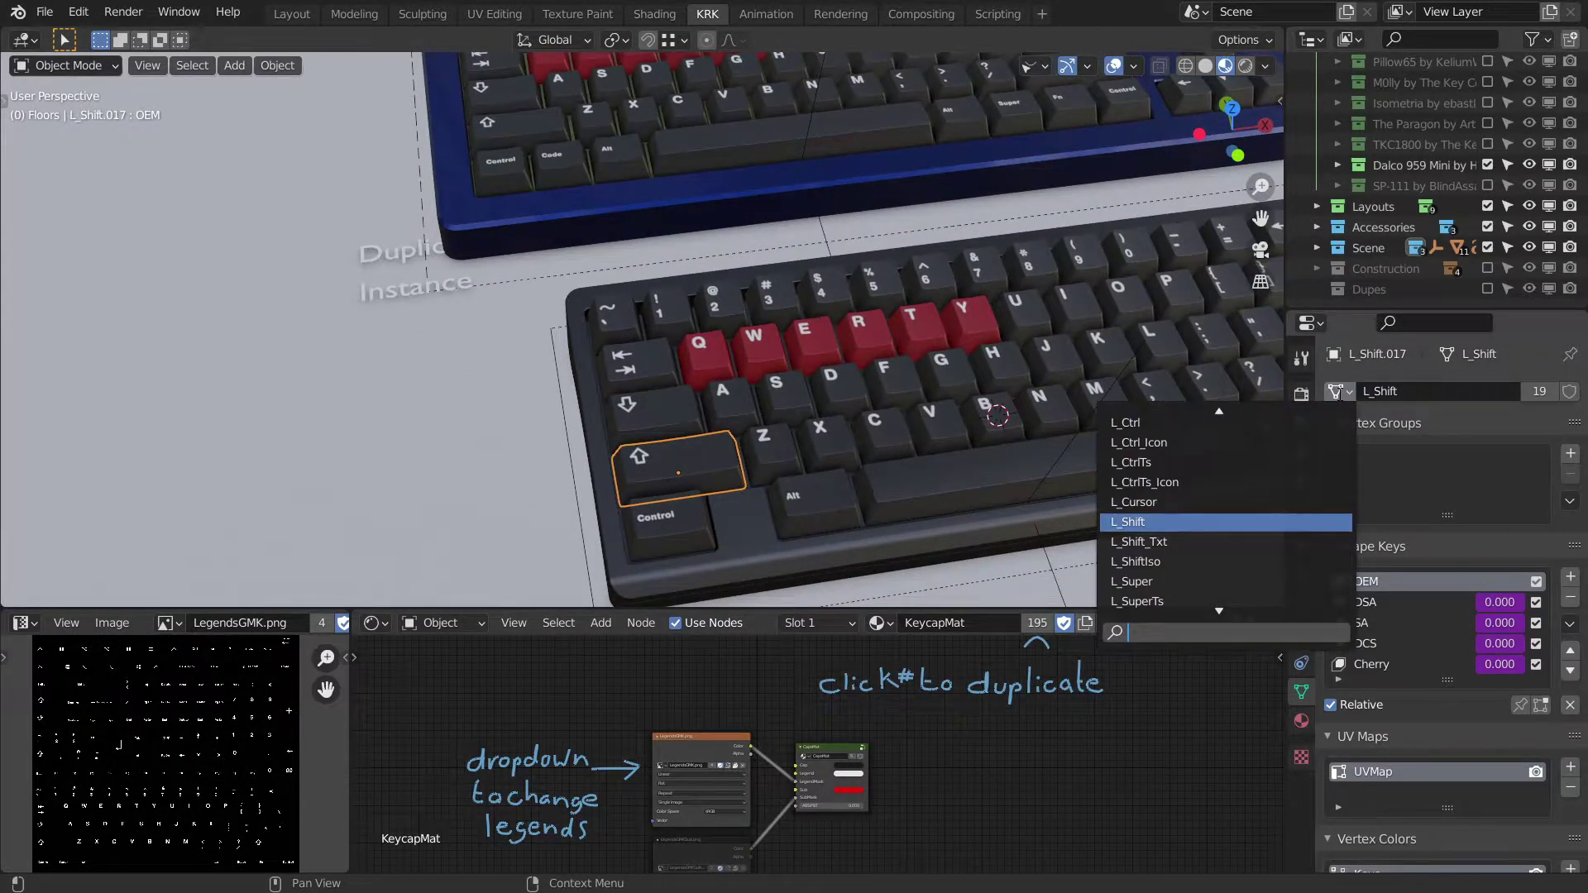
{"action": "type", "text": "shift"}
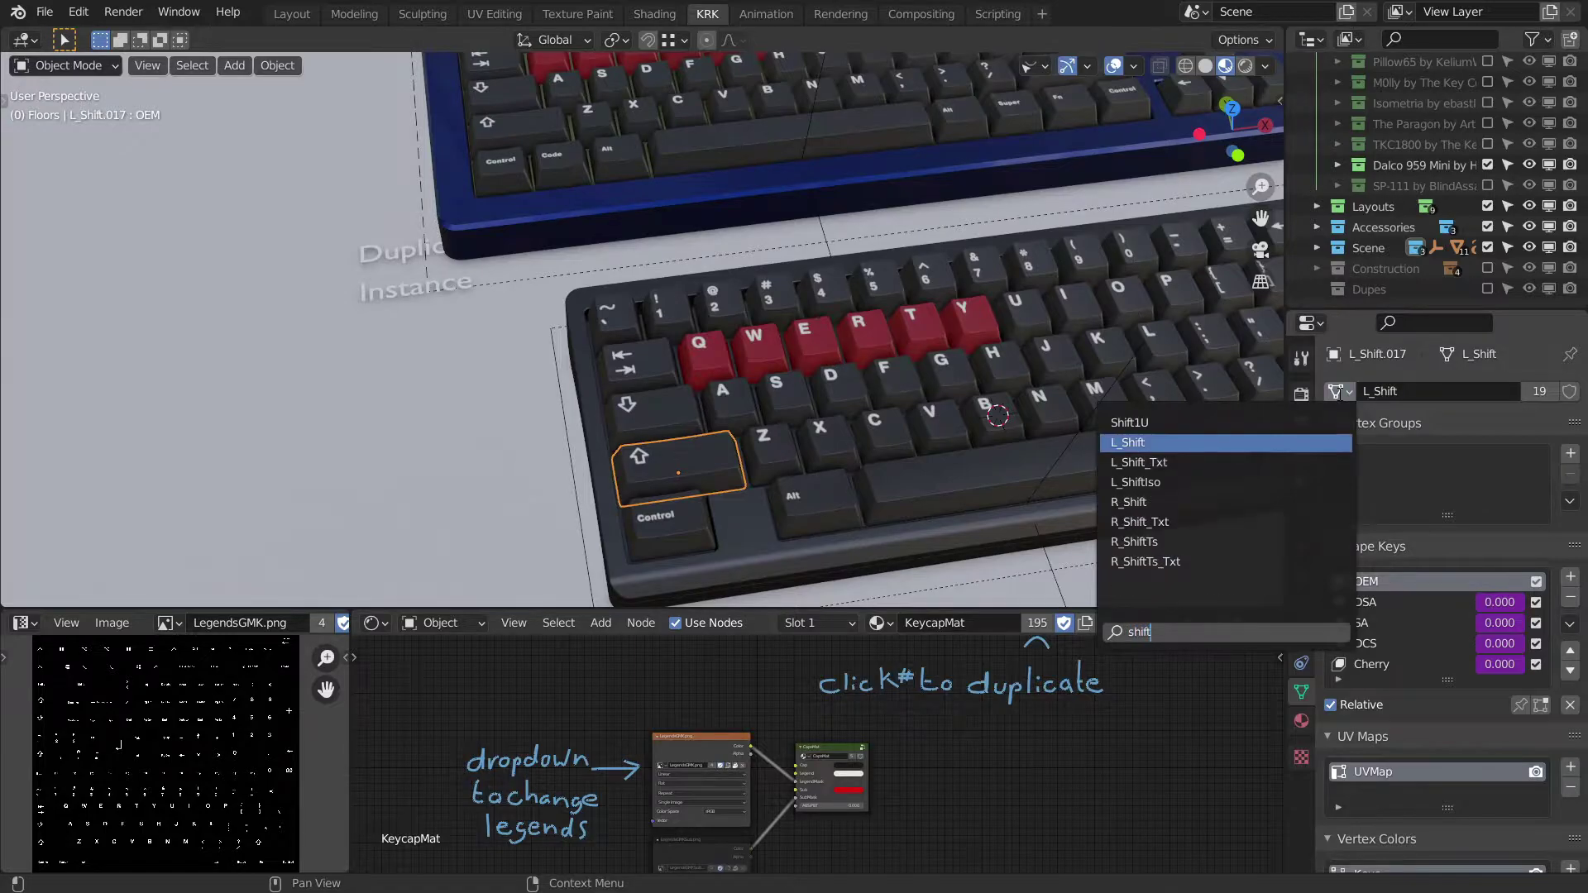
{"action": "left_click", "coordinate": [1168, 460]}
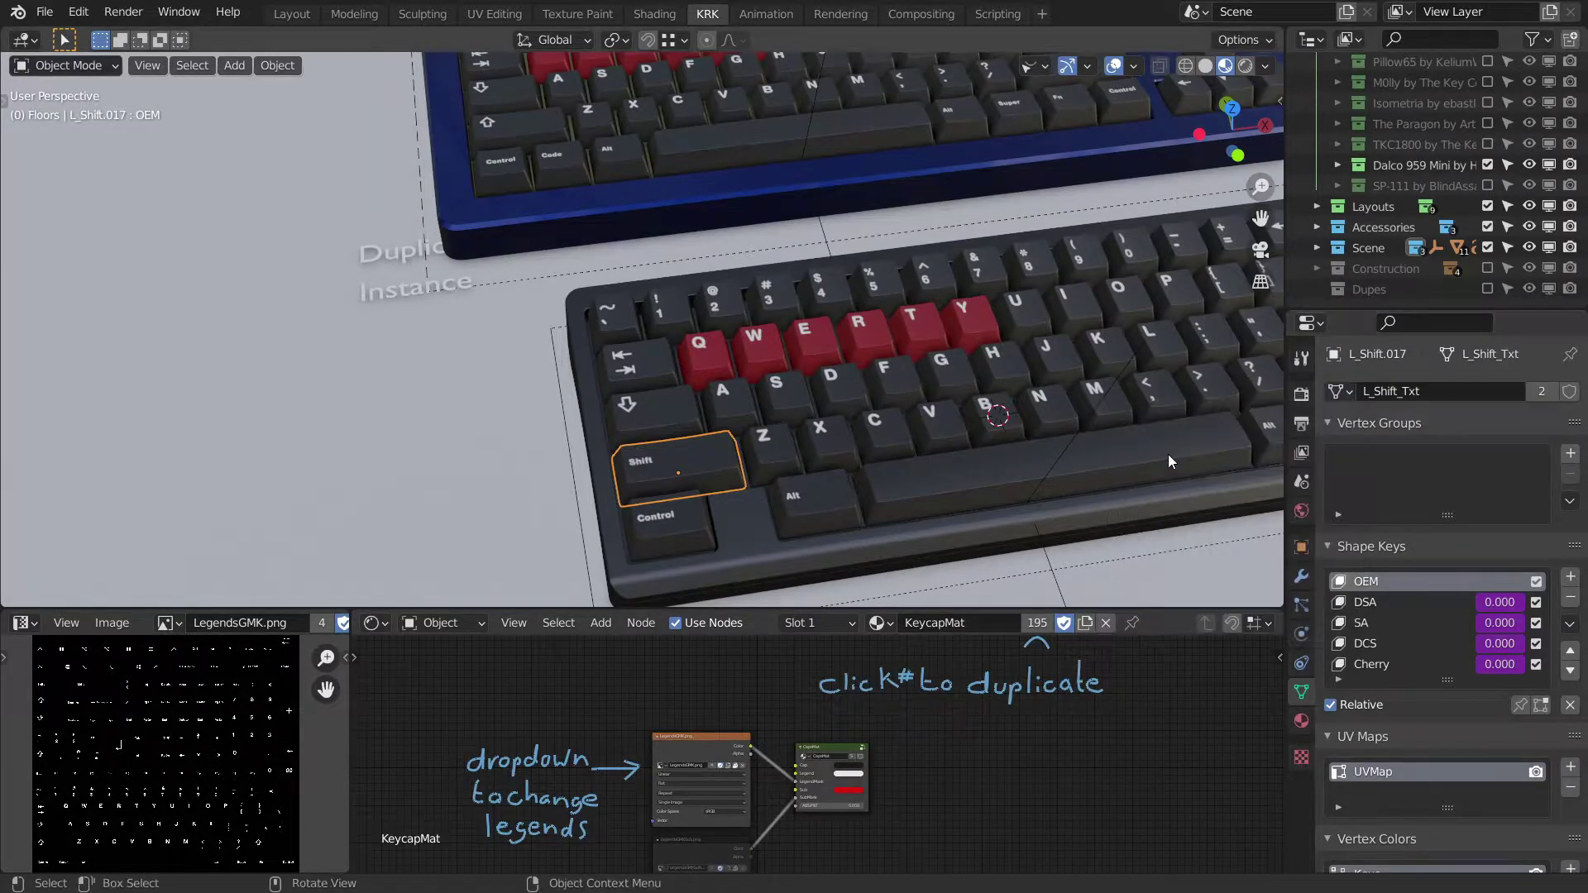
{"action": "middle_click_drag", "start_coordinate": [804, 415], "coordinate": [832, 408]}
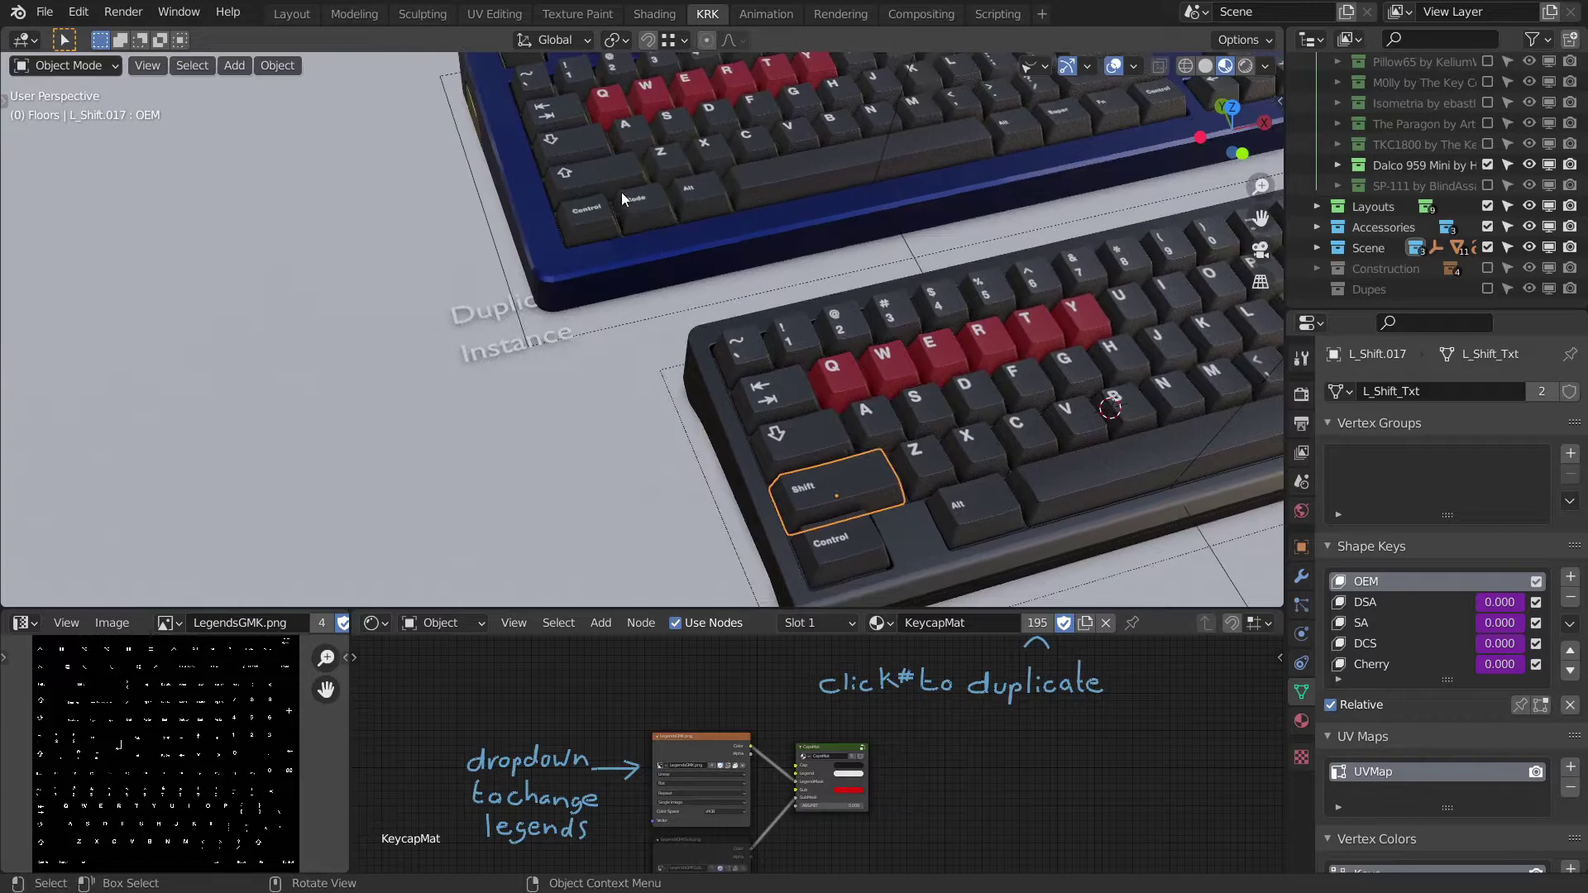
Delete the Backspace keycap from the Dalco 959 Mini board's number row.
{"action": "middle_click_drag", "start_coordinate": [648, 192], "coordinate": [618, 354], "text": "shift"}
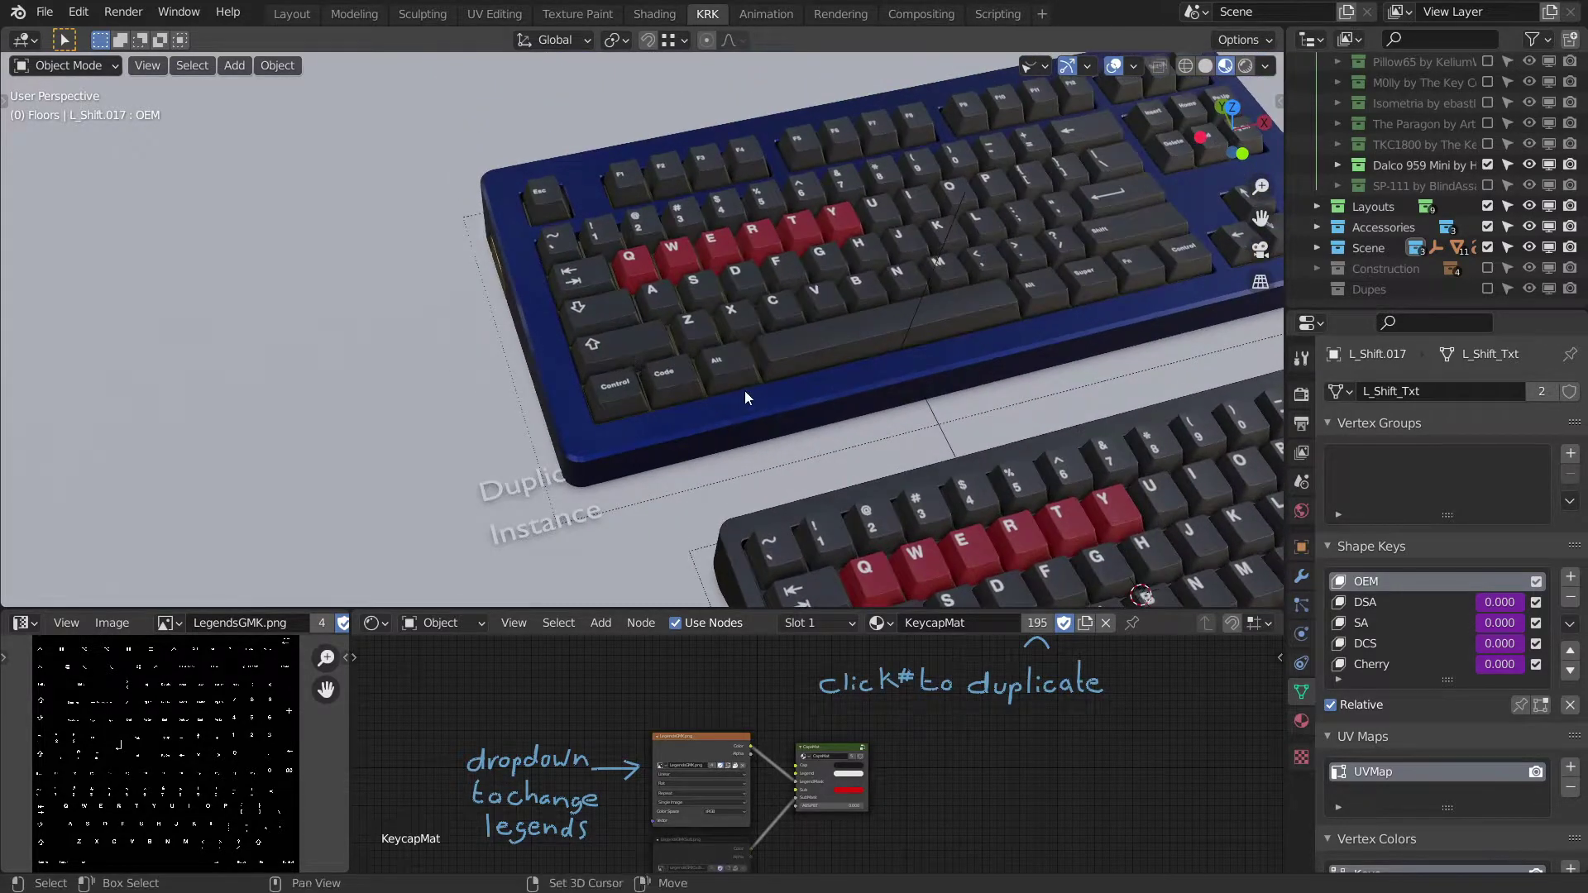
{"action": "middle_click_drag", "start_coordinate": [742, 386], "coordinate": [677, 289], "text": "shift"}
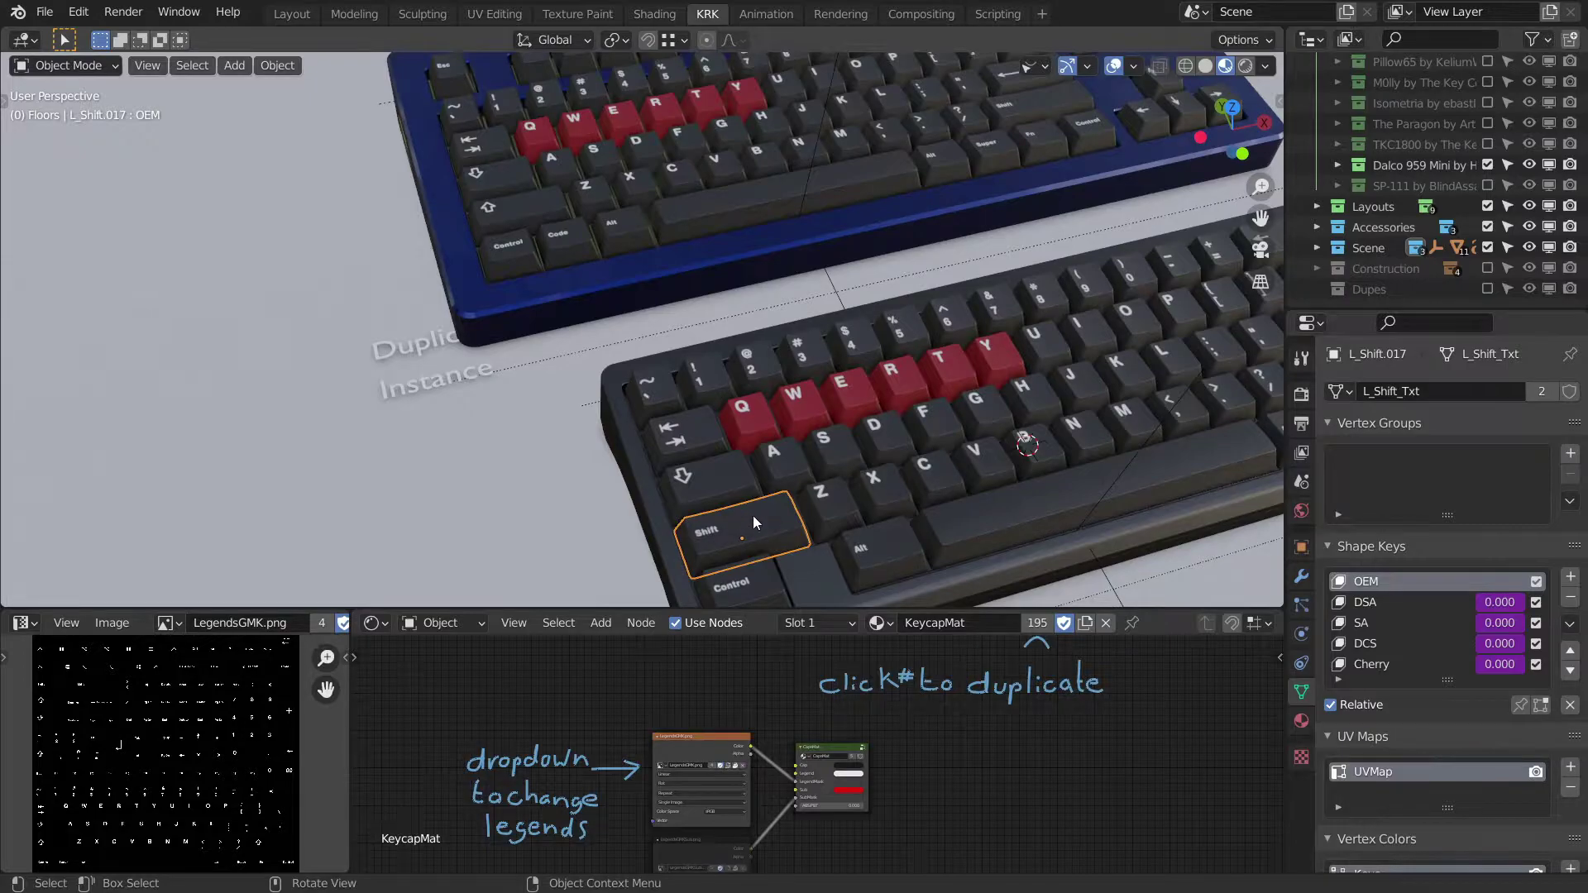
{"action": "middle_click_drag", "start_coordinate": [756, 514], "coordinate": [533, 220]}
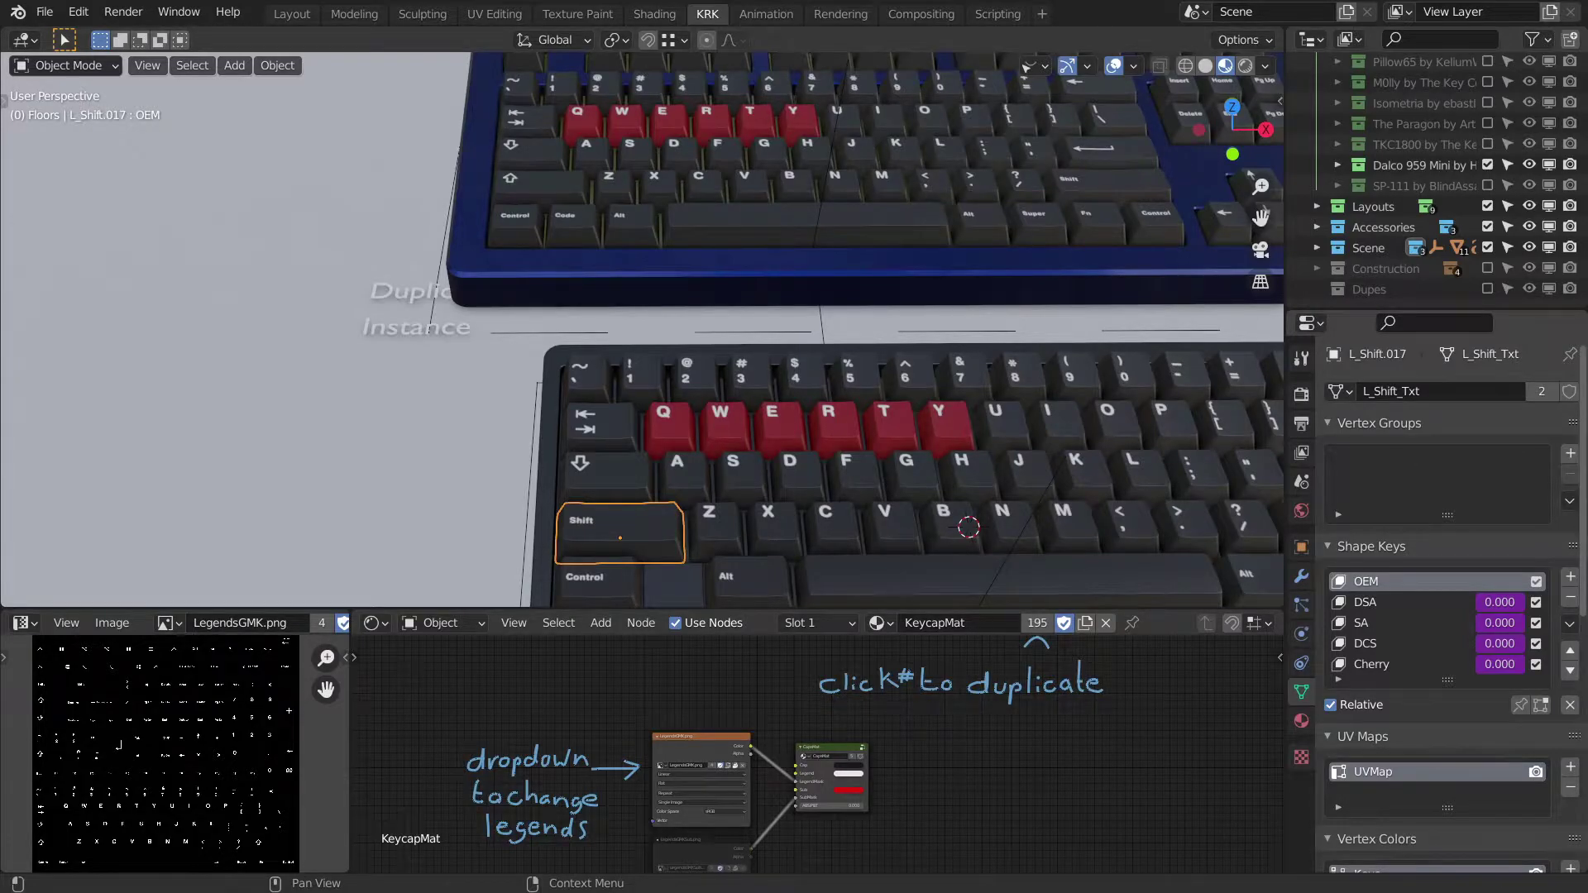
{"action": "middle_click_drag", "start_coordinate": [1158, 485], "coordinate": [910, 339]}
{"action": "mouse_move", "coordinate": [910, 339]}
{"action": "middle_mouse_down"}
{"action": "mouse_move", "coordinate": [936, 379]}
{"action": "mouse_move", "coordinate": [889, 363]}
{"action": "middle_mouse_up"}
{"action": "scroll", "coordinate": [892, 360], "scroll_direction": "up", "scroll_amount": 2}
{"action": "middle_click_drag", "start_coordinate": [951, 290], "coordinate": [1071, 345], "text": "shift"}
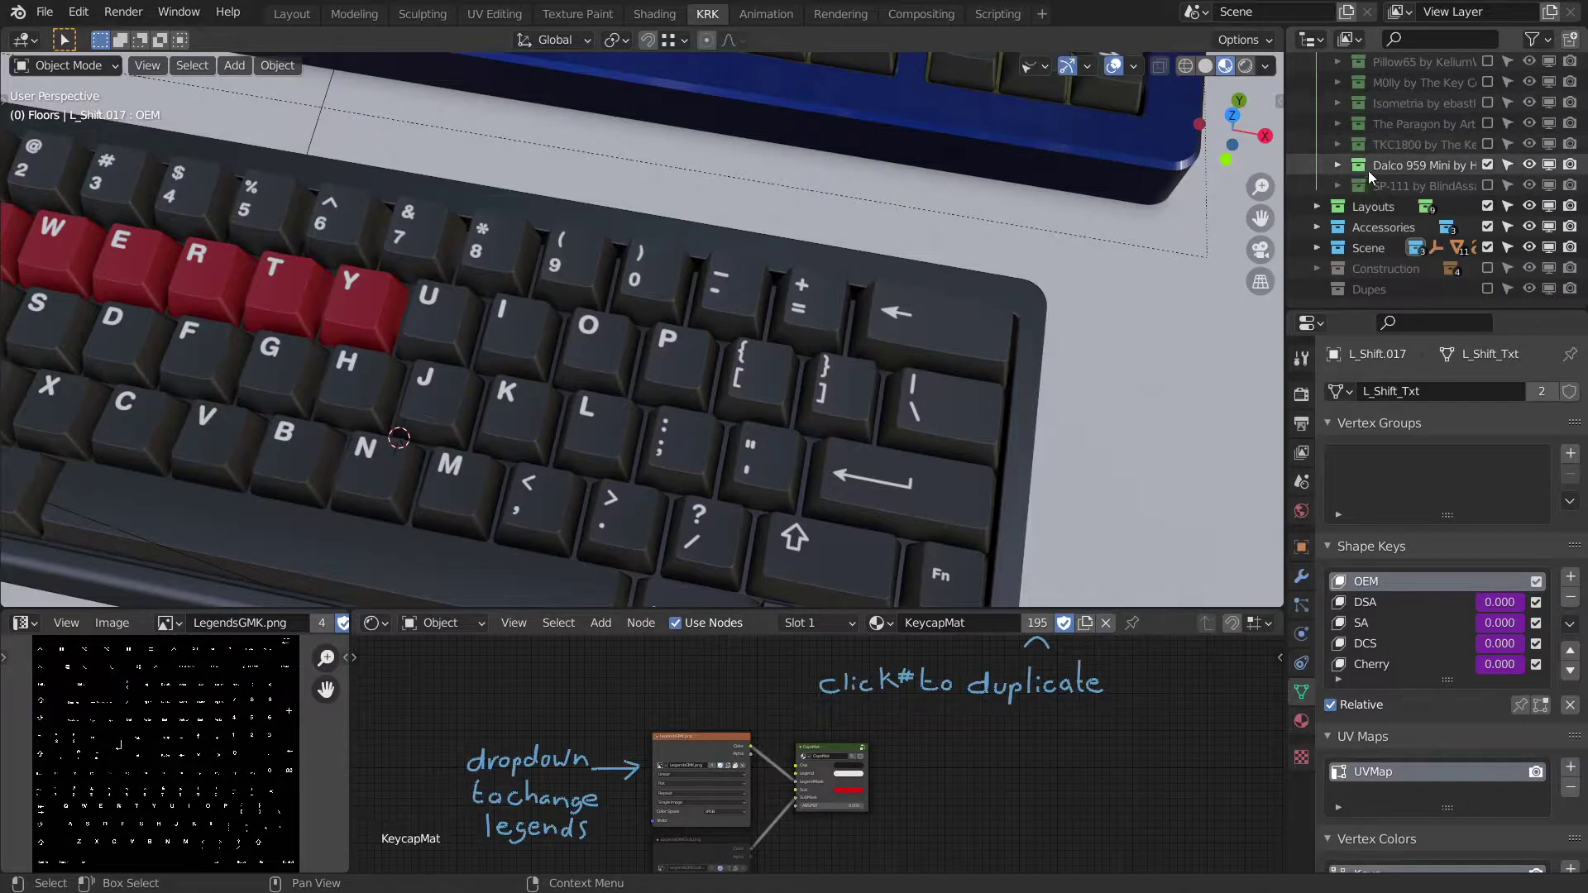
{"action": "middle_click_drag", "start_coordinate": [1039, 362], "coordinate": [871, 295]}
{"action": "left_click", "coordinate": [961, 331]}
{"action": "key", "text": "Delete"}
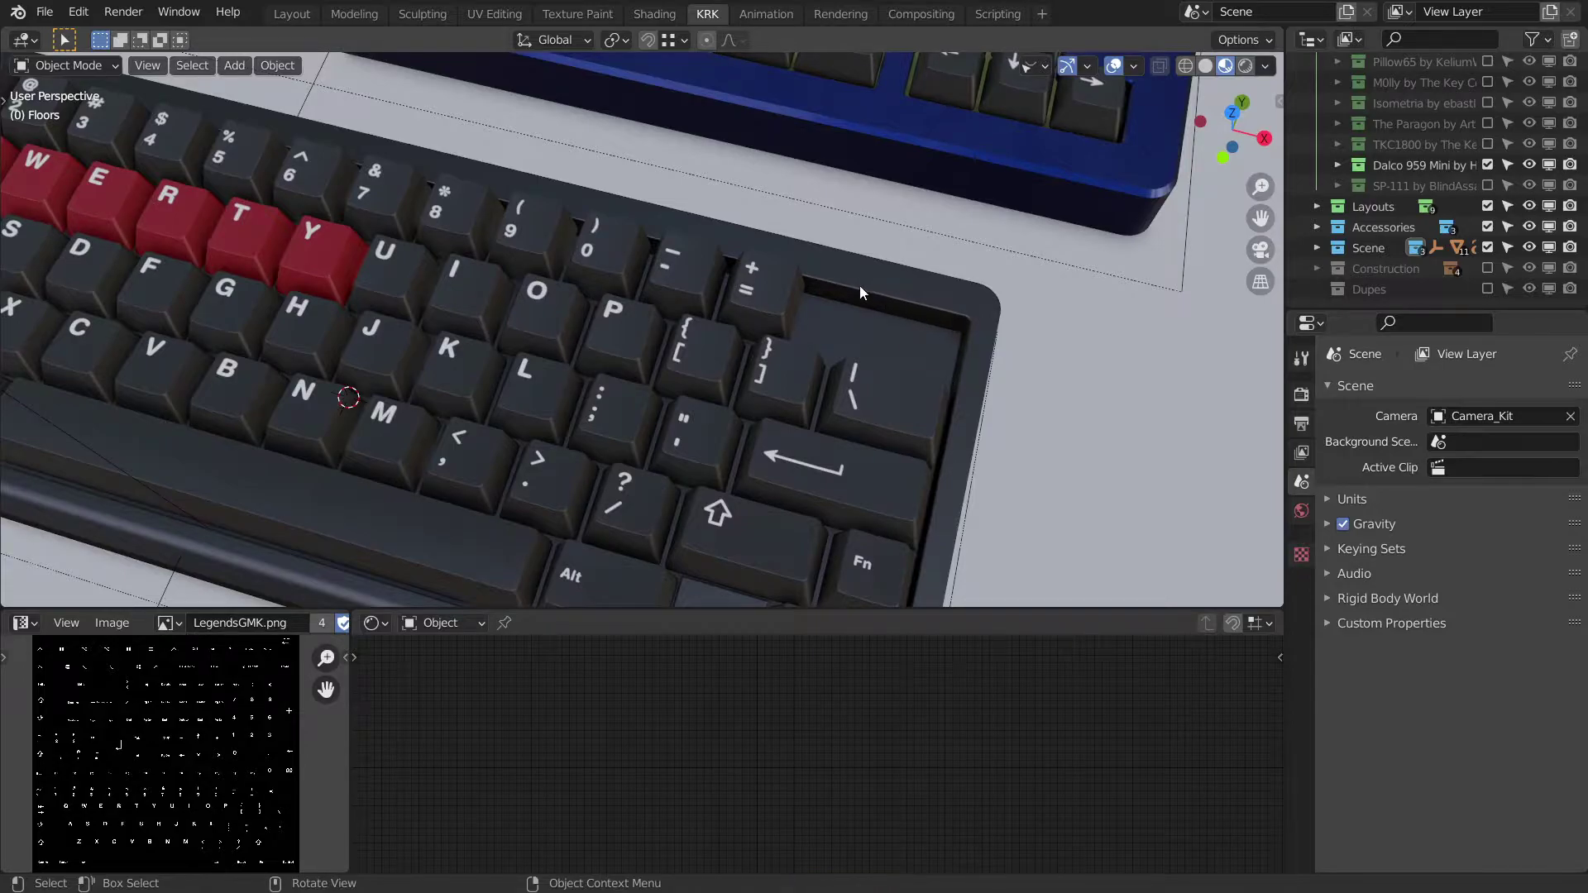
{"action": "mouse_move", "coordinate": [943, 329]}
{"action": "middle_mouse_down"}
{"action": "mouse_move", "coordinate": [922, 319]}
{"action": "mouse_move", "coordinate": [926, 342]}
{"action": "middle_mouse_up"}
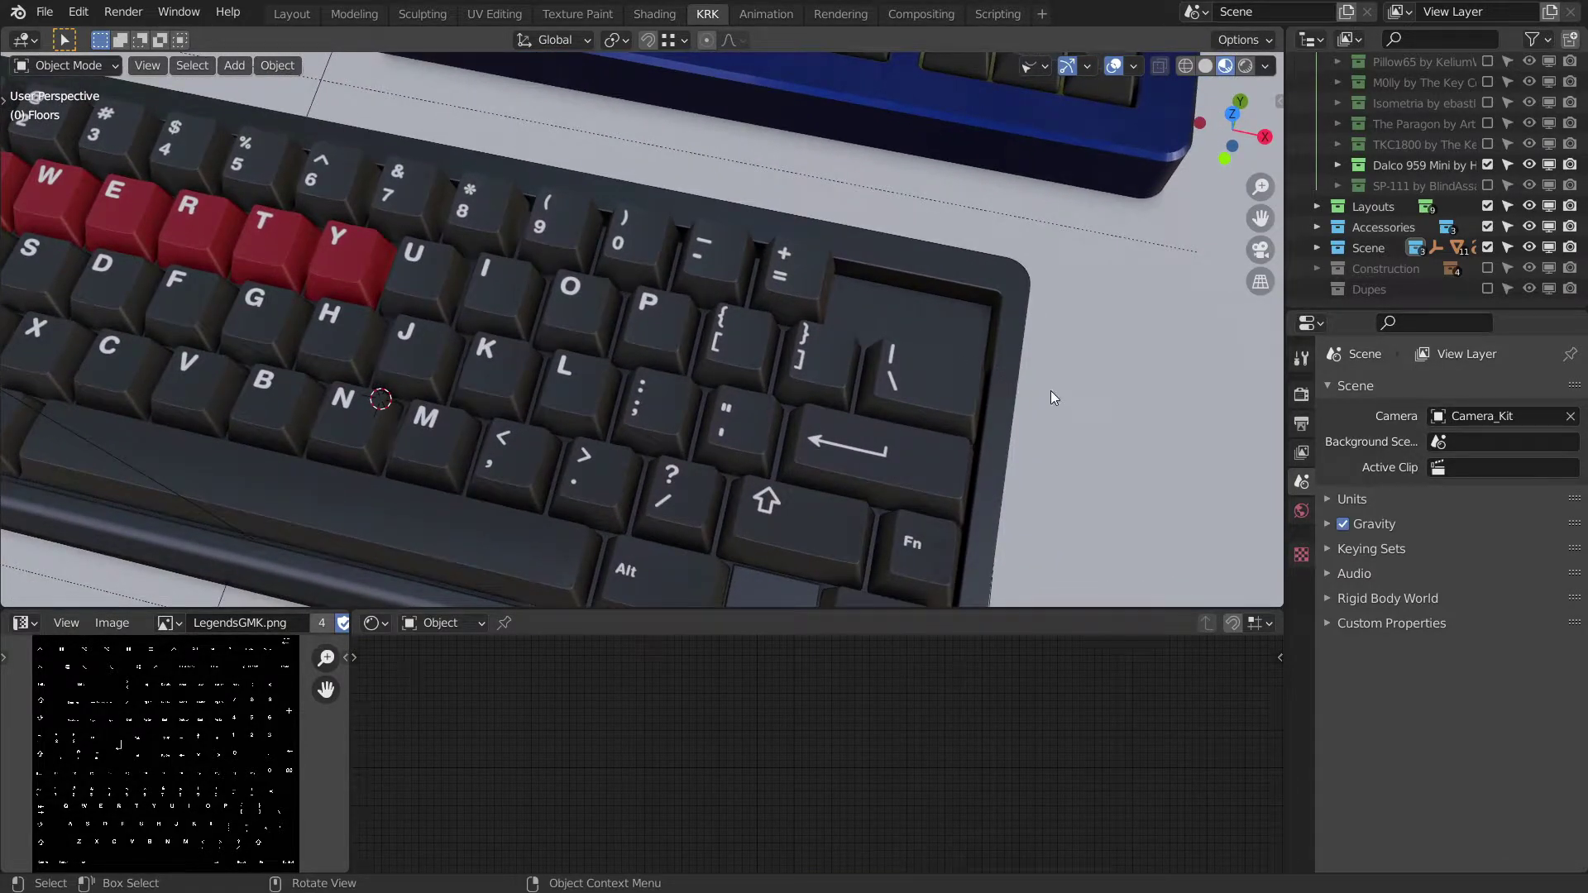
Duplicate the Dalco 959 Mini board's minus and plus keycaps and offset the copies 38.1 mm along the X axis.
{"action": "left_click", "coordinate": [791, 265]}
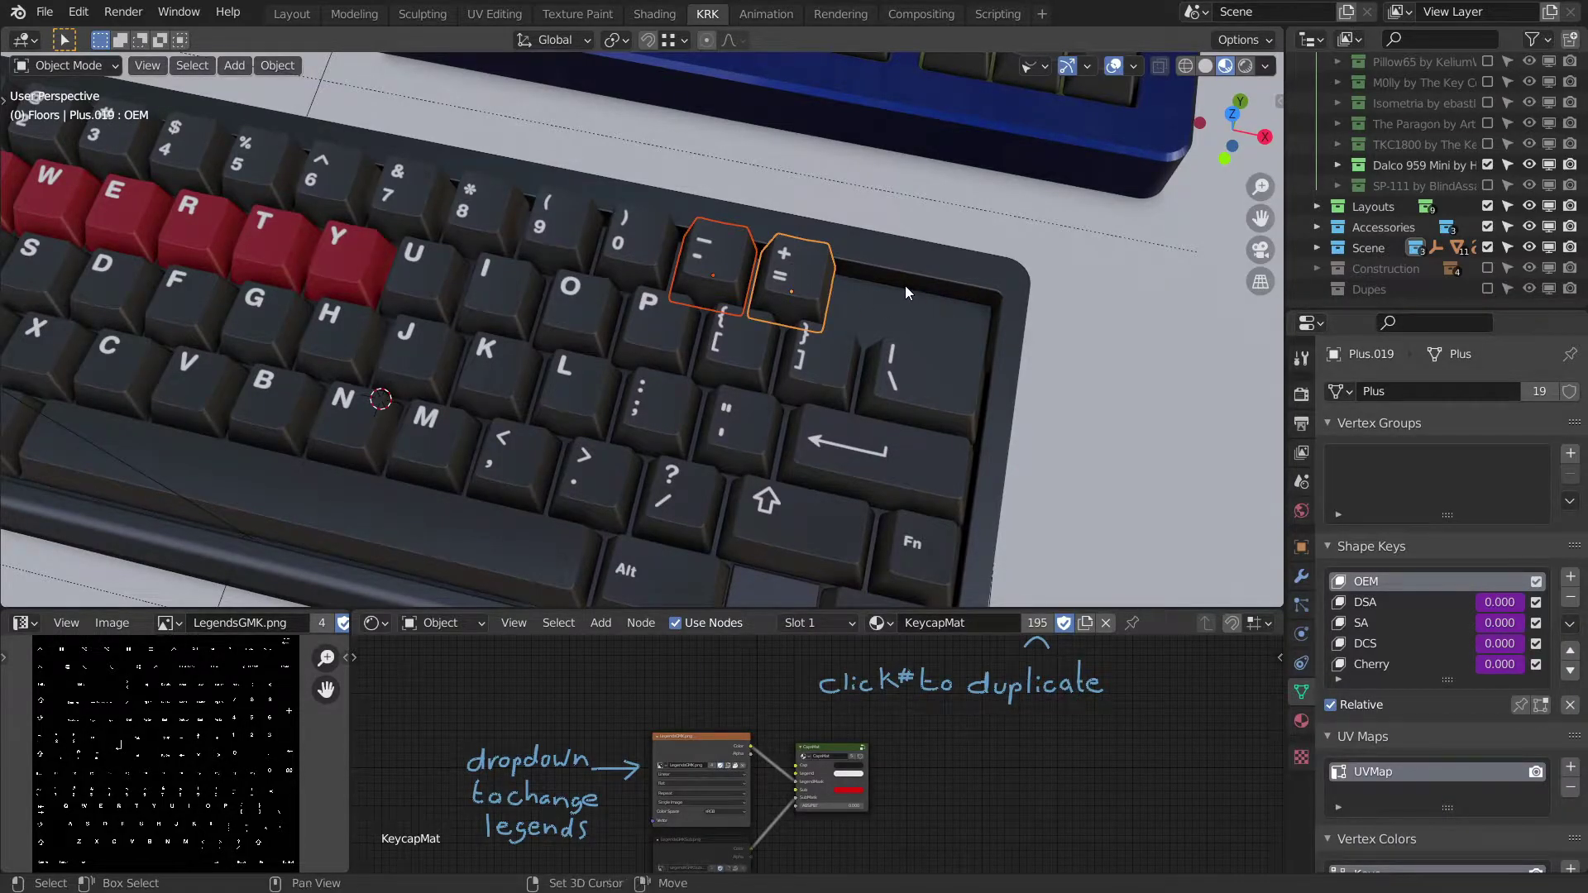
{"action": "key", "text": "shift+d"}
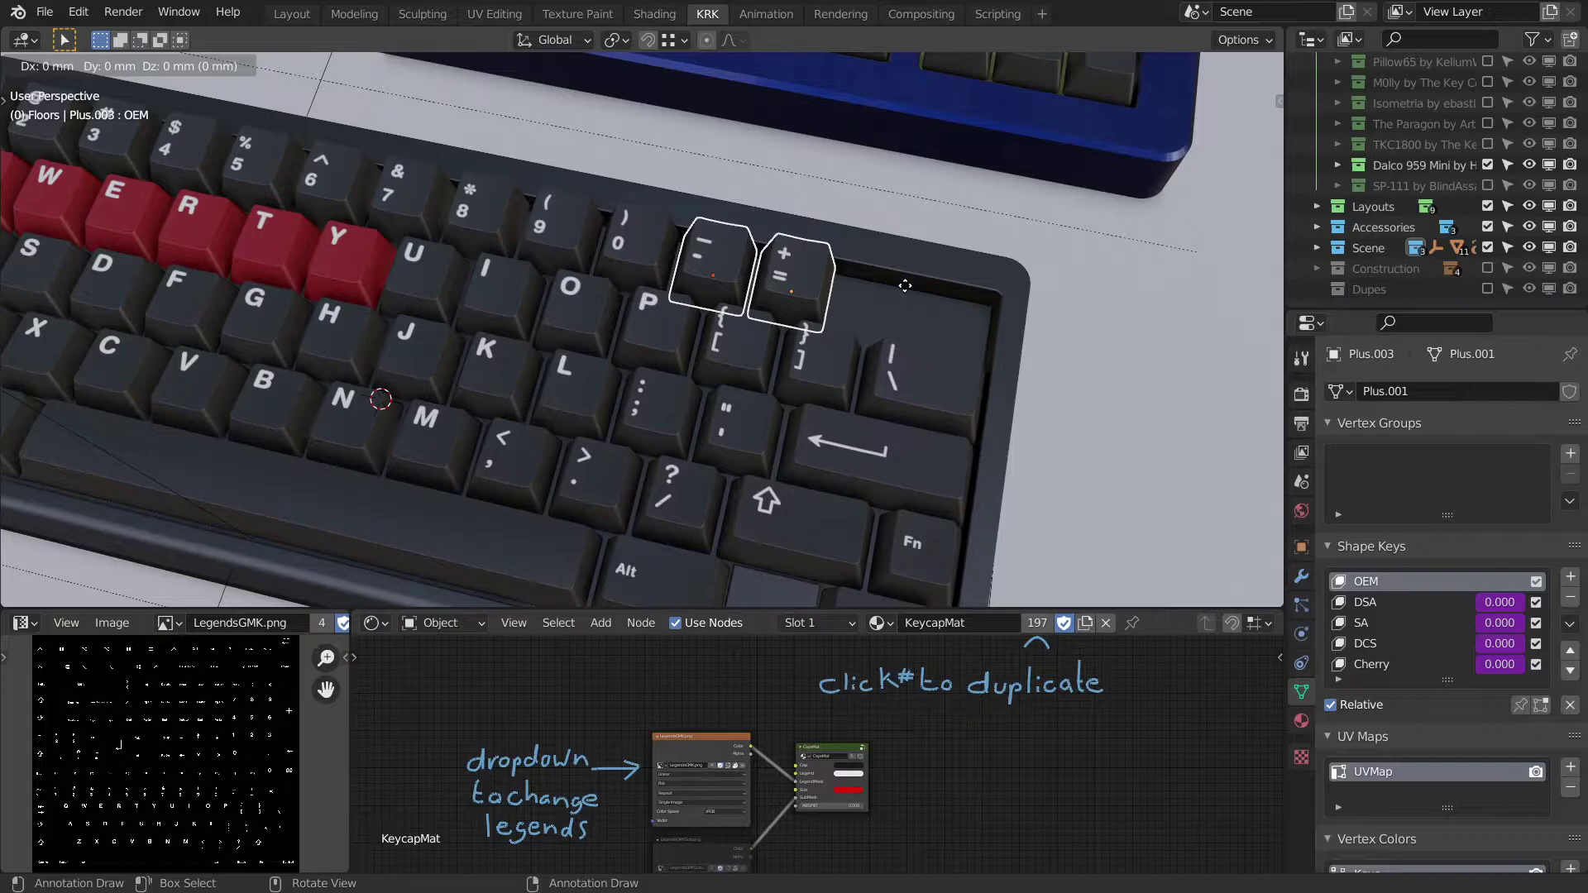
{"action": "key", "text": "x"}
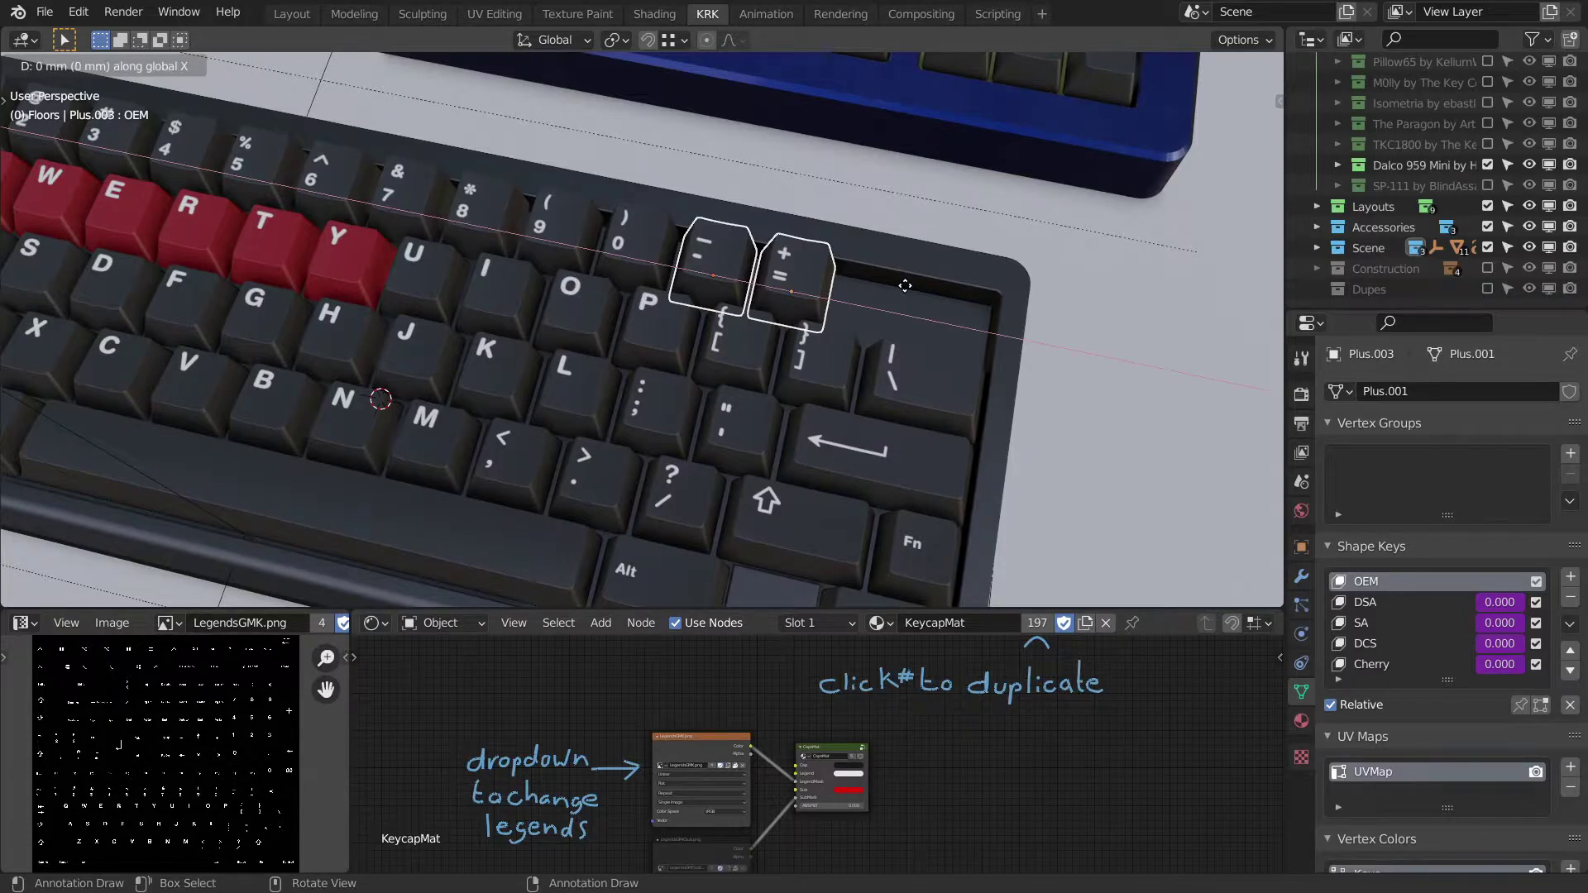
{"action": "type", "text": "38"}
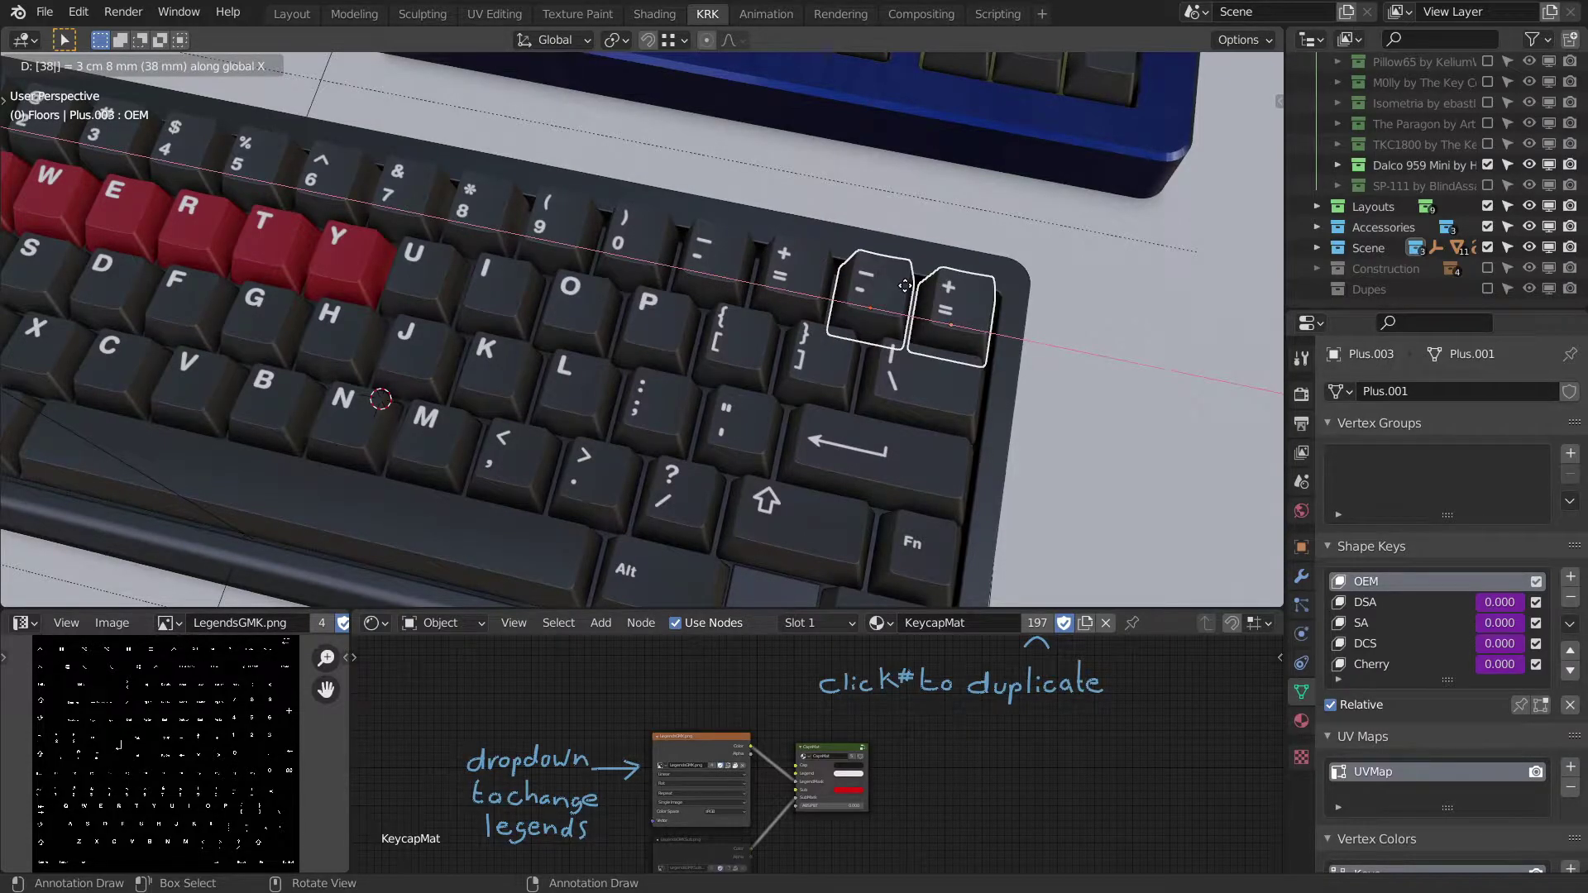
{"action": "type", "text": ".1"}
{"action": "key", "text": "Return"}
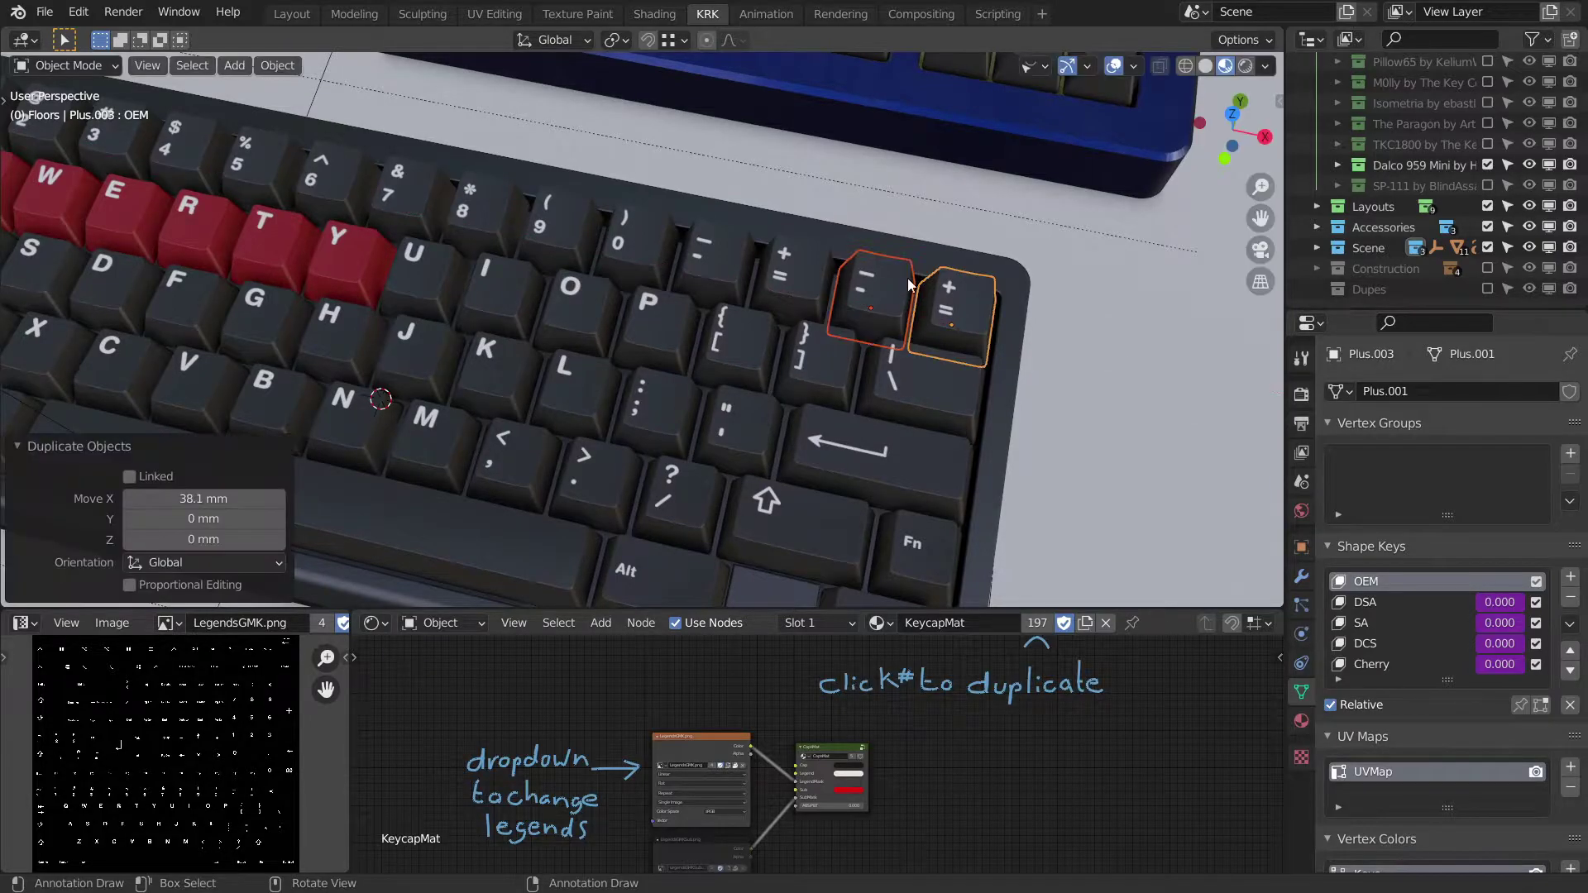
{"action": "middle_click_drag", "start_coordinate": [905, 285], "coordinate": [874, 299]}
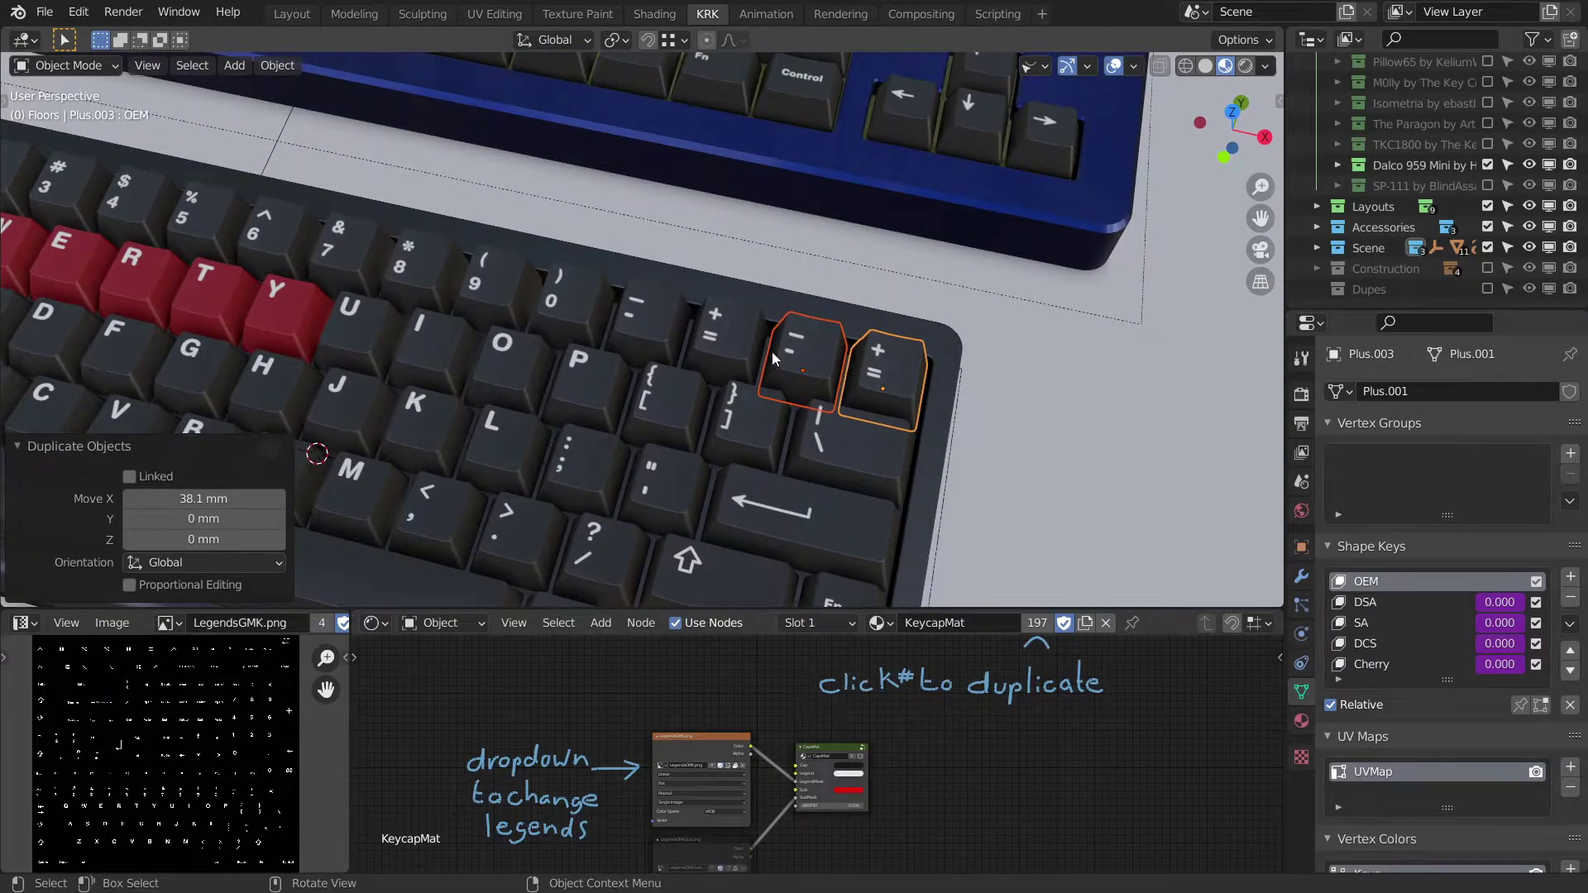
Replace the mesh data of the duplicated plus keycap in the Dalco 959 Mini board's corner with Del_1U.
{"action": "middle_click_drag", "start_coordinate": [780, 357], "coordinate": [816, 344], "text": "shift"}
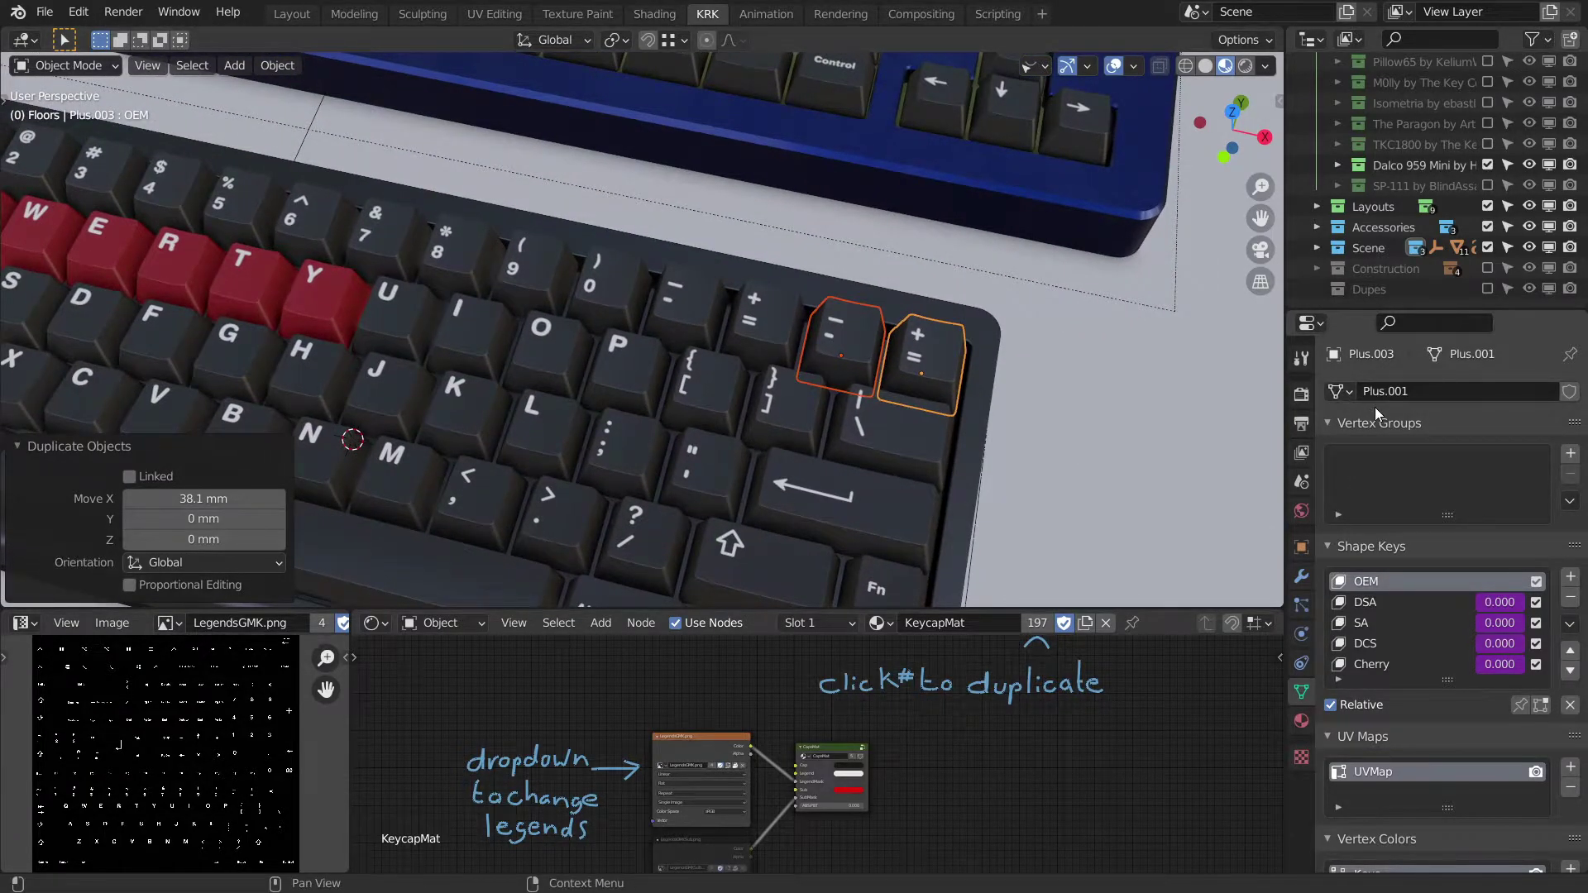
{"action": "left_click", "coordinate": [760, 329]}
{"action": "left_click", "coordinate": [959, 335]}
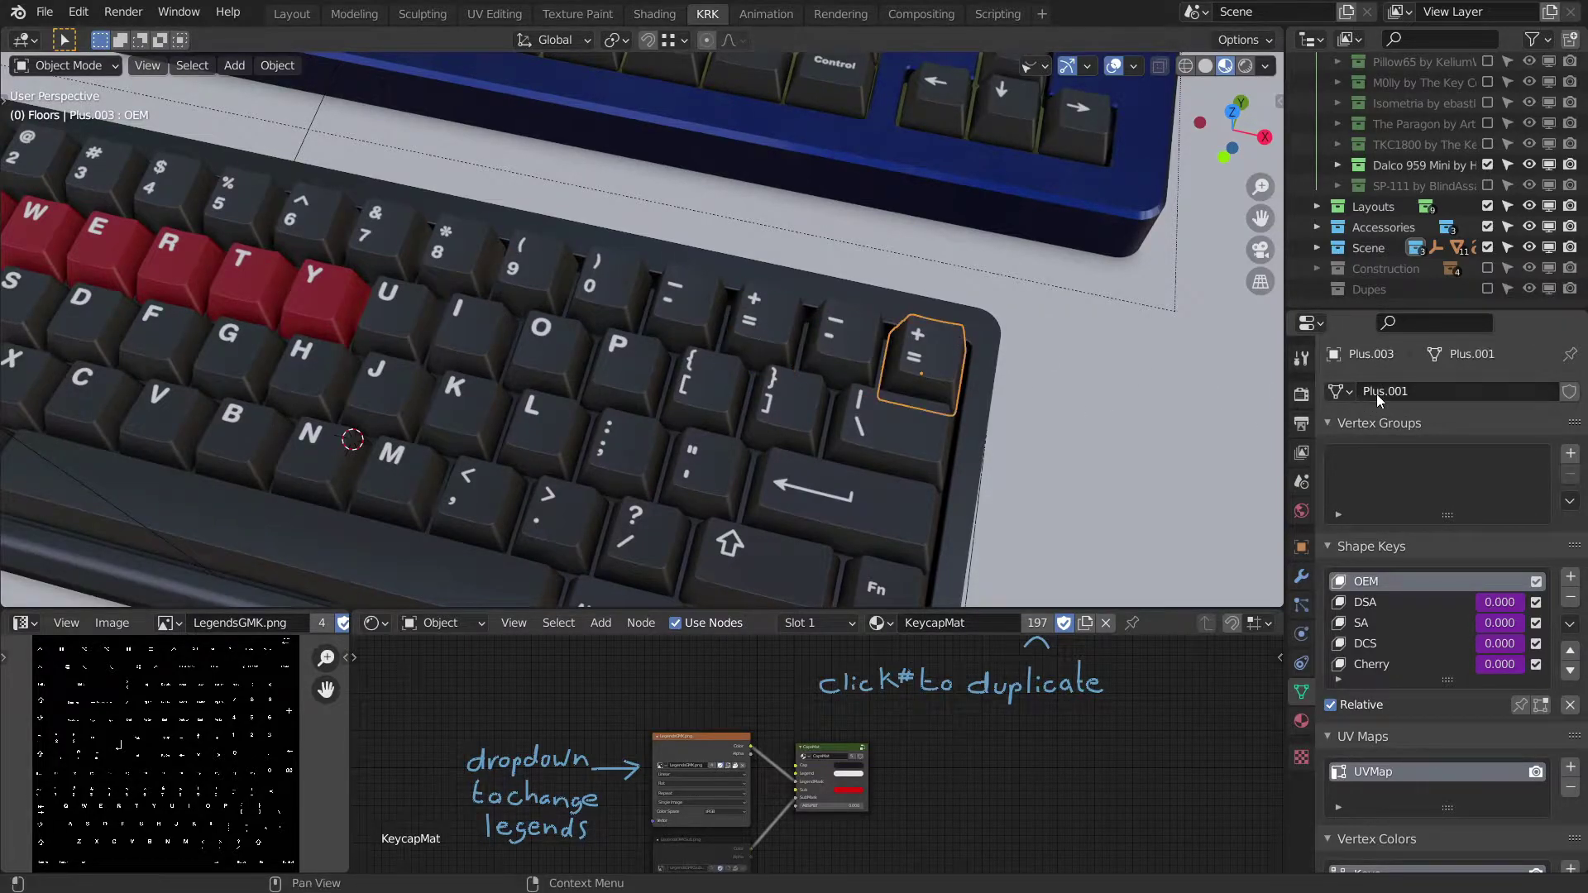
{"action": "middle_click_drag", "start_coordinate": [1071, 413], "coordinate": [1056, 410], "text": "shift"}
{"action": "scroll", "coordinate": [1026, 393], "scroll_direction": "up", "scroll_amount": 5}
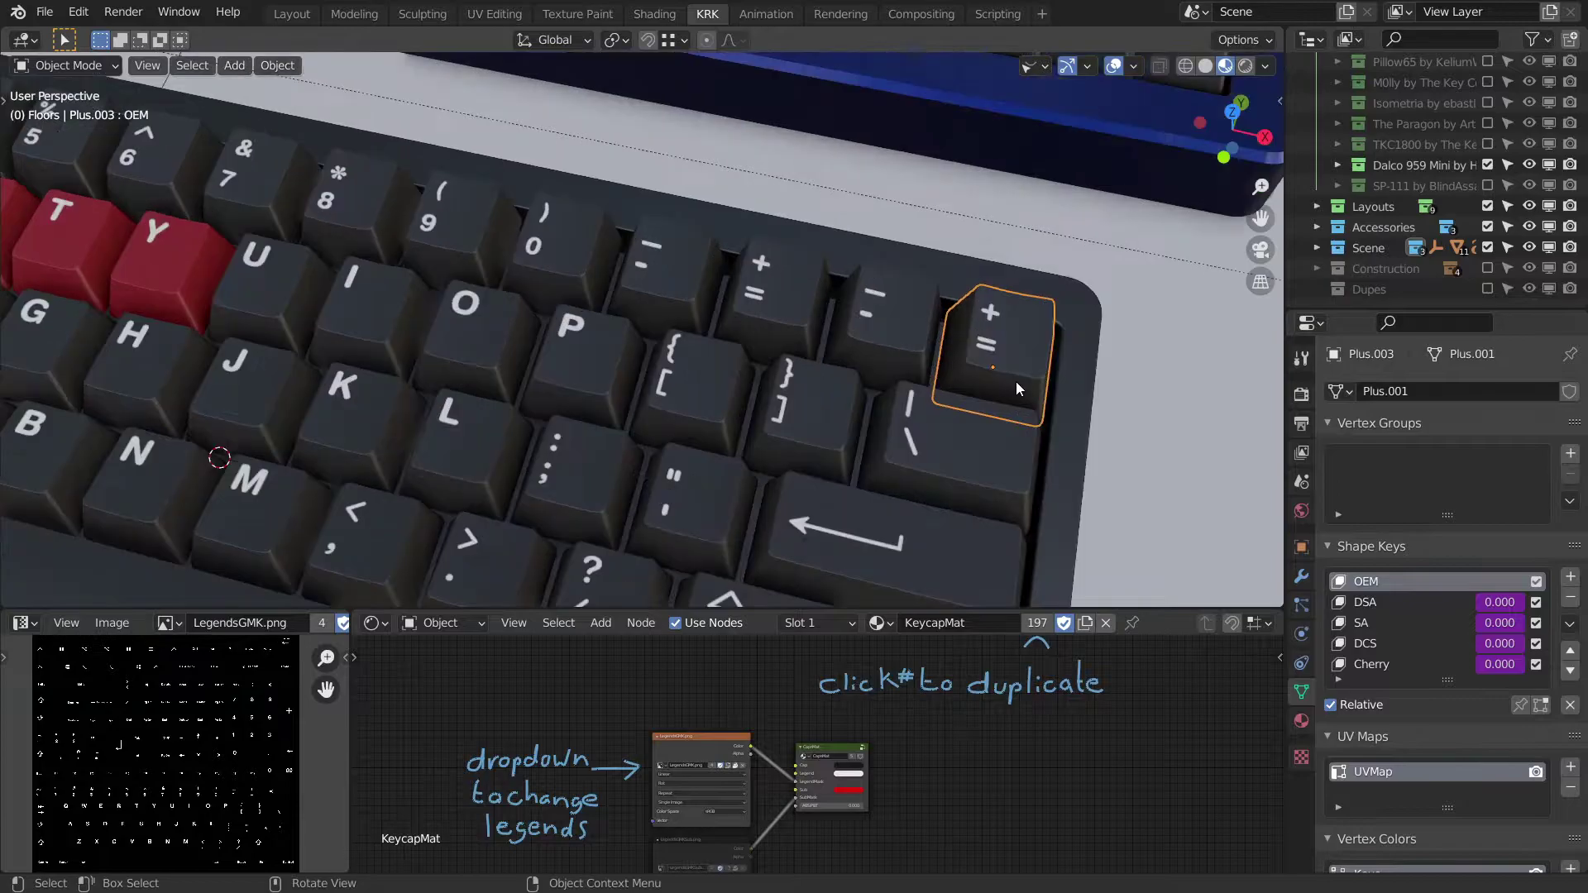
{"action": "scroll", "coordinate": [885, 326], "scroll_direction": "down", "scroll_amount": 3}
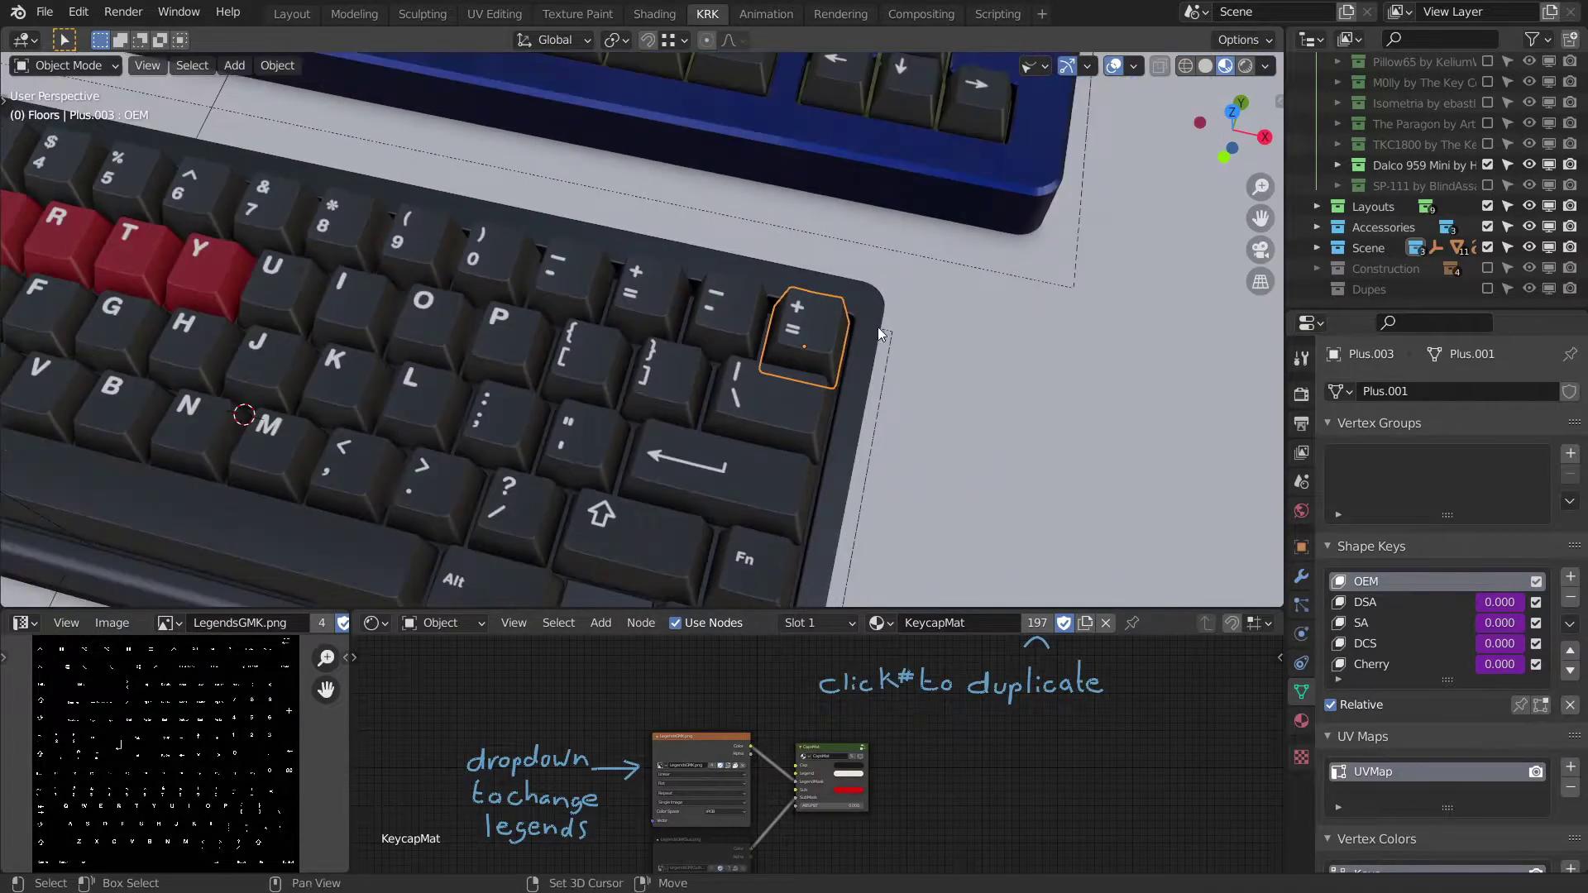
{"action": "middle_click_drag", "start_coordinate": [821, 344], "coordinate": [835, 335], "text": "shift"}
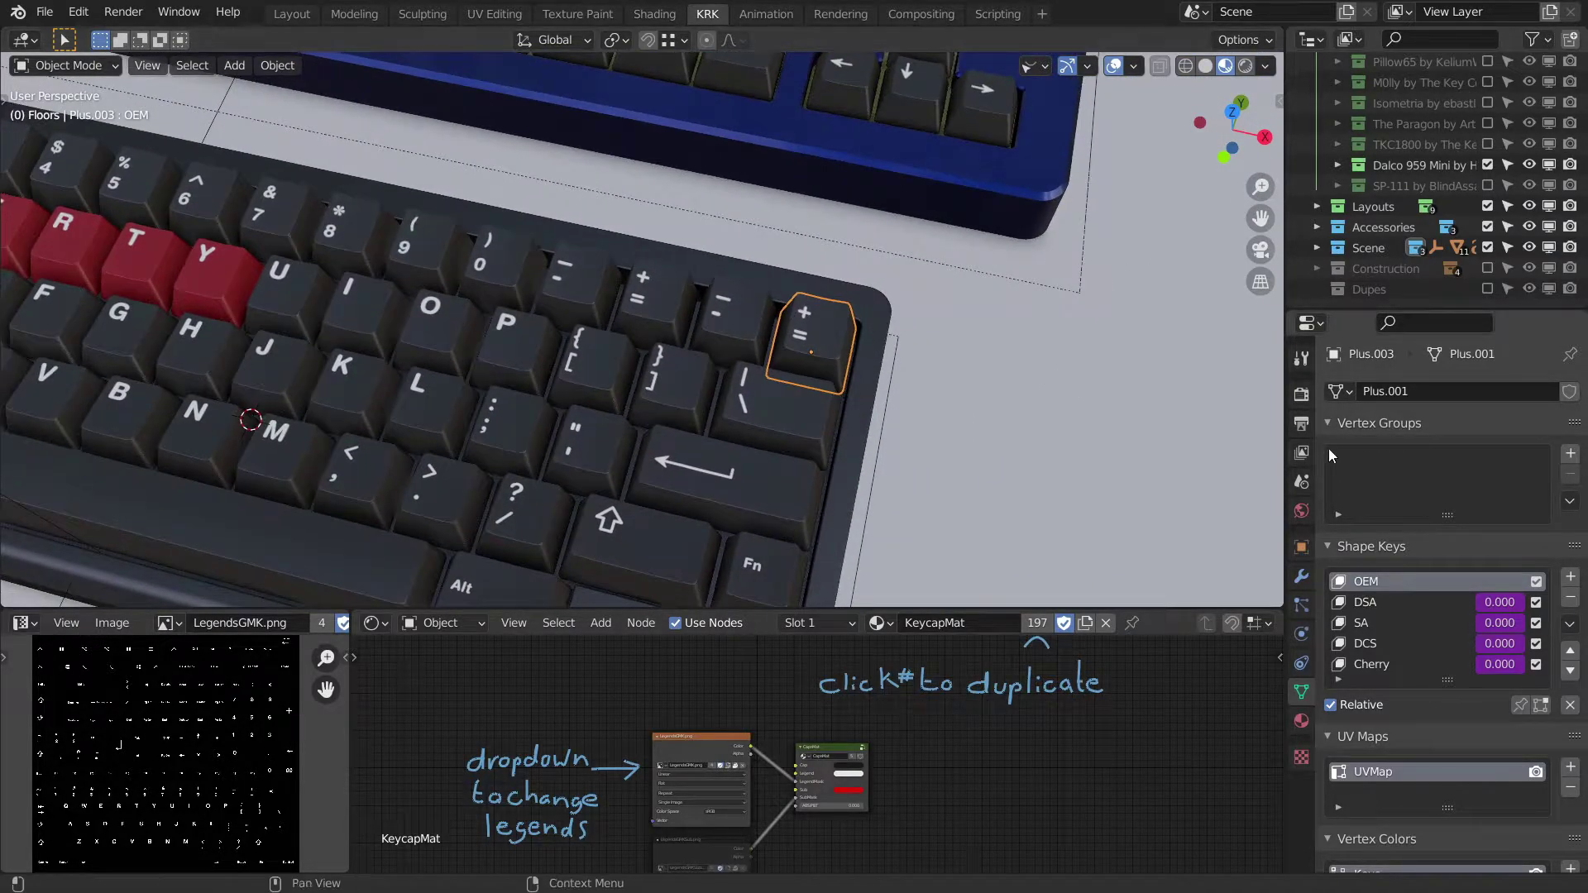
{"action": "left_click", "coordinate": [1339, 392]}
{"action": "type", "text": "del"}
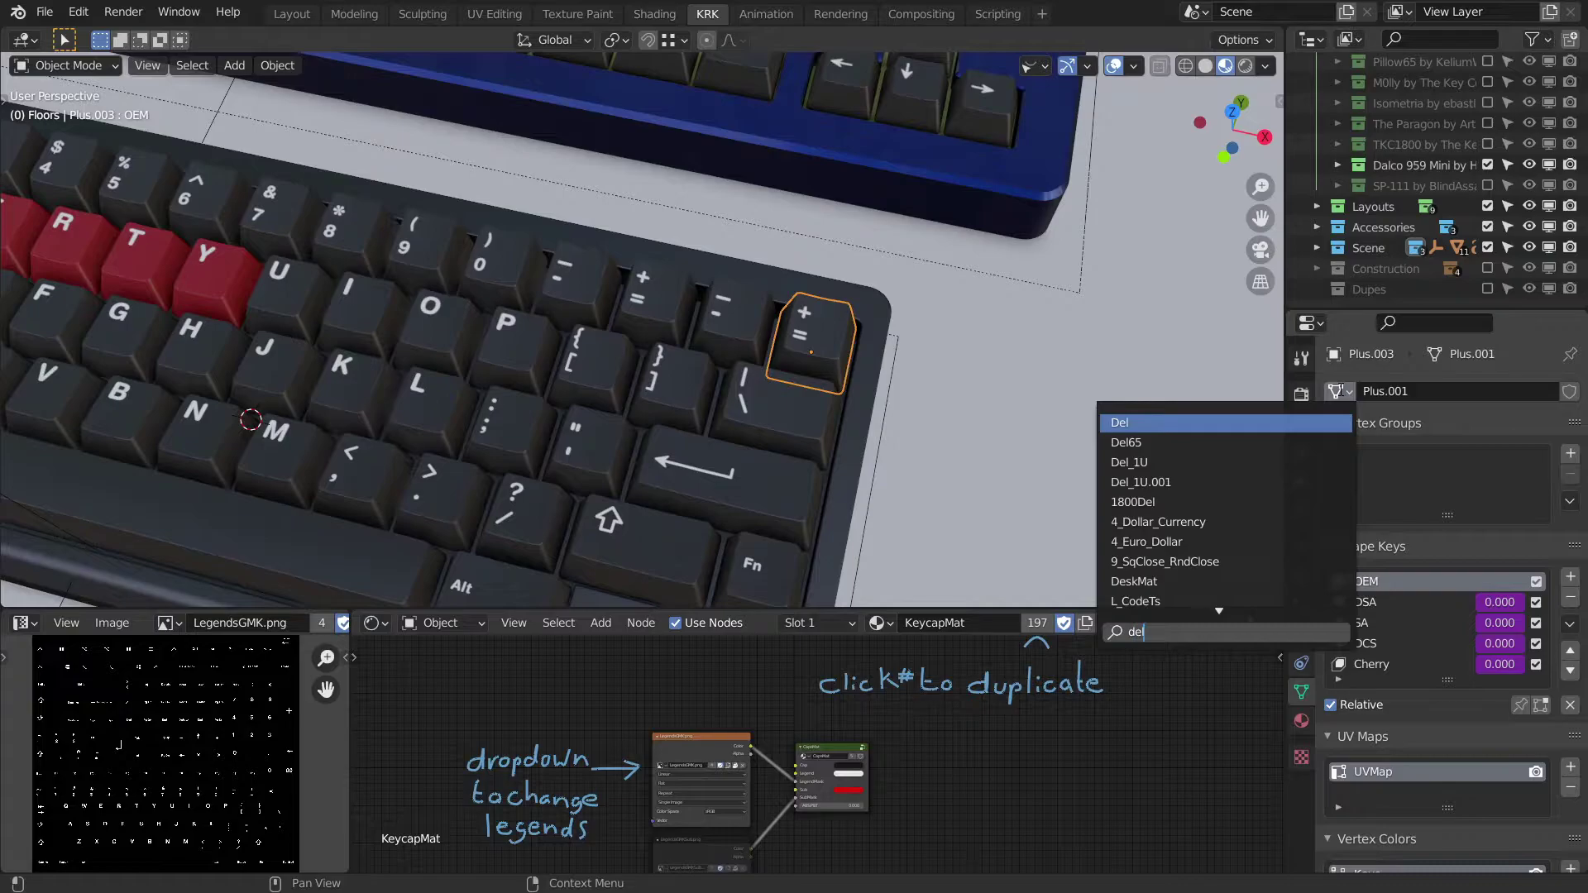
{"action": "left_click", "coordinate": [1144, 461]}
{"action": "scroll", "coordinate": [827, 410], "scroll_direction": "up", "scroll_amount": 3, "text": "ctrl"}
{"action": "scroll", "coordinate": [827, 411], "scroll_direction": "up", "scroll_amount": 2, "text": "shift"}
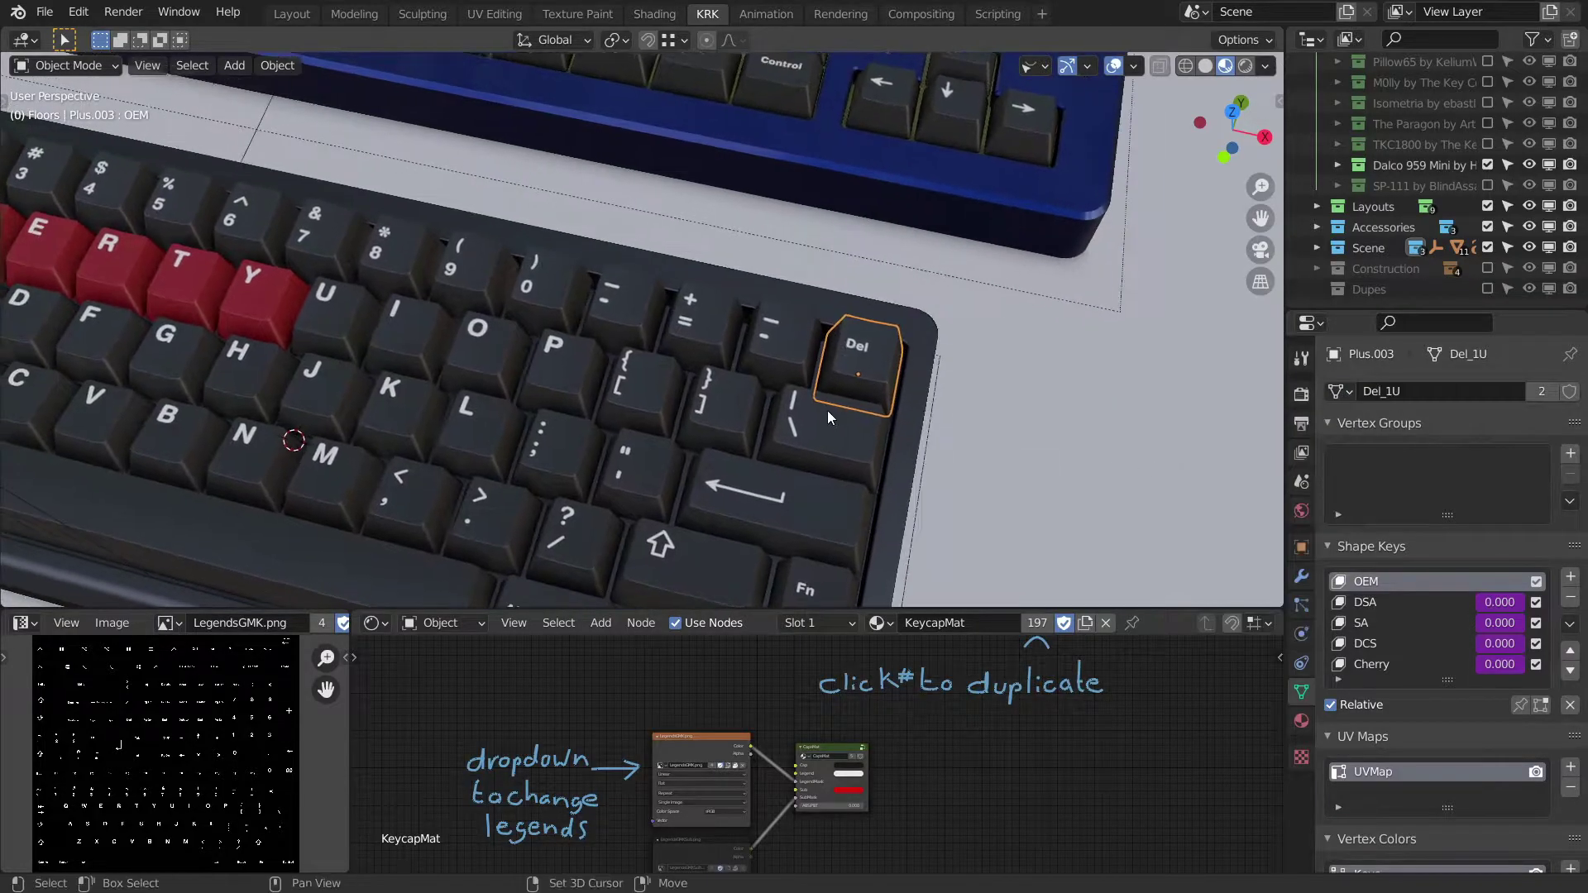
Replace the mesh data of the duplicated minus keycap beside the Del keycap with Backspace1U.
{"action": "left_click", "coordinate": [782, 339]}
{"action": "scroll", "coordinate": [819, 348], "scroll_direction": "up", "scroll_amount": 1, "text": "ctrl"}
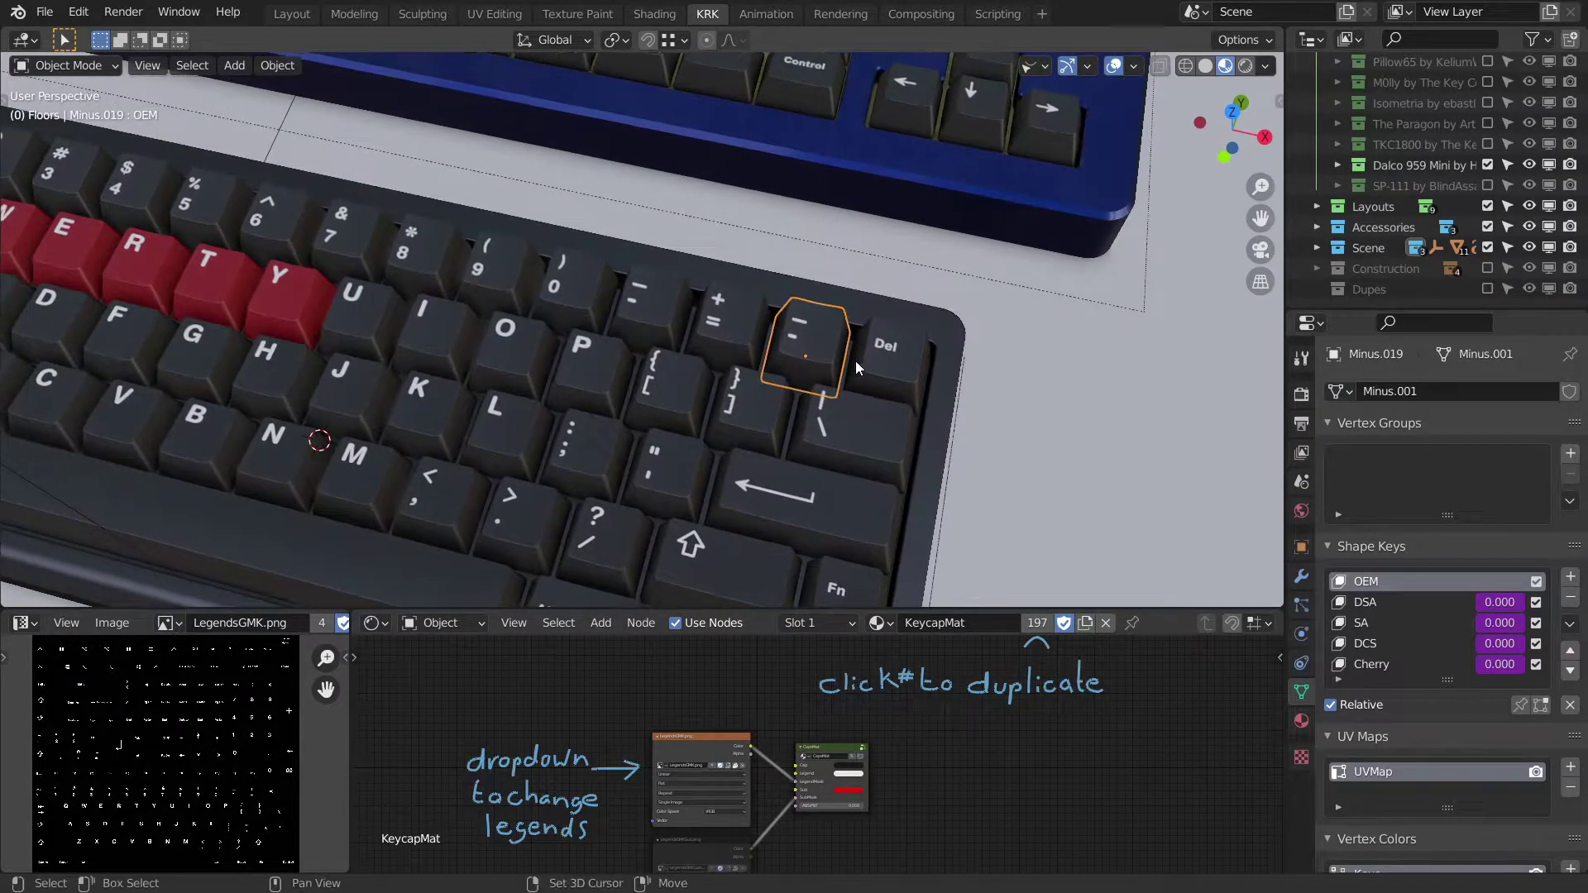
{"action": "left_click", "coordinate": [1340, 393]}
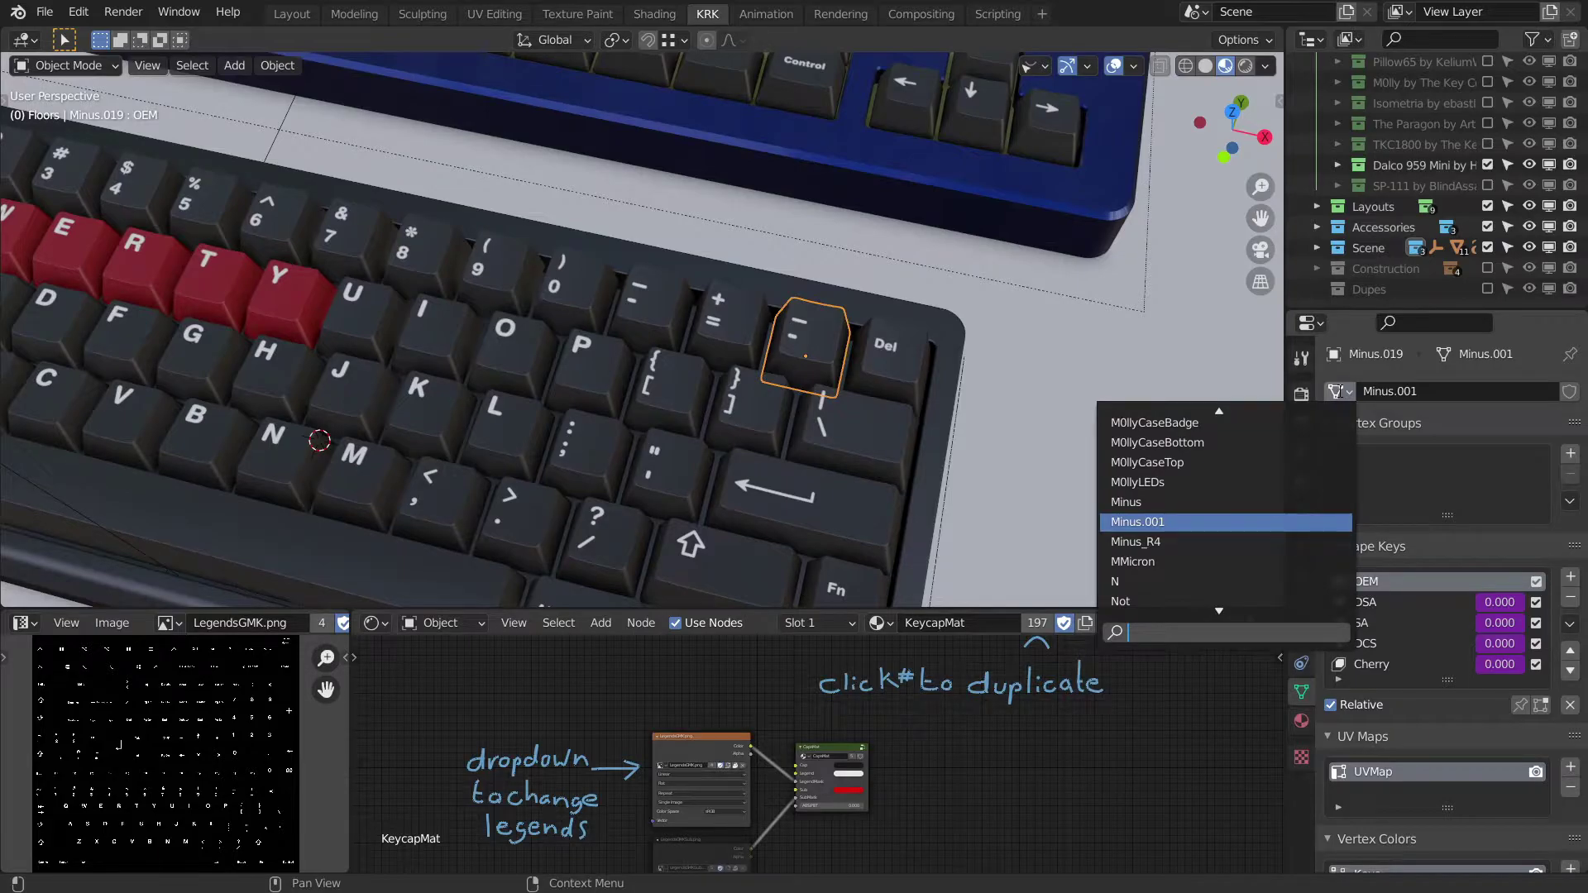
{"action": "type", "text": "back"}
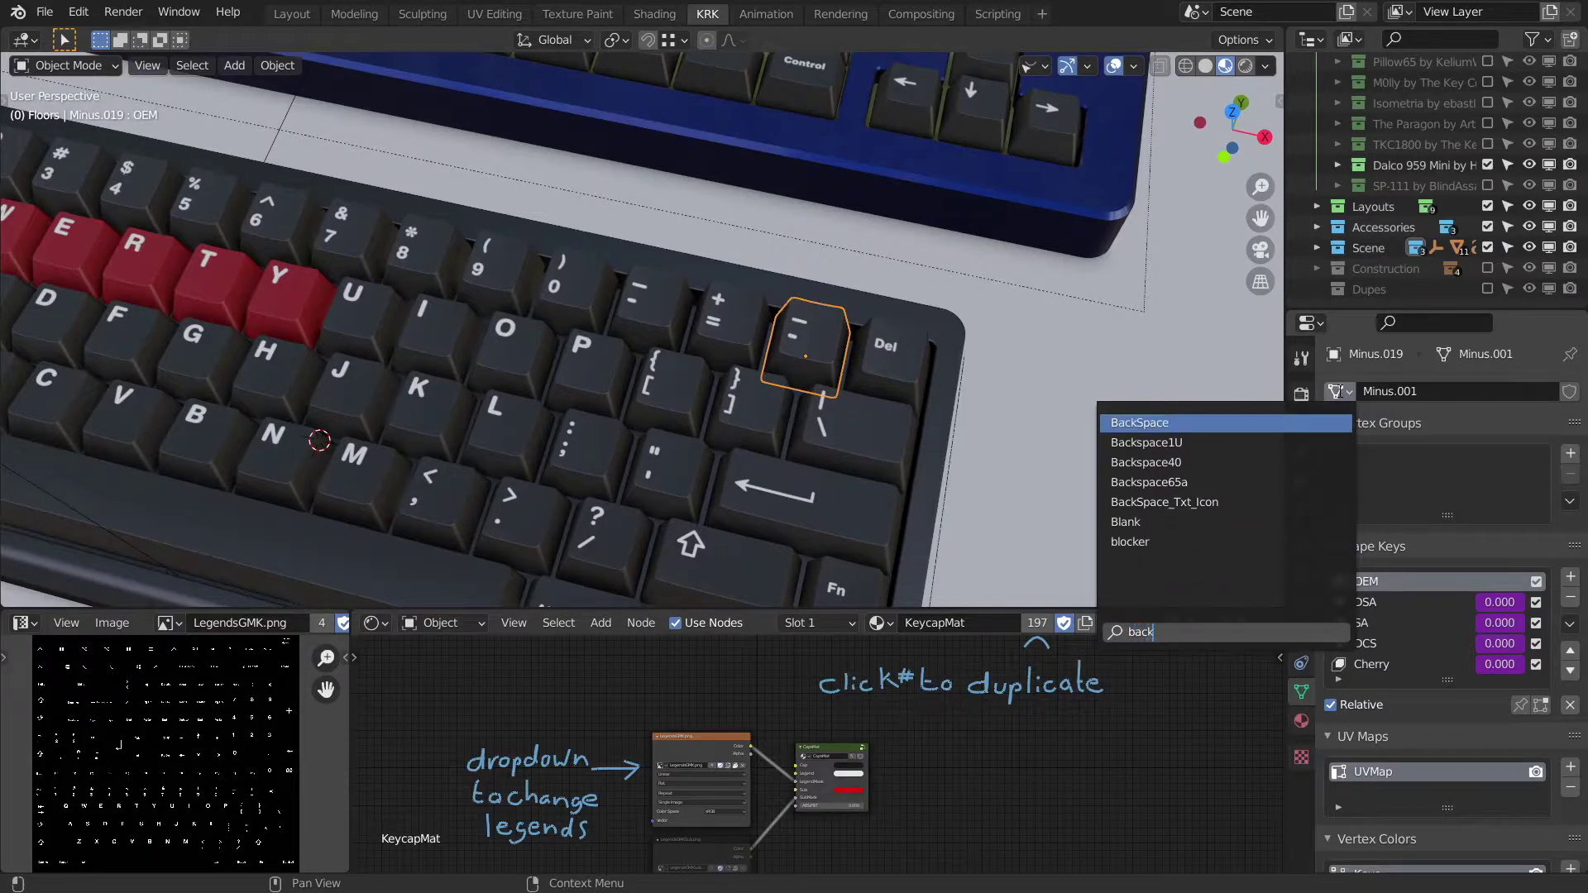
{"action": "left_click", "coordinate": [1193, 443]}
{"action": "scroll", "coordinate": [979, 404], "scroll_direction": "up", "scroll_amount": 1, "text": "ctrl"}
{"action": "left_click", "coordinate": [1000, 413]}
{"action": "middle_click_drag", "start_coordinate": [976, 397], "coordinate": [969, 373]}
{"action": "scroll", "coordinate": [970, 390], "scroll_direction": "down", "scroll_amount": 1}
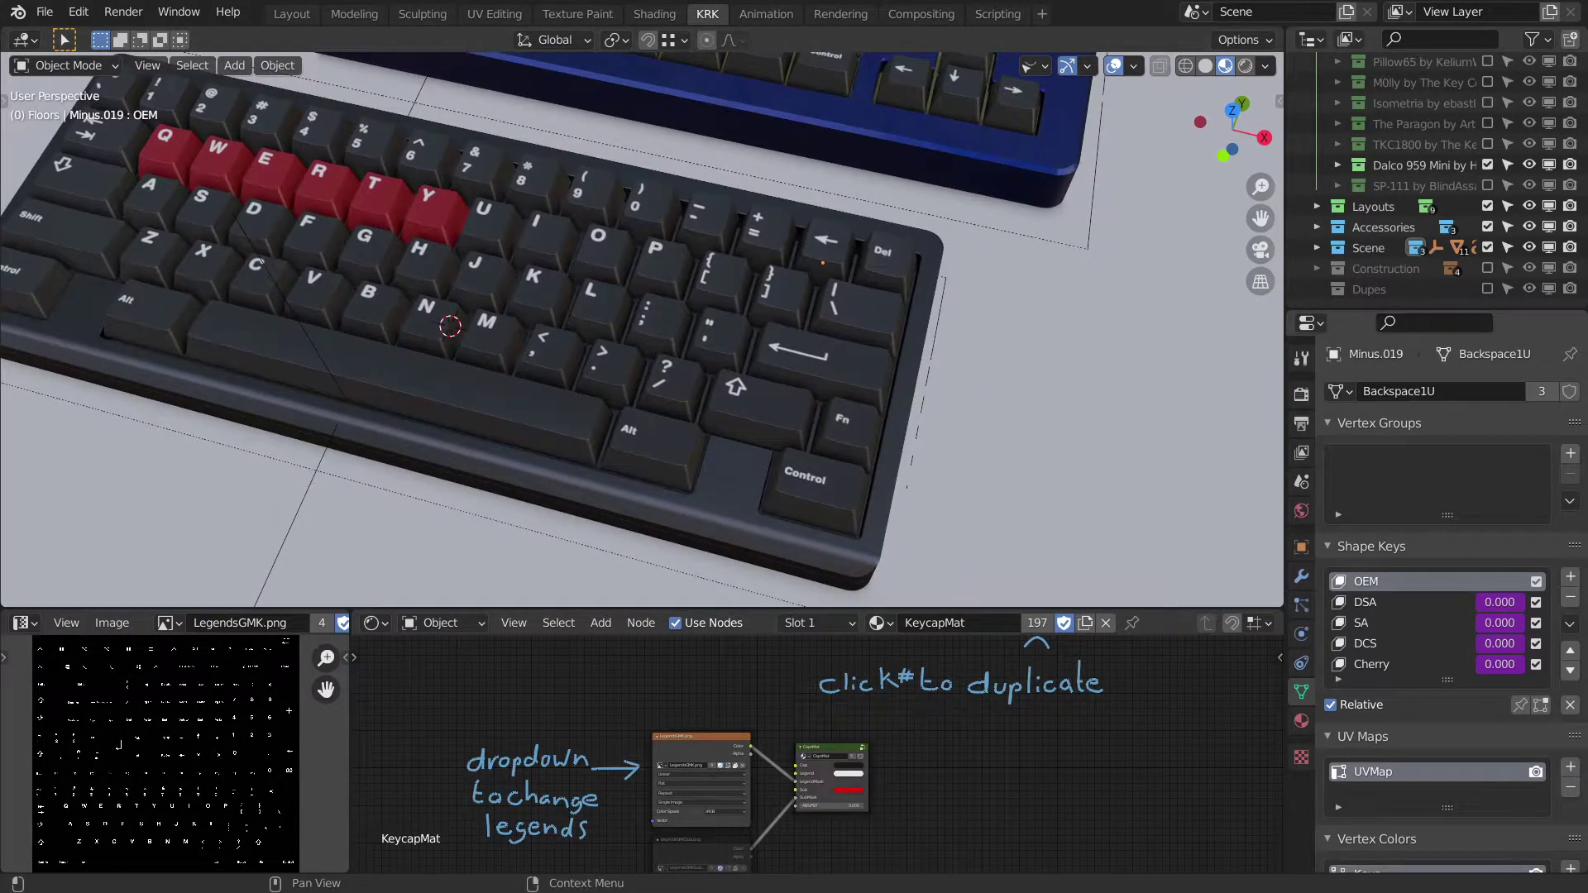
{"action": "middle_click_drag", "start_coordinate": [984, 412], "coordinate": [953, 404]}
{"action": "scroll", "coordinate": [1026, 364], "scroll_direction": "down", "scroll_amount": 2}
{"action": "scroll", "coordinate": [1390, 218], "scroll_direction": "up", "scroll_amount": 4}
Exclude the U80-A and Dalco 959 Mini collections from the view layer, collapse Boards, and enable the Kits collection.
{"action": "left_click", "coordinate": [1487, 147]}
{"action": "scroll", "coordinate": [1456, 190], "scroll_direction": "down", "scroll_amount": 4}
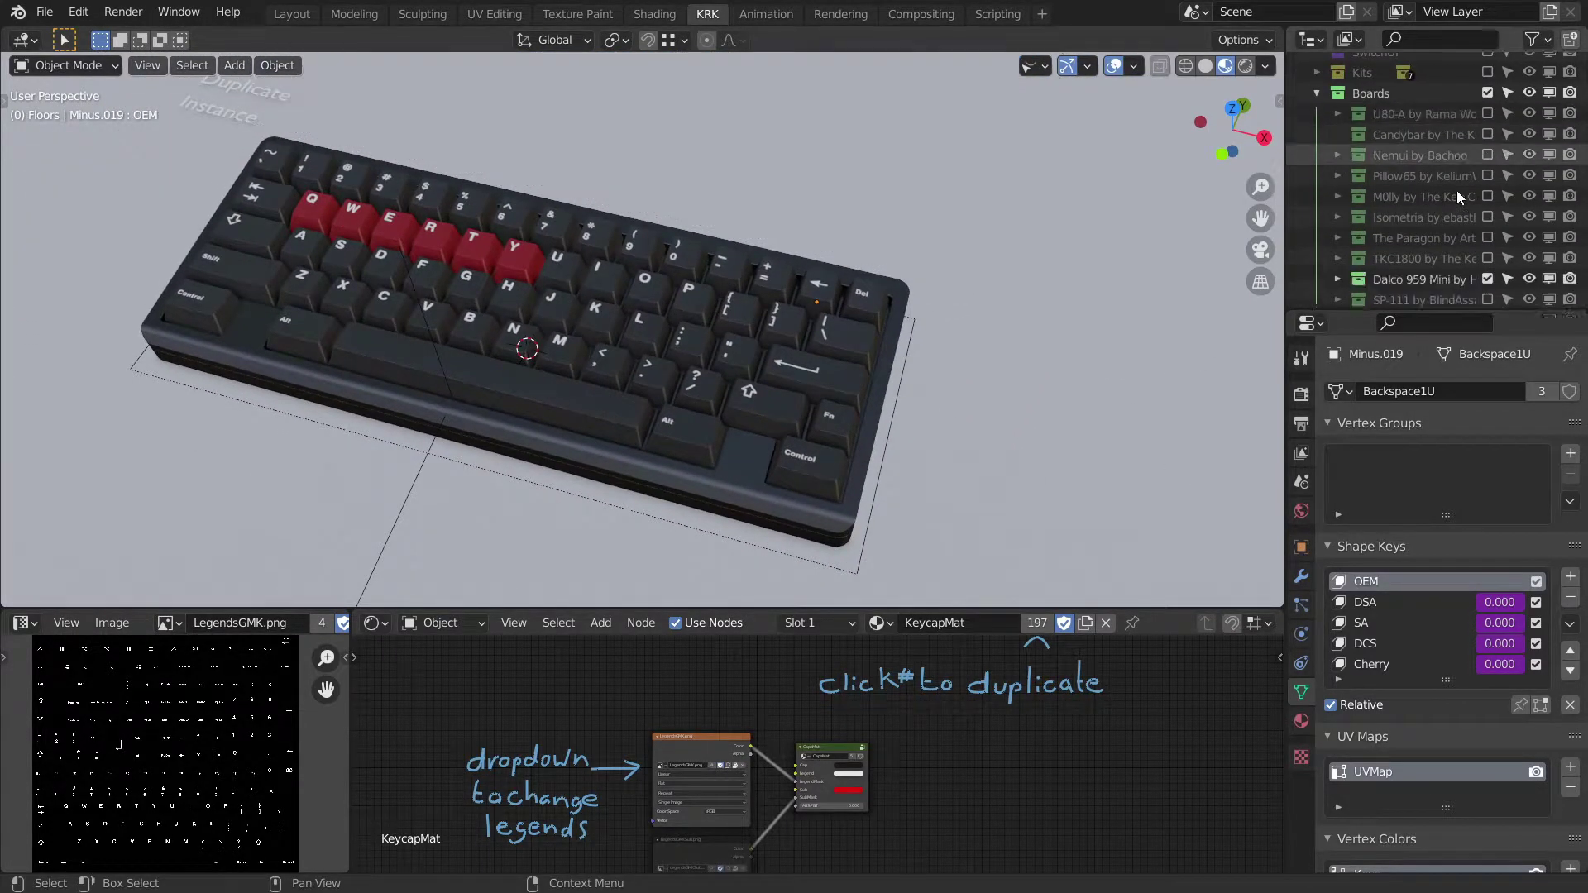
{"action": "left_click", "coordinate": [1485, 179]}
{"action": "scroll", "coordinate": [1424, 182], "scroll_direction": "up", "scroll_amount": 5}
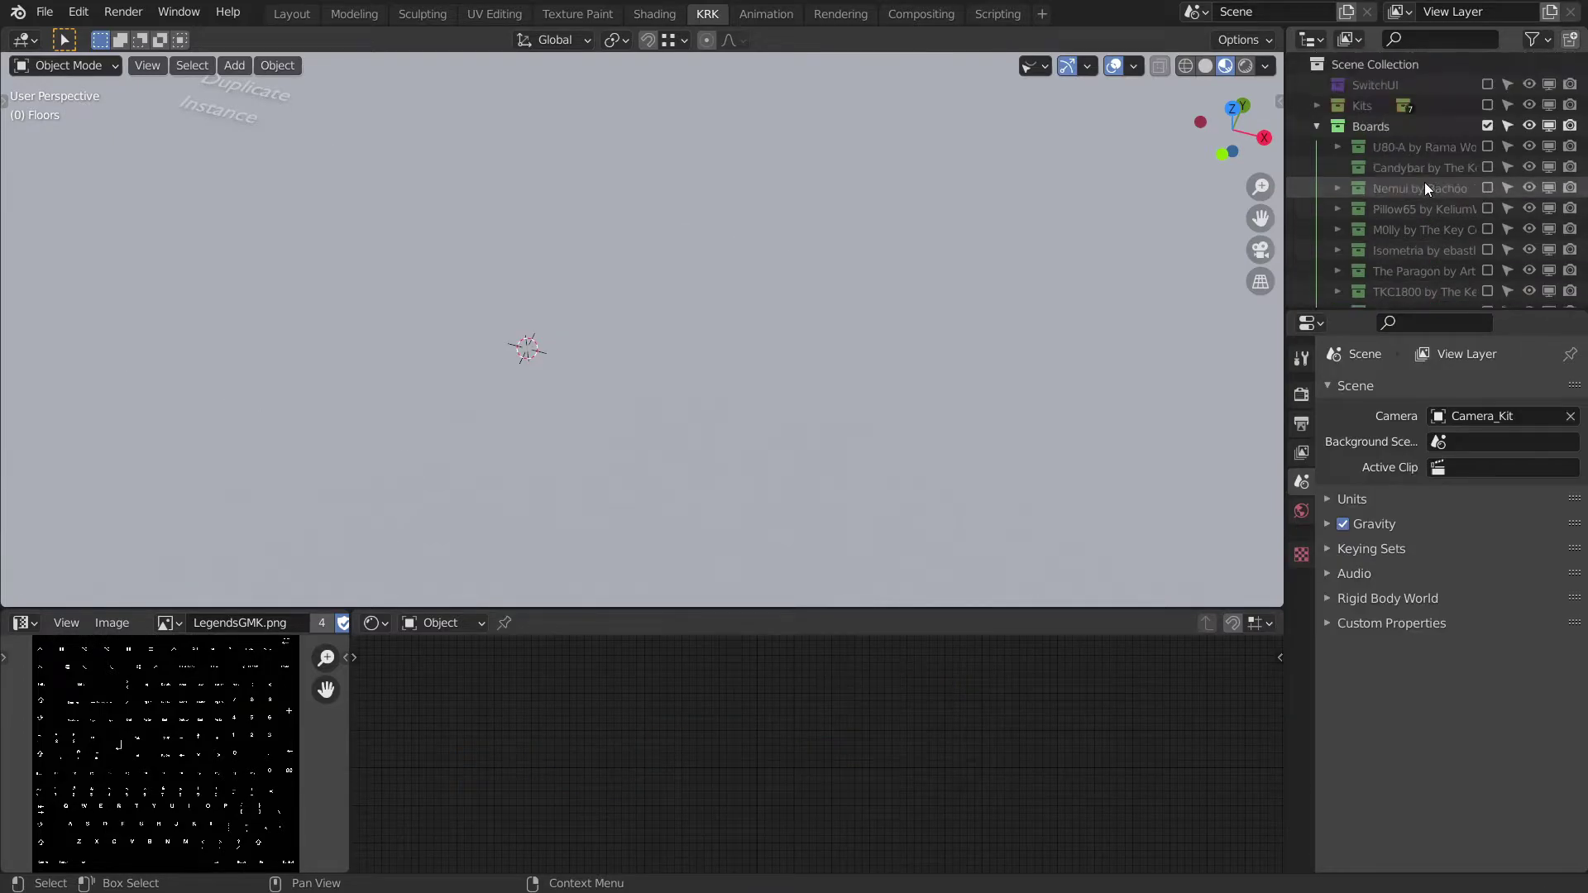
{"action": "left_click", "coordinate": [1318, 126]}
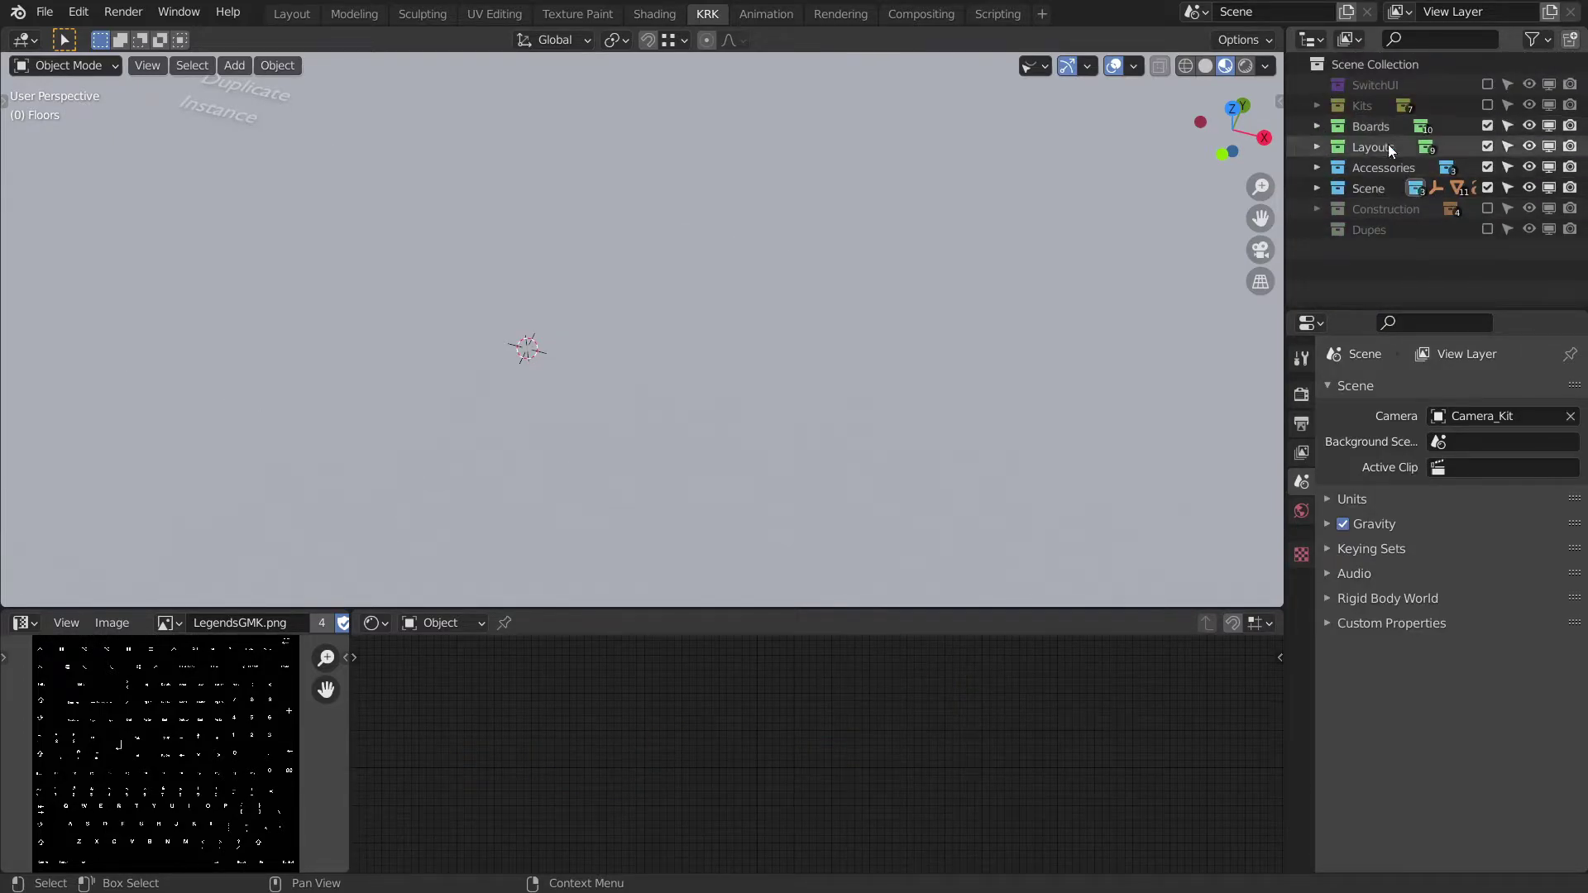
{"action": "left_click", "coordinate": [1487, 105]}
{"action": "middle_click_drag", "start_coordinate": [819, 343], "coordinate": [841, 359]}
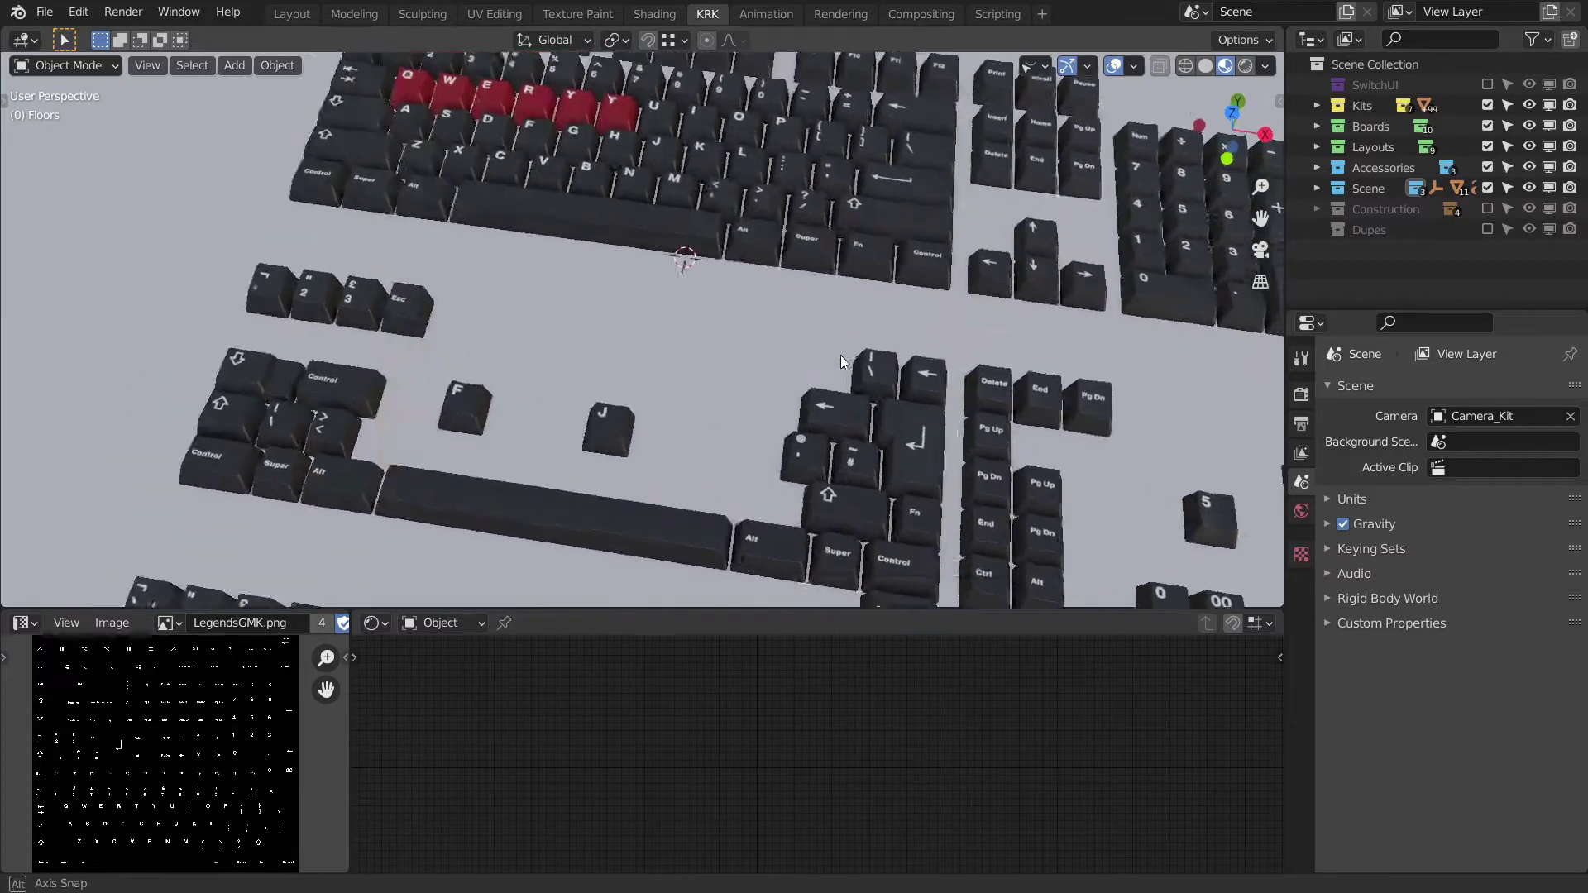
In top view, duplicate the @ keycap beside the ISO Enter and offset the copy -19.05 mm along the X axis.
{"action": "middle_click_drag", "start_coordinate": [414, 458], "coordinate": [608, 404], "text": "shift"}
{"action": "left_click", "coordinate": [521, 371]}
{"action": "middle_click_drag", "start_coordinate": [937, 380], "coordinate": [871, 315], "text": "shift"}
{"action": "key", "text": "KP_7"}
{"action": "scroll", "coordinate": [892, 355], "scroll_direction": "up", "scroll_amount": 5}
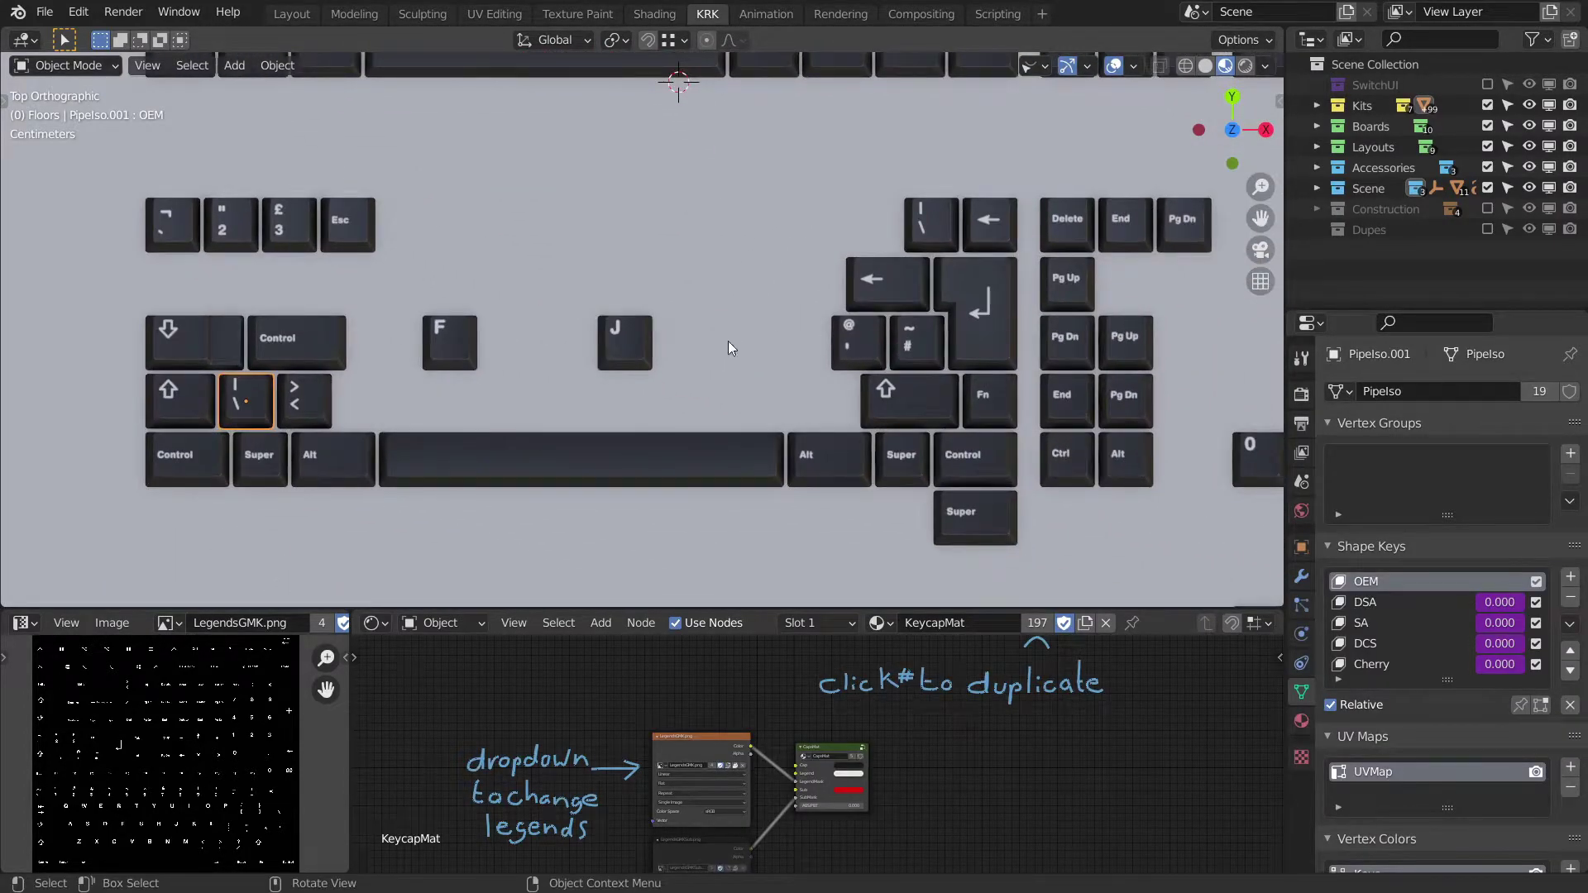
{"action": "middle_click_drag", "start_coordinate": [925, 374], "coordinate": [872, 394], "text": "shift"}
{"action": "middle_click_drag", "start_coordinate": [949, 432], "coordinate": [970, 376], "text": "shift"}
{"action": "left_click", "coordinate": [949, 389]}
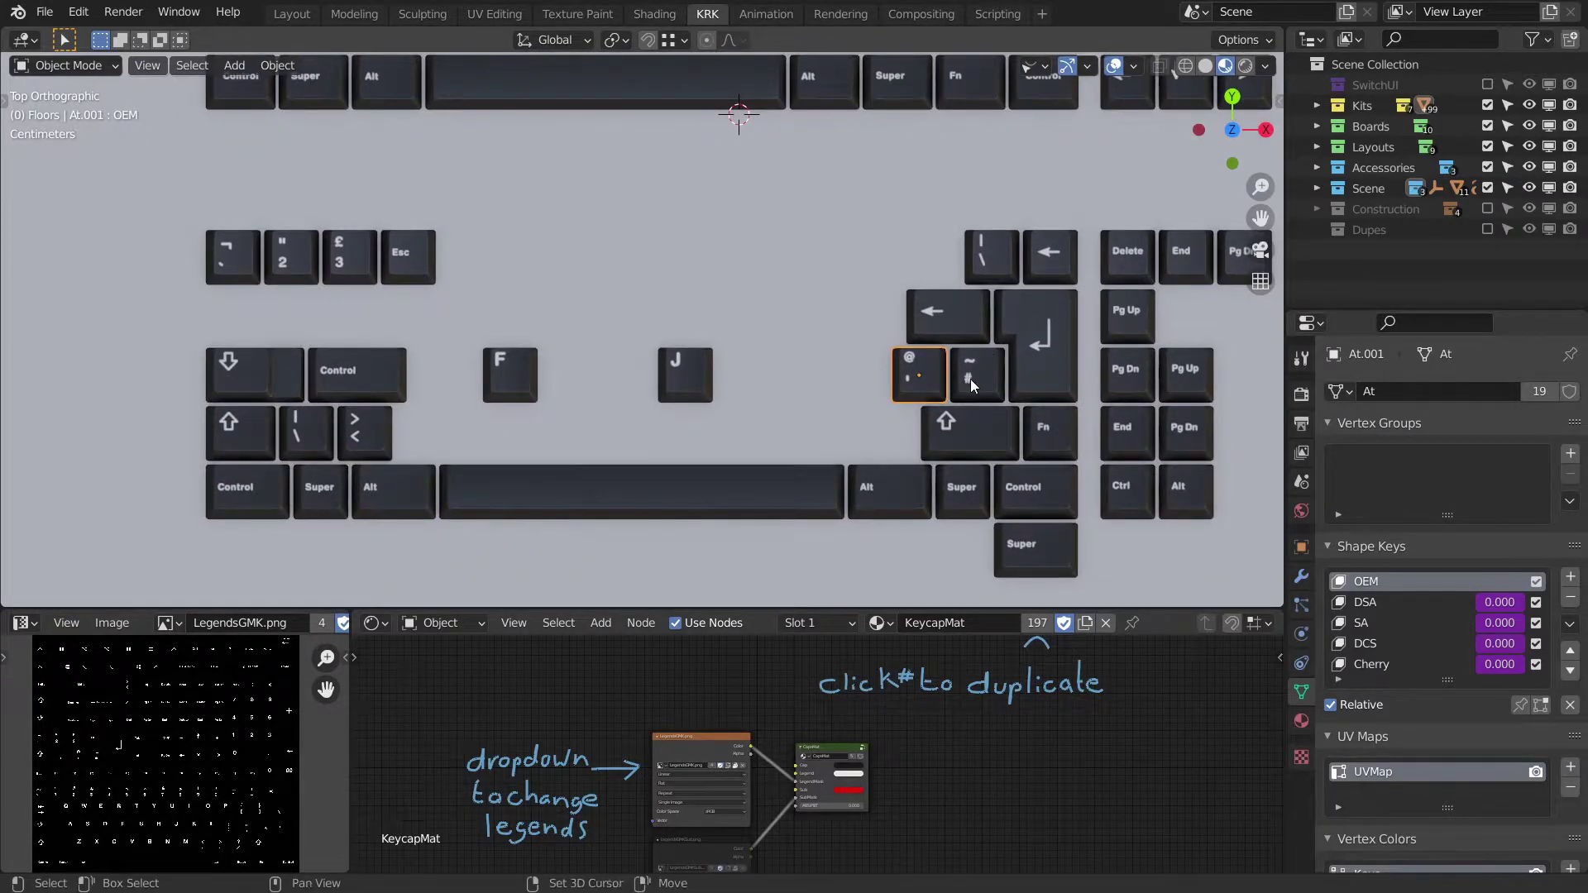
{"action": "key", "text": "shift+d"}
{"action": "type", "text": "x"}
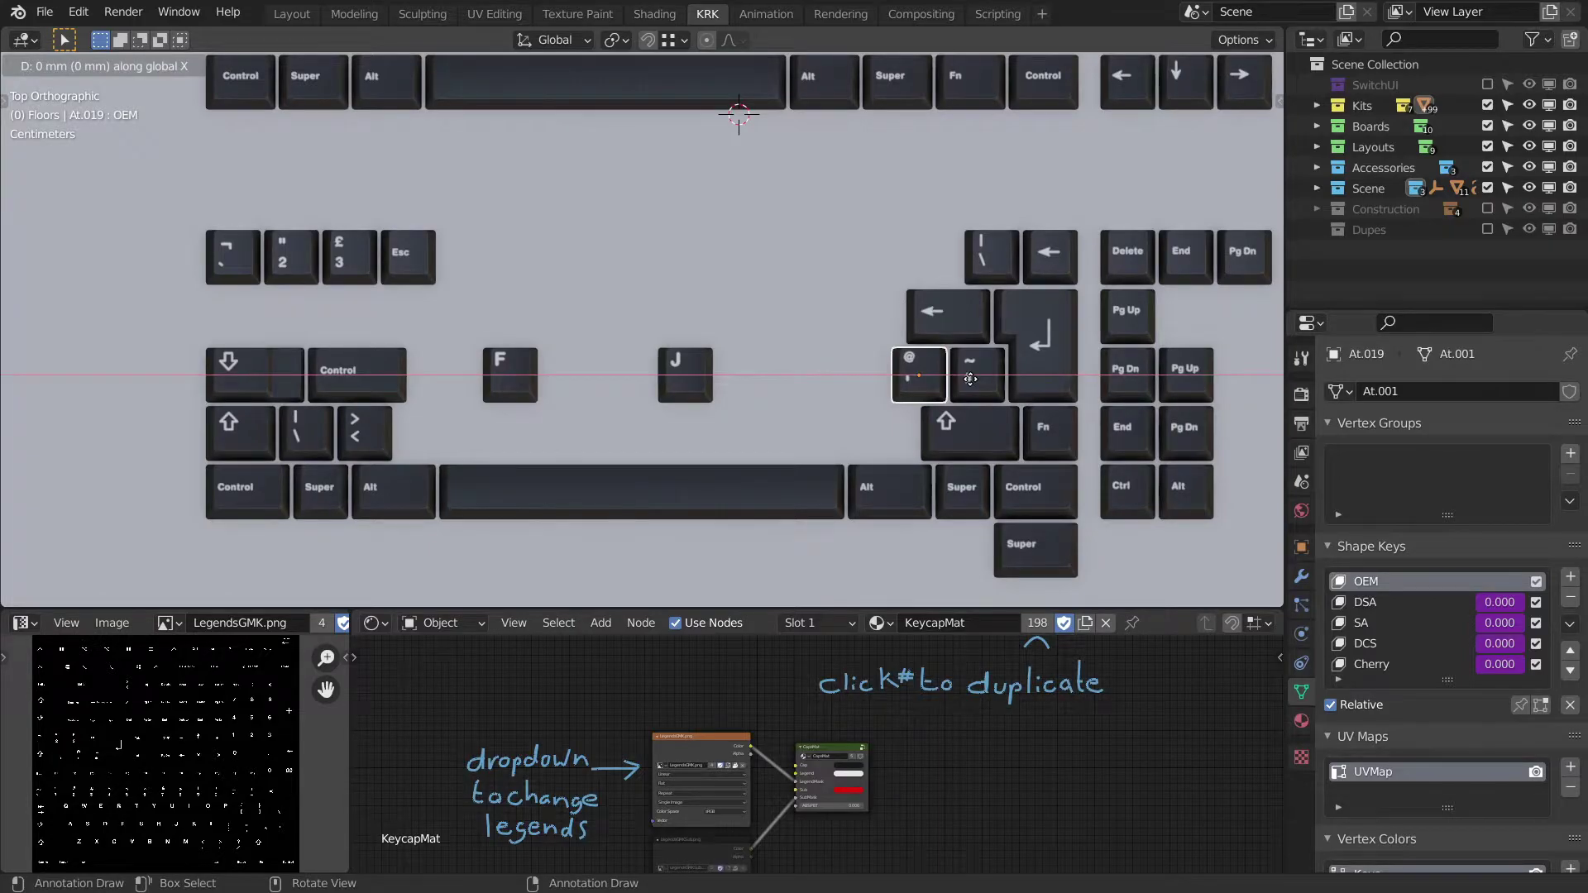
{"action": "type", "text": "19.05"}
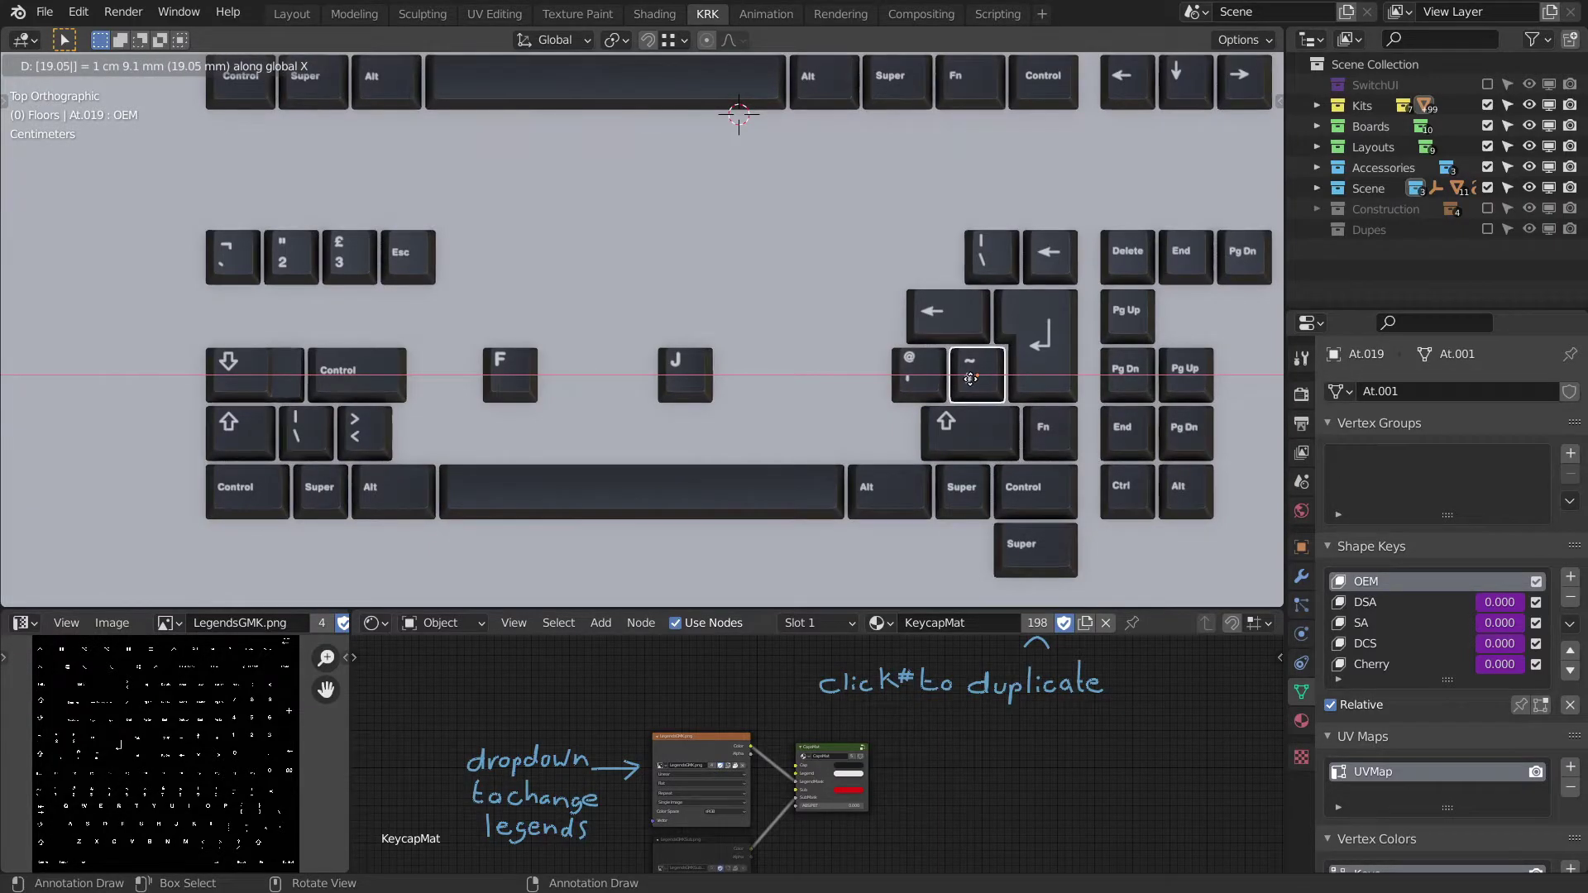
{"action": "type", "text": "-"}
{"action": "key", "text": "Return"}
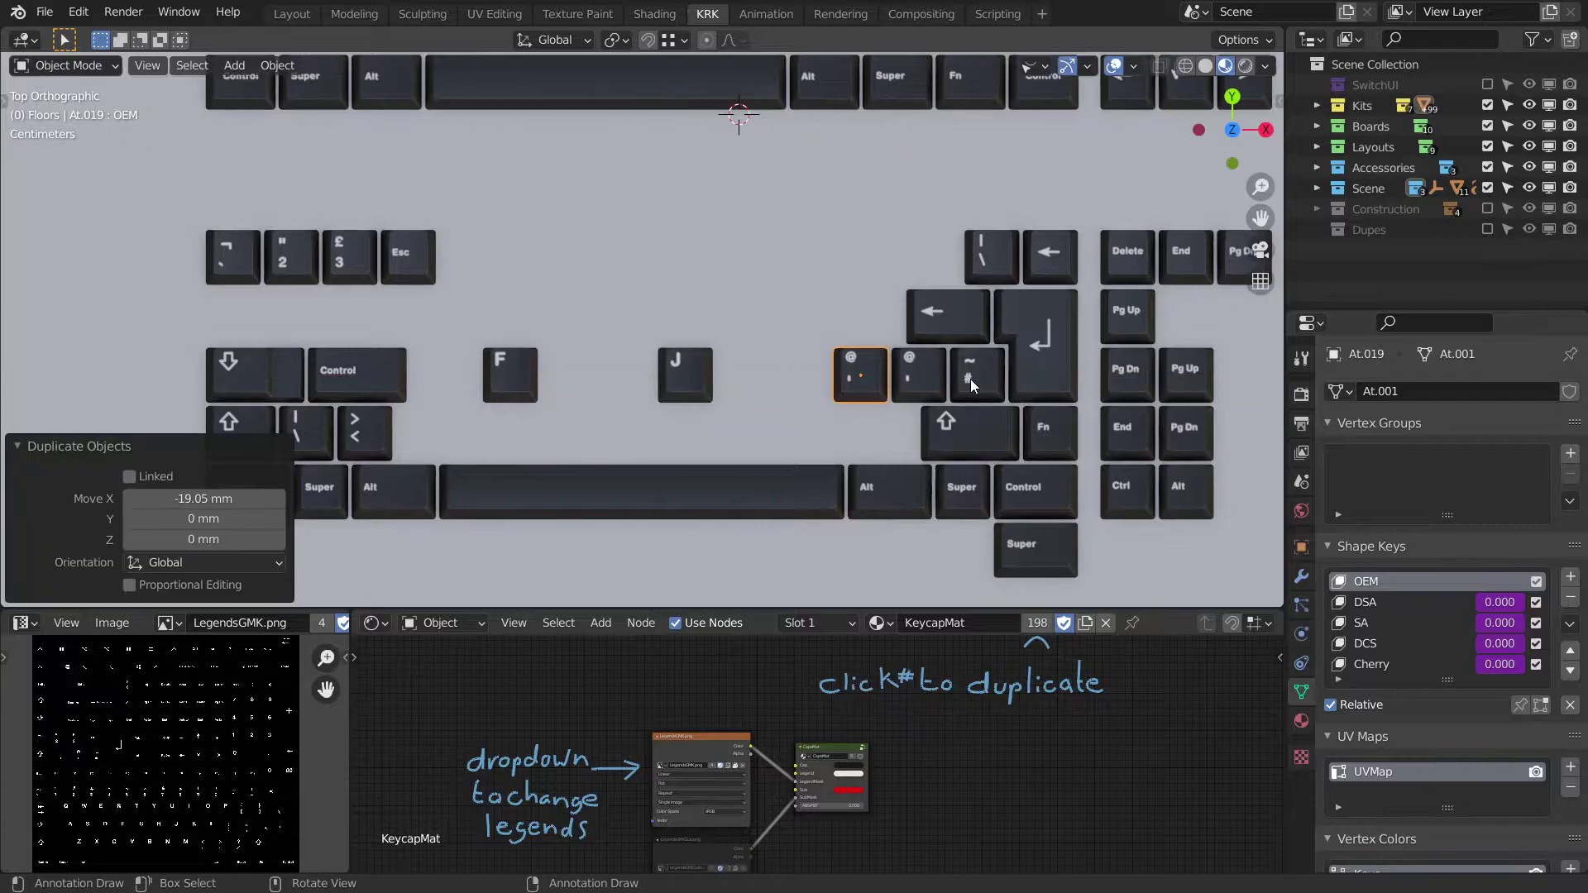
Examine the duplicated @ keycap and the surrounding kit keycaps in perspective.
{"action": "middle_click_drag", "start_coordinate": [890, 413], "coordinate": [1015, 351], "text": "shift"}
{"action": "mouse_move", "coordinate": [1016, 351]}
{"action": "middle_mouse_down"}
{"action": "mouse_move", "coordinate": [959, 236]}
{"action": "mouse_move", "coordinate": [976, 328]}
{"action": "mouse_move", "coordinate": [1014, 335]}
{"action": "middle_mouse_up"}
{"action": "key", "text": "KP_Decimal"}
{"action": "scroll", "coordinate": [868, 331], "scroll_direction": "down", "scroll_amount": 6}
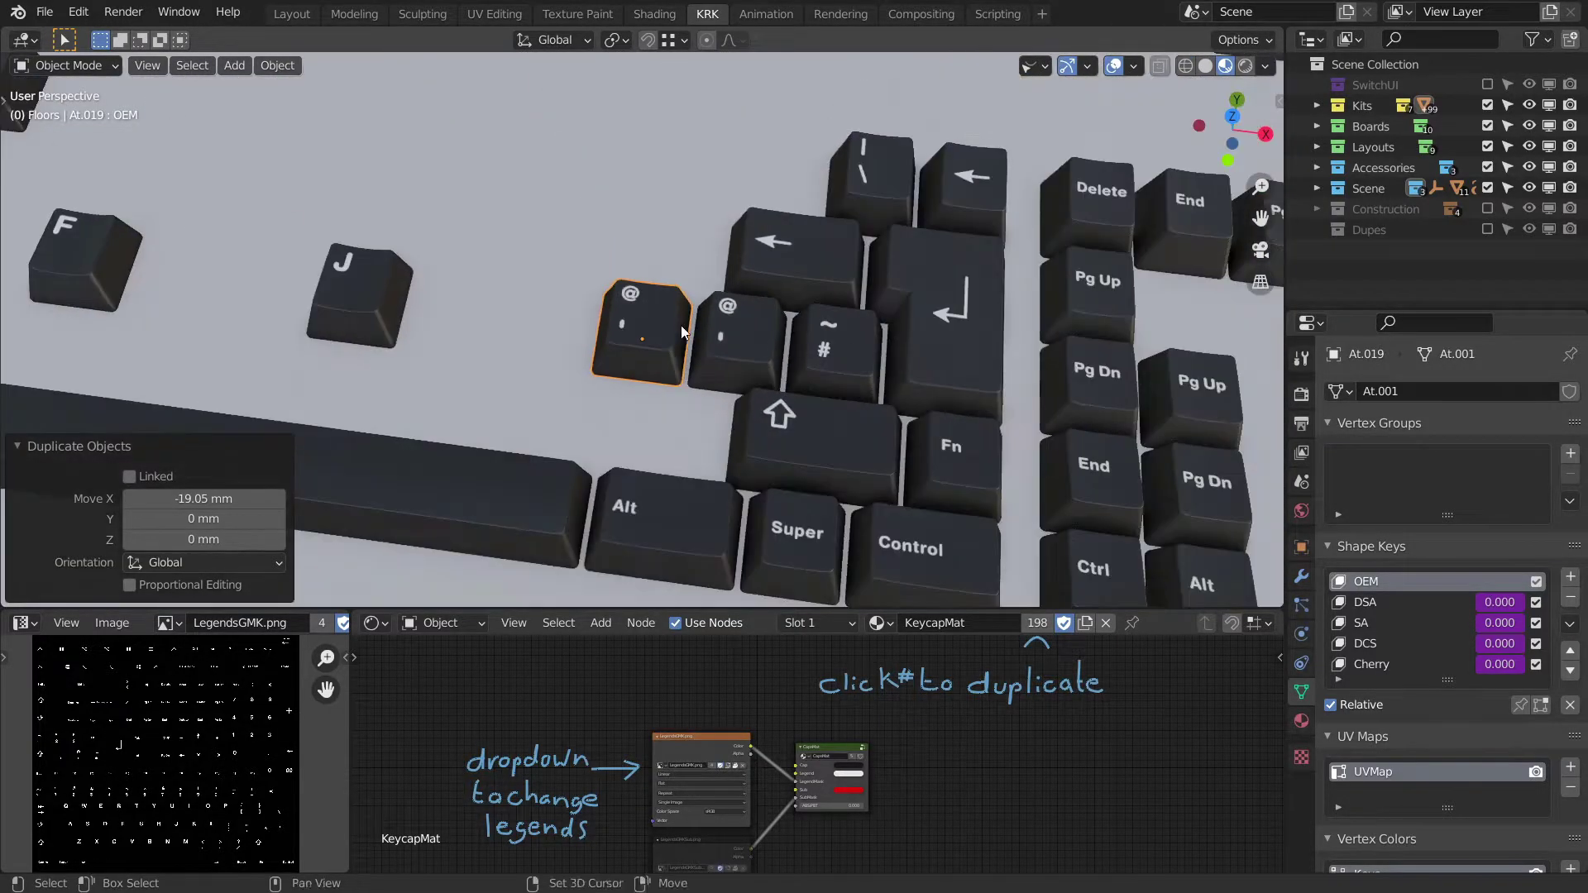
{"action": "mouse_move", "coordinate": [702, 328]}
{"action": "middle_mouse_down"}
{"action": "mouse_move", "coordinate": [733, 346]}
{"action": "mouse_move", "coordinate": [717, 350]}
{"action": "middle_mouse_up"}
{"action": "scroll", "coordinate": [829, 361], "scroll_direction": "down", "scroll_amount": 2}
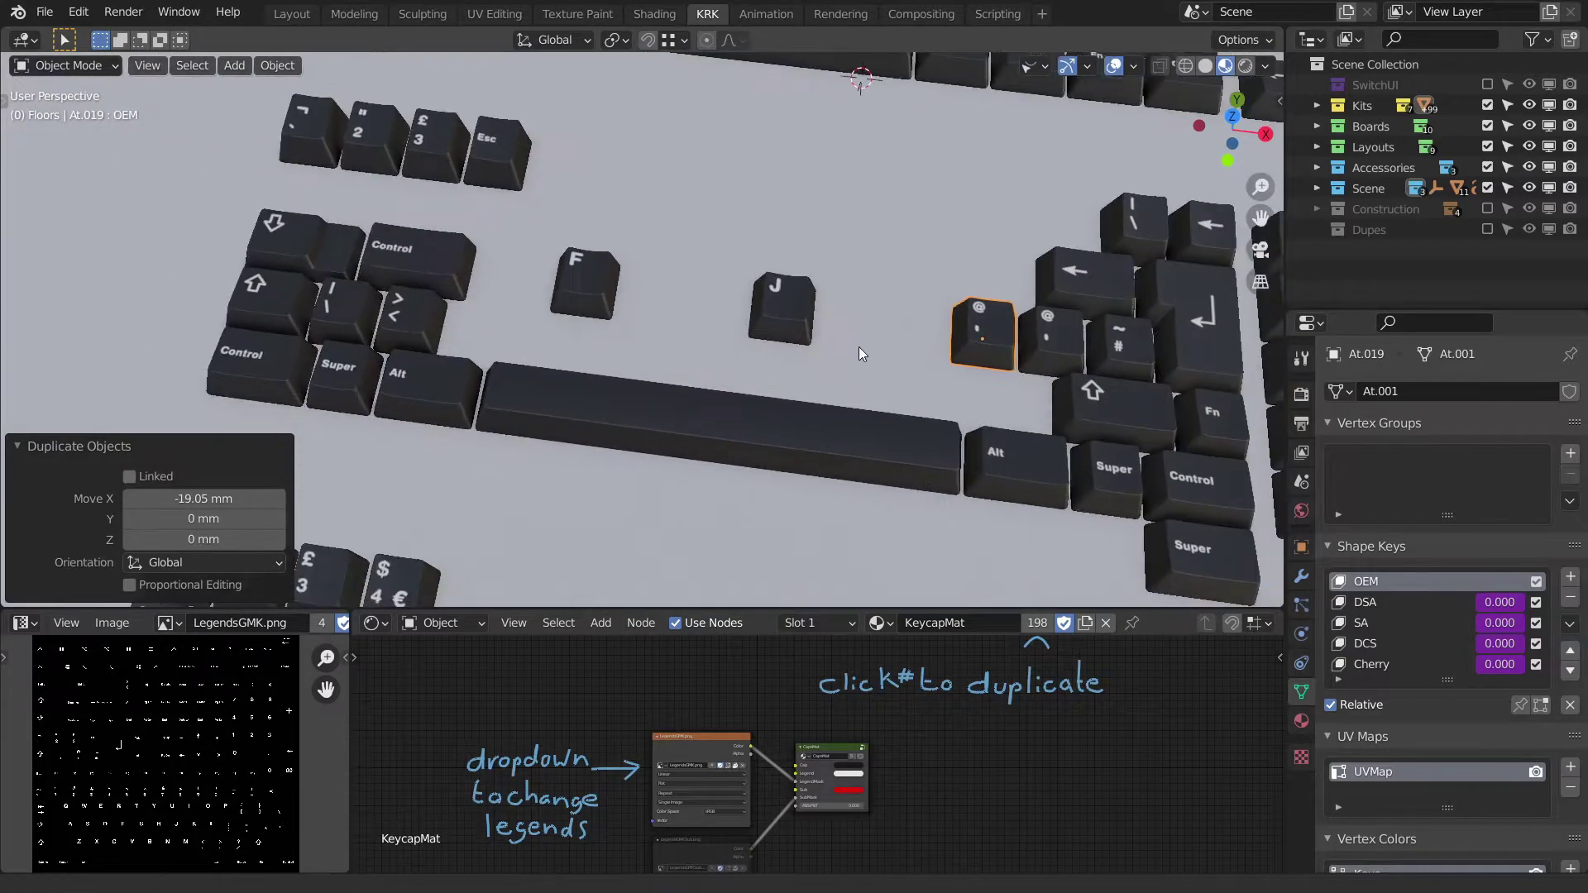
{"action": "middle_click_drag", "start_coordinate": [350, 315], "coordinate": [905, 395]}
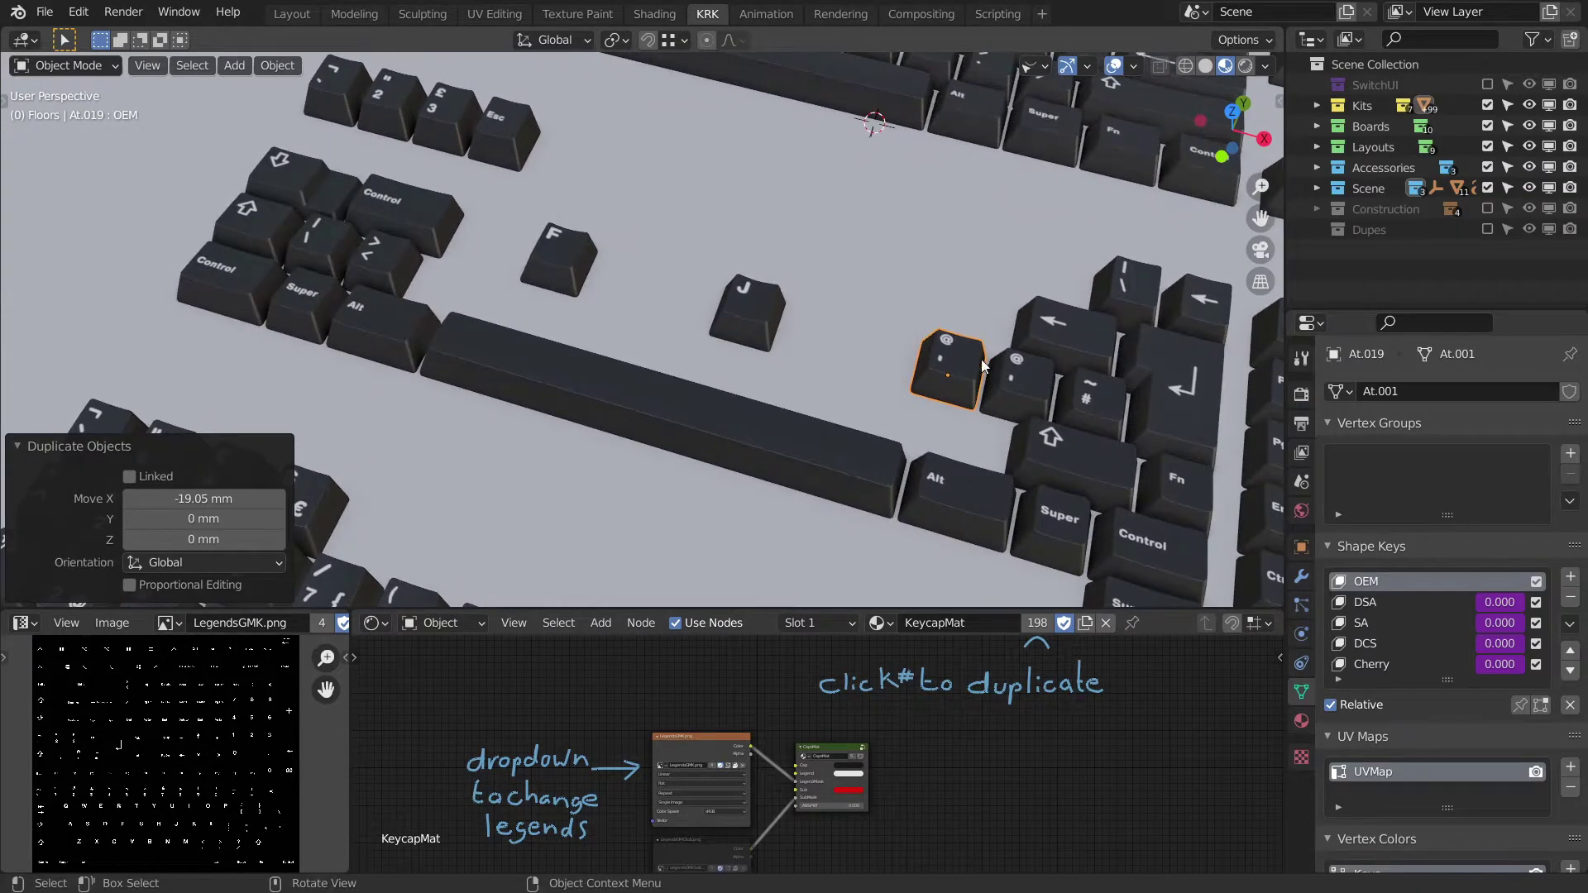
Transfer the UV maps from the pipe keycap beside the left Shift to the duplicated @ keycap.
{"action": "left_click", "coordinate": [325, 242], "text": "shift"}
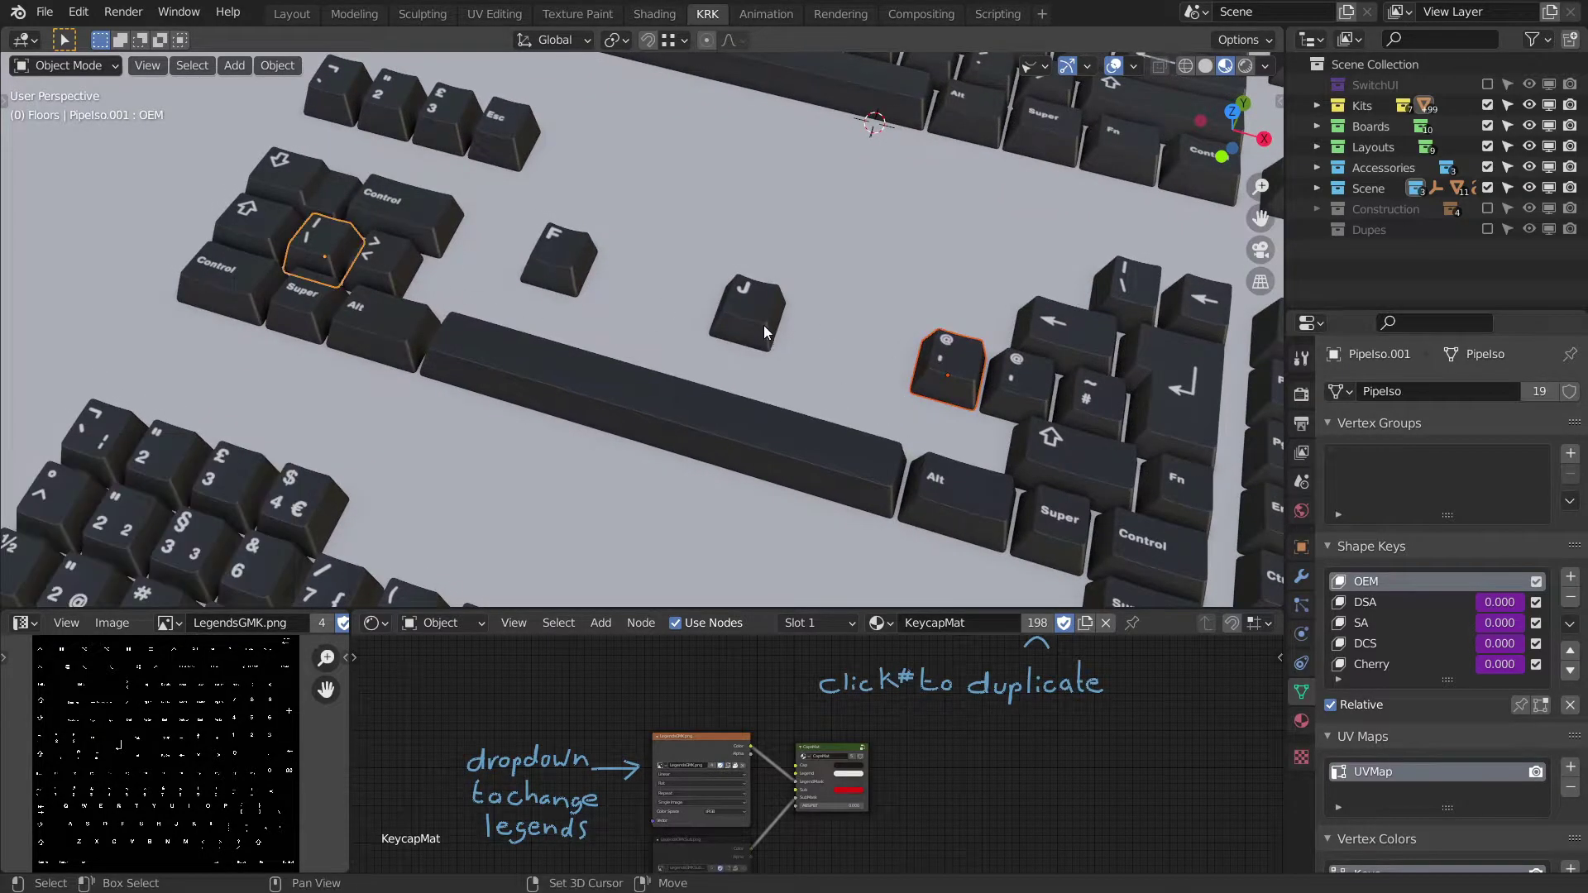
{"action": "middle_click_drag", "start_coordinate": [762, 321], "coordinate": [767, 310], "text": "shift"}
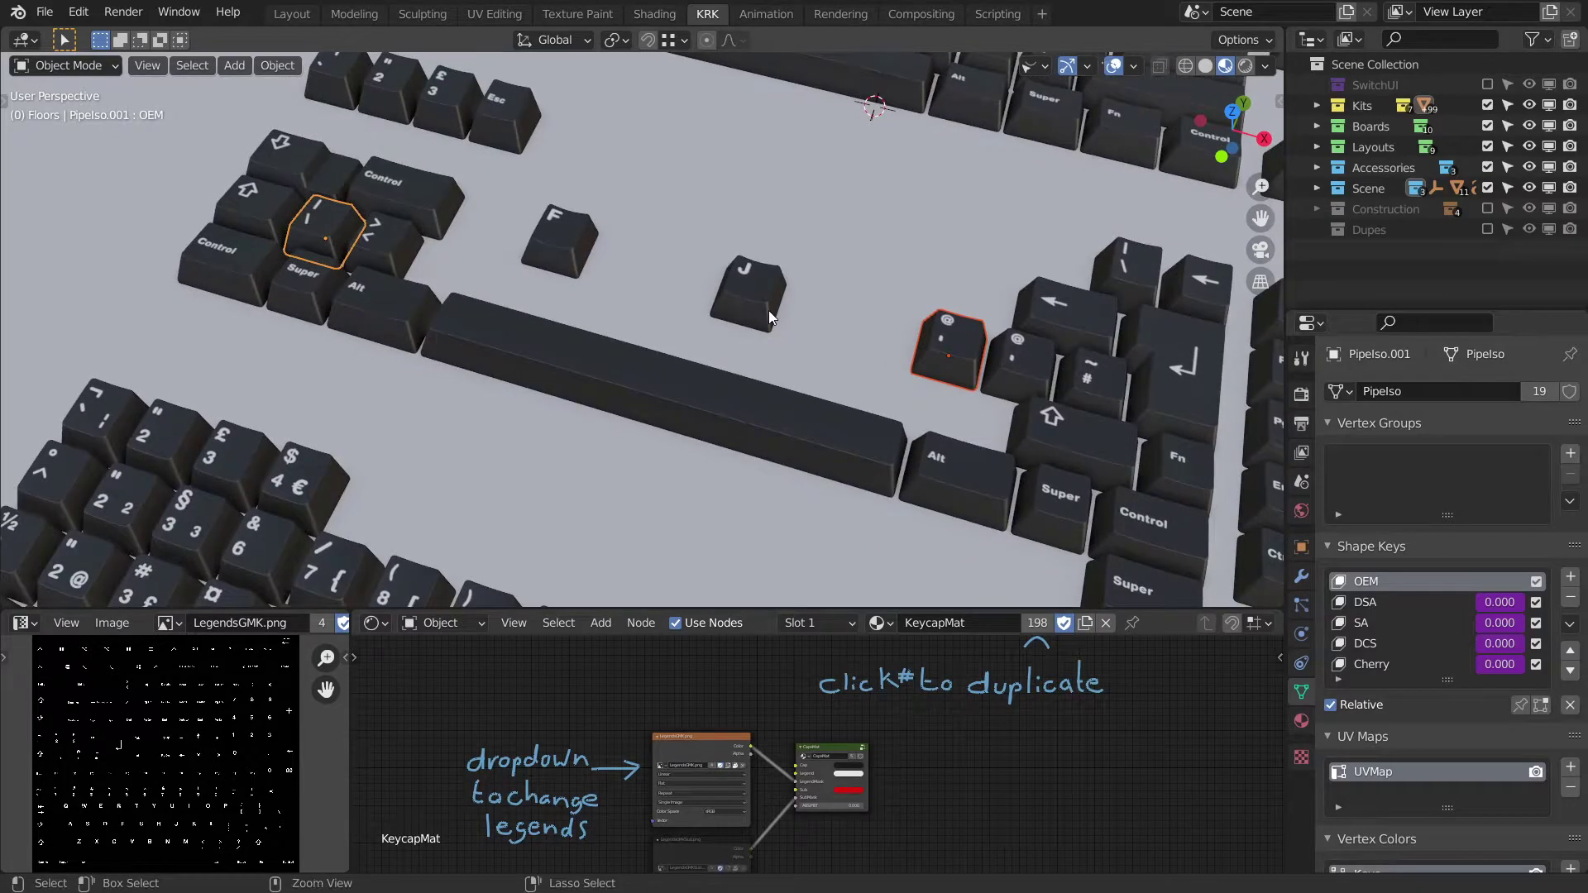
{"action": "key", "text": "ctrl+l"}
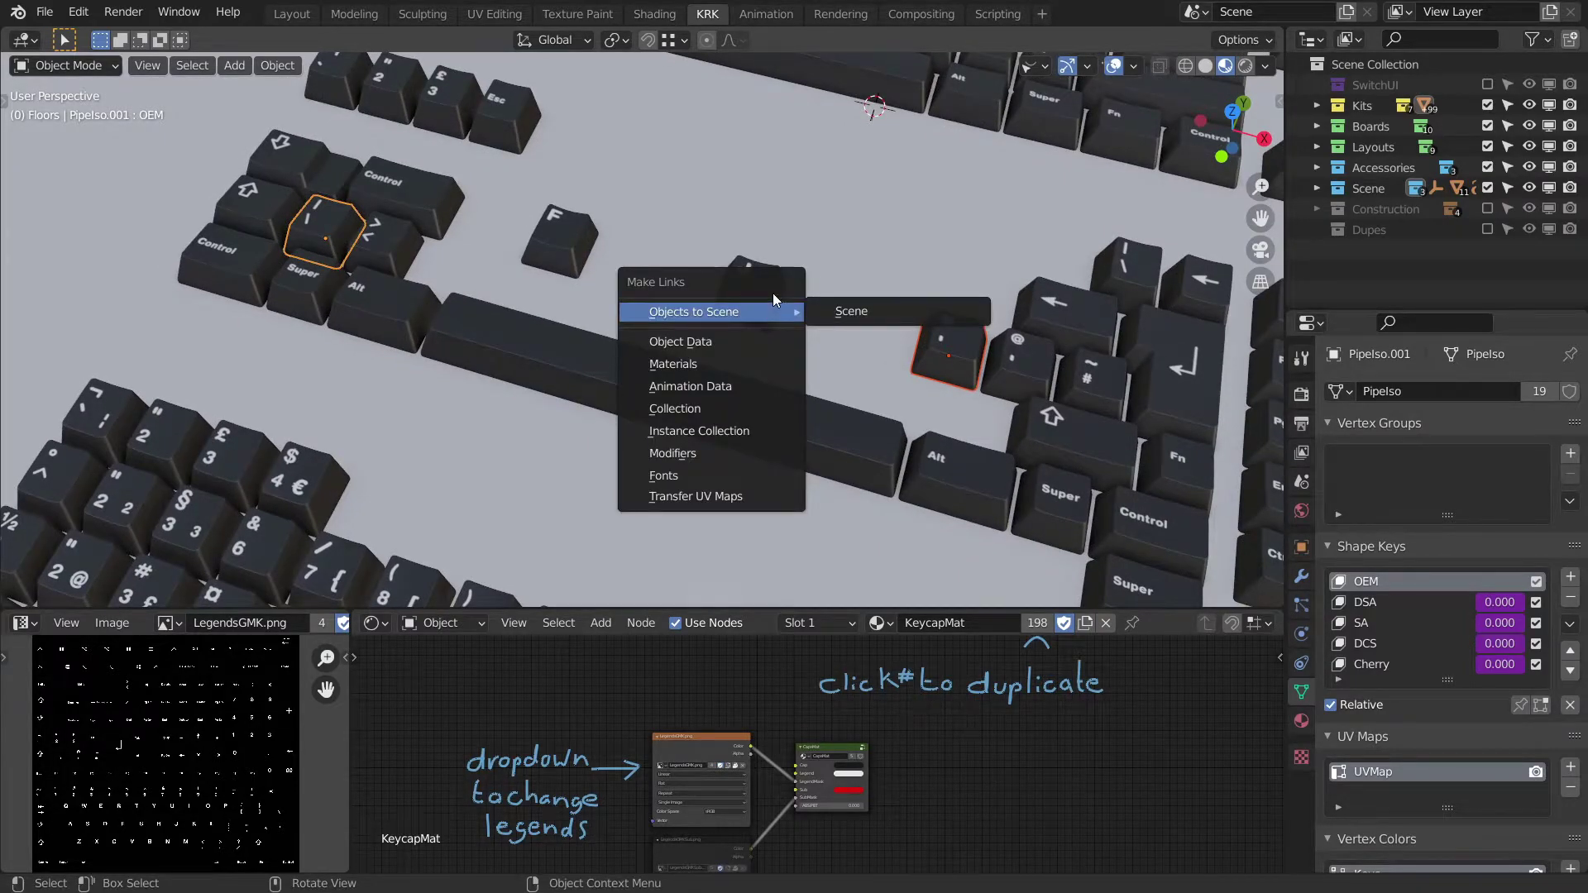
{"action": "left_click", "coordinate": [708, 495]}
{"action": "middle_click_drag", "start_coordinate": [877, 397], "coordinate": [900, 385]}
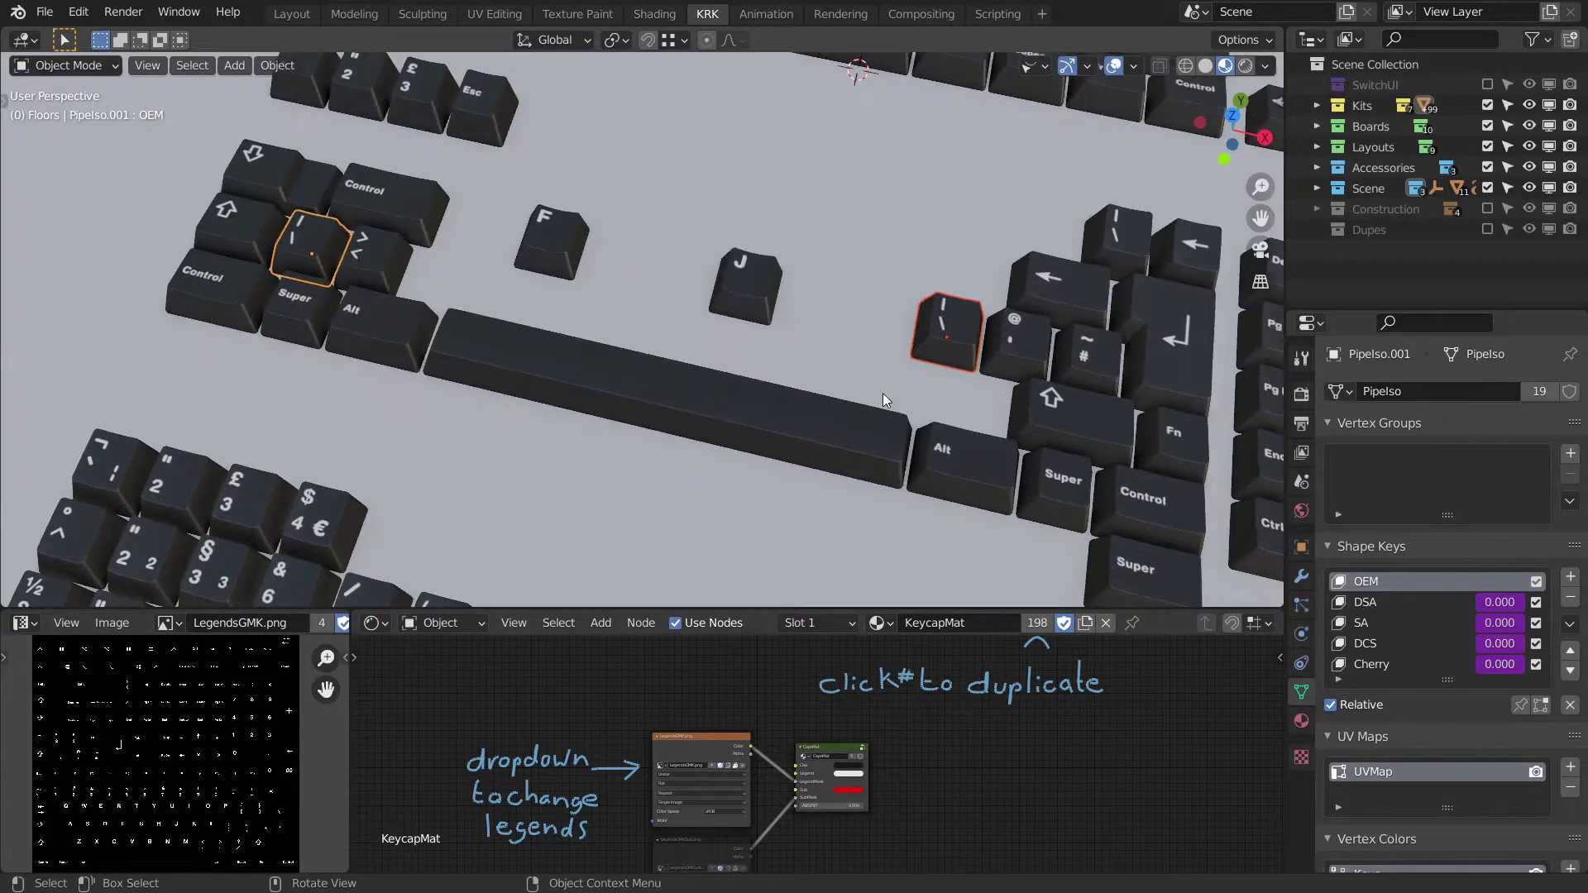
{"action": "middle_click_drag", "start_coordinate": [705, 312], "coordinate": [718, 303]}
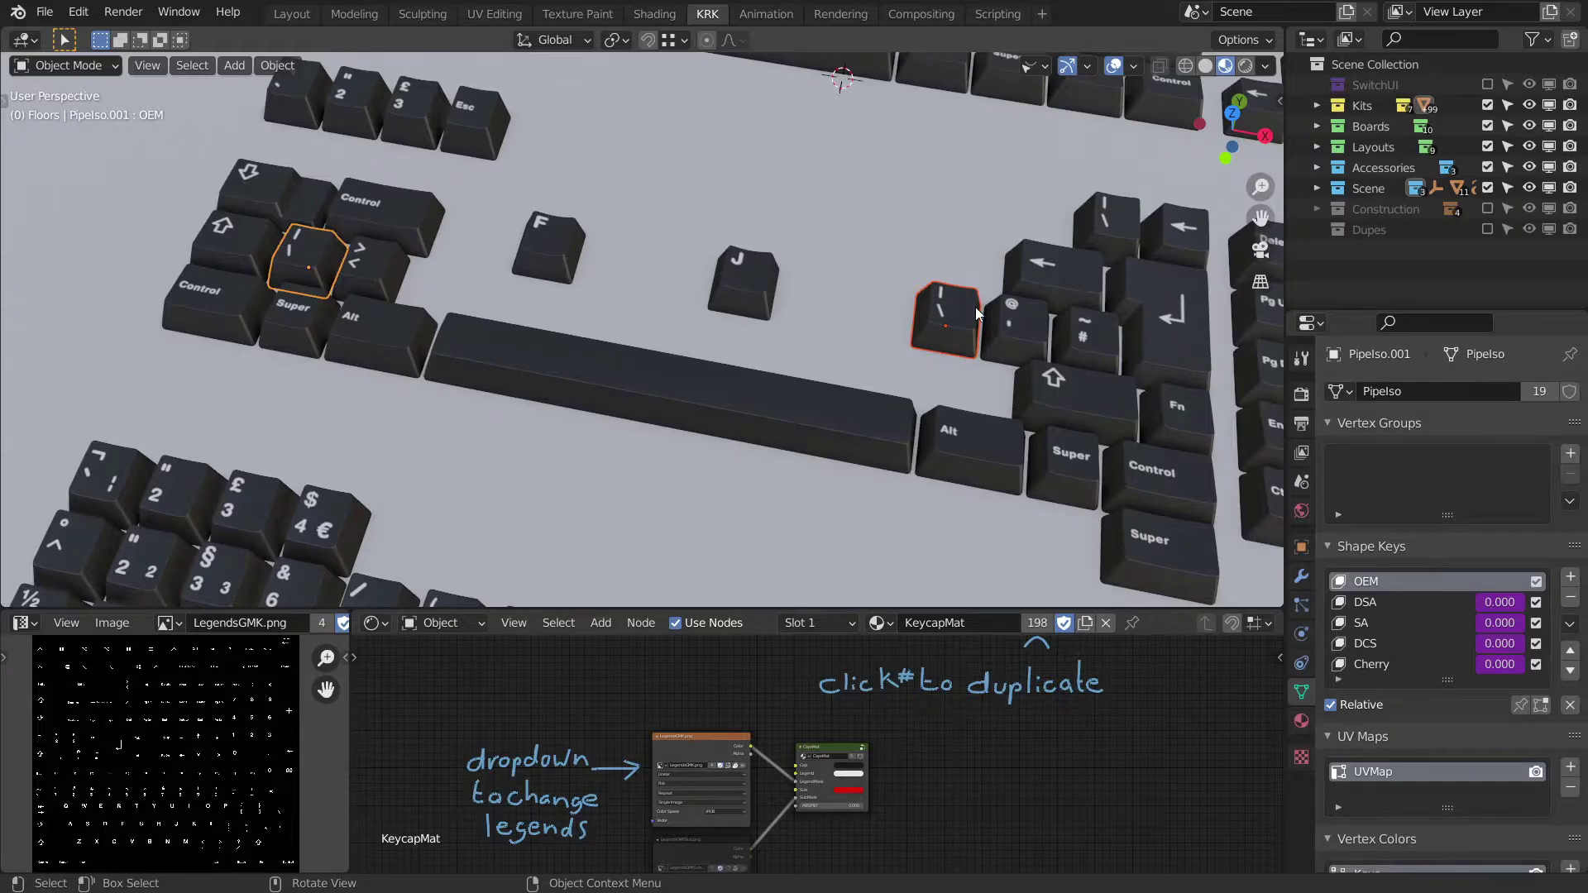
{"action": "mouse_move", "coordinate": [981, 319]}
{"action": "middle_mouse_down"}
{"action": "mouse_move", "coordinate": [955, 311]}
{"action": "mouse_move", "coordinate": [1000, 314]}
{"action": "mouse_move", "coordinate": [976, 308]}
{"action": "middle_mouse_up"}
Examine the relegended duplicate keycap and its mesh data among the surrounding kit keycaps.
{"action": "left_click", "coordinate": [959, 313]}
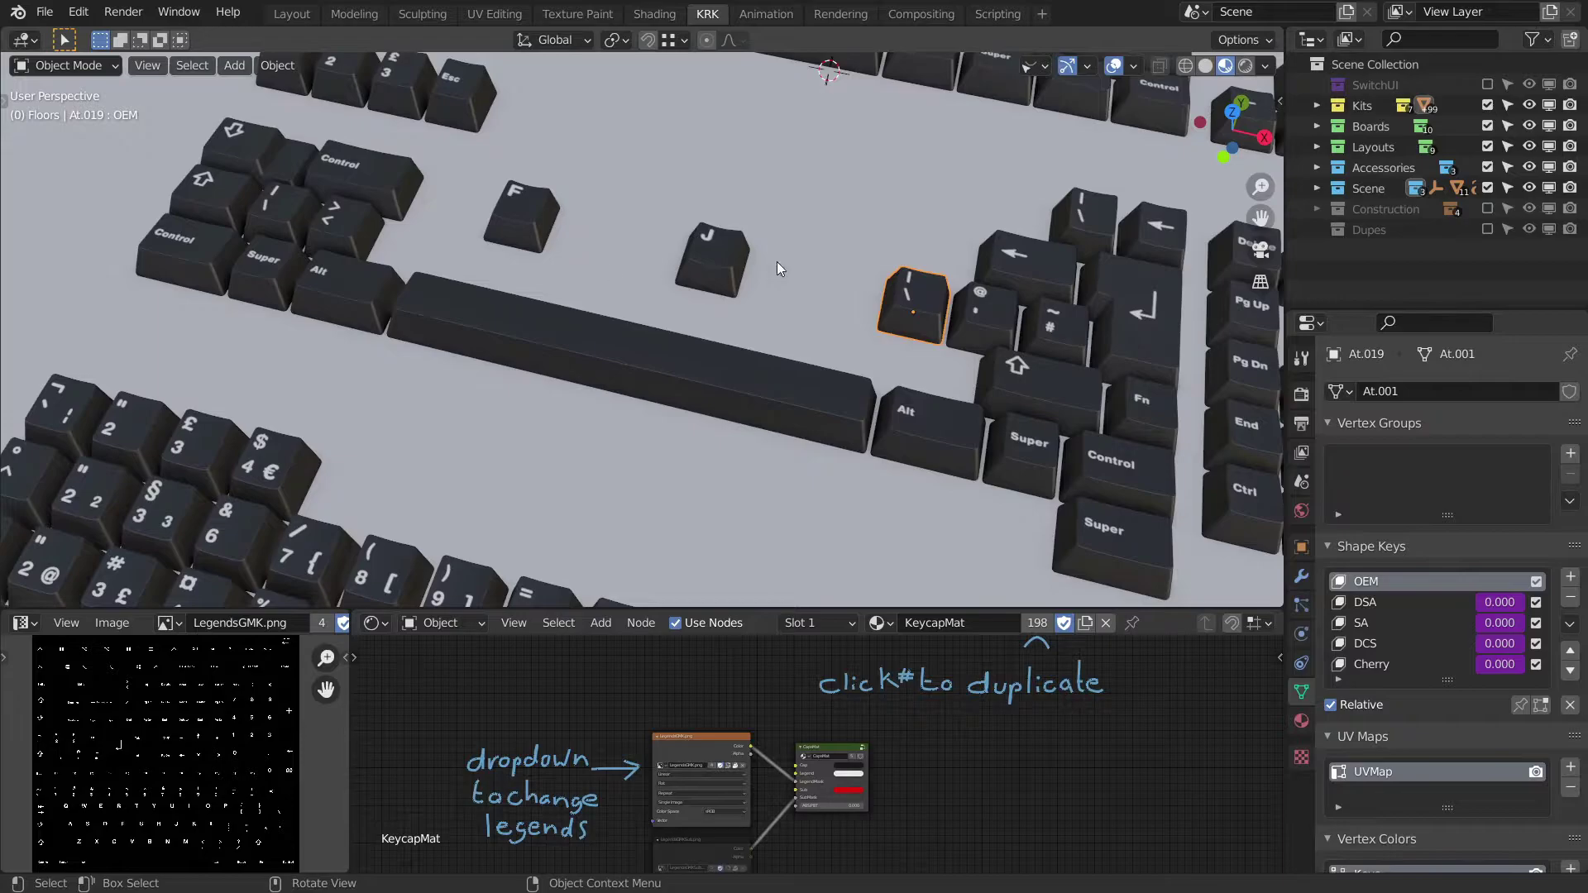
{"action": "middle_click_drag", "start_coordinate": [787, 259], "coordinate": [862, 262]}
{"action": "scroll", "coordinate": [894, 259], "scroll_direction": "down", "scroll_amount": 2}
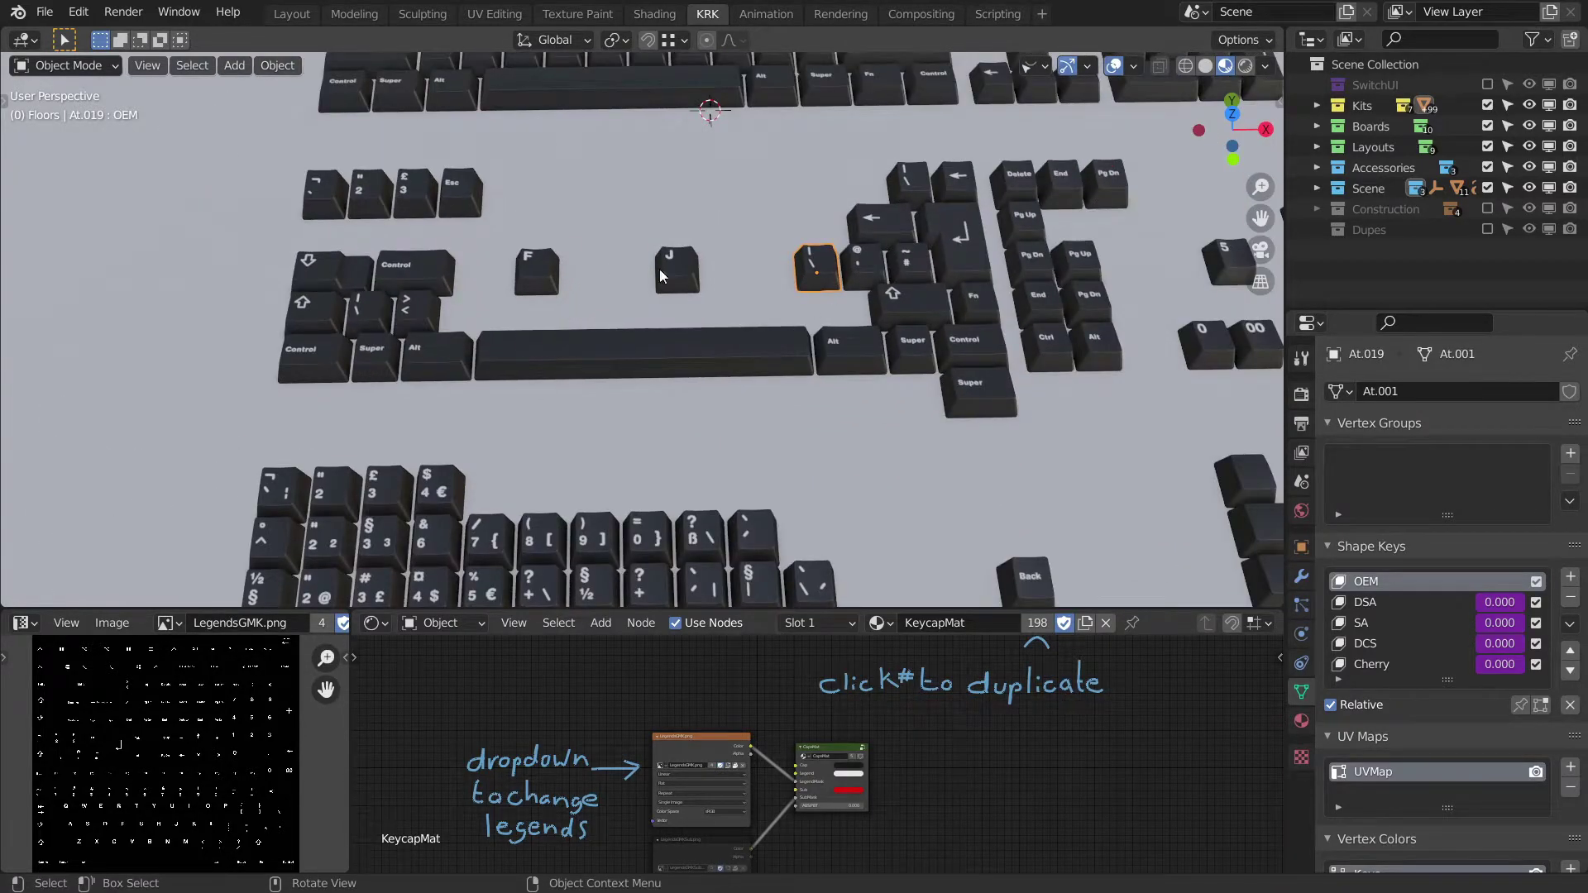
{"action": "scroll", "coordinate": [923, 316], "scroll_direction": "up", "scroll_amount": 5}
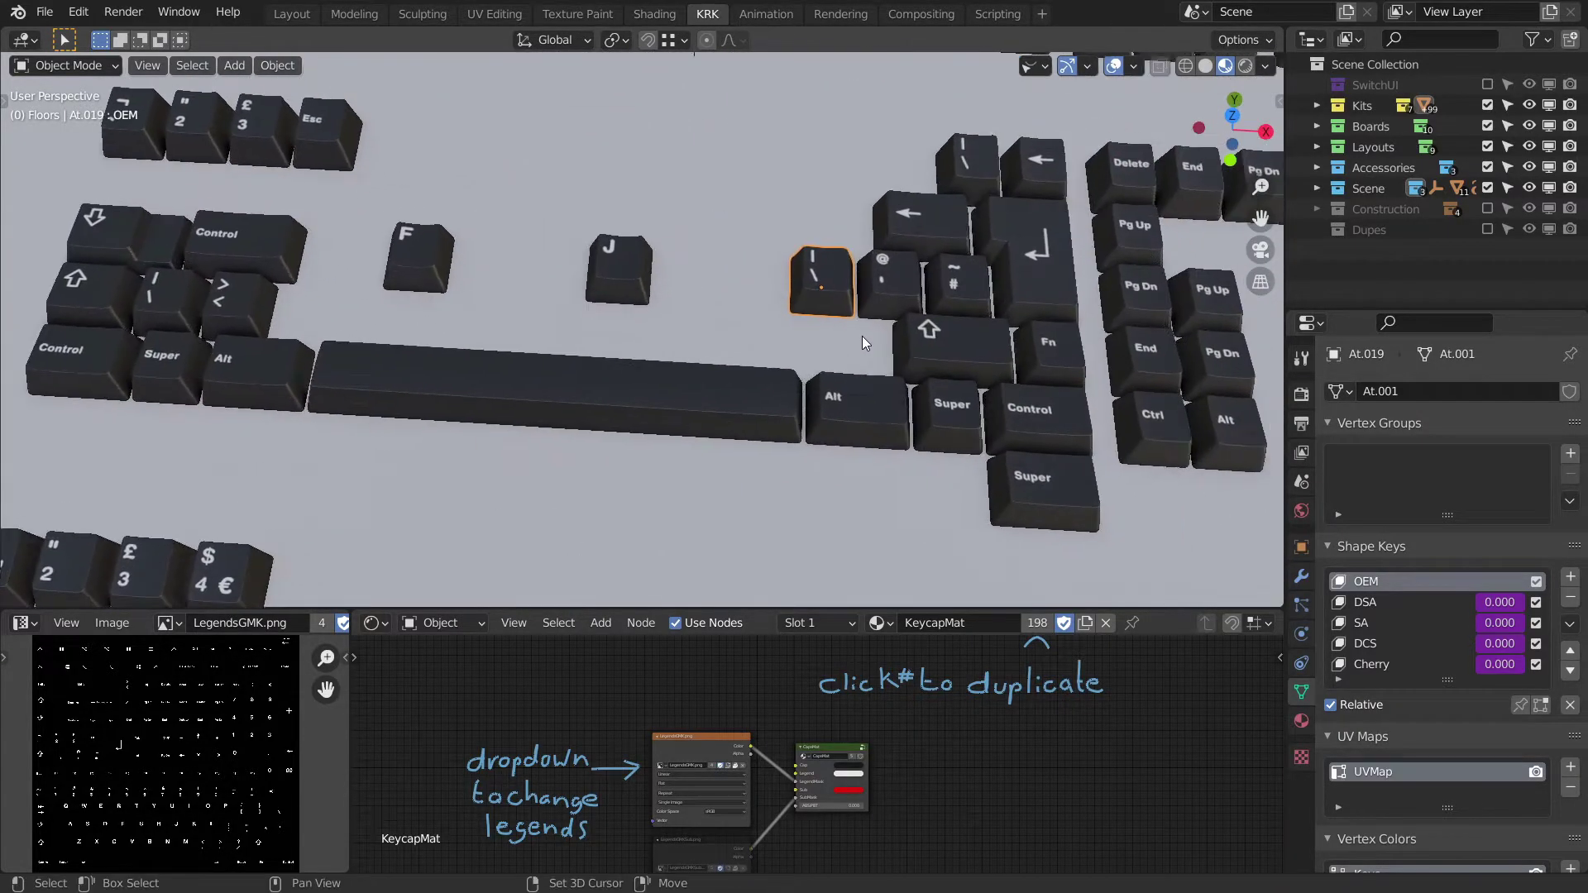
{"action": "mouse_move", "coordinate": [862, 335]}
{"action": "middle_mouse_down"}
{"action": "mouse_move", "coordinate": [891, 319]}
{"action": "mouse_move", "coordinate": [874, 345]}
{"action": "mouse_move", "coordinate": [757, 345]}
{"action": "mouse_move", "coordinate": [810, 326]}
{"action": "mouse_move", "coordinate": [844, 340]}
{"action": "middle_mouse_up"}
{"action": "scroll", "coordinate": [874, 345], "scroll_direction": "down", "scroll_amount": 2}
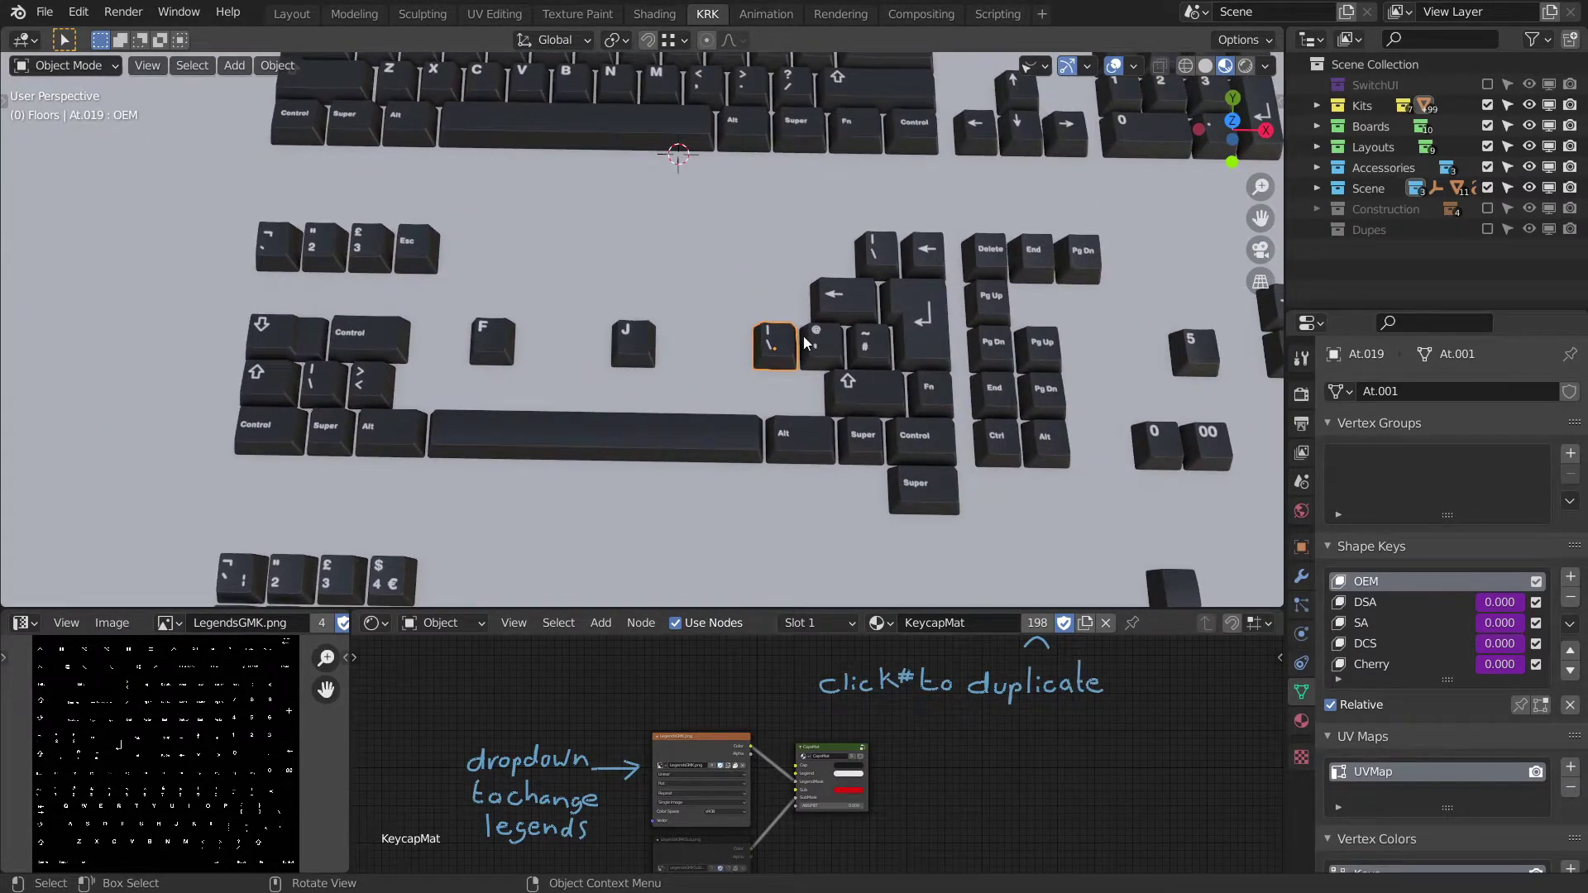
{"action": "scroll", "coordinate": [805, 343], "scroll_direction": "up", "scroll_amount": 2}
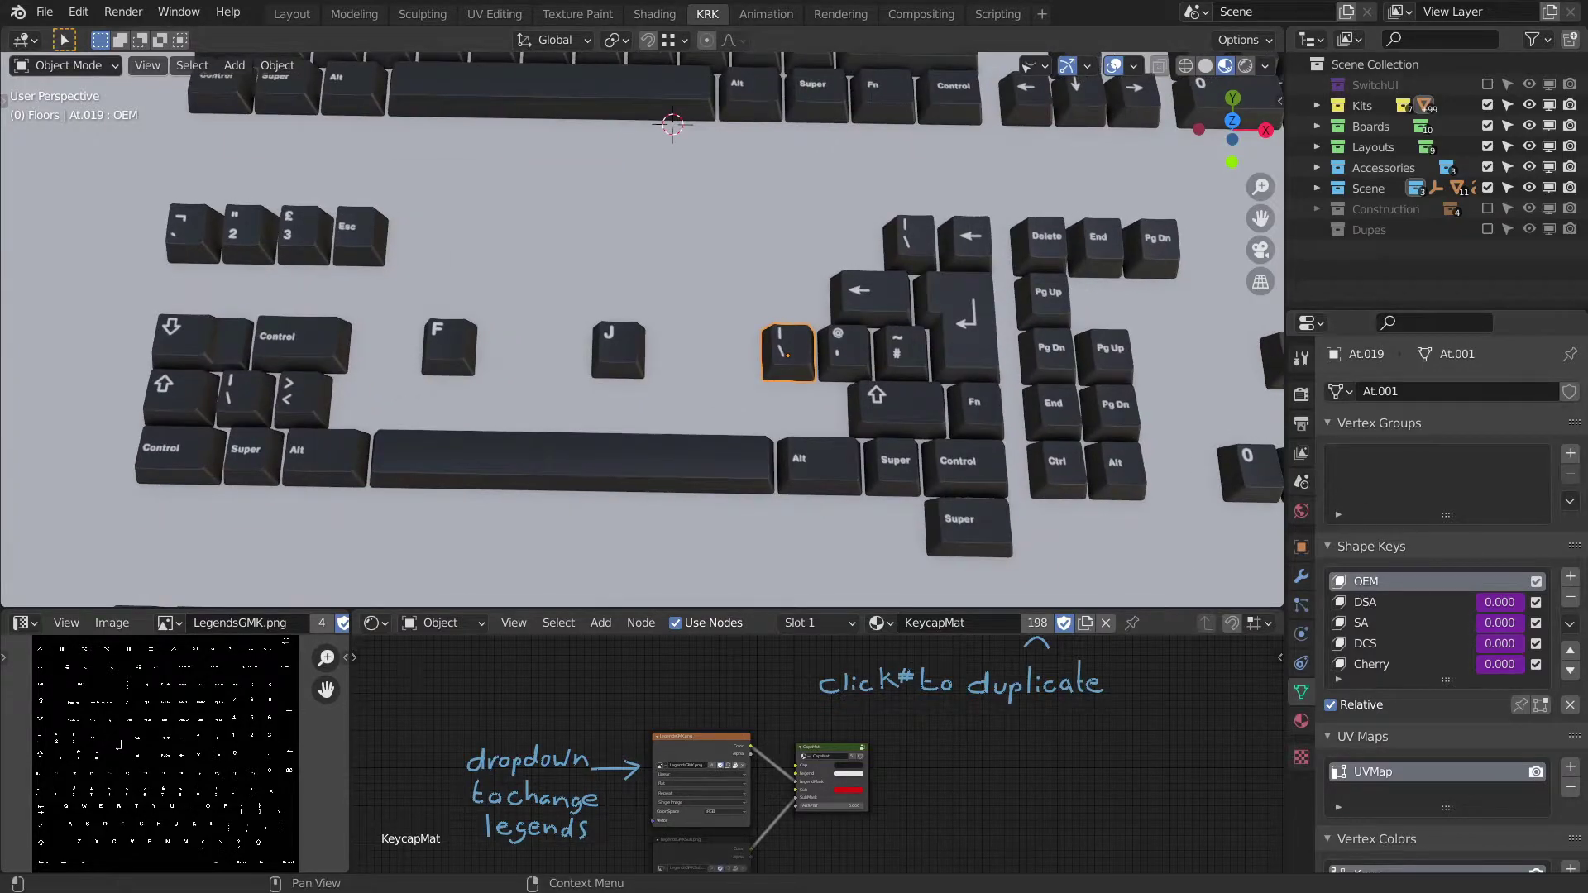
{"action": "middle_click_drag", "start_coordinate": [1052, 449], "coordinate": [1001, 324]}
{"action": "scroll", "coordinate": [1001, 325], "scroll_direction": "down", "scroll_amount": 1}
Exclude the Kits collection from the view layer and enable the SP-111 collection under Boards.
{"action": "left_click", "coordinate": [1487, 105]}
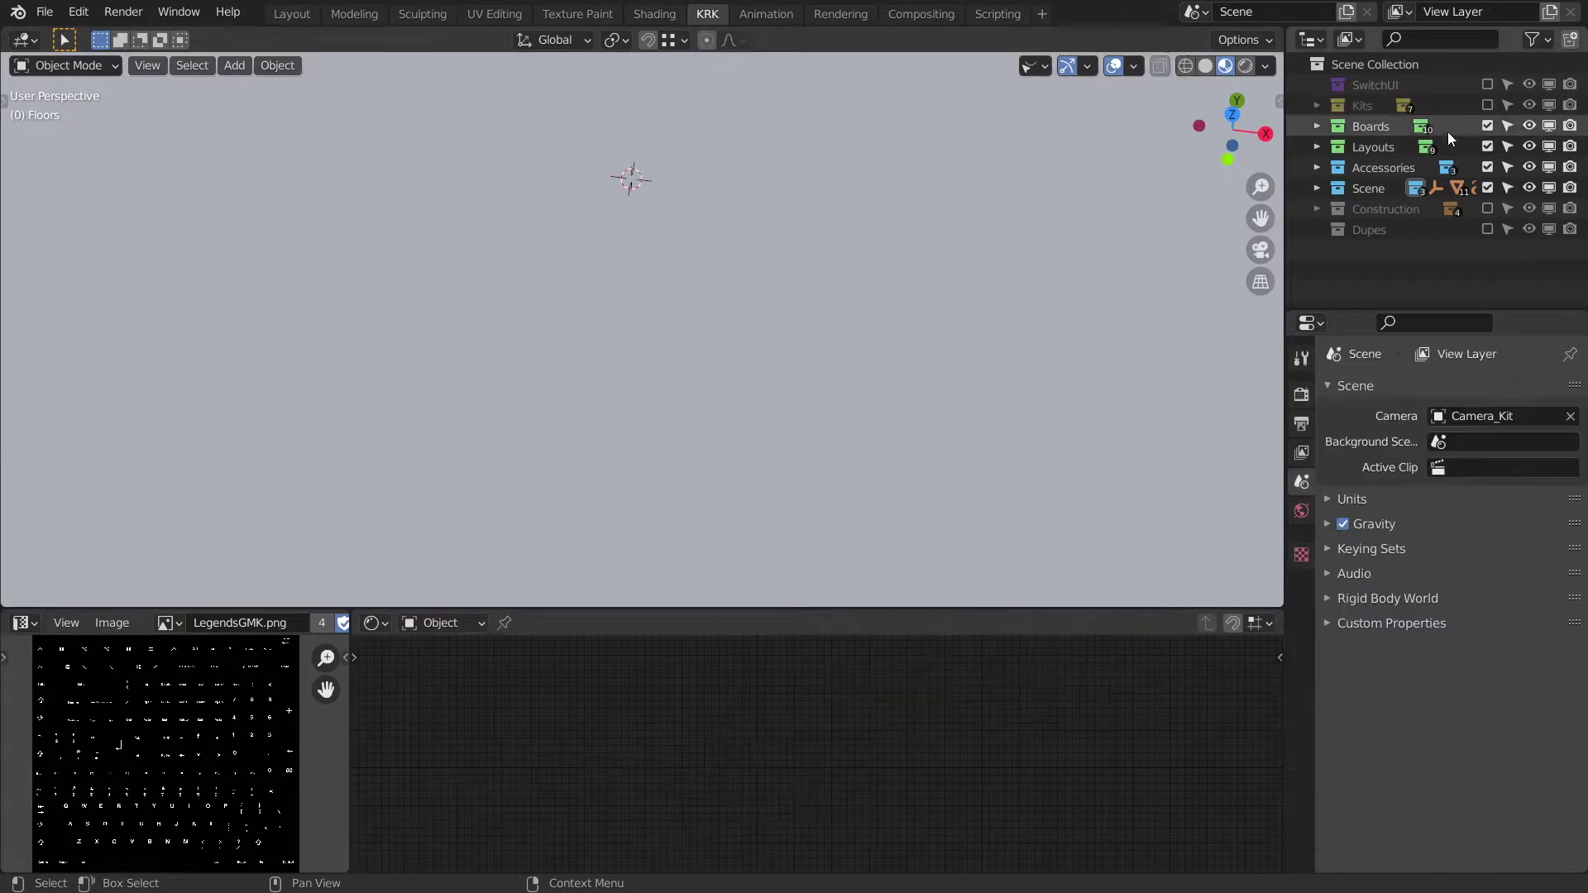
{"action": "left_click", "coordinate": [1321, 126]}
{"action": "scroll", "coordinate": [1440, 207], "scroll_direction": "down", "scroll_amount": 4}
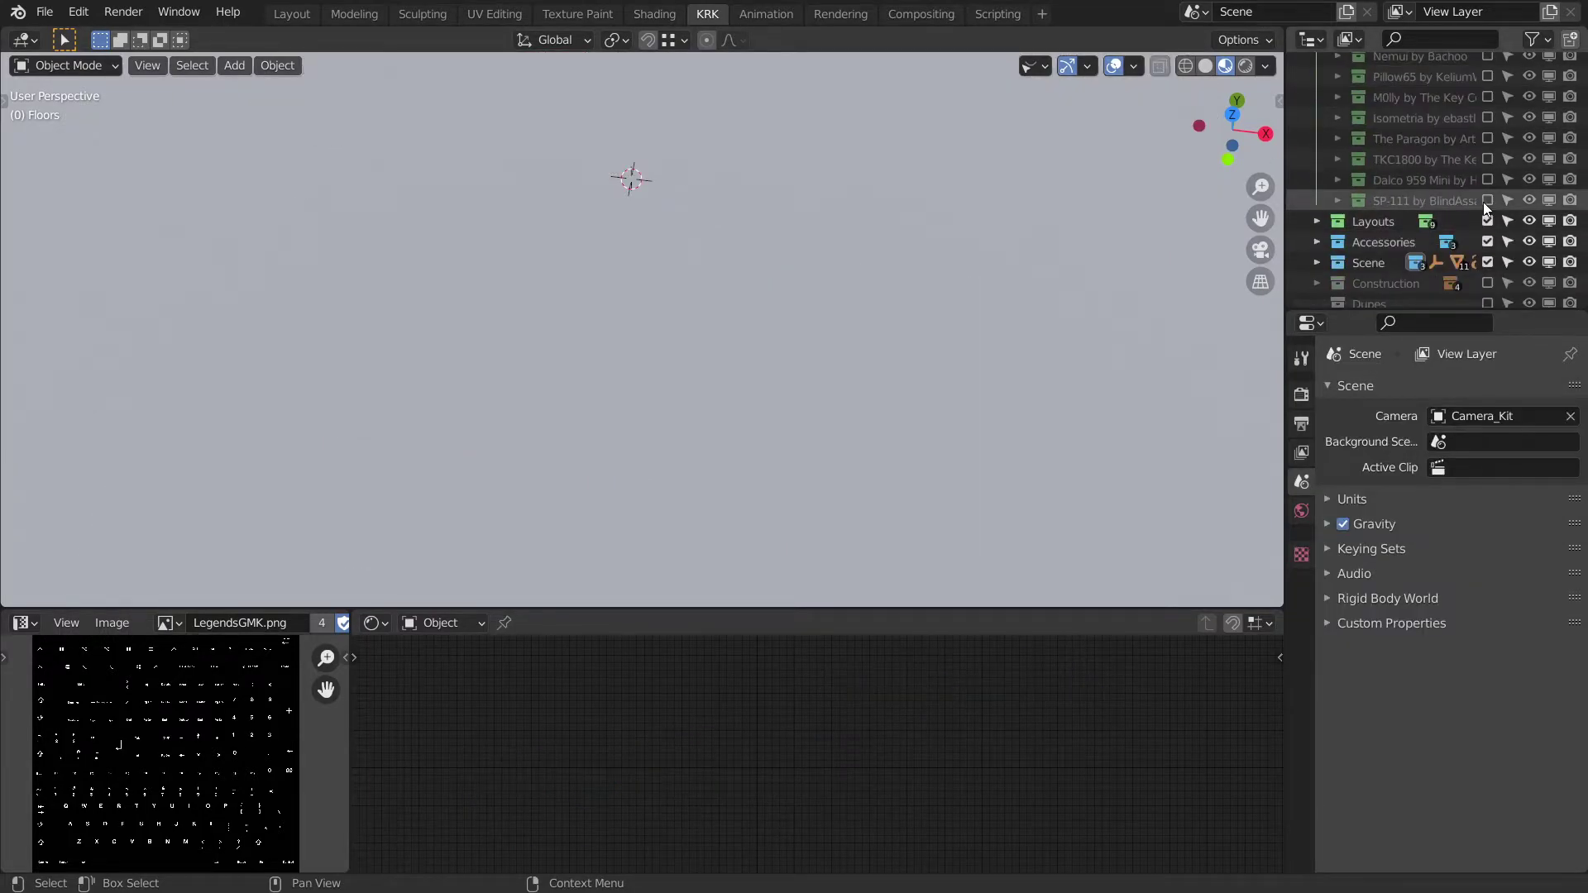
{"action": "left_click", "coordinate": [1486, 200]}
Replace the mesh data of the K keycap on the SP-111 board with Switch_Simple.
{"action": "middle_click_drag", "start_coordinate": [814, 285], "coordinate": [915, 341]}
{"action": "scroll", "coordinate": [842, 304], "scroll_direction": "up", "scroll_amount": 1}
{"action": "middle_click_drag", "start_coordinate": [808, 297], "coordinate": [736, 315], "text": "shift"}
{"action": "left_click", "coordinate": [817, 330]}
{"action": "scroll", "coordinate": [876, 305], "scroll_direction": "up", "scroll_amount": 2}
{"action": "scroll", "coordinate": [736, 315], "scroll_direction": "up", "scroll_amount": 2}
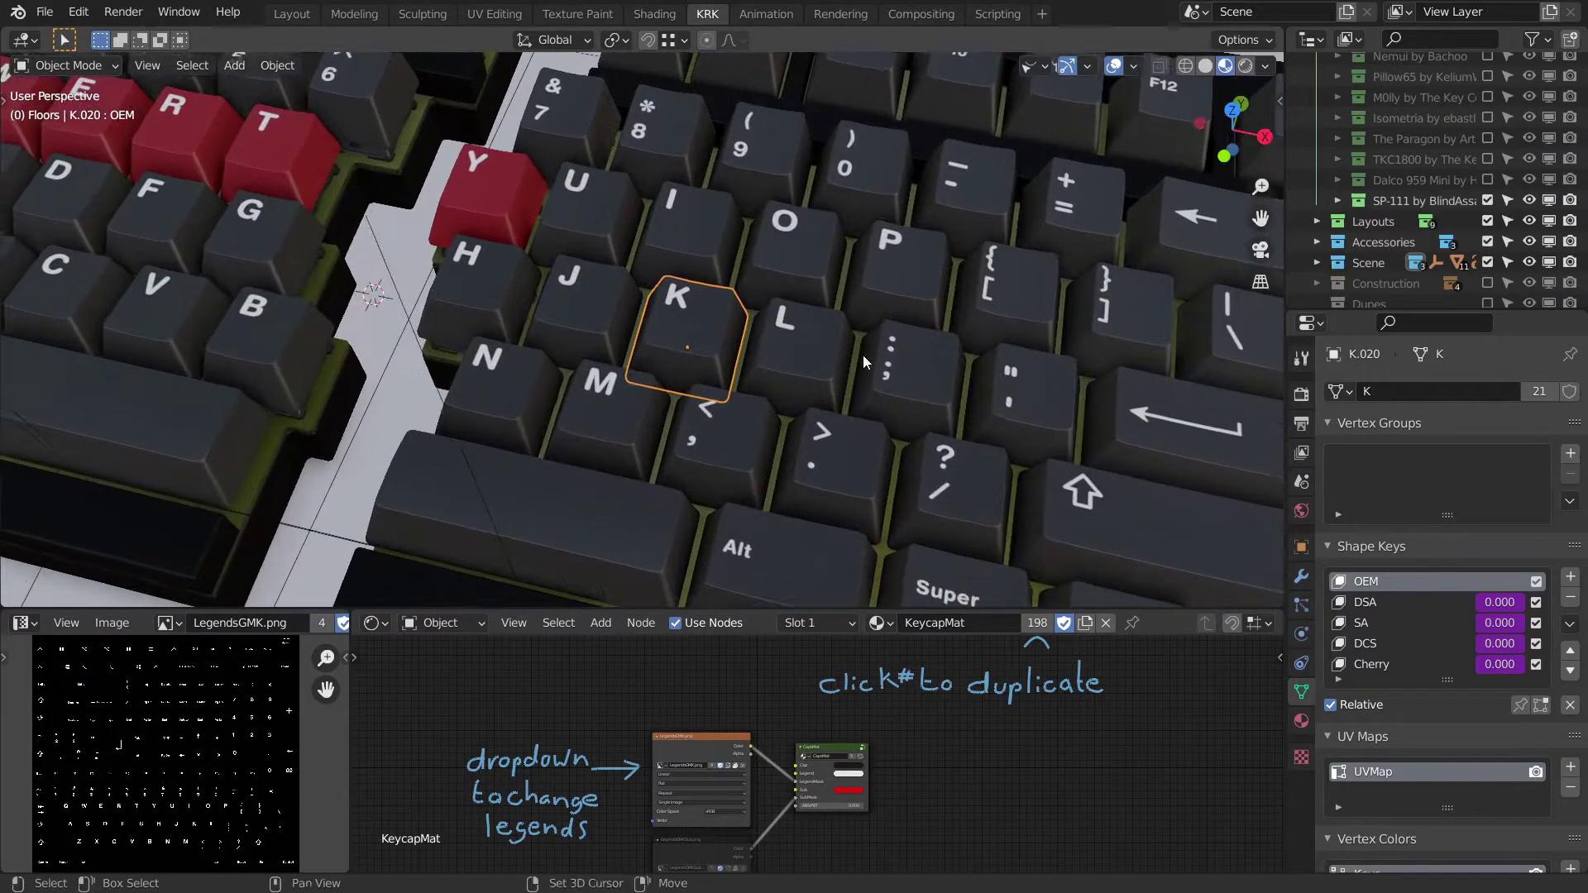
{"action": "left_click", "coordinate": [1339, 392]}
{"action": "type", "text": "swi"}
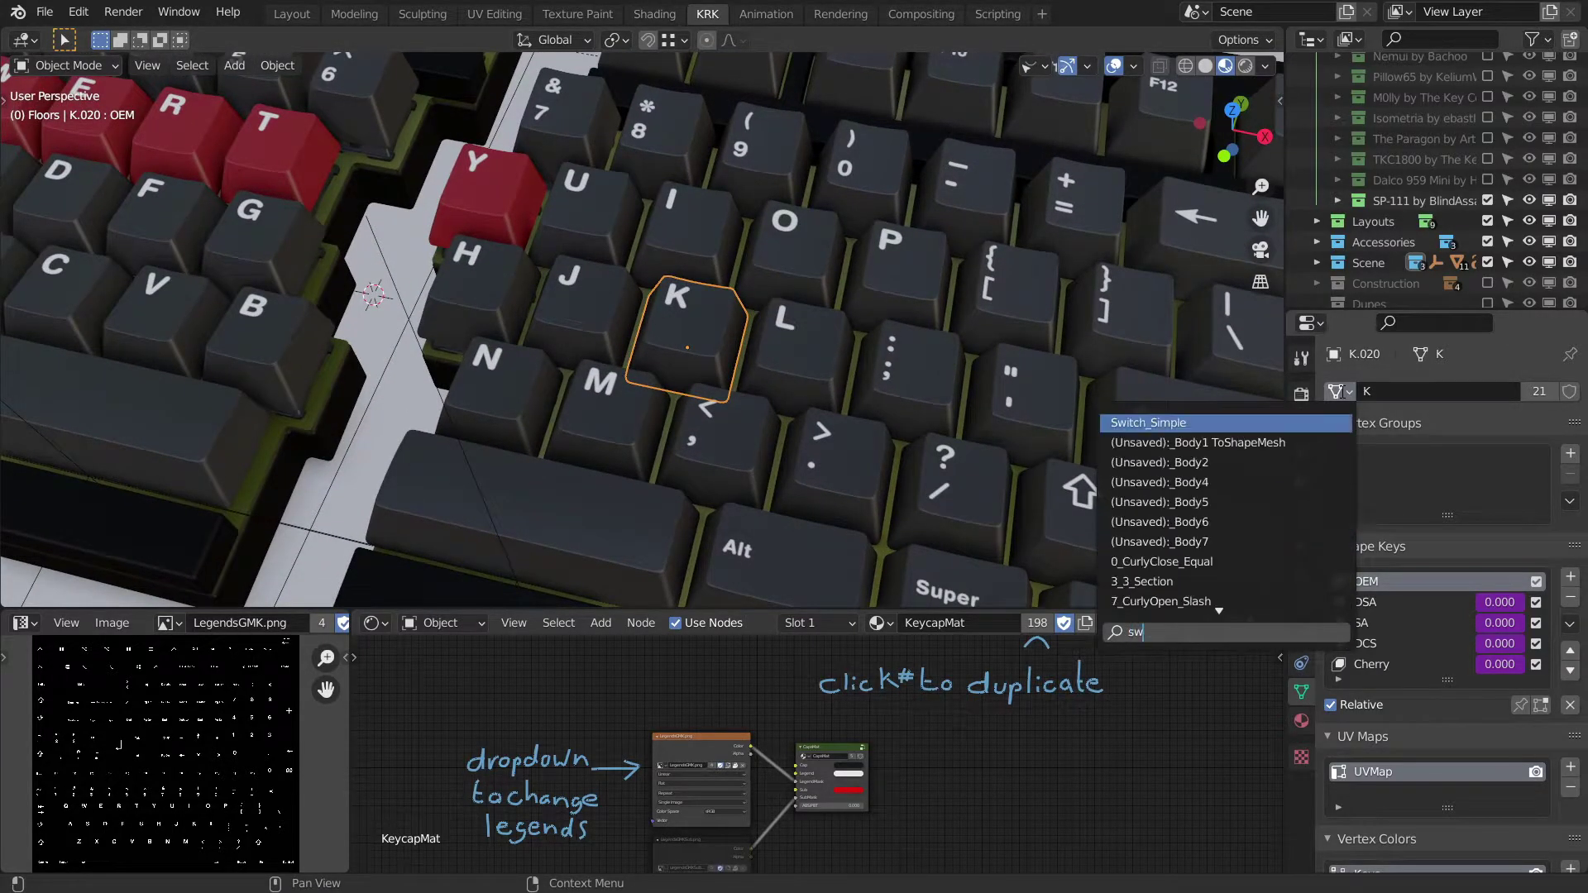
{"action": "left_click", "coordinate": [1181, 423]}
Link the K position's switch object data to the J, I, O, P, L, M, bracket, semicolon, quote, comma, period and slash keycaps.
{"action": "middle_click_drag", "start_coordinate": [880, 342], "coordinate": [856, 237]}
{"action": "left_click", "coordinate": [780, 207]}
{"action": "left_click", "coordinate": [897, 271], "text": "shift"}
{"action": "left_click", "coordinate": [640, 249], "text": "shift"}
{"action": "left_click", "coordinate": [879, 400], "text": "shift"}
{"action": "left_click", "coordinate": [645, 411], "text": "shift"}
{"action": "left_click", "coordinate": [579, 355], "text": "shift"}
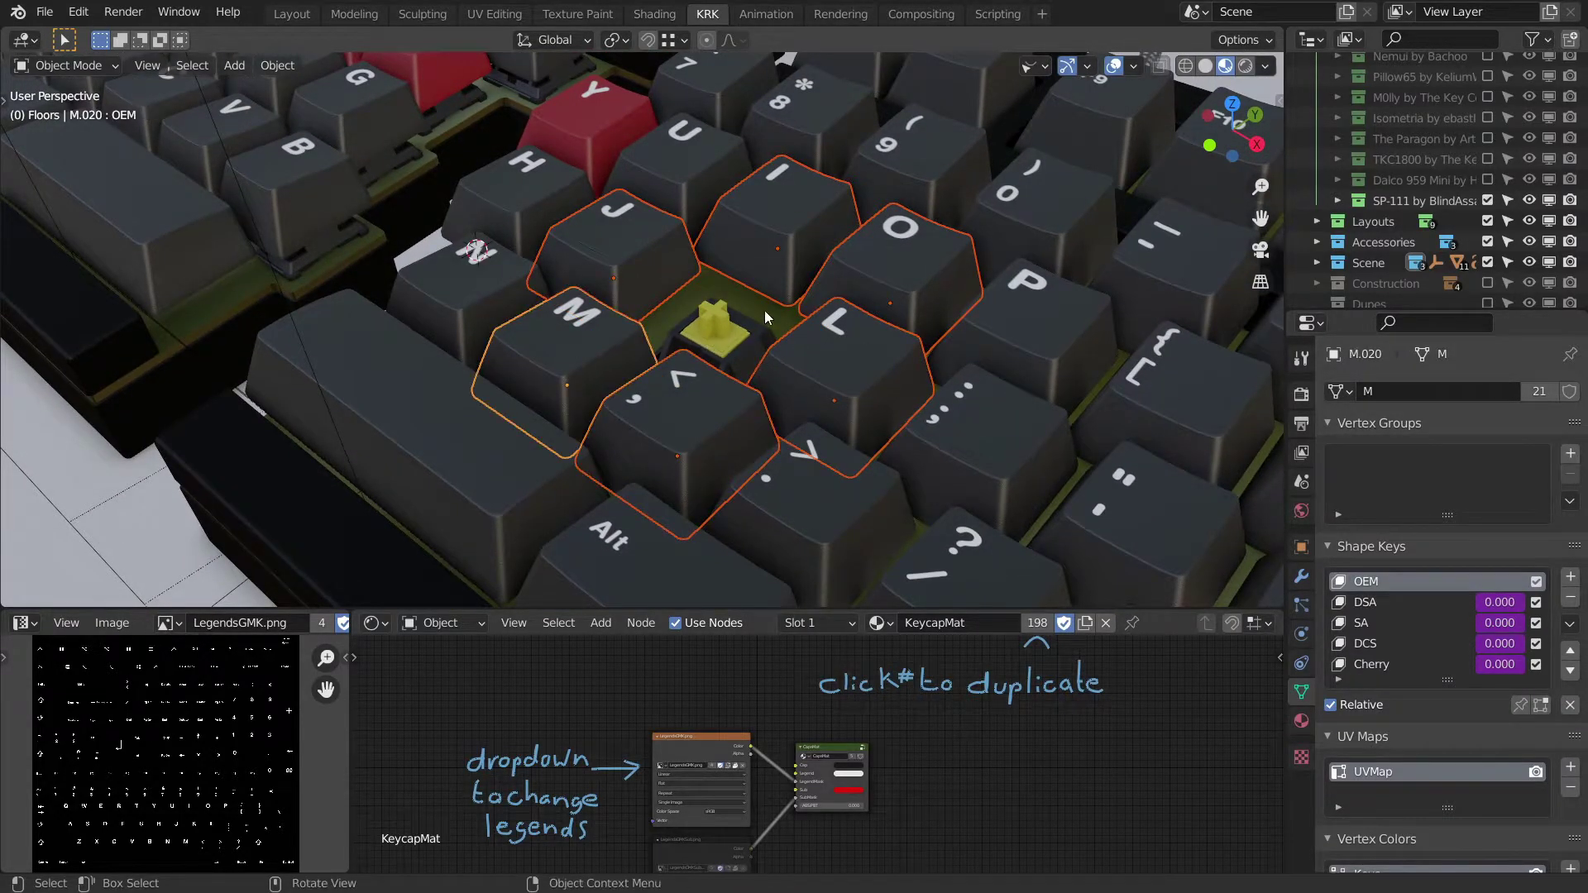
{"action": "middle_click_drag", "start_coordinate": [766, 311], "coordinate": [771, 261]}
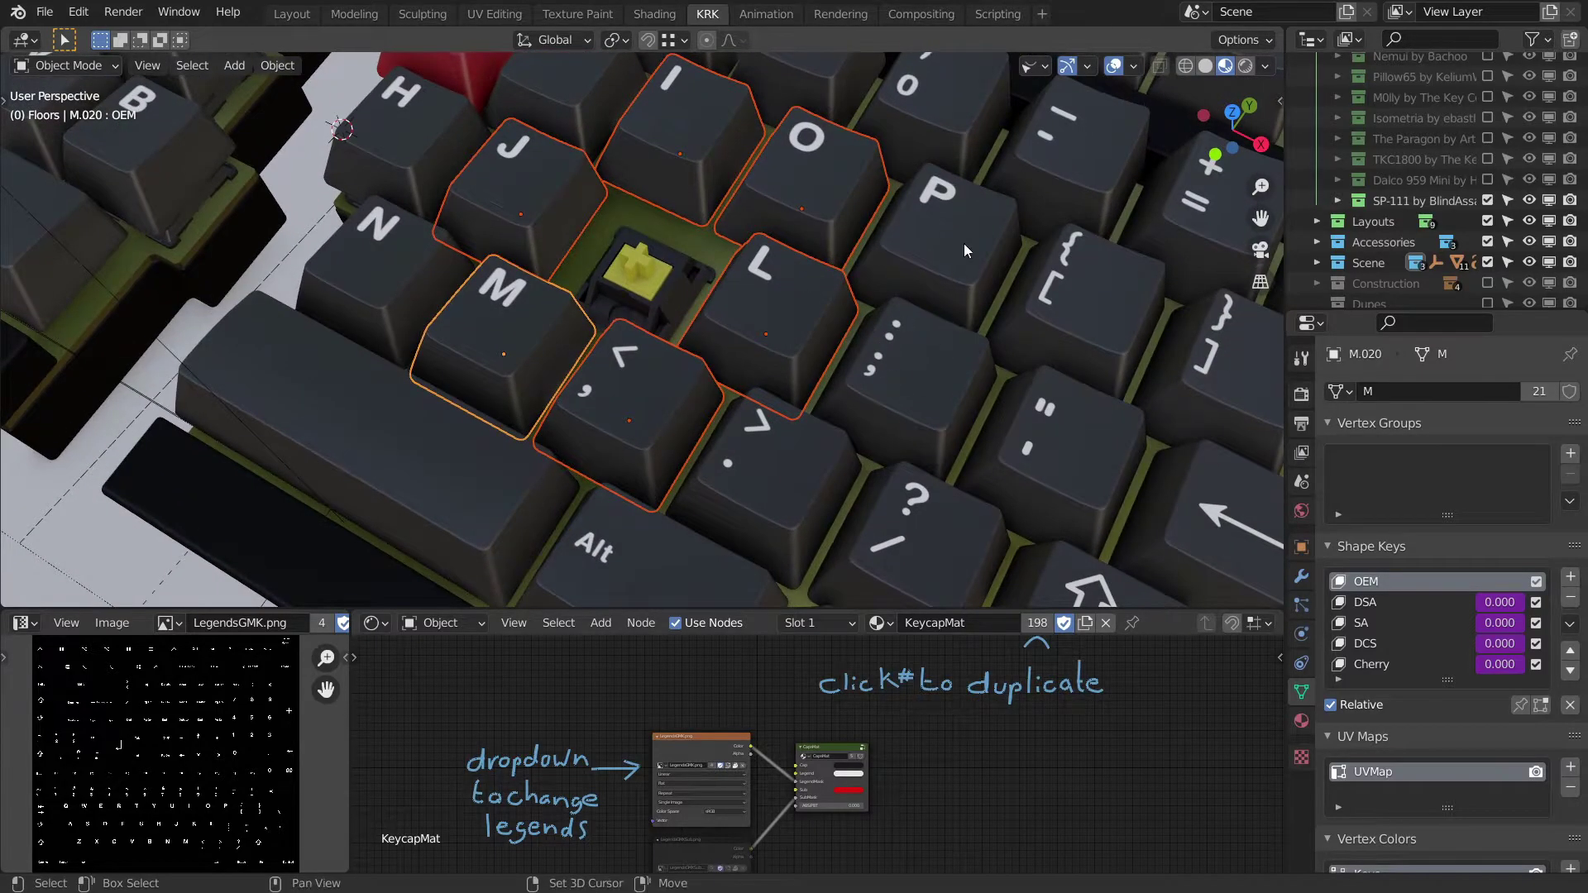
{"action": "left_click", "coordinate": [964, 243], "text": "shift"}
{"action": "left_click", "coordinate": [896, 368], "text": "shift"}
{"action": "left_click", "coordinate": [1062, 286], "text": "shift"}
{"action": "left_click", "coordinate": [1034, 430], "text": "shift"}
{"action": "left_click", "coordinate": [770, 463], "text": "shift"}
{"action": "left_click", "coordinate": [901, 517], "text": "shift"}
{"action": "middle_click_drag", "start_coordinate": [834, 418], "coordinate": [753, 240]}
{"action": "left_click", "coordinate": [739, 284], "text": "shift"}
{"action": "key", "text": "ctrl+l"}
{"action": "left_click", "coordinate": [776, 279]}
Link the switch object data to the 9, 0, minus, F8, F9 and F10 keycaps.
{"action": "scroll", "coordinate": [802, 265], "scroll_direction": "down", "scroll_amount": 3}
{"action": "left_click", "coordinate": [752, 240]}
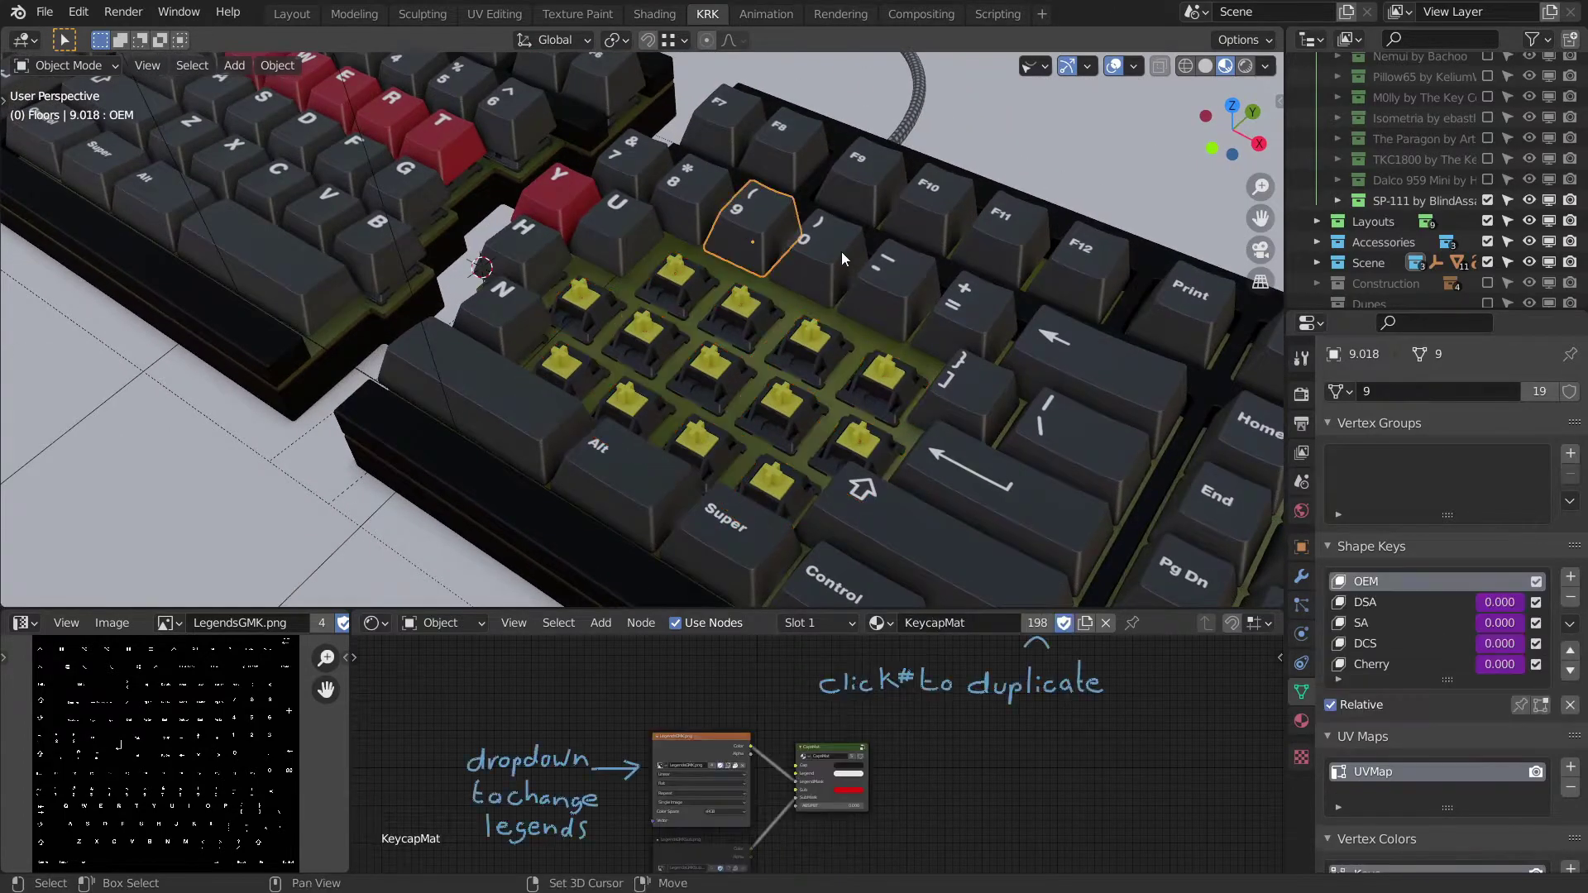
{"action": "left_click", "coordinate": [830, 167], "text": "shift"}
{"action": "left_click", "coordinate": [782, 153], "text": "shift"}
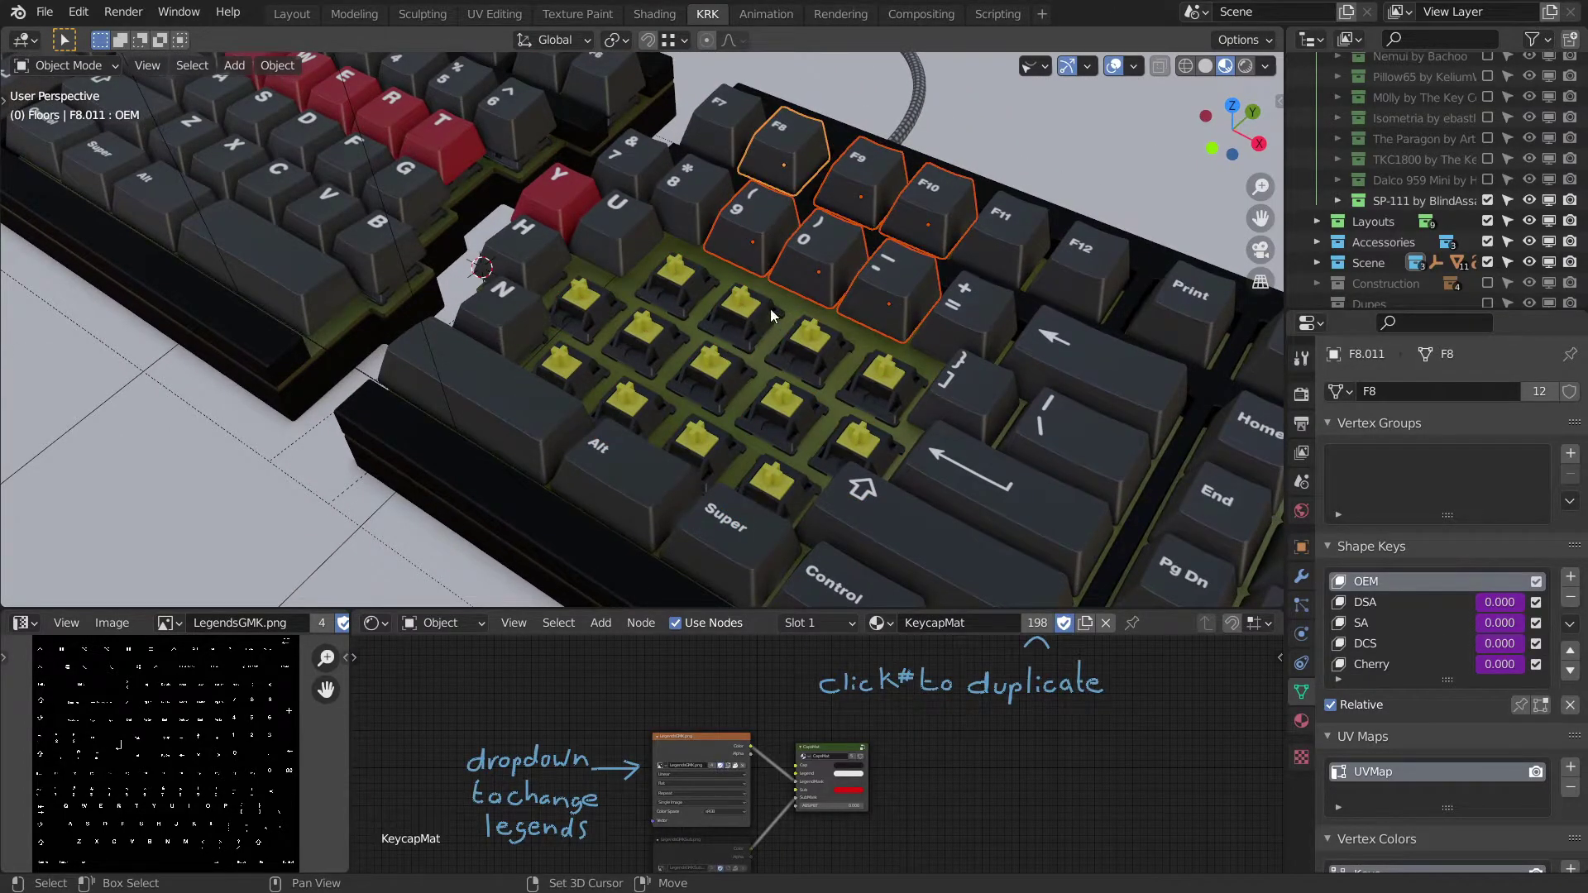
{"action": "left_click", "coordinate": [761, 310], "text": "shift"}
{"action": "key", "text": "ctrl+l"}
{"action": "left_click", "coordinate": [758, 301]}
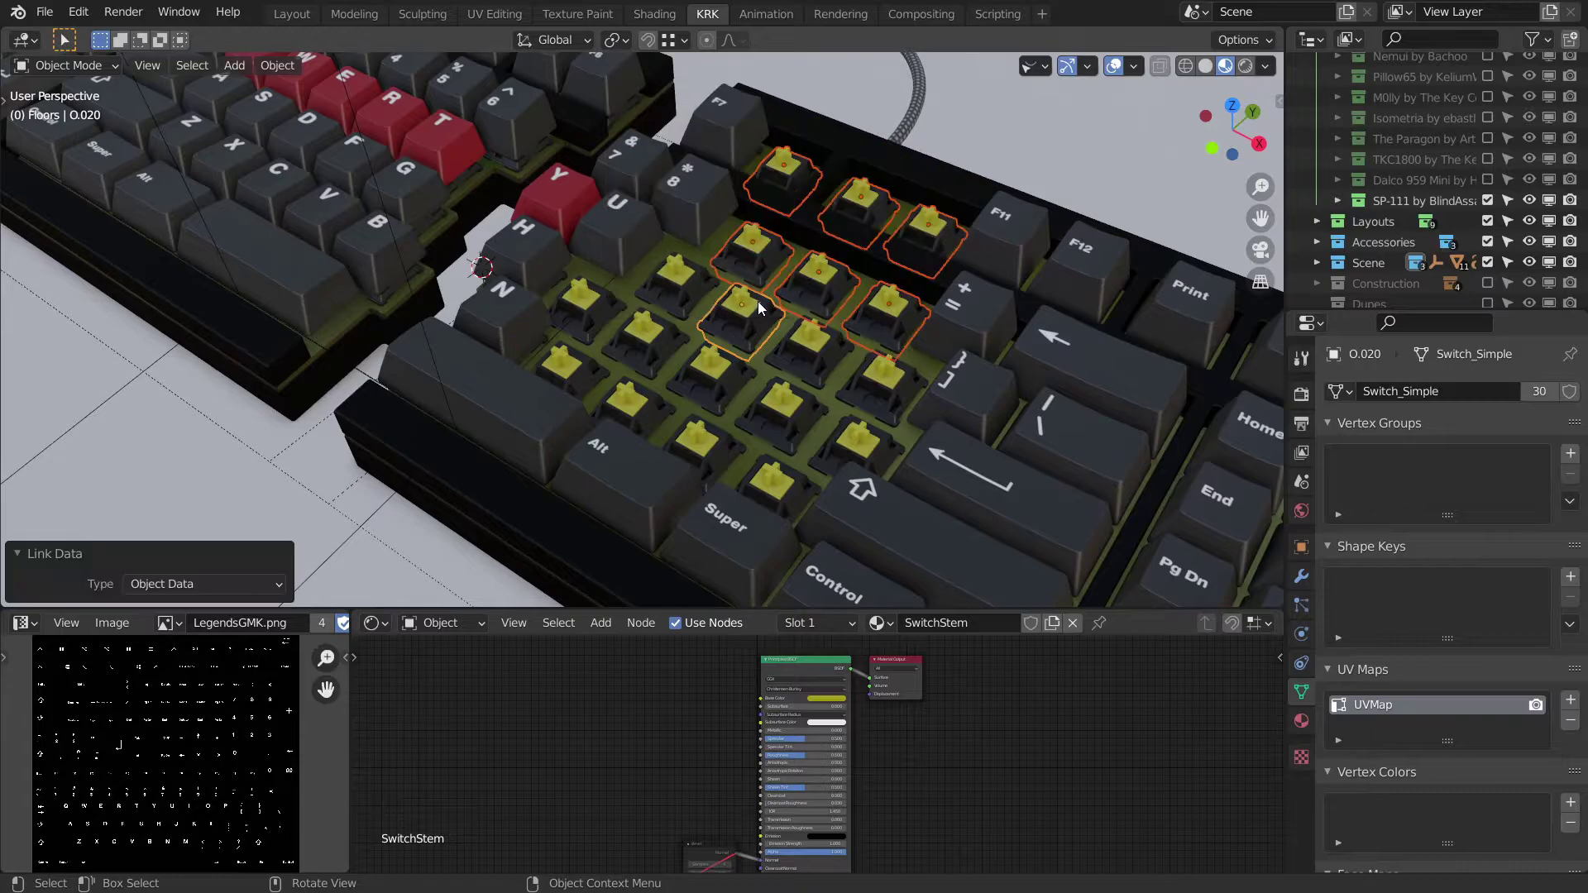
Examine the switches under the G and B keycaps and the navigation keycaps at the board's far end.
{"action": "middle_click_drag", "start_coordinate": [748, 299], "coordinate": [657, 281]}
{"action": "scroll", "coordinate": [778, 325], "scroll_direction": "up", "scroll_amount": 4}
{"action": "left_click", "coordinate": [772, 299]}
{"action": "scroll", "coordinate": [666, 277], "scroll_direction": "down", "scroll_amount": 2}
{"action": "middle_click_drag", "start_coordinate": [544, 263], "coordinate": [597, 305], "text": "shift"}
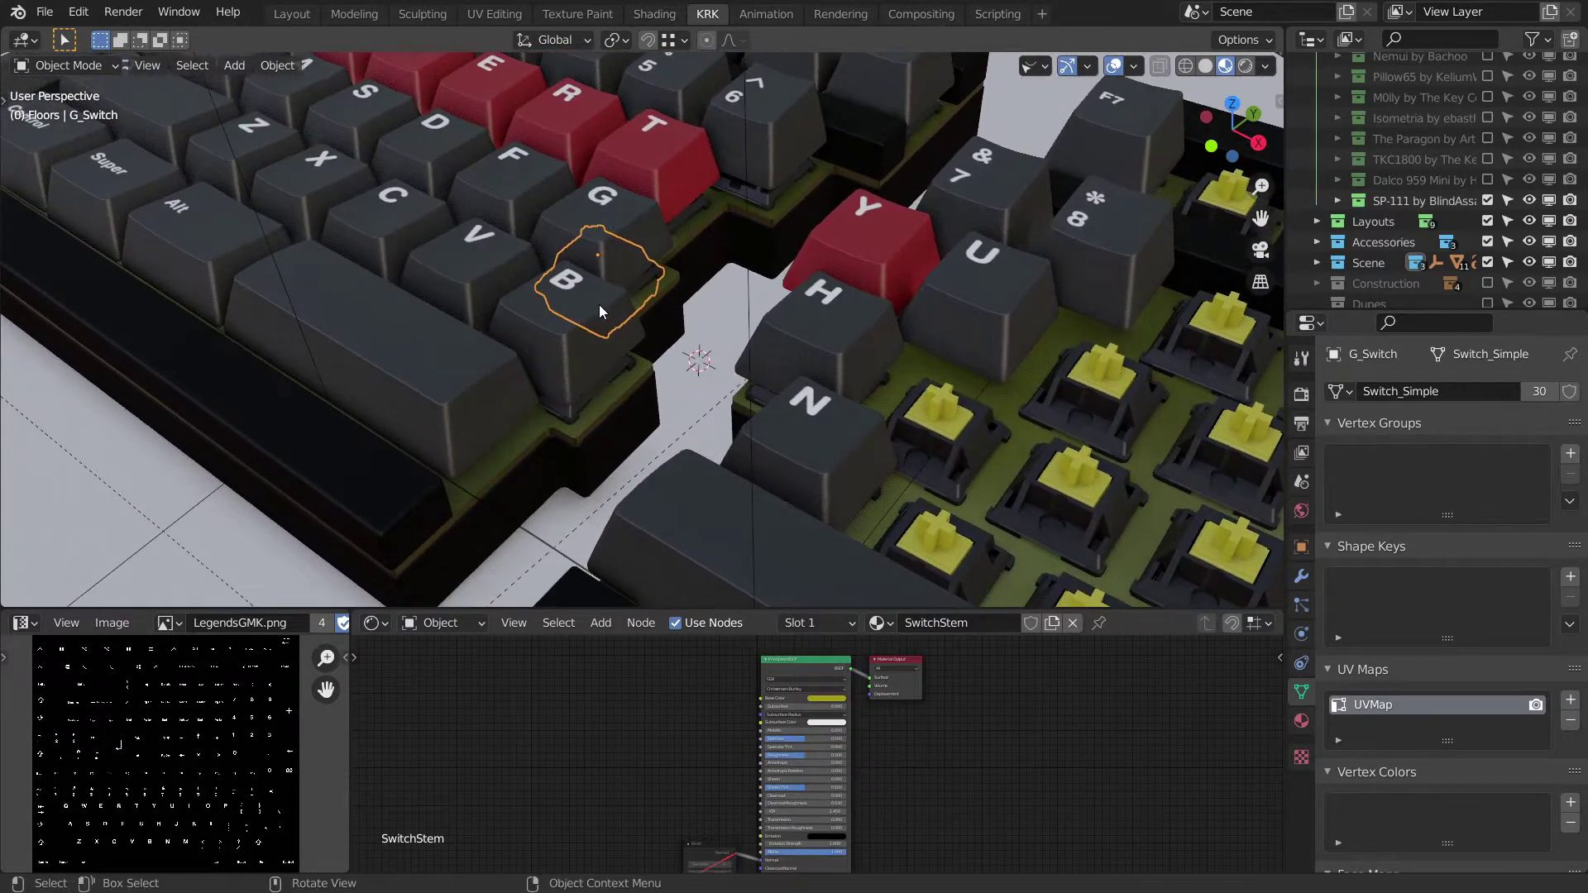
{"action": "middle_click_drag", "start_coordinate": [746, 230], "coordinate": [721, 241]}
{"action": "middle_click_drag", "start_coordinate": [882, 242], "coordinate": [479, 175], "text": "shift"}
{"action": "mouse_move", "coordinate": [848, 299]}
{"action": "middle_mouse_down", "text": "shift"}
{"action": "mouse_move", "coordinate": [836, 315]}
{"action": "mouse_move", "coordinate": [758, 293]}
{"action": "mouse_move", "coordinate": [788, 335]}
{"action": "mouse_move", "coordinate": [827, 308]}
{"action": "middle_mouse_up", "text": "shift"}
{"action": "middle_click_drag", "start_coordinate": [827, 308], "coordinate": [773, 356]}
{"action": "scroll", "coordinate": [752, 331], "scroll_direction": "up", "scroll_amount": 1}
Duplicate the Pg Dn keycap in place and replace the copy's mesh data with Switch_Simple.
{"action": "left_click", "coordinate": [748, 331]}
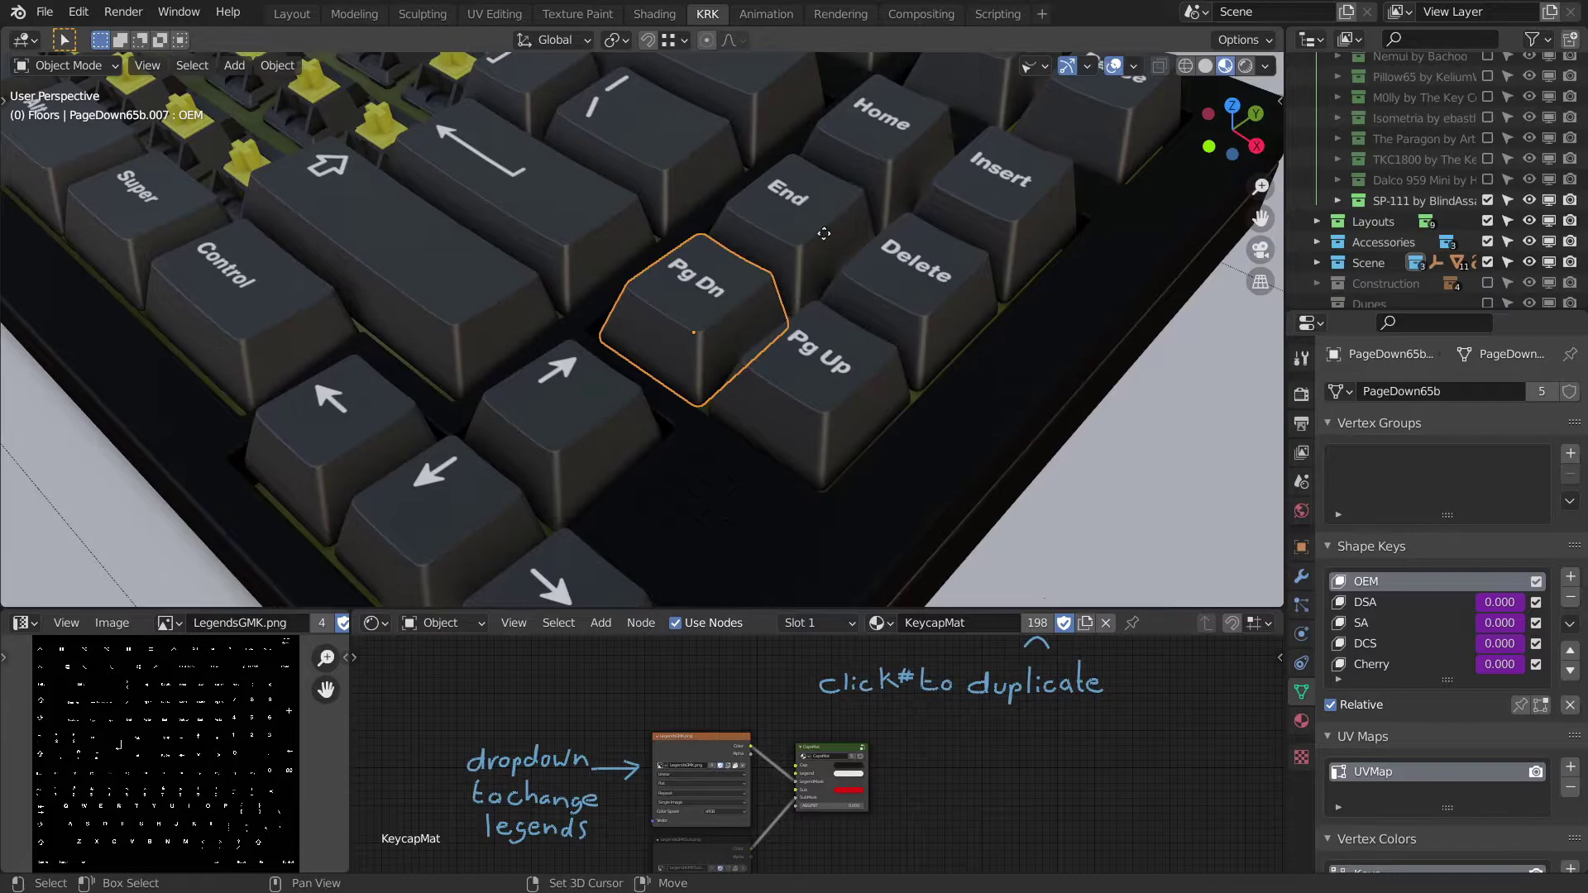
{"action": "key", "text": "shift+d"}
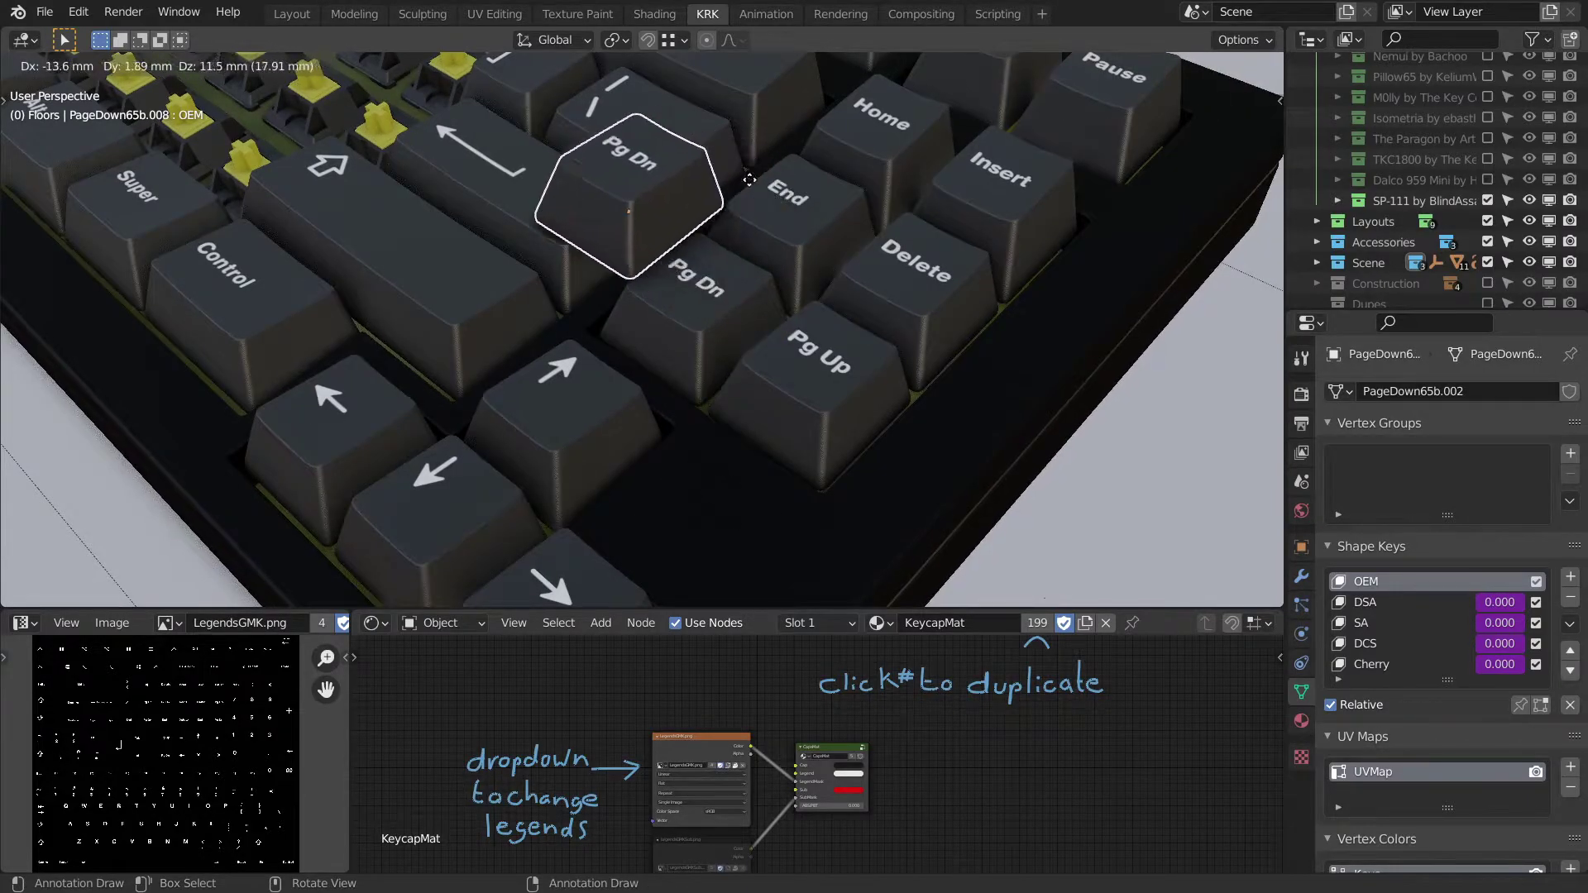
{"action": "right_click", "coordinate": [837, 177]}
{"action": "mouse_move", "coordinate": [834, 221]}
{"action": "middle_mouse_down"}
{"action": "mouse_move", "coordinate": [832, 207]}
{"action": "mouse_move", "coordinate": [804, 213]}
{"action": "mouse_move", "coordinate": [826, 219]}
{"action": "middle_mouse_up"}
{"action": "left_click", "coordinate": [1337, 391]}
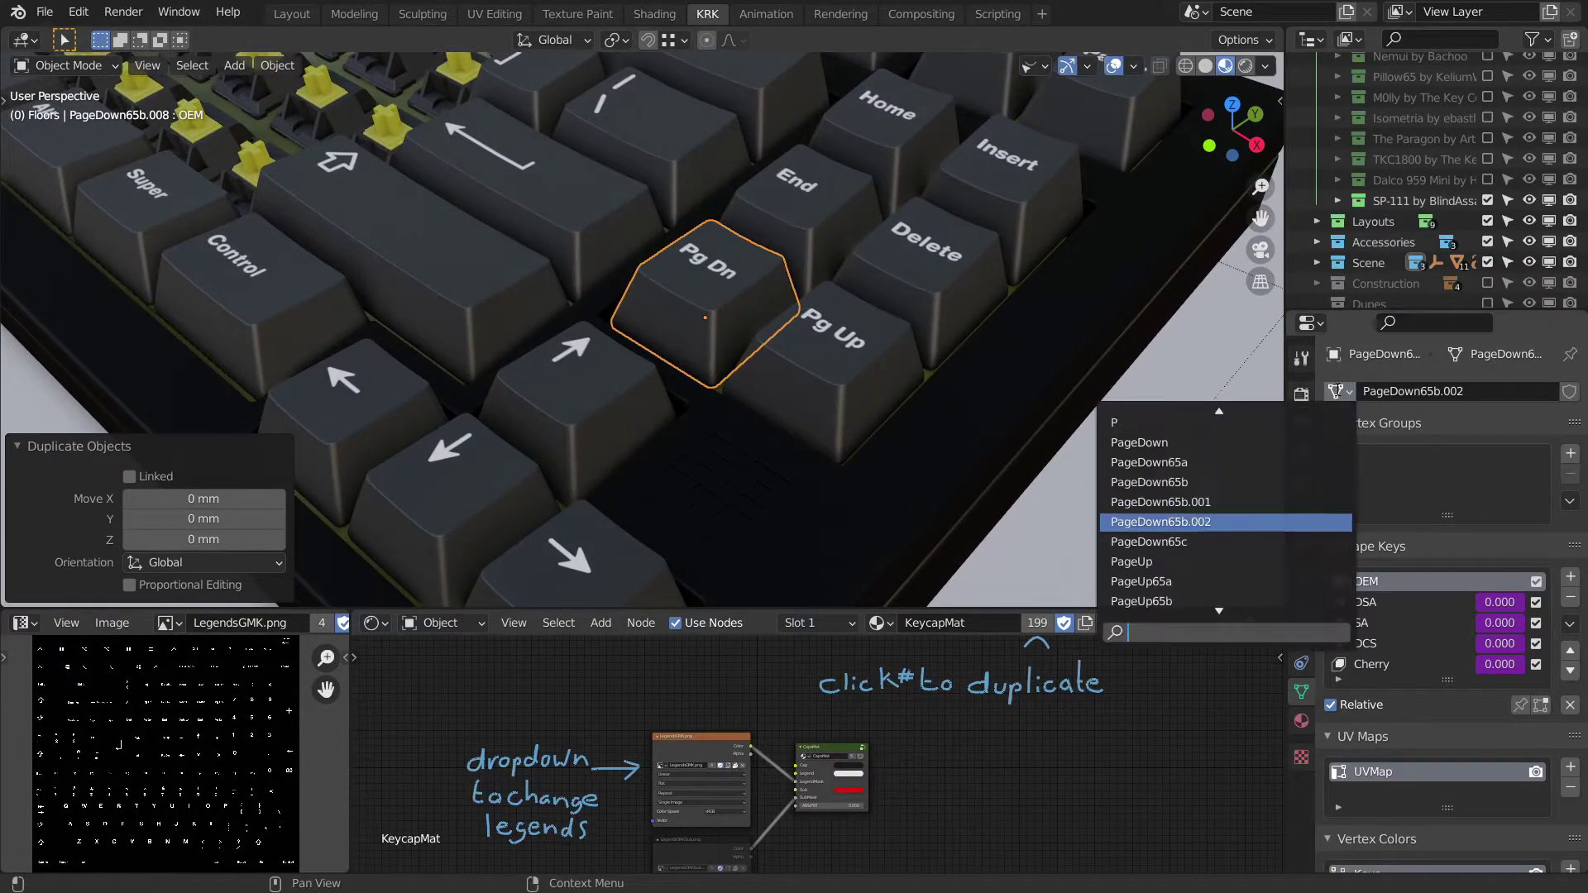
{"action": "type", "text": "switc"}
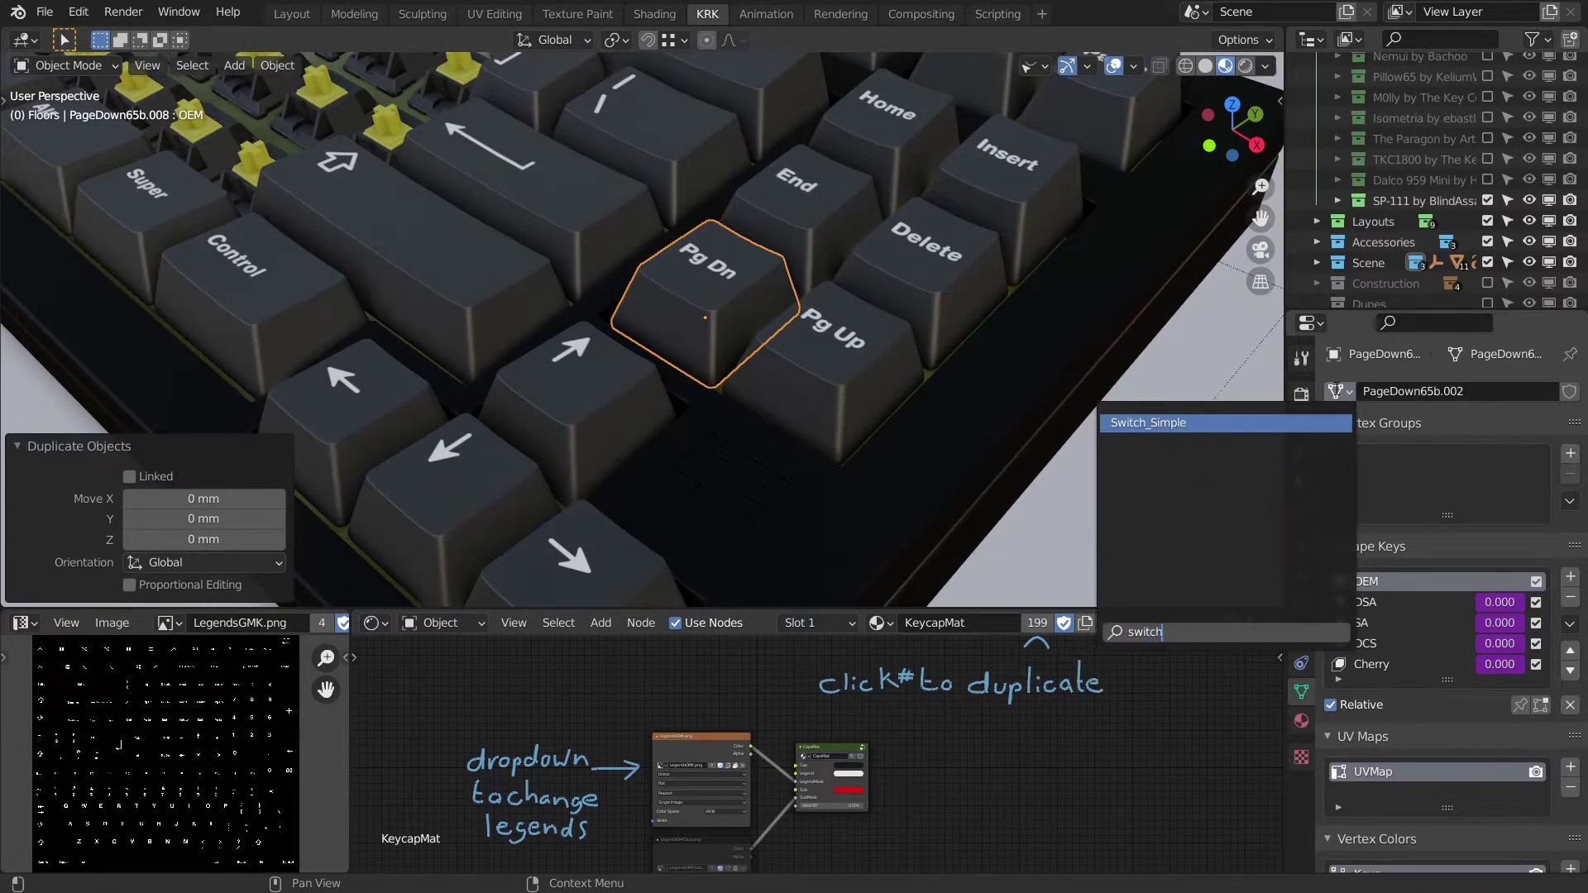
{"action": "type", "text": "h"}
{"action": "key", "text": "Return"}
Raise the original Pg Dn keycap about 17.8 mm along its local Z axis, above the switch.
{"action": "middle_click_drag", "start_coordinate": [725, 305], "coordinate": [865, 324]}
{"action": "middle_click_drag", "start_coordinate": [842, 241], "coordinate": [889, 291]}
{"action": "left_click", "coordinate": [866, 270]}
{"action": "key", "text": "g"}
{"action": "key", "text": "z"}
{"action": "key", "text": "z"}
{"action": "left_click", "coordinate": [910, 225]}
Examine how the Y, H and N keycaps sit over their switches and compare with the raised Pg Dn keycap.
{"action": "middle_click_drag", "start_coordinate": [910, 225], "coordinate": [703, 359]}
{"action": "scroll", "coordinate": [810, 321], "scroll_direction": "down", "scroll_amount": 2}
{"action": "scroll", "coordinate": [794, 291], "scroll_direction": "up", "scroll_amount": 2}
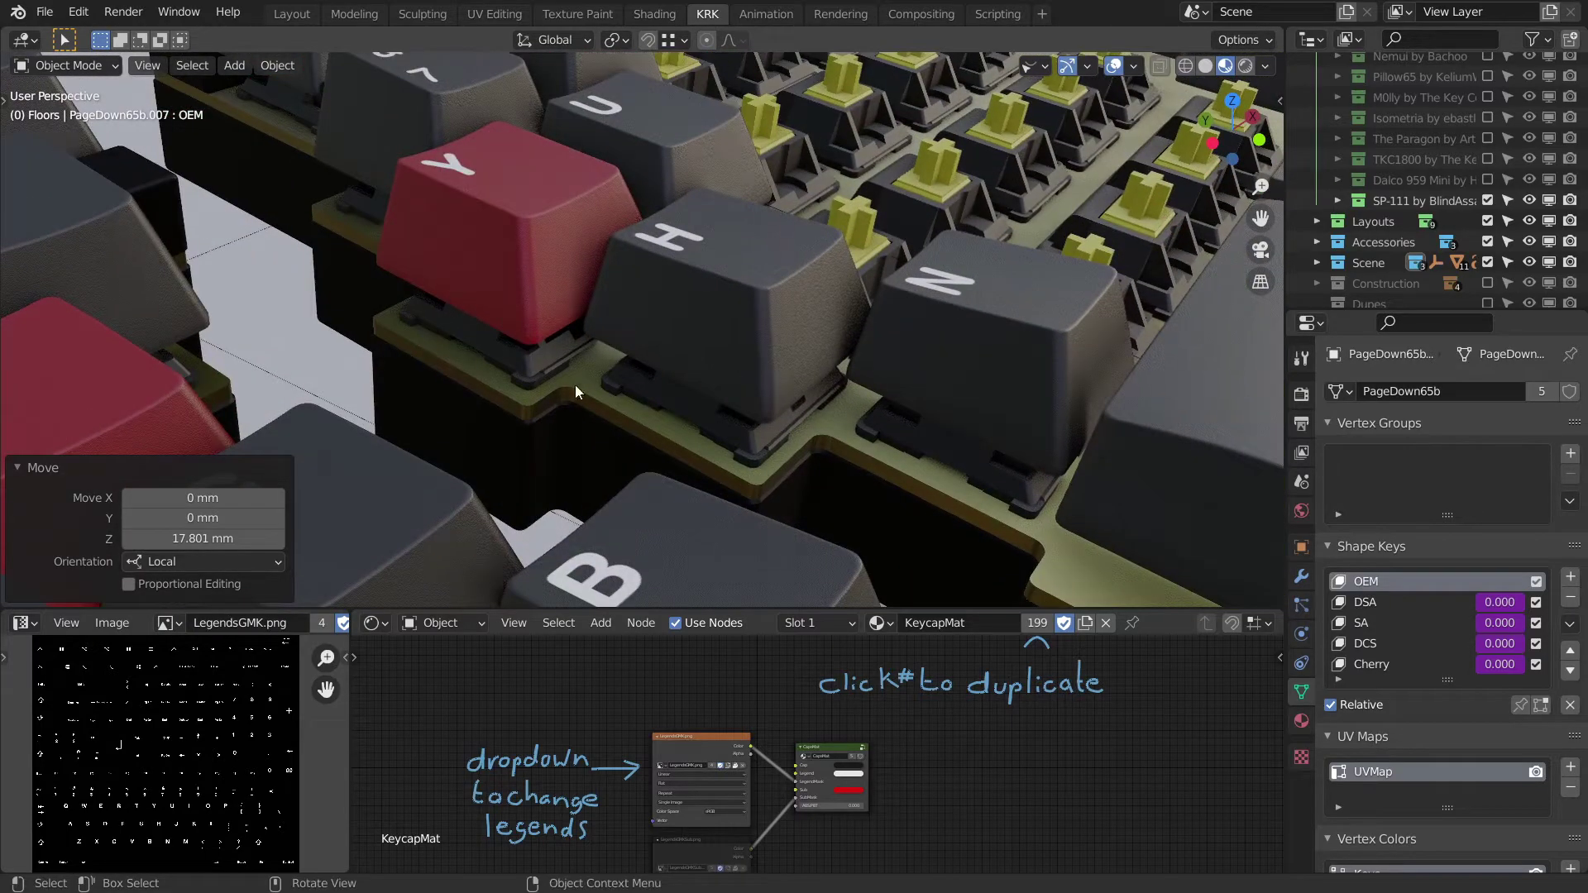
{"action": "scroll", "coordinate": [964, 440], "scroll_direction": "down", "scroll_amount": 4}
{"action": "middle_click_drag", "start_coordinate": [961, 425], "coordinate": [836, 309], "text": "shift"}
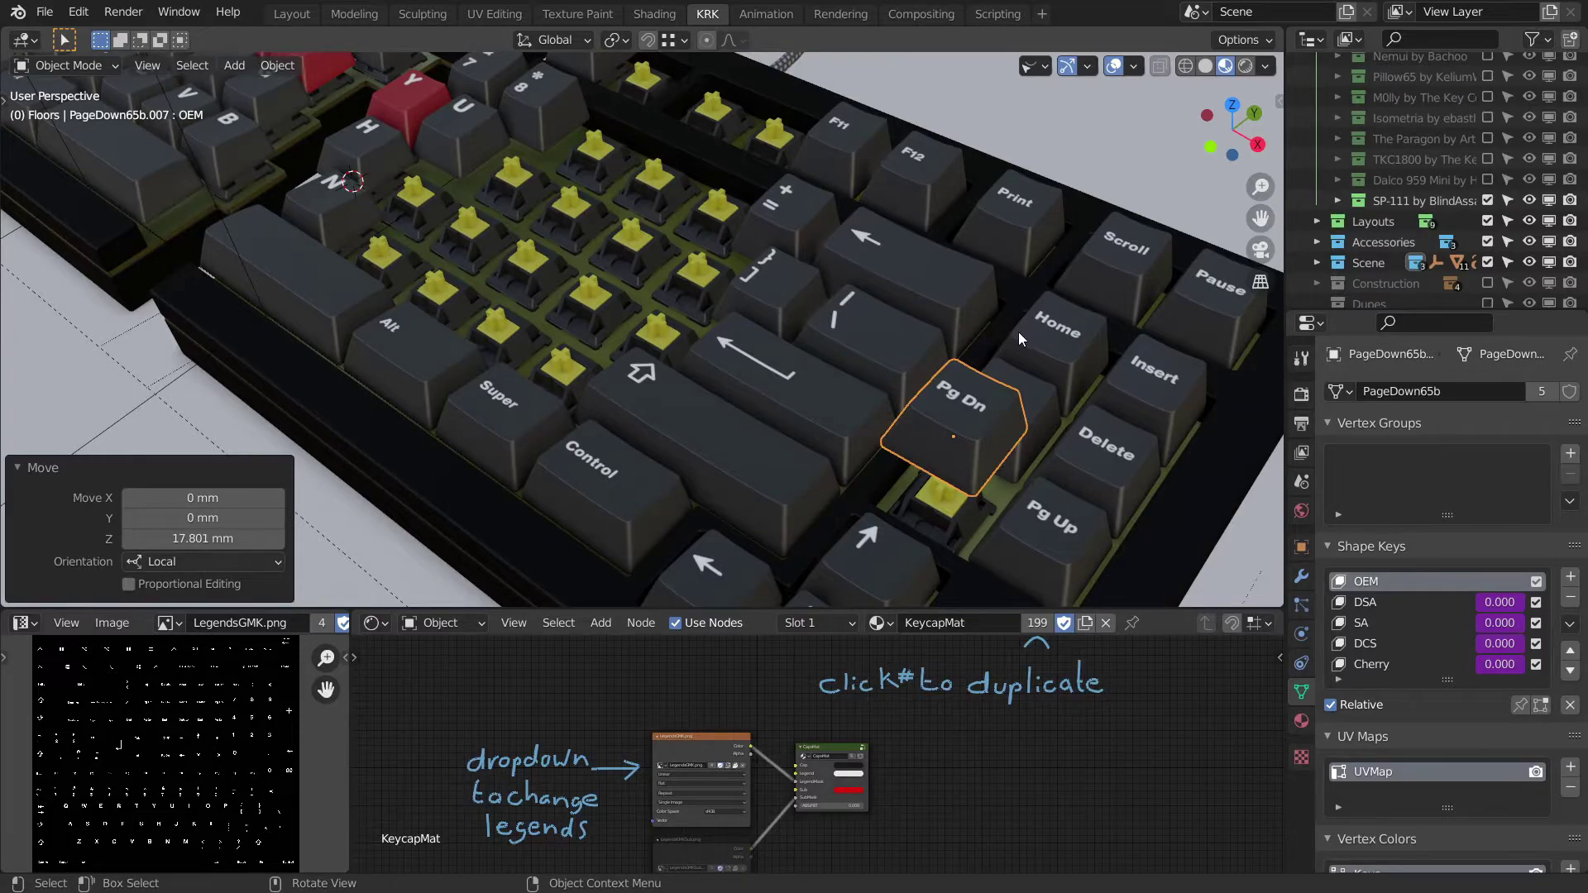
{"action": "key", "text": "r"}
{"action": "key", "text": "r"}
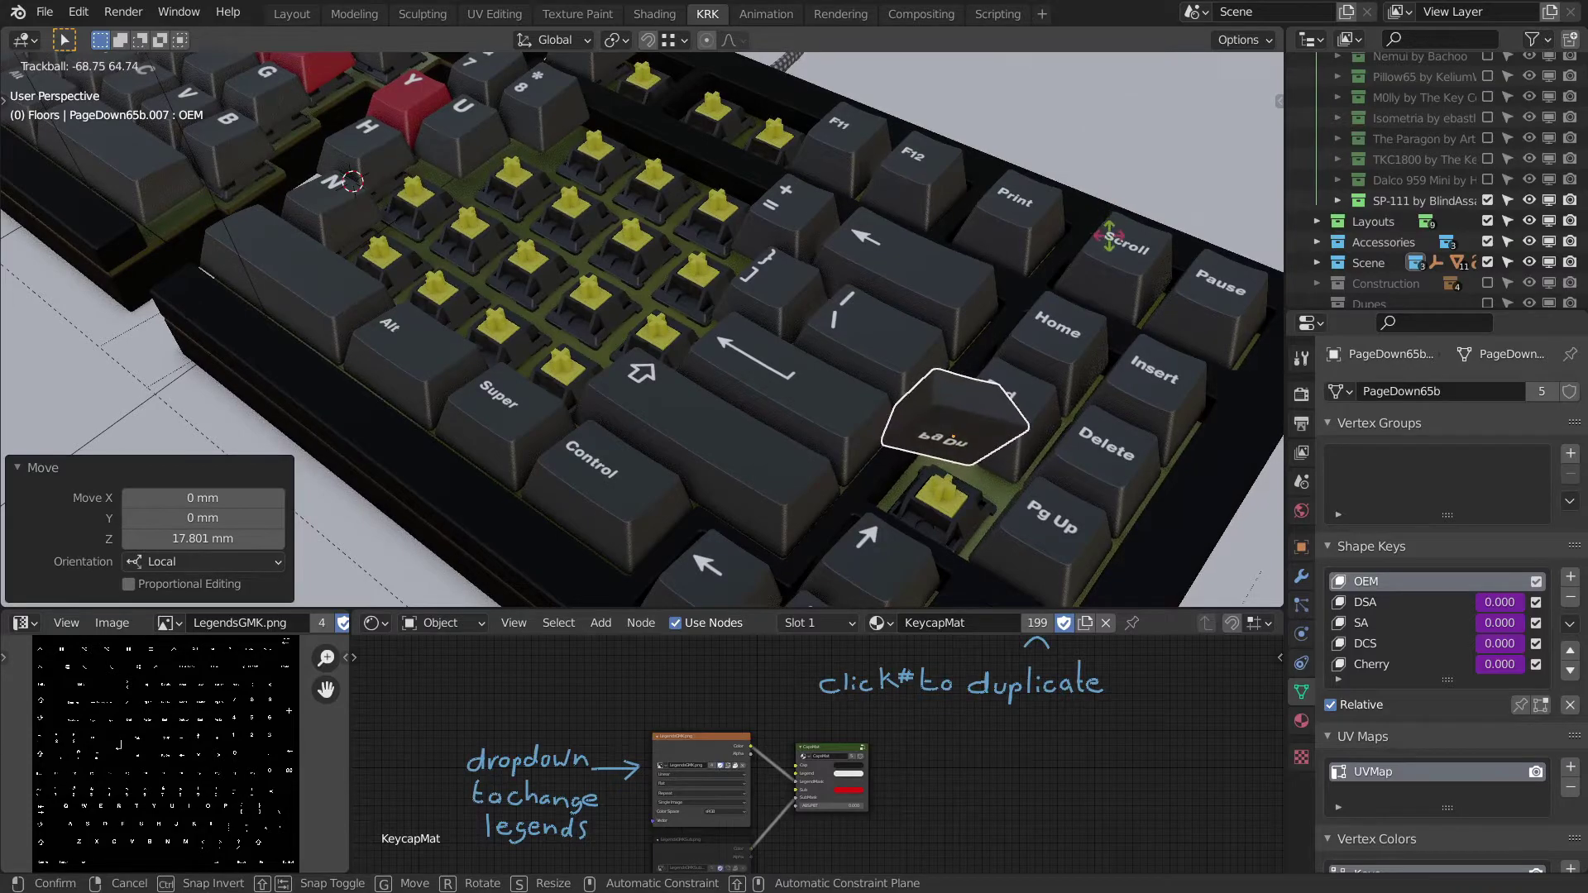
{"action": "key", "text": "Escape"}
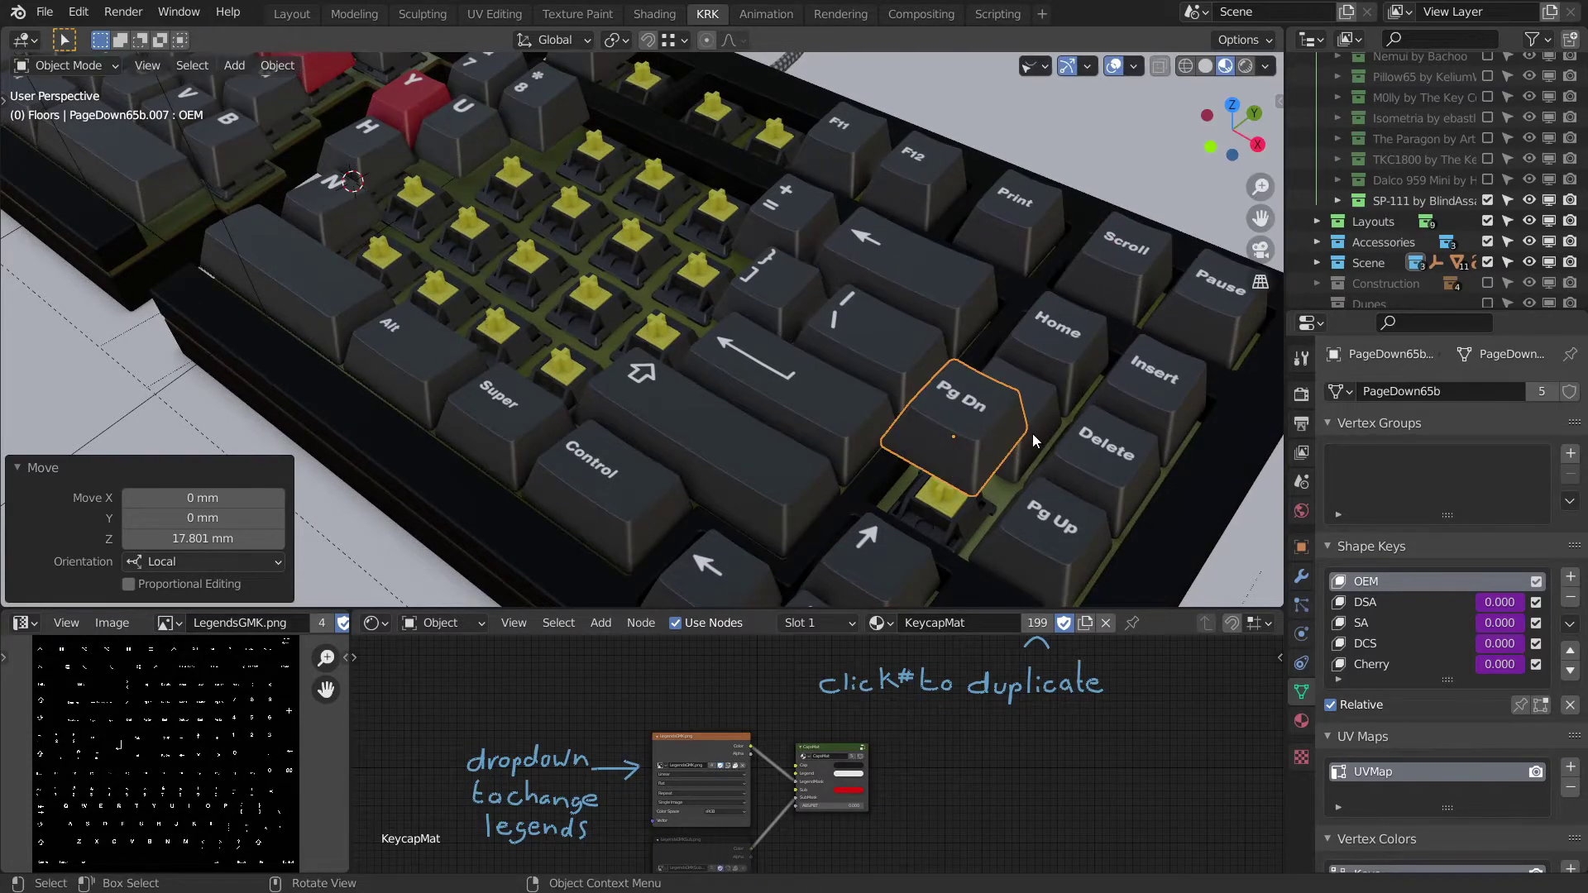
Examine the whole SP-111 board with its exposed switches and raised Pg Dn keycap.
{"action": "middle_click_drag", "start_coordinate": [1085, 430], "coordinate": [960, 409], "text": "shift"}
{"action": "scroll", "coordinate": [965, 410], "scroll_direction": "down", "scroll_amount": 4}
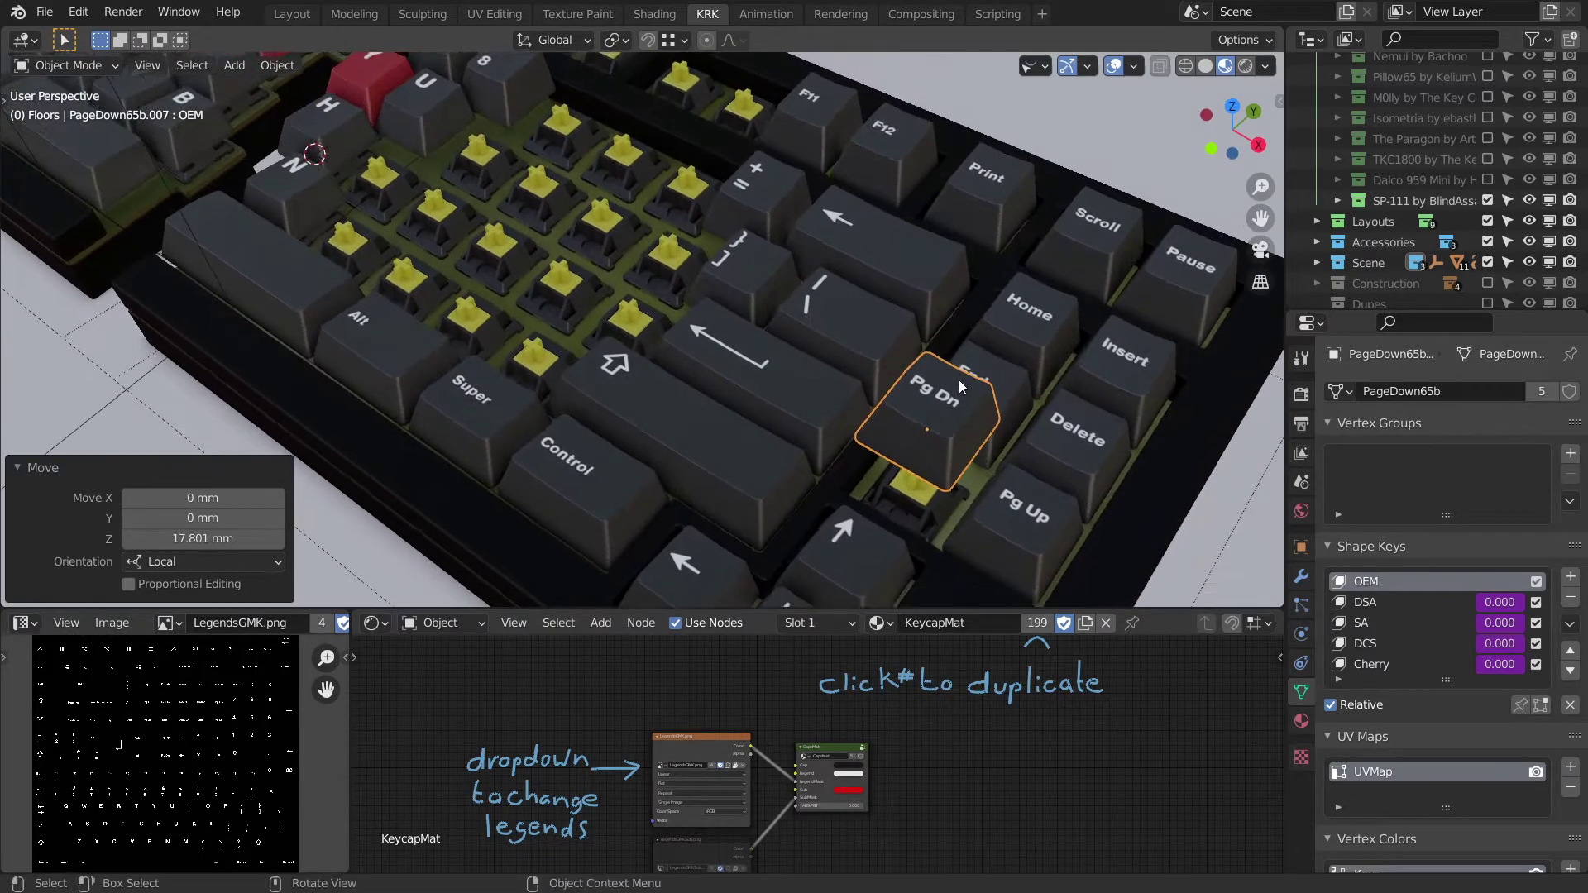
{"action": "scroll", "coordinate": [943, 389], "scroll_direction": "down", "scroll_amount": 1, "text": "shift"}
{"action": "scroll", "coordinate": [915, 391], "scroll_direction": "down", "scroll_amount": 1, "text": "shift"}
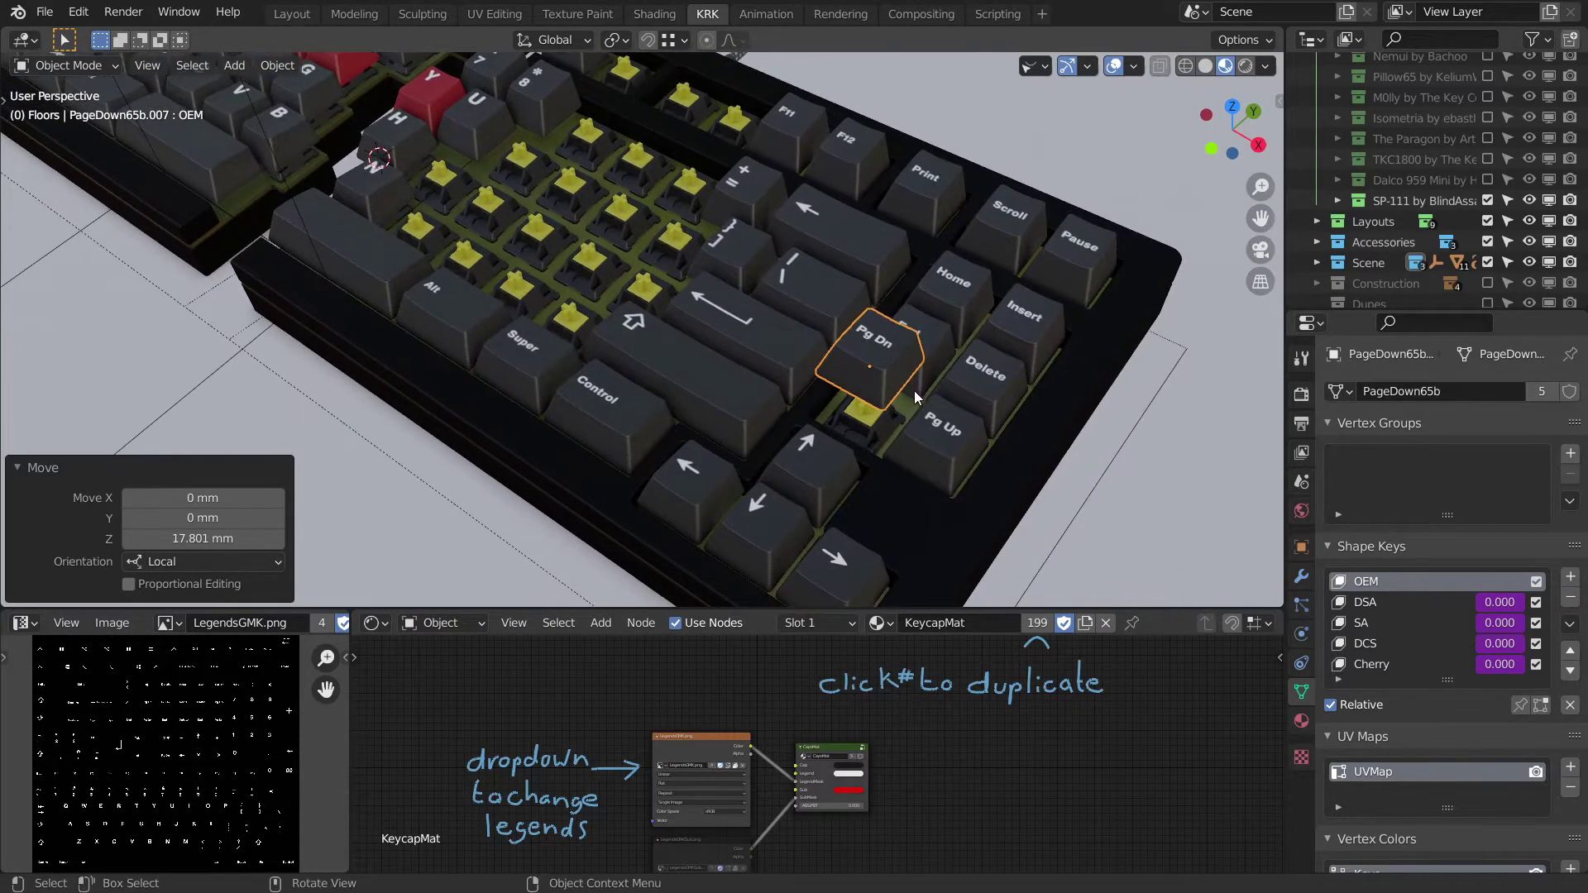
{"action": "mouse_move", "coordinate": [911, 391]}
{"action": "middle_mouse_down", "text": "shift"}
{"action": "mouse_move", "coordinate": [911, 371]}
{"action": "mouse_move", "coordinate": [929, 402]}
{"action": "mouse_move", "coordinate": [936, 390]}
{"action": "middle_mouse_up", "text": "shift"}
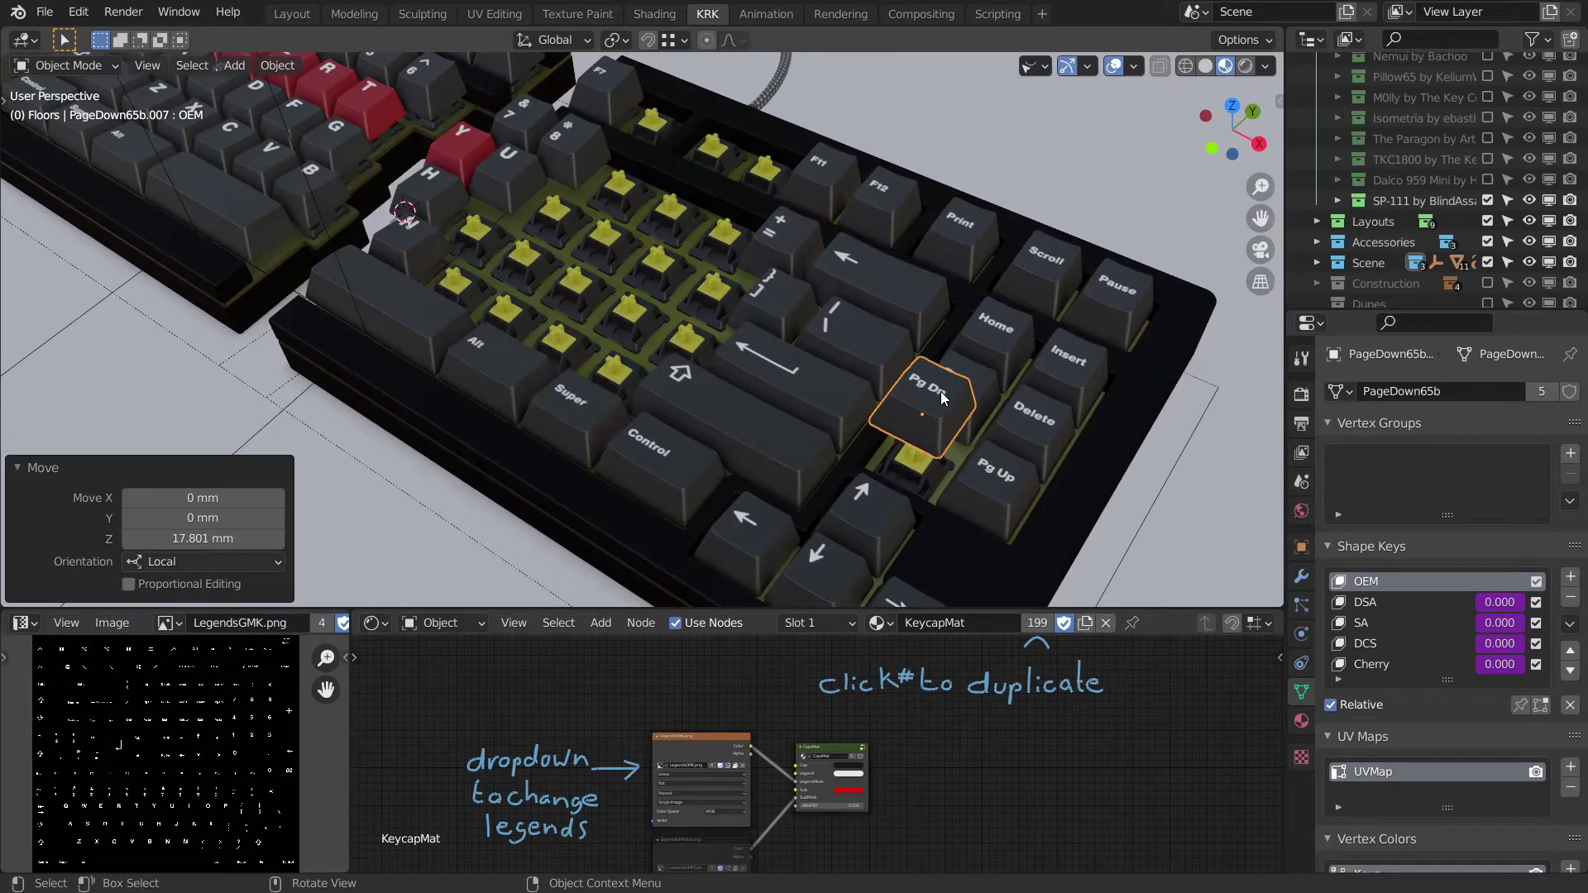
{"action": "scroll", "coordinate": [964, 373], "scroll_direction": "down", "scroll_amount": 1}
{"action": "middle_click_drag", "start_coordinate": [941, 355], "coordinate": [1001, 385], "text": "shift"}
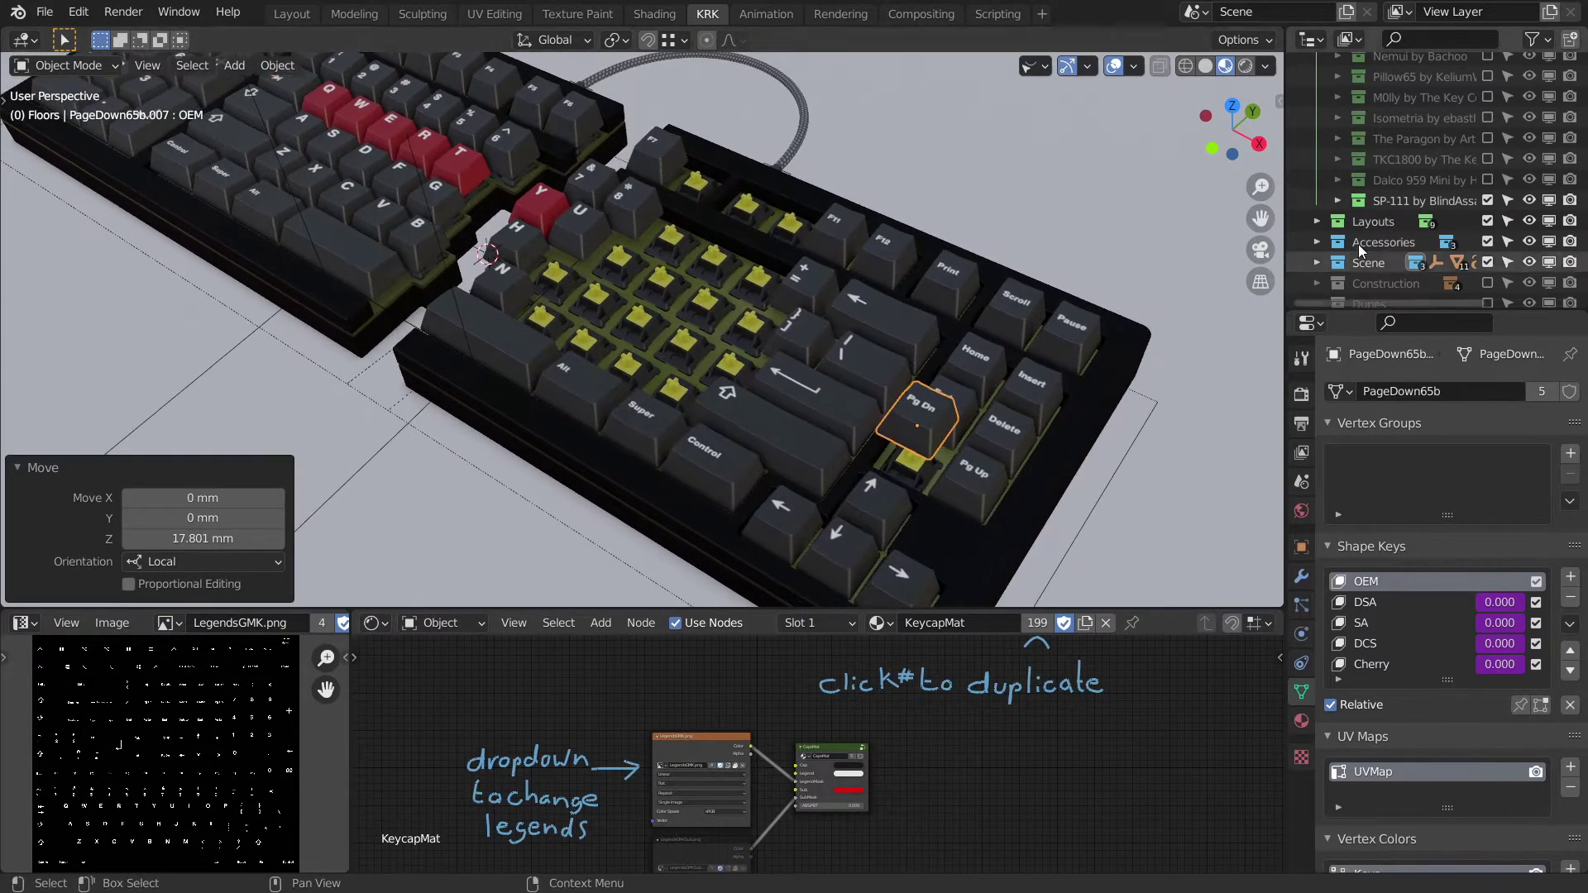
Exclude the SP-111 collection from the view layer and enable the USBCCable collection under Accessories.
{"action": "scroll", "coordinate": [1382, 233], "scroll_direction": "up", "scroll_amount": 4}
{"action": "scroll", "coordinate": [1407, 230], "scroll_direction": "down", "scroll_amount": 2}
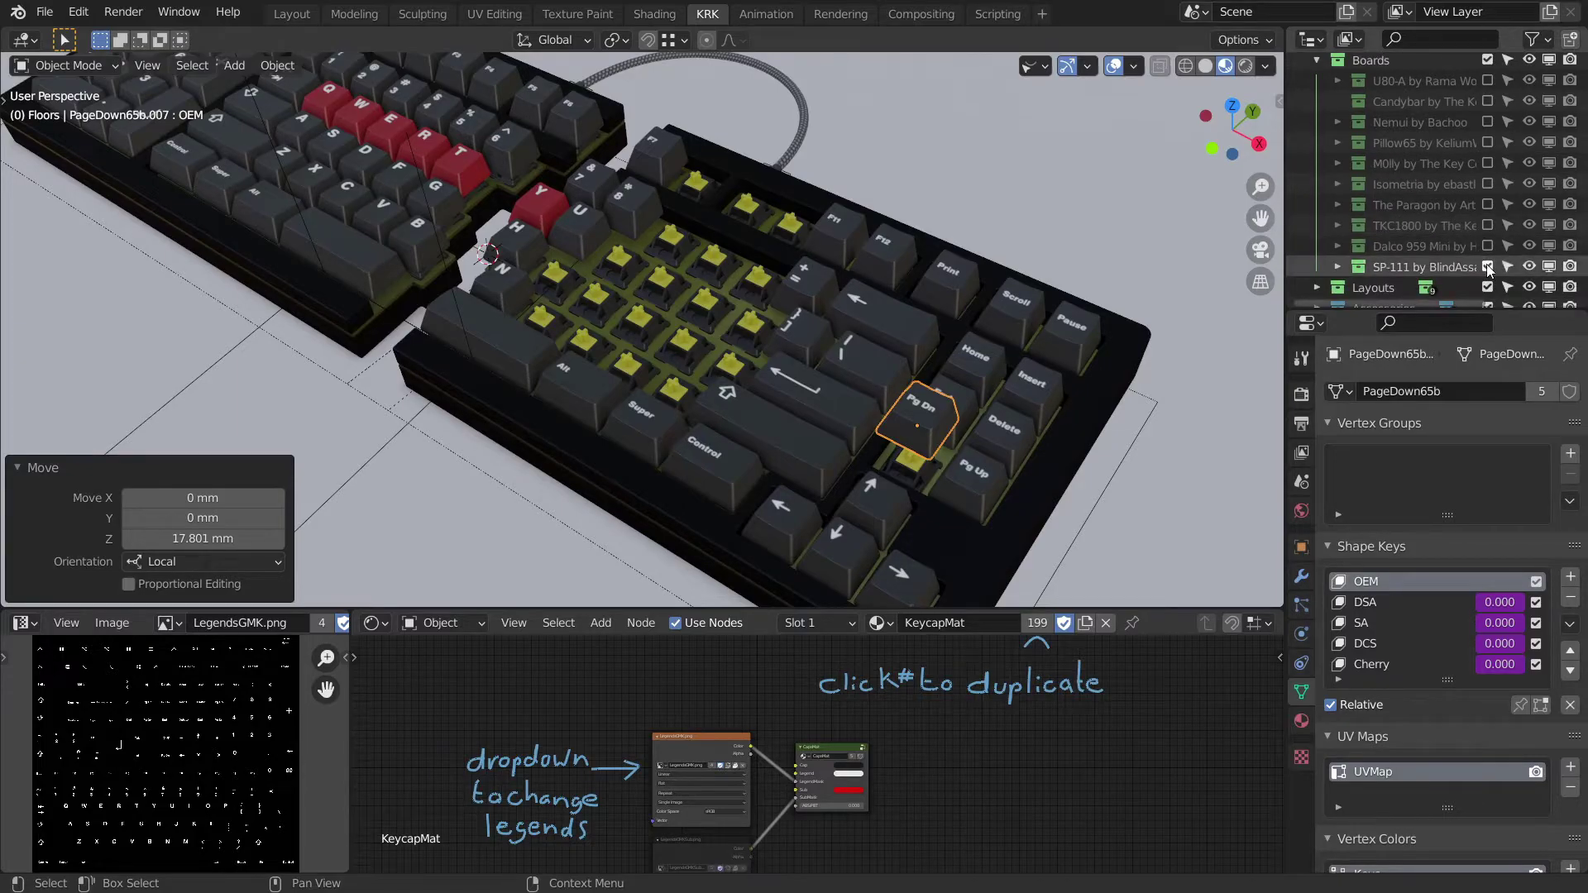
{"action": "left_click", "coordinate": [1488, 266]}
{"action": "scroll", "coordinate": [1444, 250], "scroll_direction": "down", "scroll_amount": 2}
{"action": "scroll", "coordinate": [1448, 243], "scroll_direction": "up", "scroll_amount": 3}
{"action": "left_click", "coordinate": [1317, 127]}
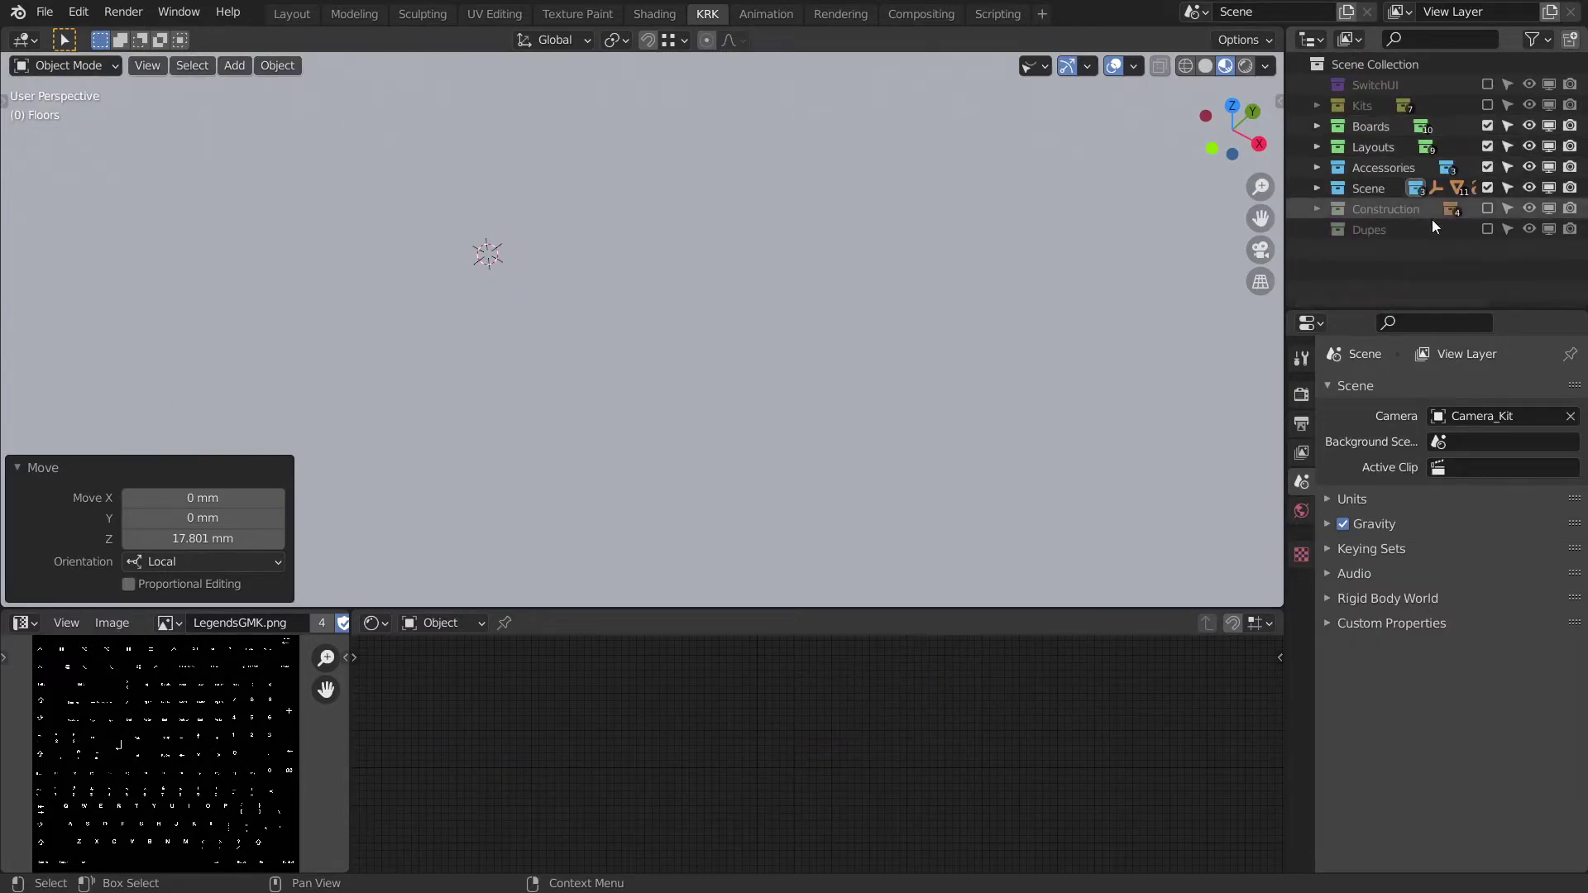
{"action": "left_click", "coordinate": [1317, 168]}
{"action": "left_click", "coordinate": [1488, 229]}
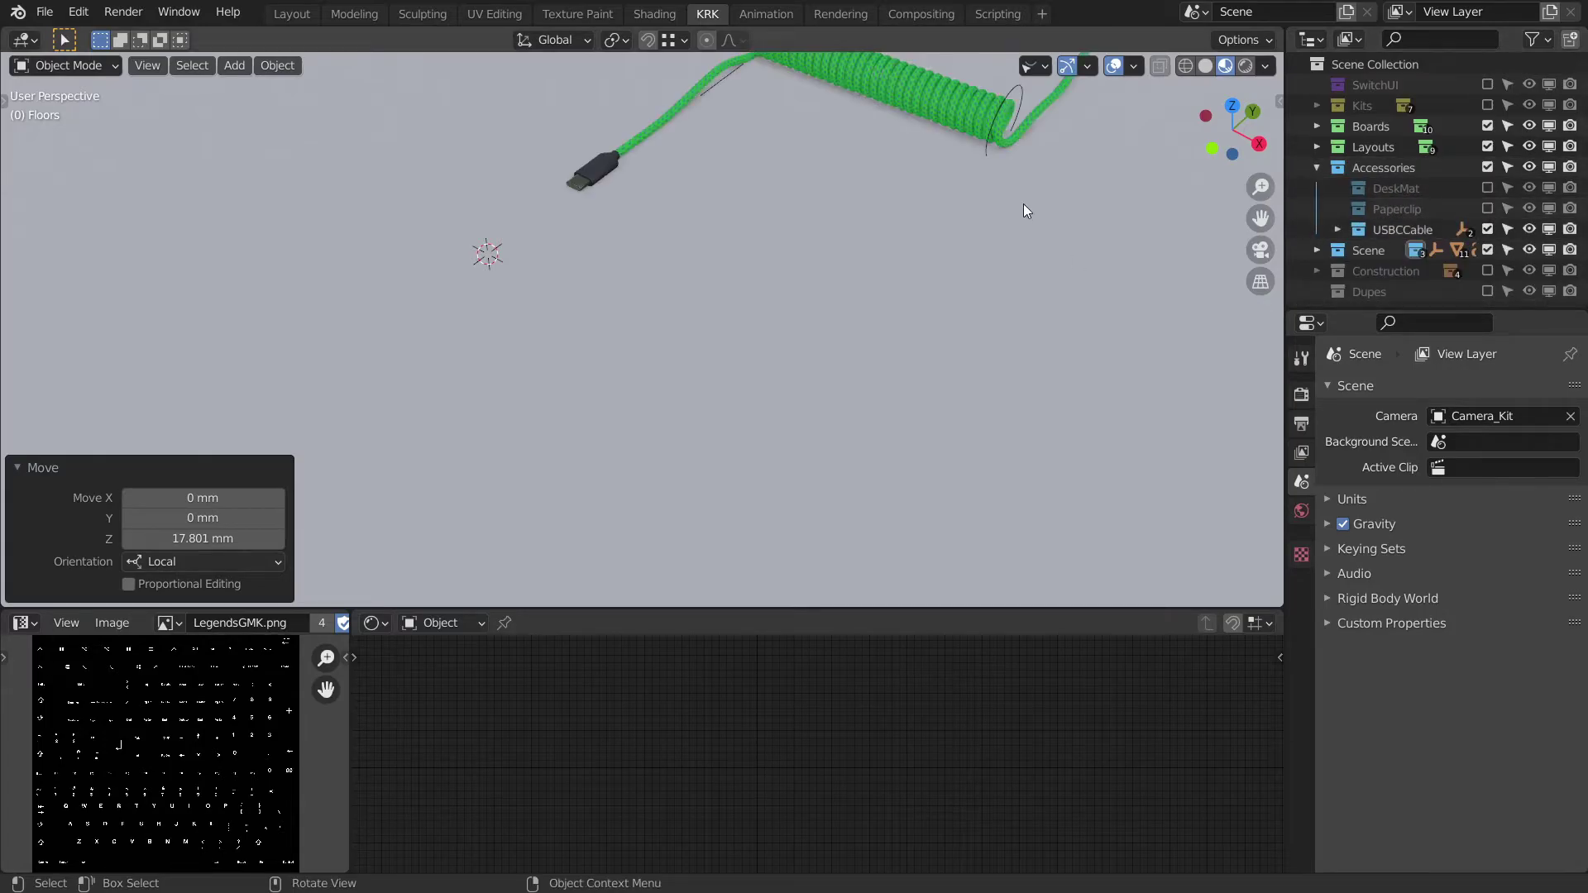
Examine the USB-C plug, the coiled cable and the metal connector along to the USB-A plug at the cable's other end.
{"action": "middle_click_drag", "start_coordinate": [923, 216], "coordinate": [759, 306]}
{"action": "left_click", "coordinate": [188, 362]}
{"action": "middle_click_drag", "start_coordinate": [256, 342], "coordinate": [436, 283], "text": "shift"}
{"action": "key", "text": "KP_Decimal"}
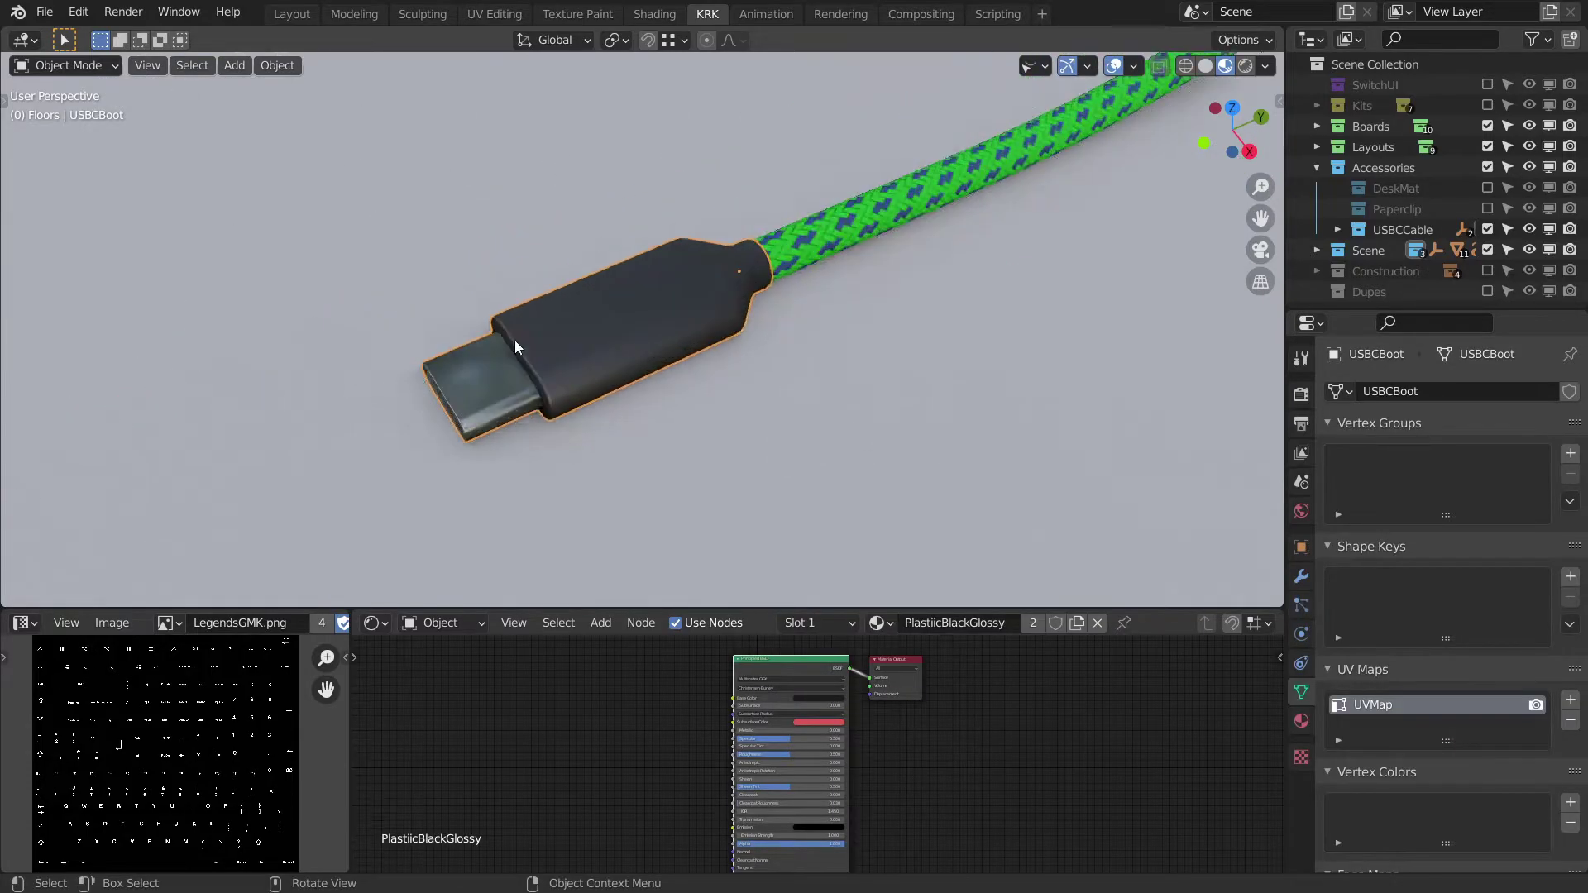
{"action": "middle_click_drag", "start_coordinate": [516, 339], "coordinate": [605, 267]}
{"action": "scroll", "coordinate": [728, 327], "scroll_direction": "down", "scroll_amount": 6}
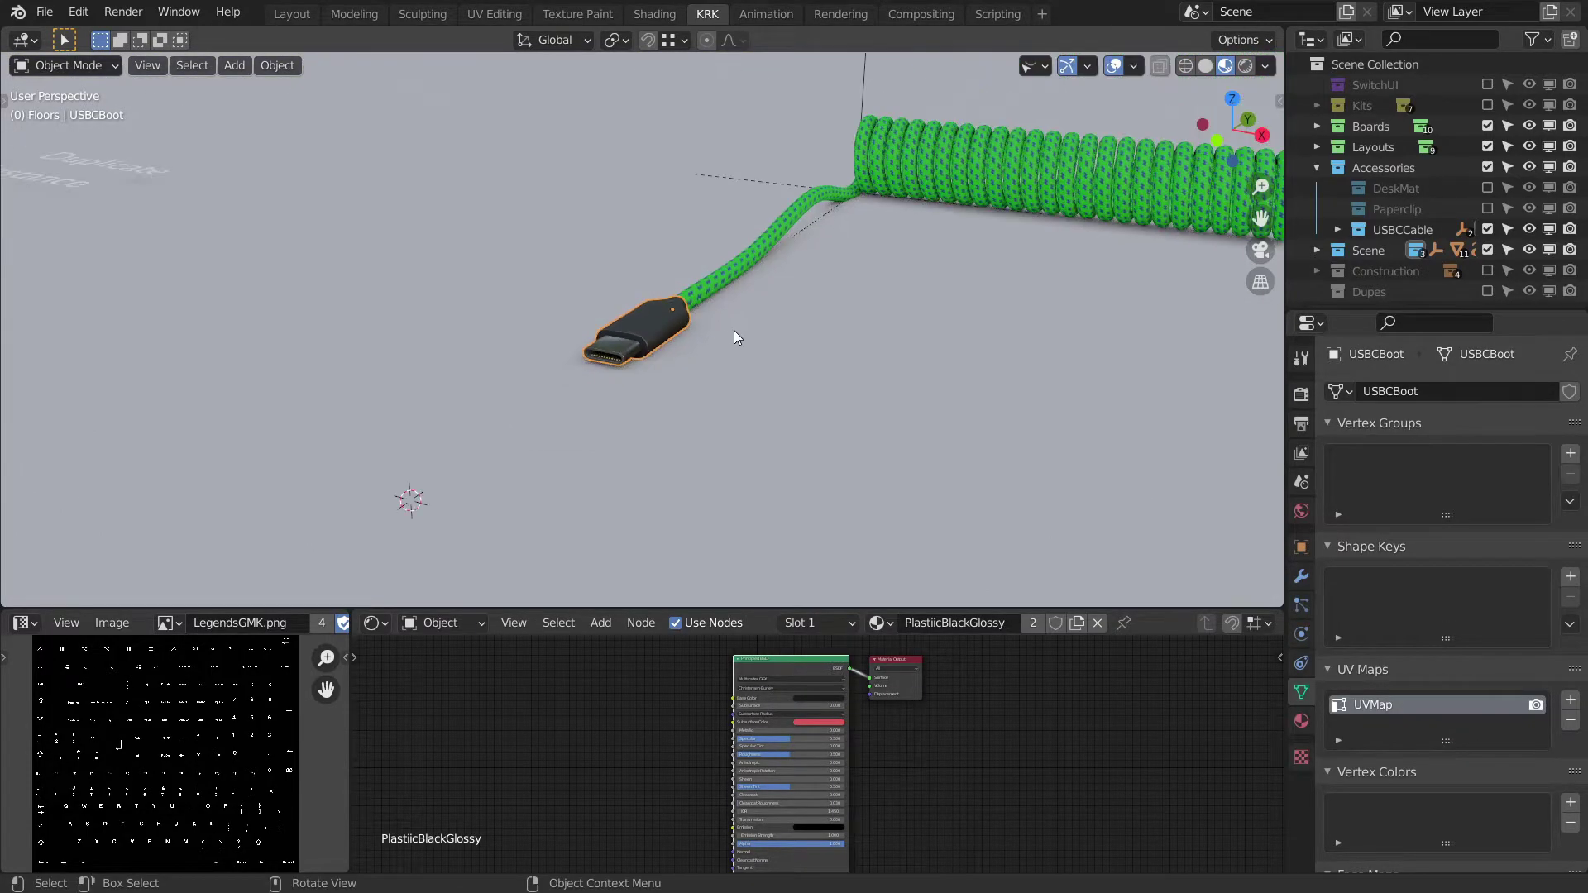
{"action": "middle_click_drag", "start_coordinate": [939, 310], "coordinate": [821, 380], "text": "shift"}
{"action": "scroll", "coordinate": [821, 380], "scroll_direction": "down", "scroll_amount": 2}
{"action": "middle_click_drag", "start_coordinate": [860, 430], "coordinate": [621, 311], "text": "shift"}
{"action": "middle_click_drag", "start_coordinate": [773, 394], "coordinate": [507, 220], "text": "shift"}
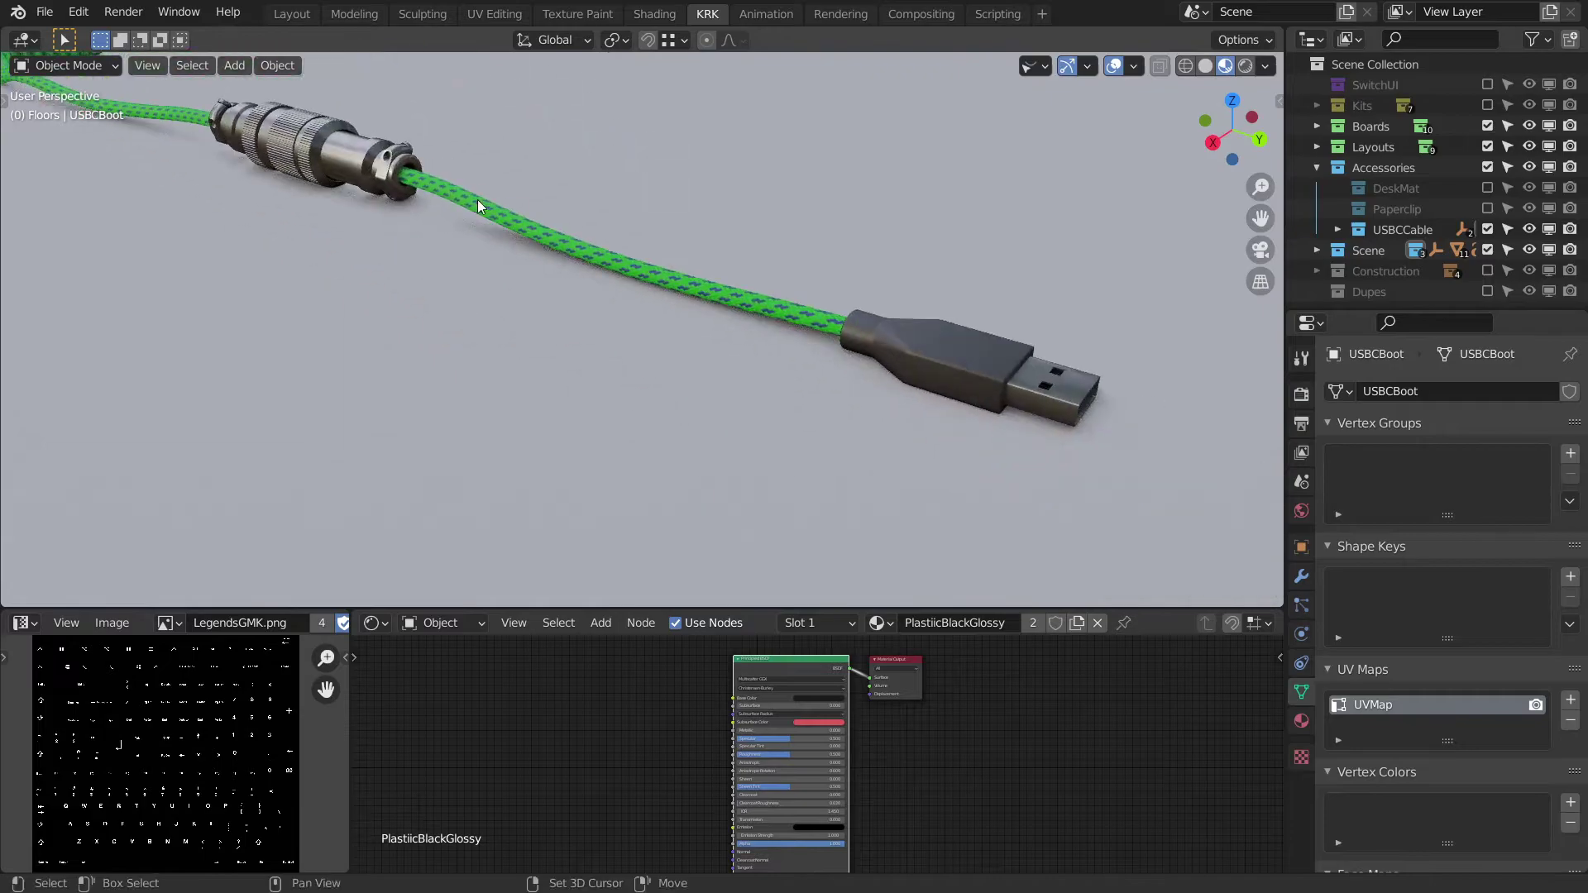
{"action": "middle_click_drag", "start_coordinate": [717, 273], "coordinate": [619, 235], "text": "shift"}
Replace the USB-A connector's mesh data with the USBCBoot mesh.
{"action": "left_click", "coordinate": [787, 295]}
{"action": "middle_click_drag", "start_coordinate": [787, 295], "coordinate": [751, 308]}
{"action": "scroll", "coordinate": [746, 304], "scroll_direction": "up", "scroll_amount": 1}
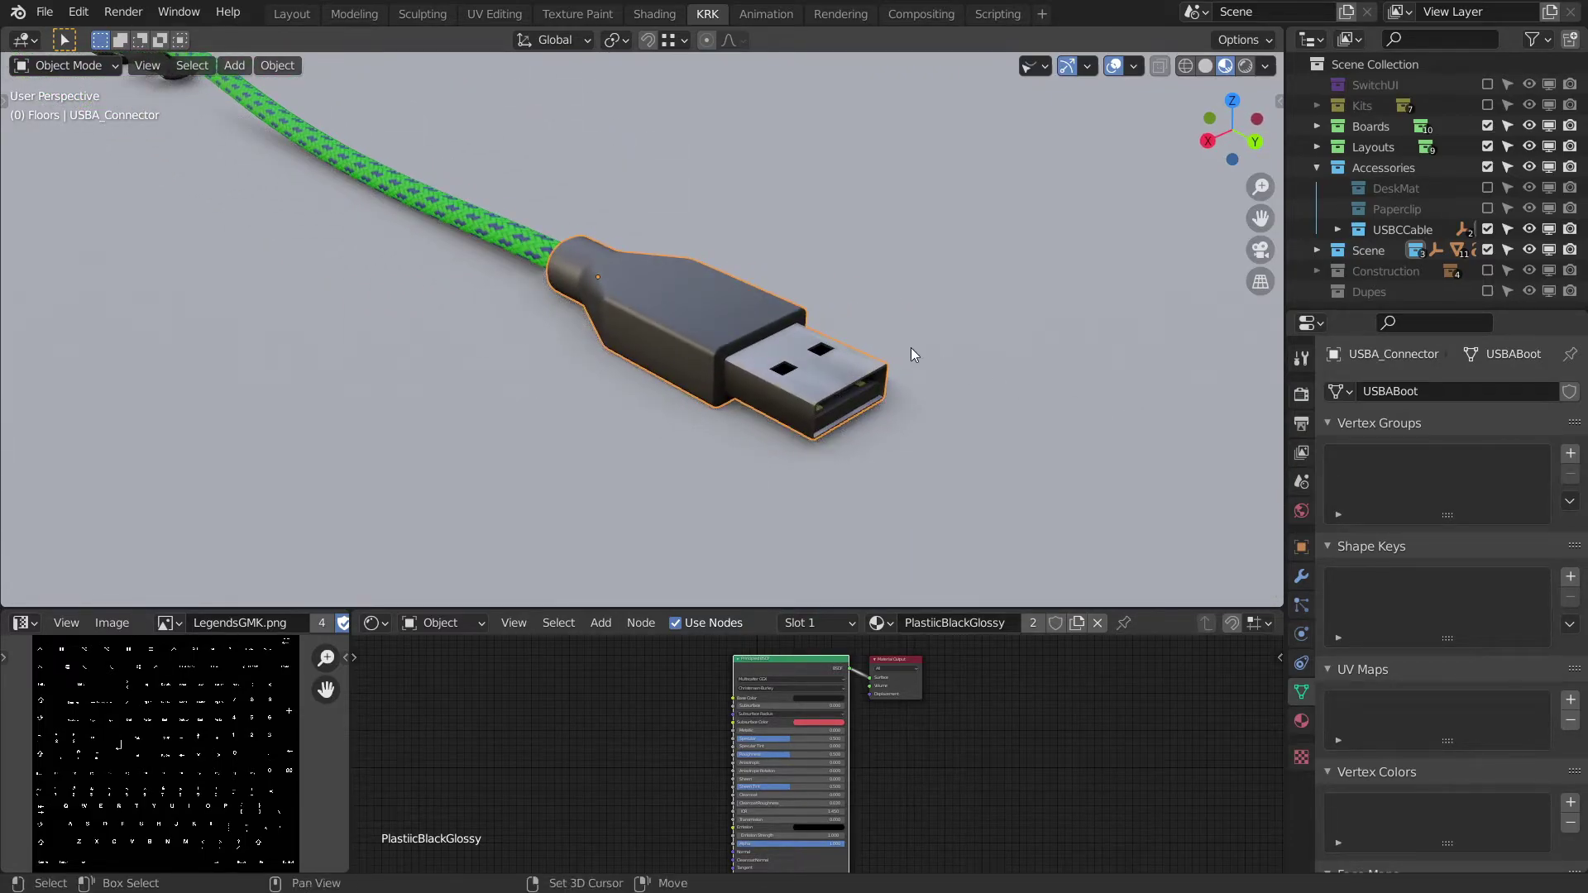
{"action": "middle_click_drag", "start_coordinate": [912, 349], "coordinate": [927, 356], "text": "shift"}
{"action": "middle_click_drag", "start_coordinate": [1027, 378], "coordinate": [1013, 373], "text": "shift"}
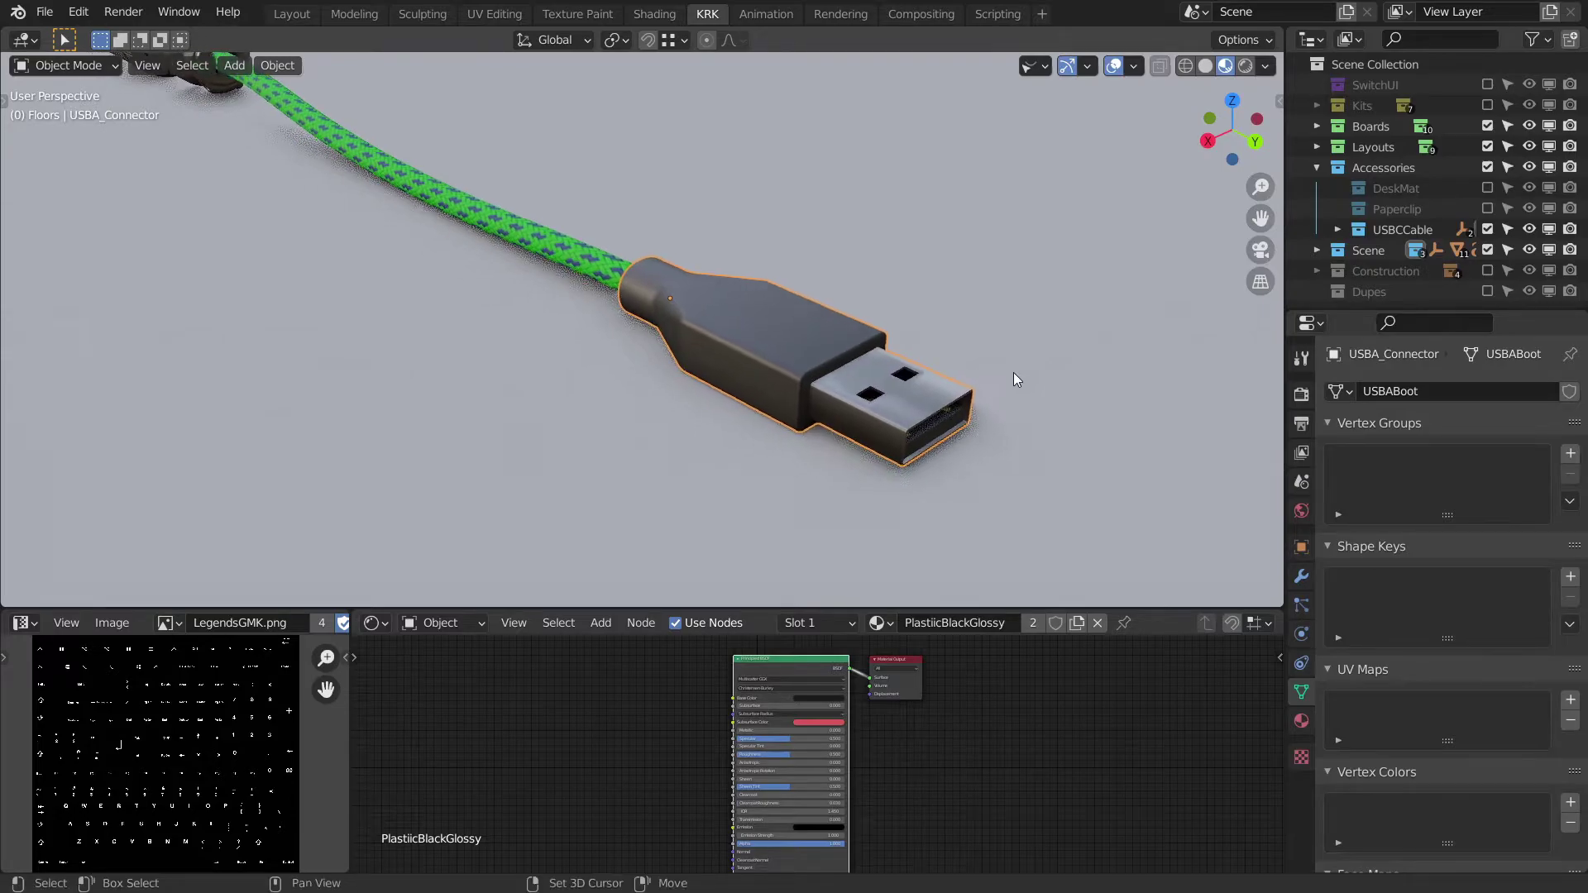
{"action": "left_click", "coordinate": [1339, 391]}
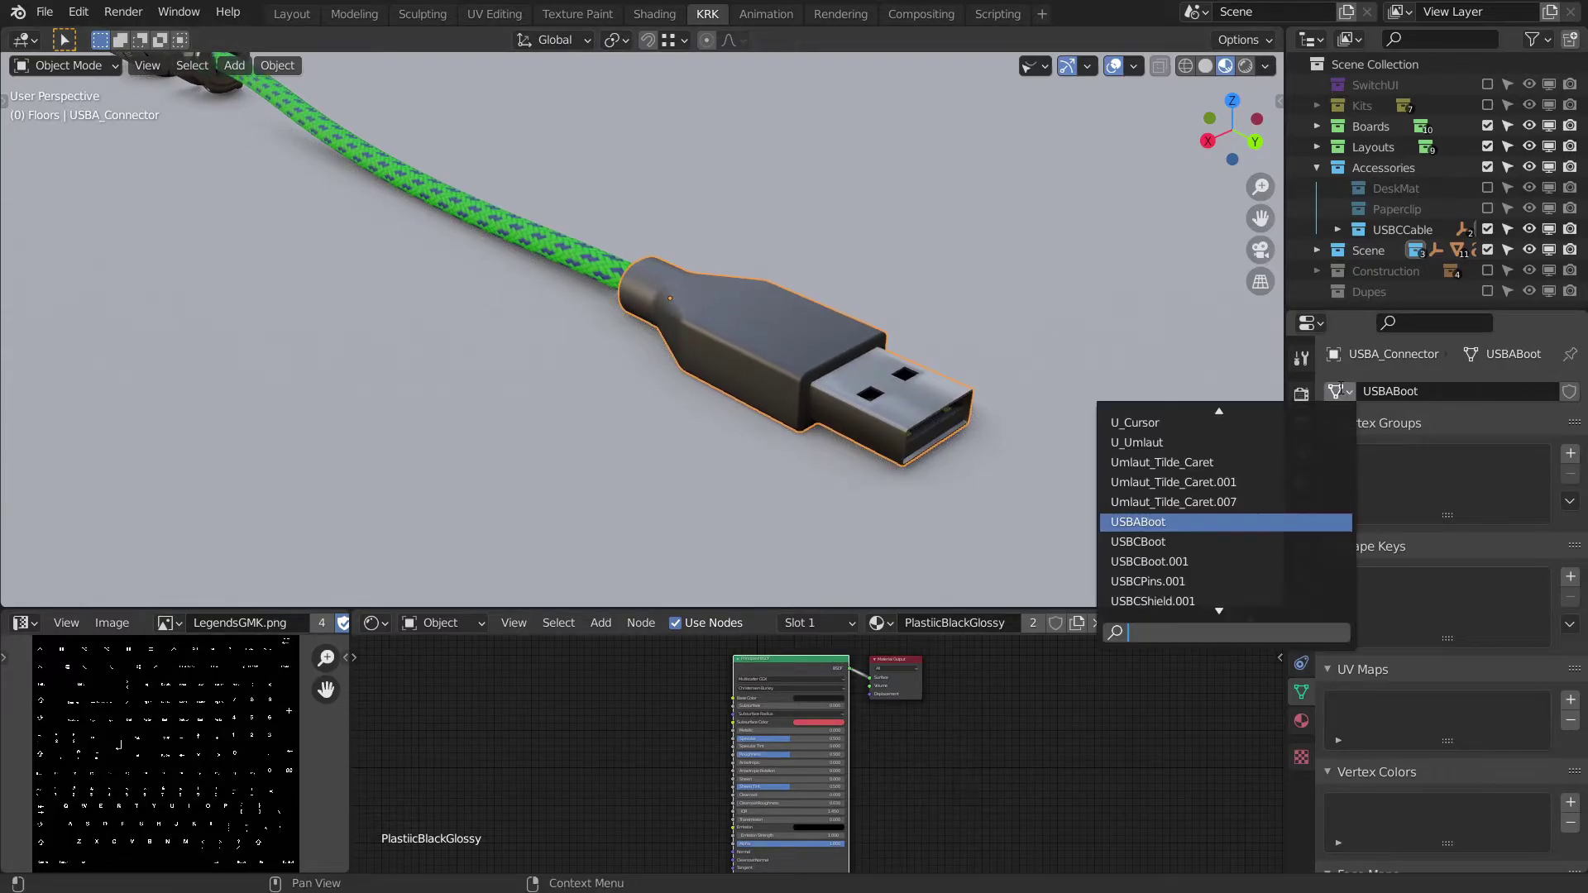
{"action": "type", "text": "usb"}
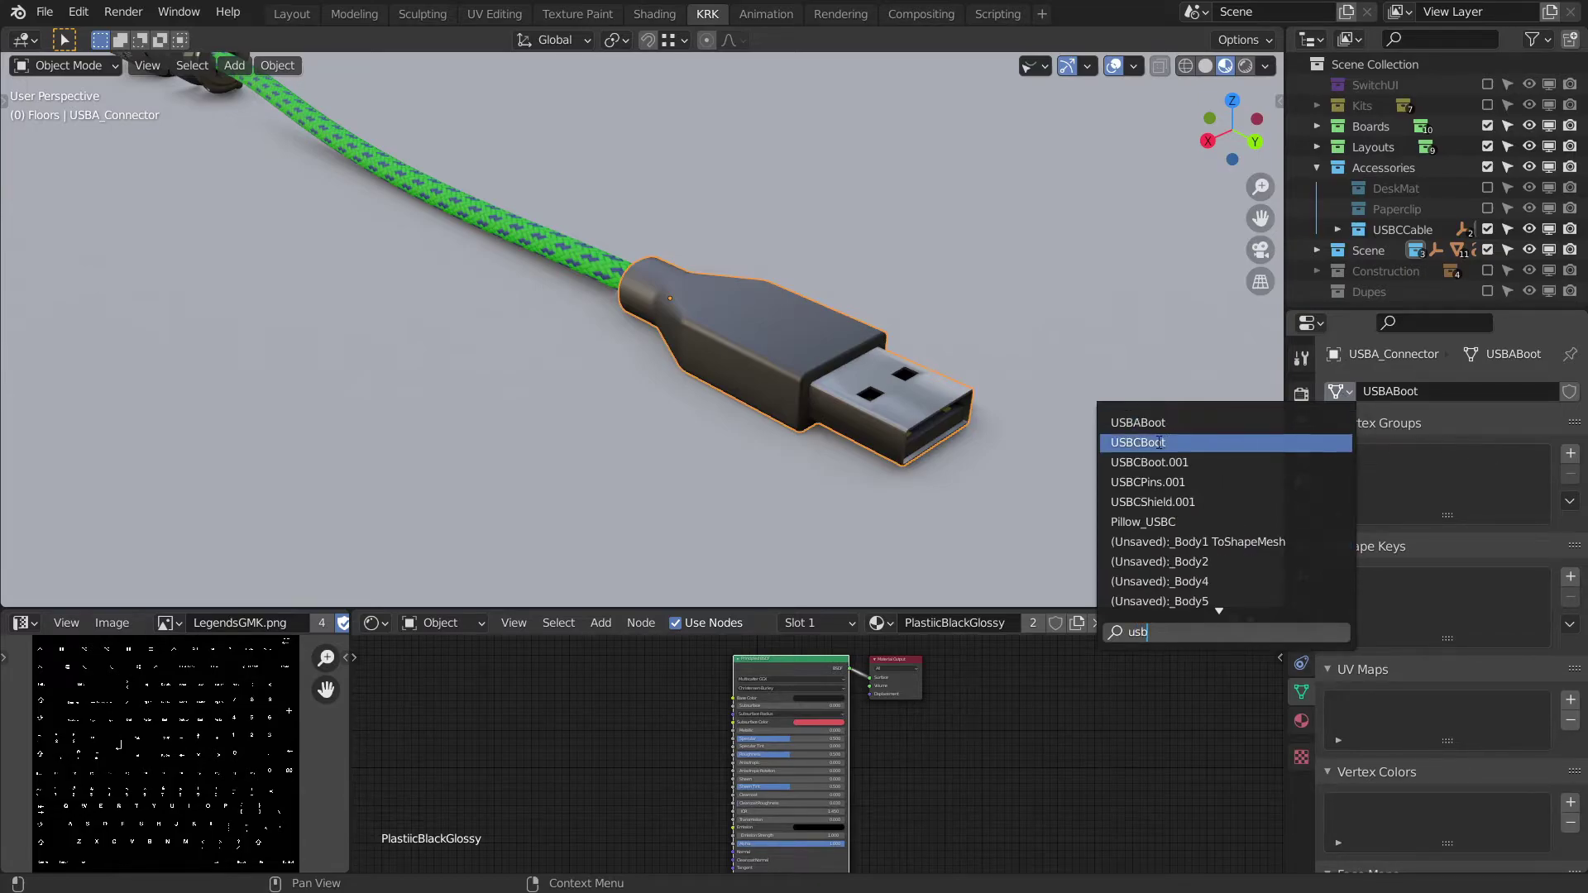
{"action": "left_click", "coordinate": [1159, 442]}
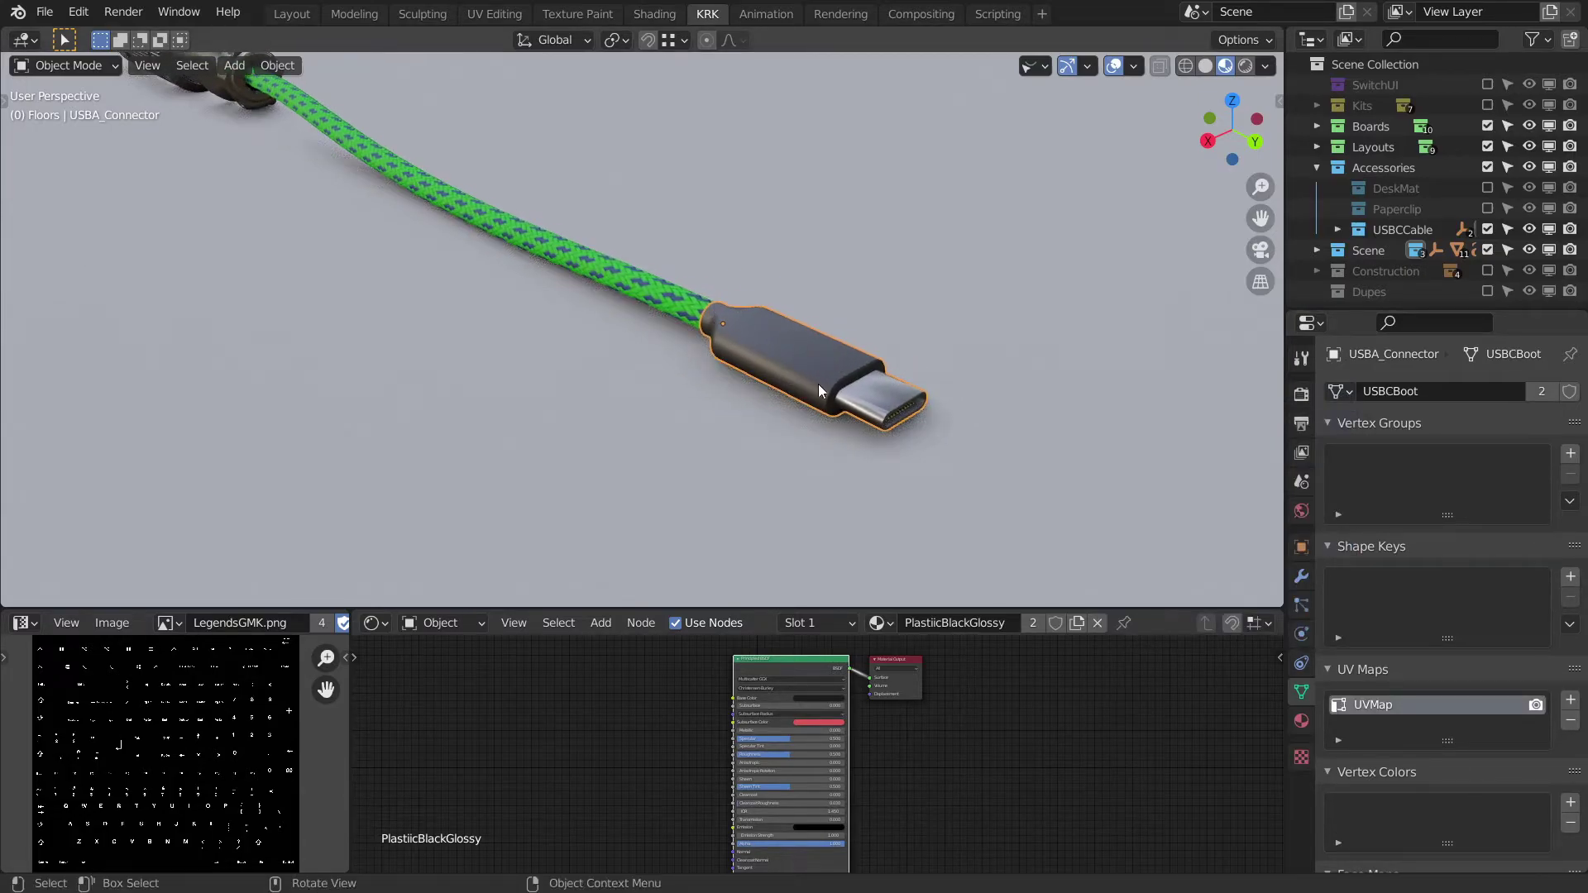
Try moving the swapped connector freely to check how the cable follows it.
{"action": "key", "text": "g"}
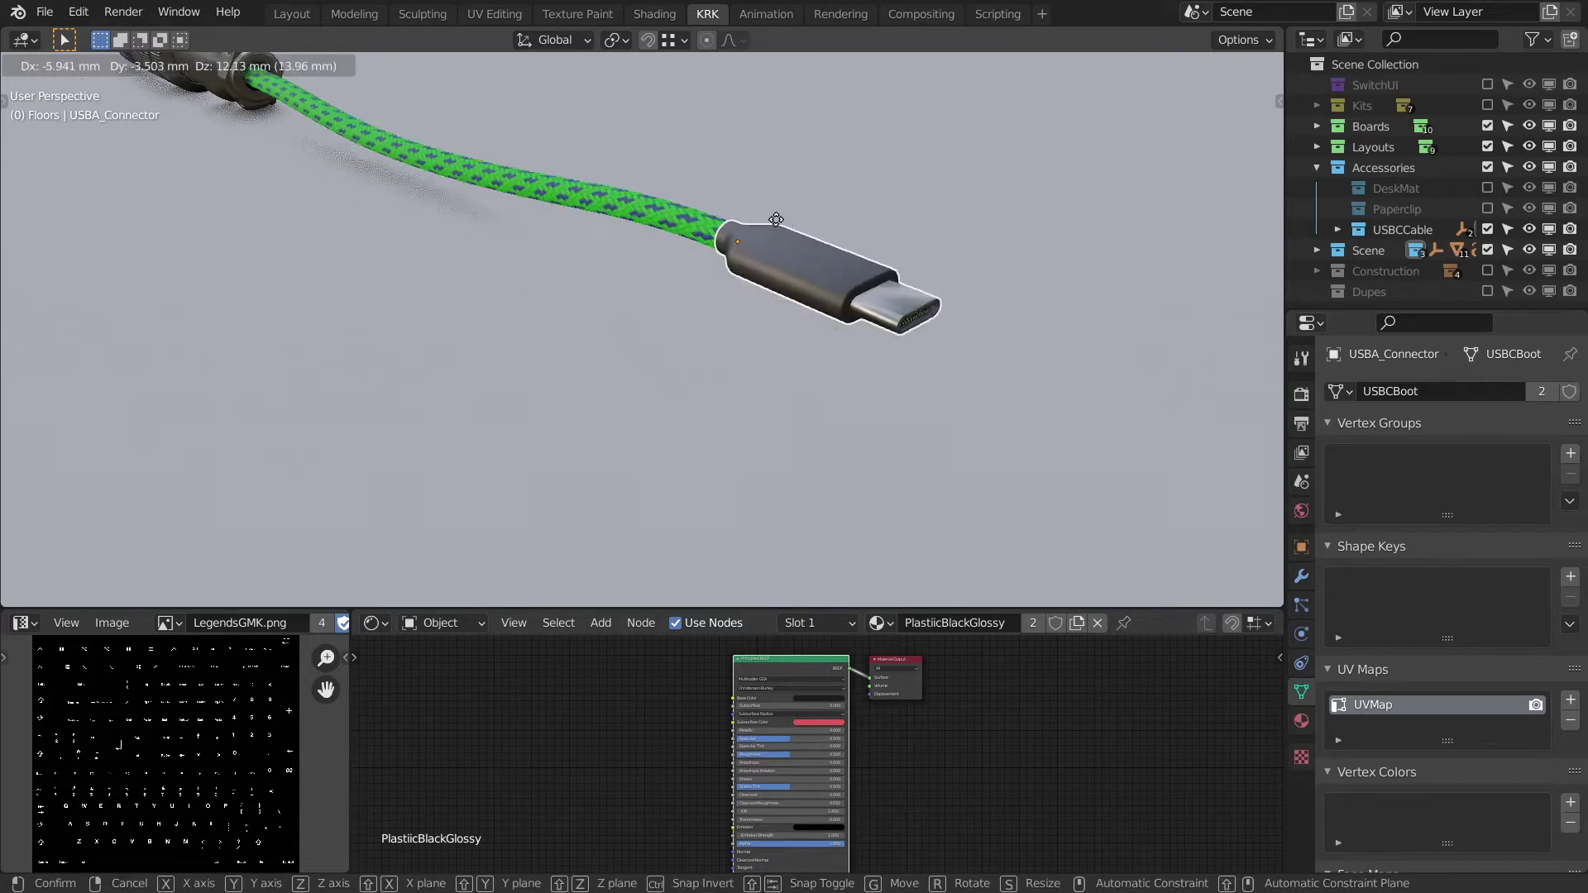
{"action": "right_click", "coordinate": [902, 330]}
{"action": "scroll", "coordinate": [902, 329], "scroll_direction": "down", "scroll_amount": 4}
{"action": "middle_click_drag", "start_coordinate": [902, 329], "coordinate": [1034, 371]}
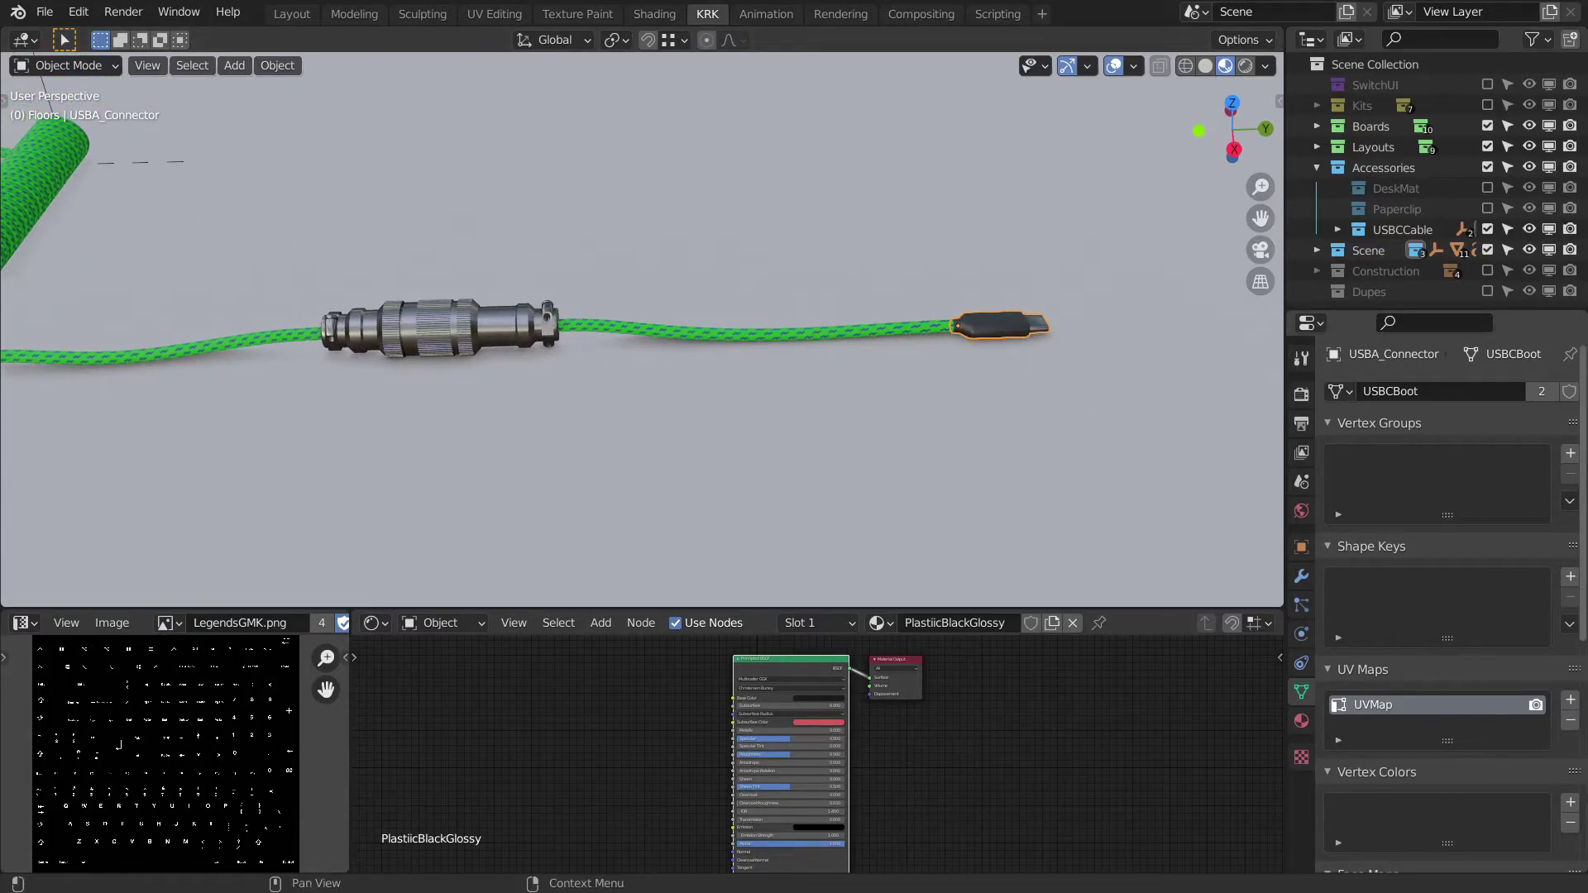
{"action": "mouse_move", "coordinate": [868, 397]}
{"action": "middle_mouse_down"}
{"action": "mouse_move", "coordinate": [934, 440]}
{"action": "mouse_move", "coordinate": [875, 402]}
{"action": "mouse_move", "coordinate": [888, 418]}
{"action": "middle_mouse_up"}
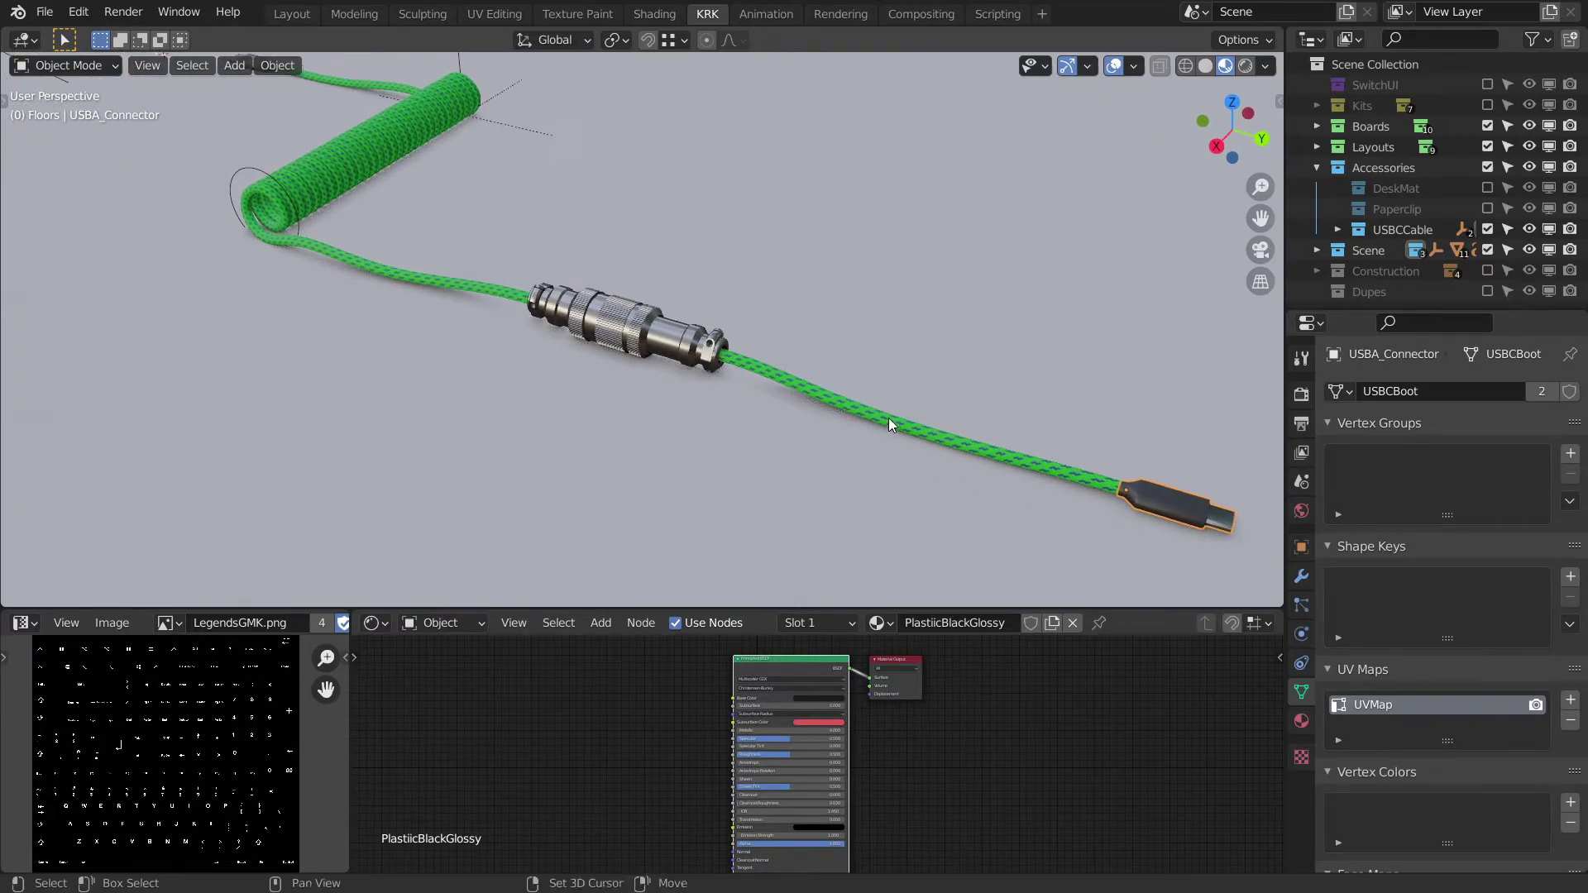
Make a linked duplicate of the metal GX connector, offset about -40.4 mm along the global X axis.
{"action": "left_click", "coordinate": [680, 371]}
{"action": "scroll", "coordinate": [729, 365], "scroll_direction": "up", "scroll_amount": 5}
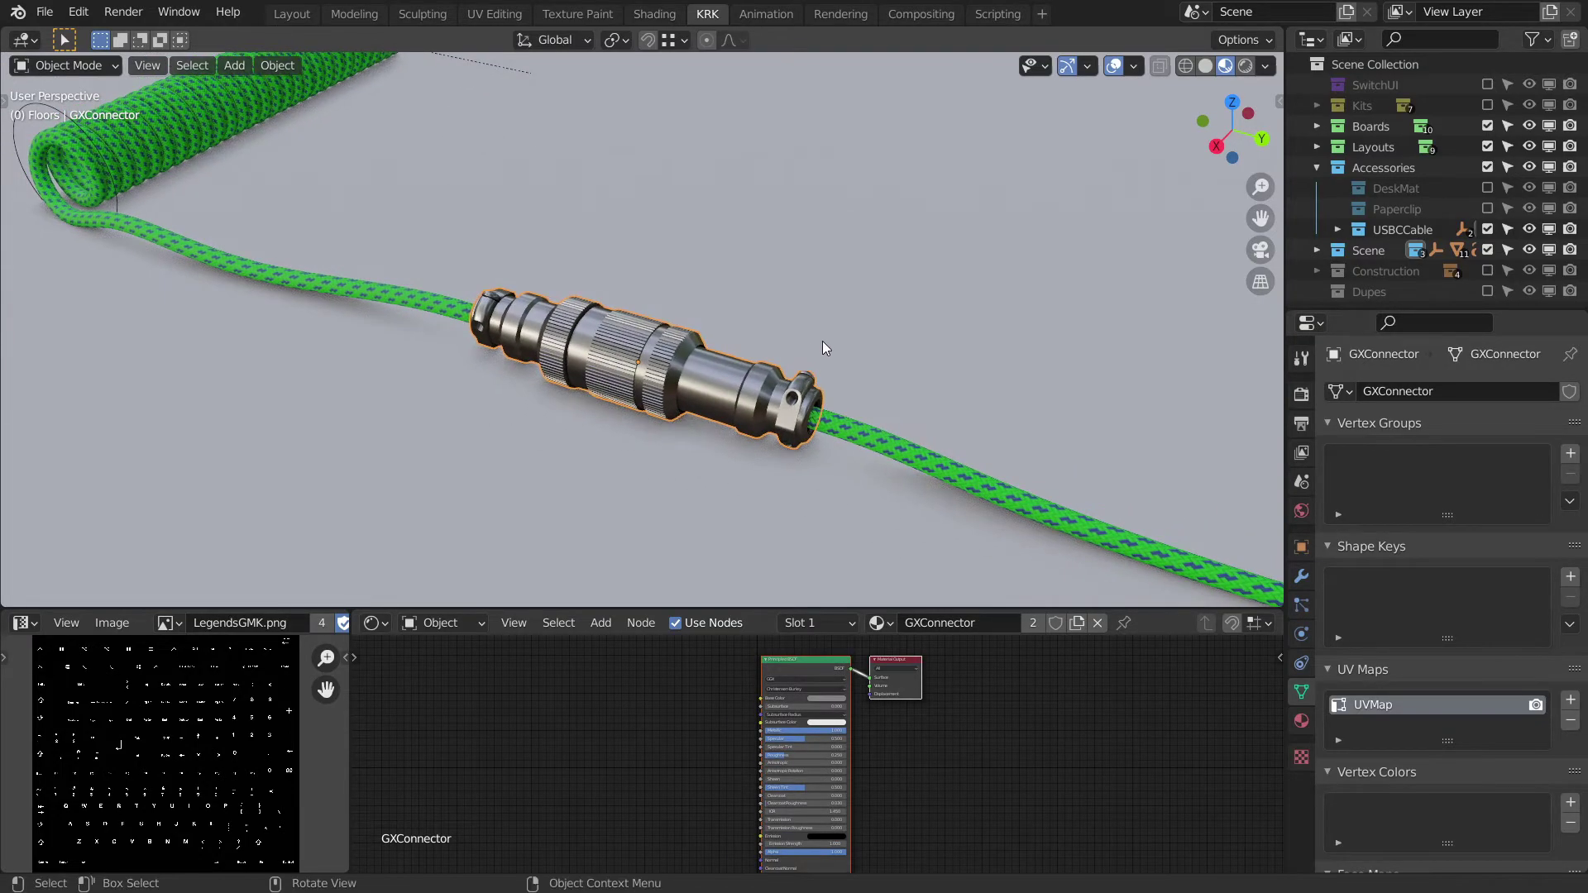
{"action": "left_click", "coordinate": [1301, 576]}
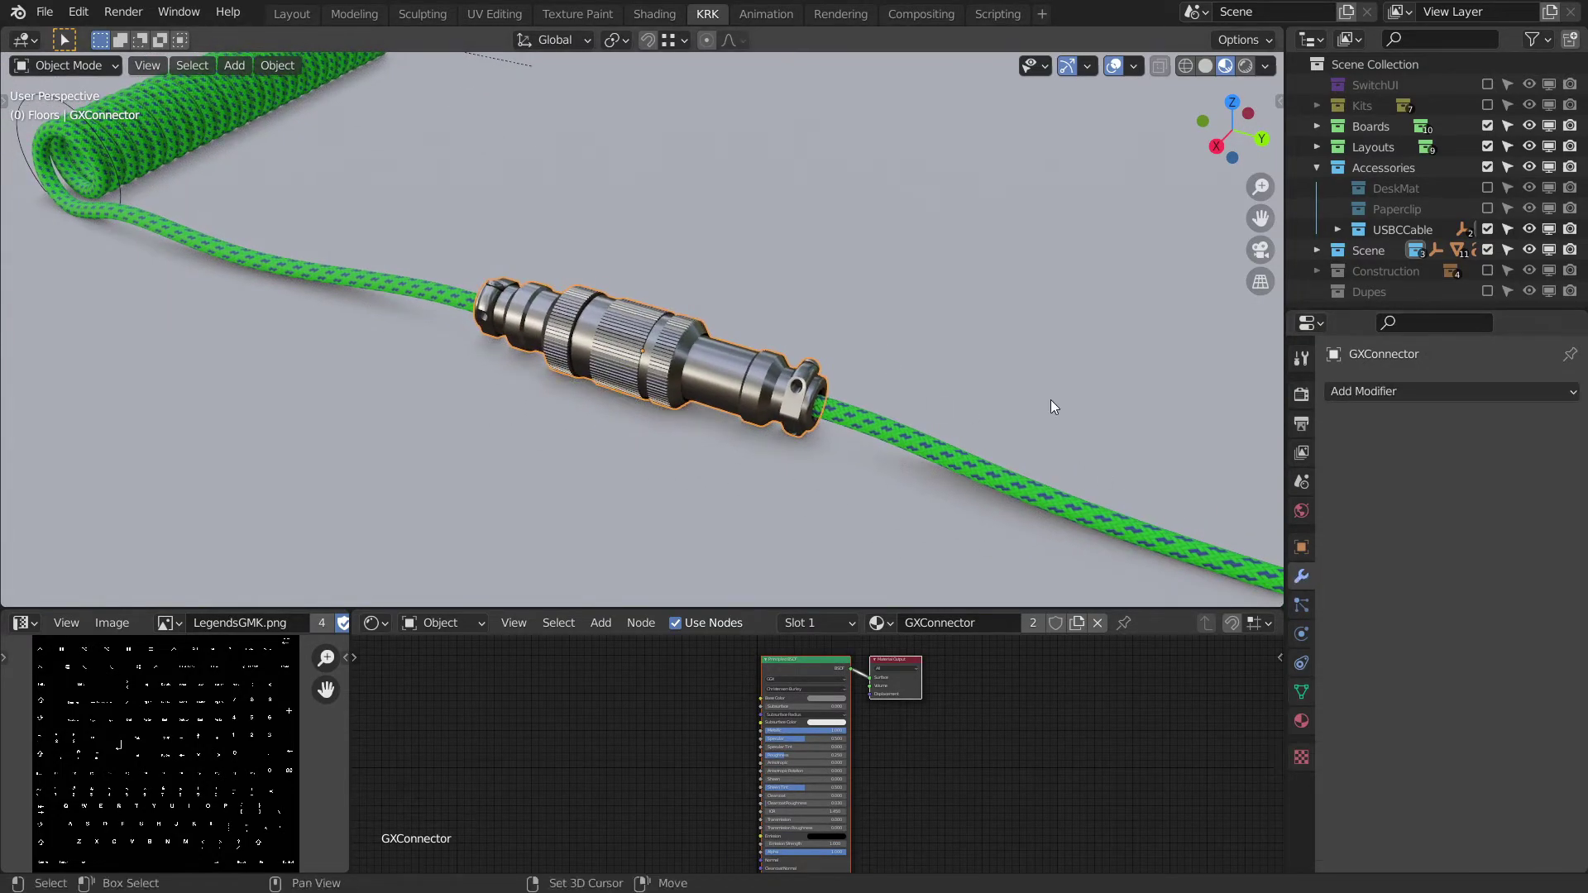
{"action": "middle_click_drag", "start_coordinate": [1046, 399], "coordinate": [1005, 398], "text": "shift"}
{"action": "key", "text": "alt+d"}
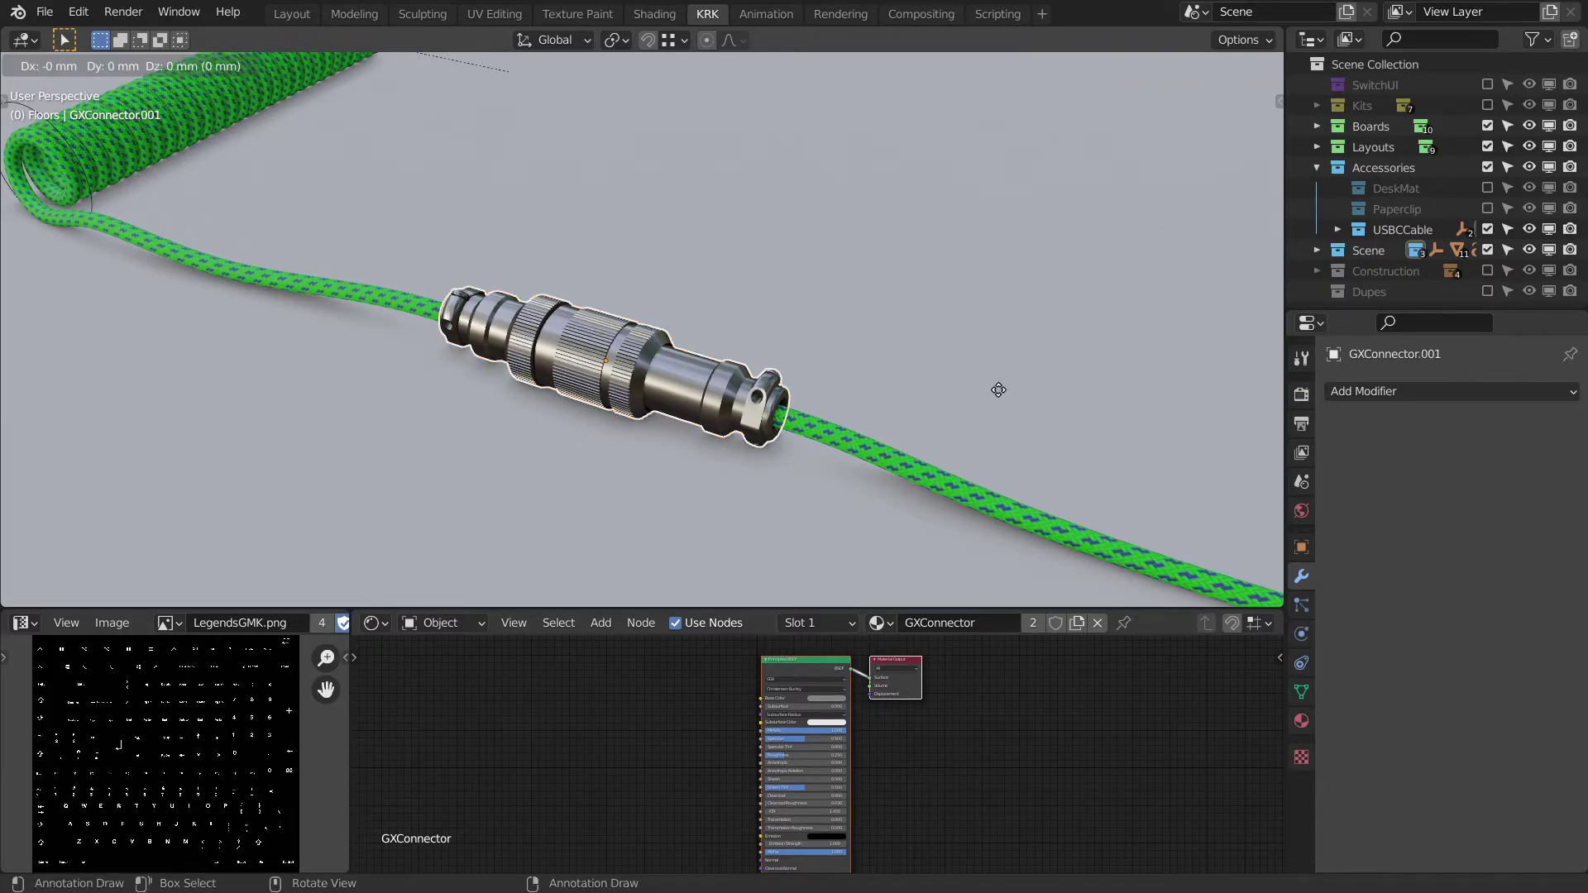
{"action": "key", "text": "x"}
{"action": "left_click", "coordinate": [1093, 286]}
{"action": "scroll", "coordinate": [936, 320], "scroll_direction": "up", "scroll_amount": 2}
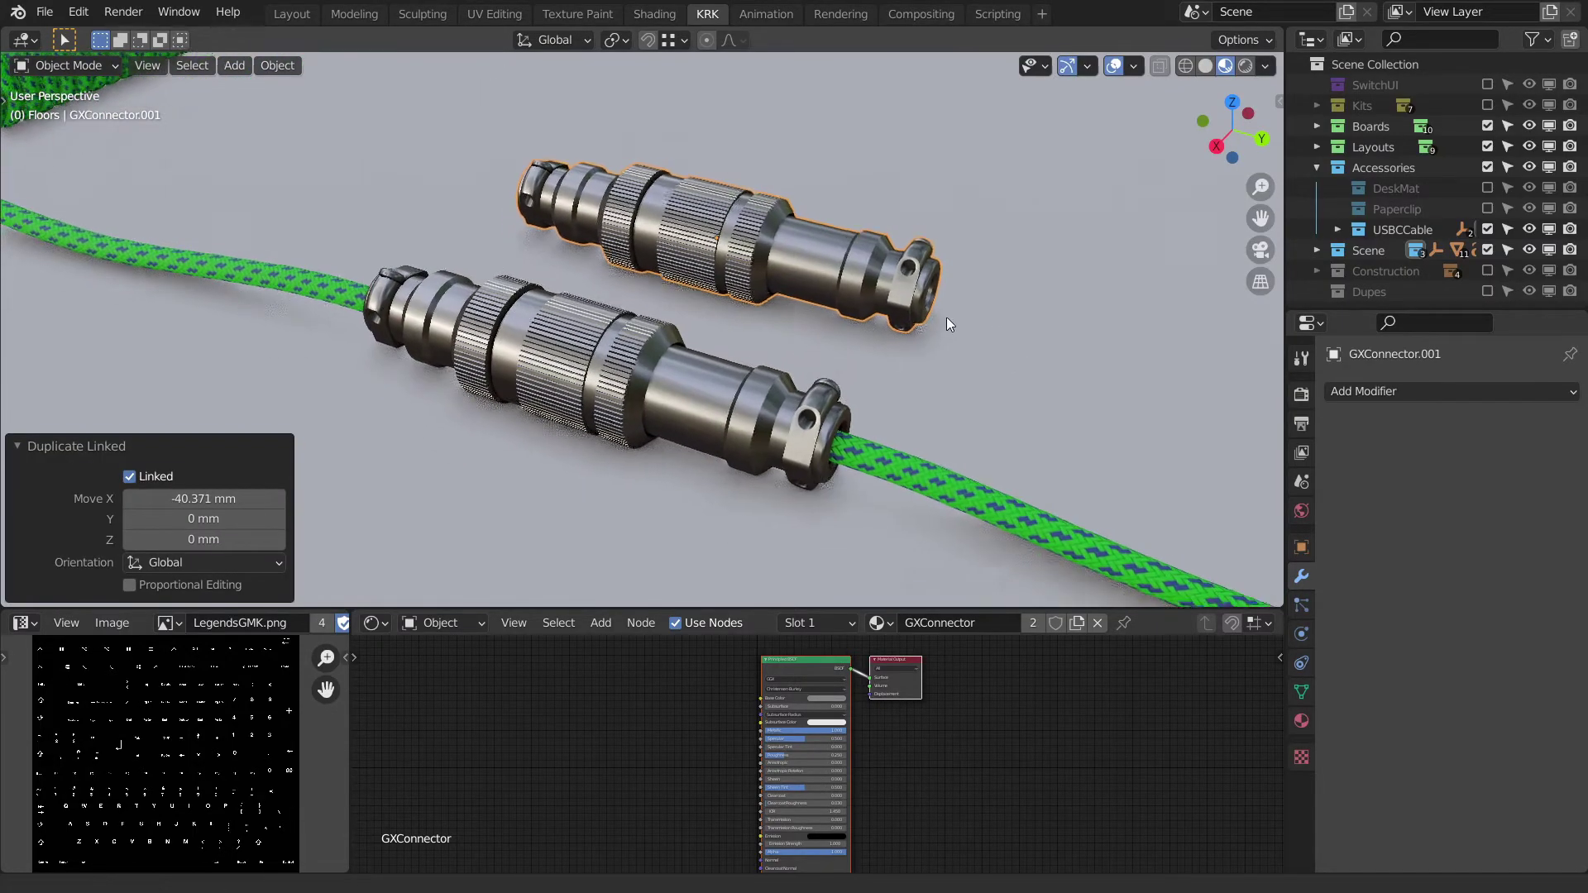
Add a Bevel modifier to the original GX connector with an amount of 0.1 mm and 4 segments.
{"action": "left_click", "coordinate": [737, 363]}
{"action": "scroll", "coordinate": [798, 330], "scroll_direction": "up", "scroll_amount": 4}
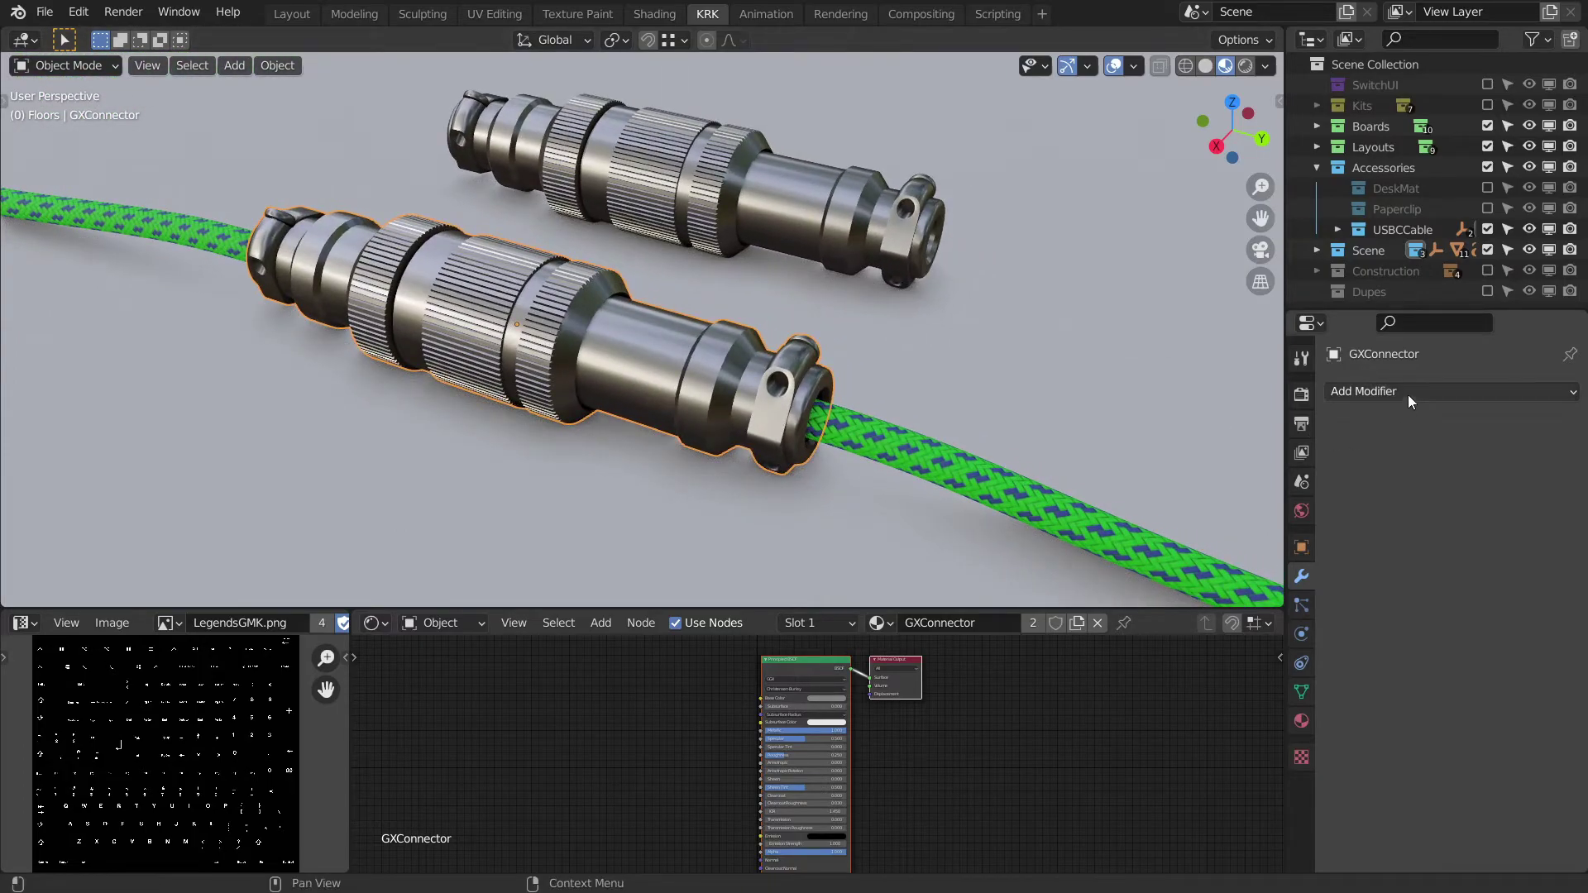
{"action": "left_click", "coordinate": [1407, 391]}
{"action": "left_click", "coordinate": [1107, 422]}
{"action": "scroll", "coordinate": [1069, 408], "scroll_direction": "down", "scroll_amount": 2, "text": "shift"}
{"action": "double_click", "coordinate": [1518, 507]}
{"action": "key", "text": "ctrl+a"}
{"action": "type", "text": "0.1"}
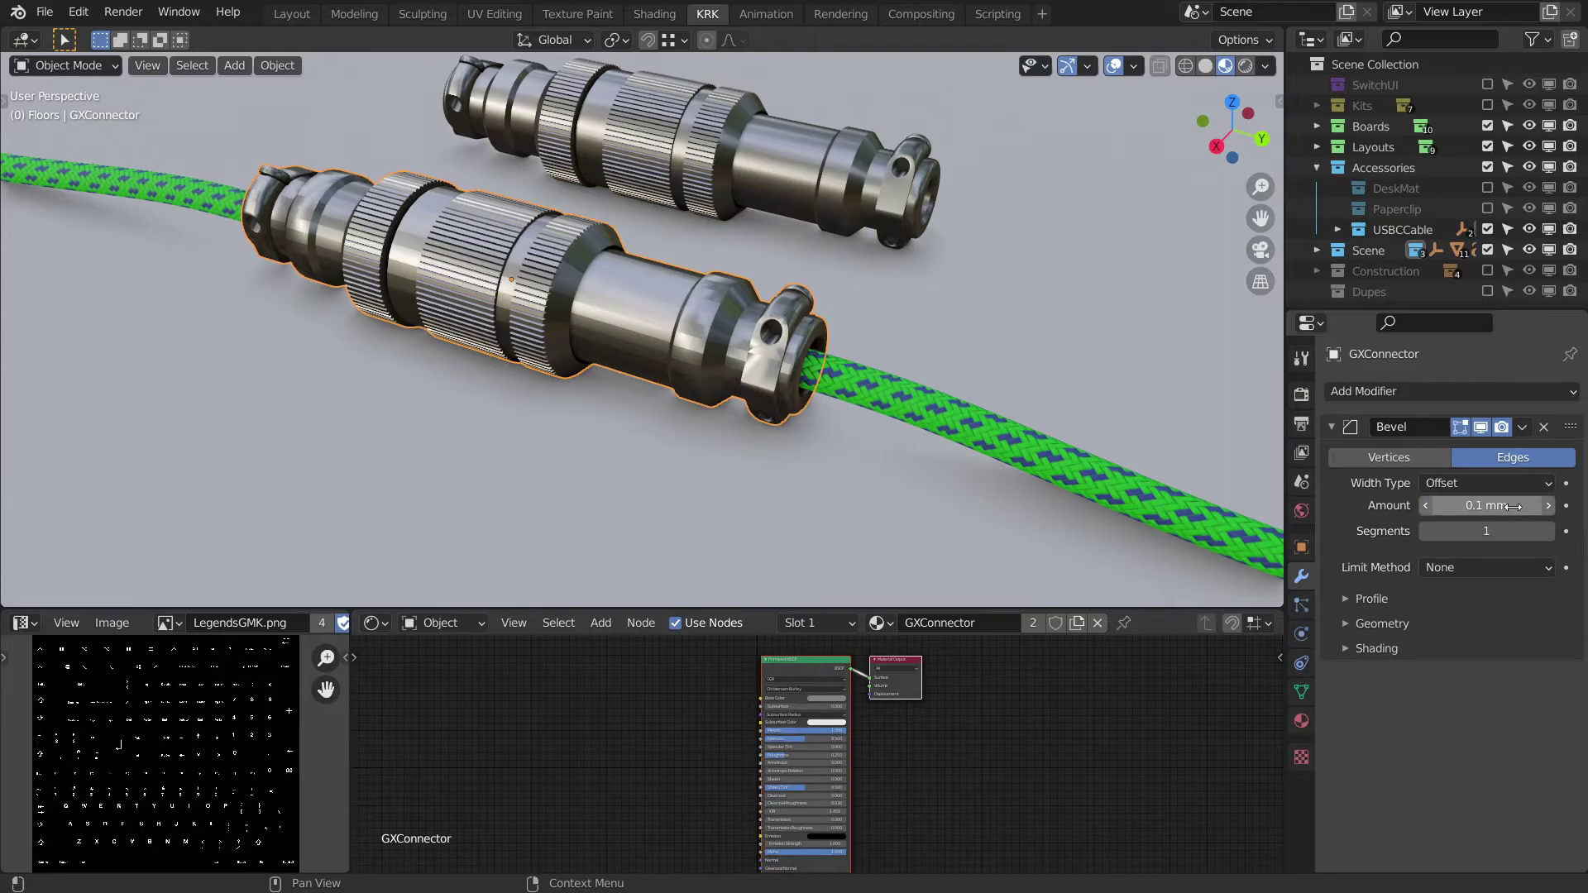
{"action": "key", "text": "Return"}
{"action": "left_click", "coordinate": [1549, 532]}
{"action": "left_click", "coordinate": [1549, 532]}
{"action": "left_click", "coordinate": [1548, 532]}
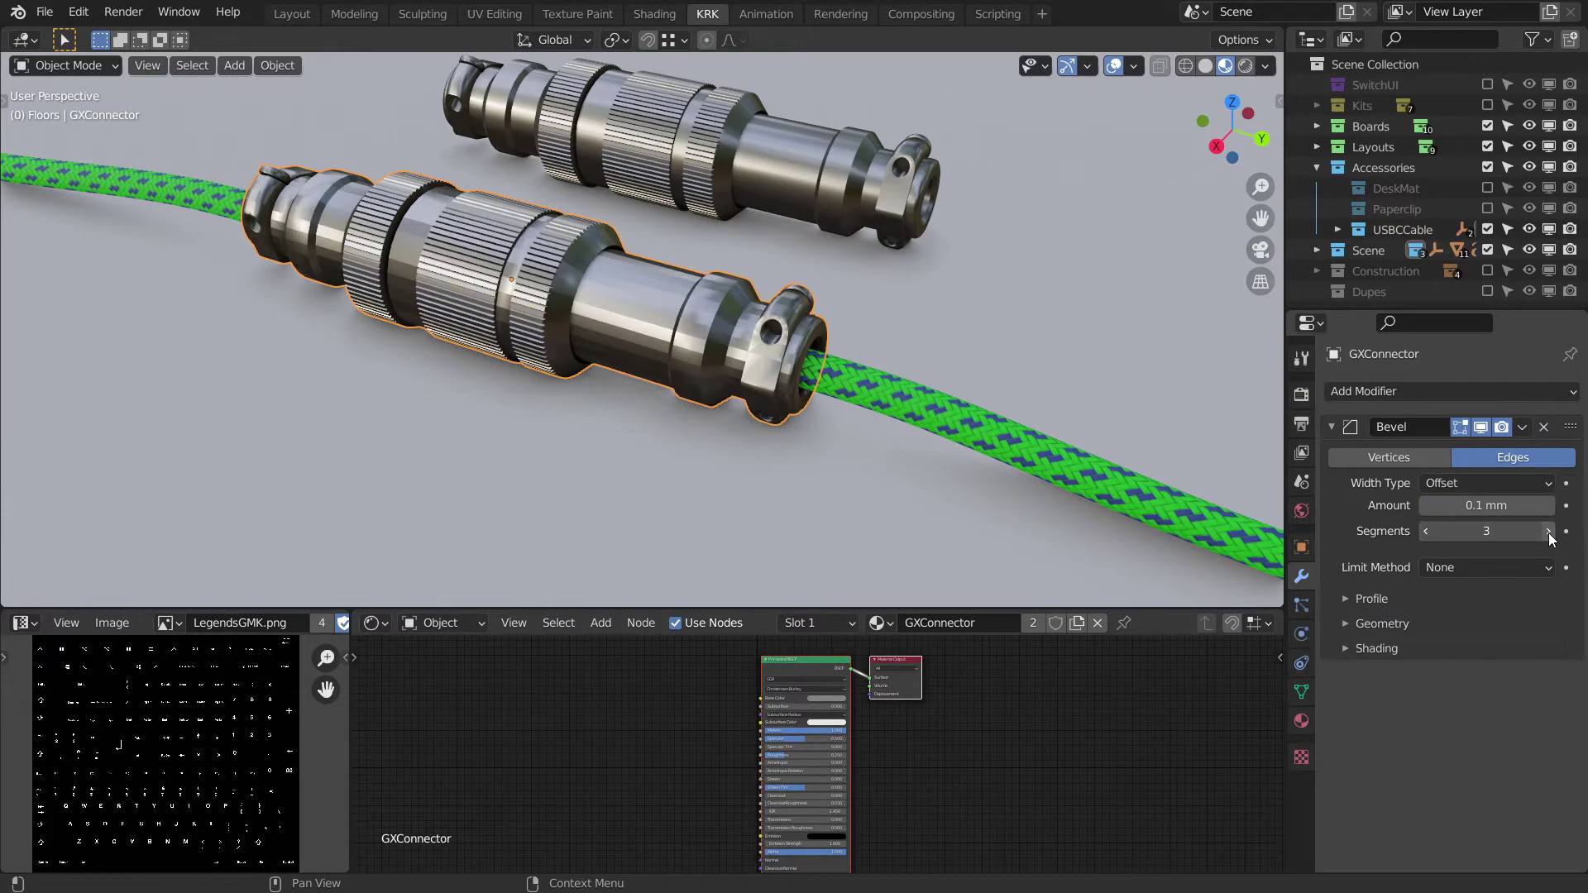
Limit the connector's bevel by Angle and disable Clamp Overlap in its geometry settings.
{"action": "left_click", "coordinate": [1472, 568]}
{"action": "left_click", "coordinate": [1444, 614]}
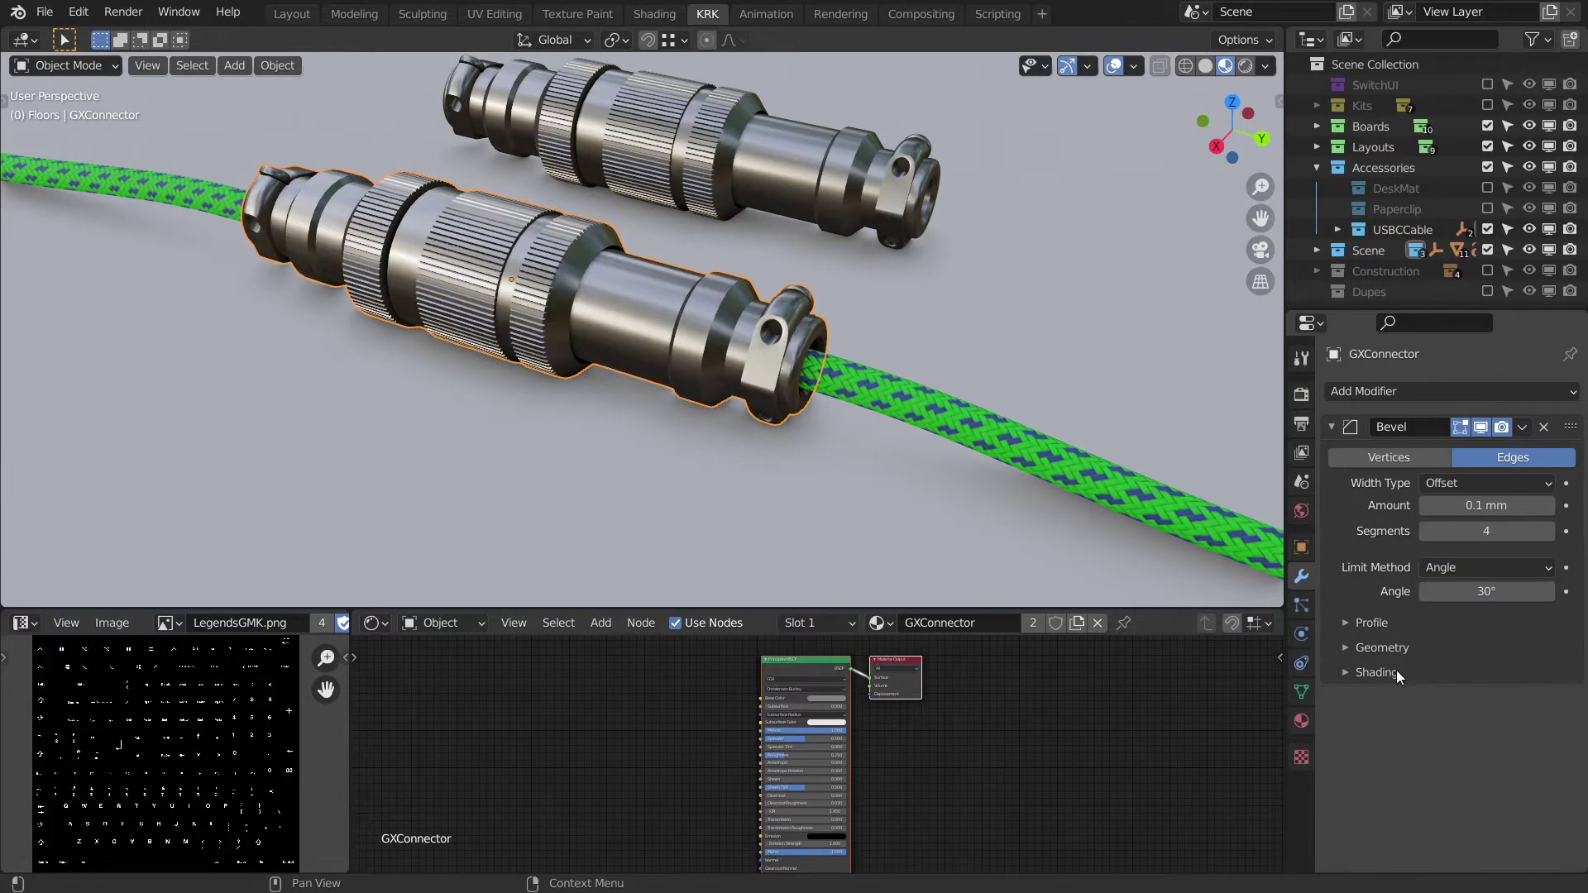
{"action": "middle_click_drag", "start_coordinate": [859, 394], "coordinate": [703, 355]}
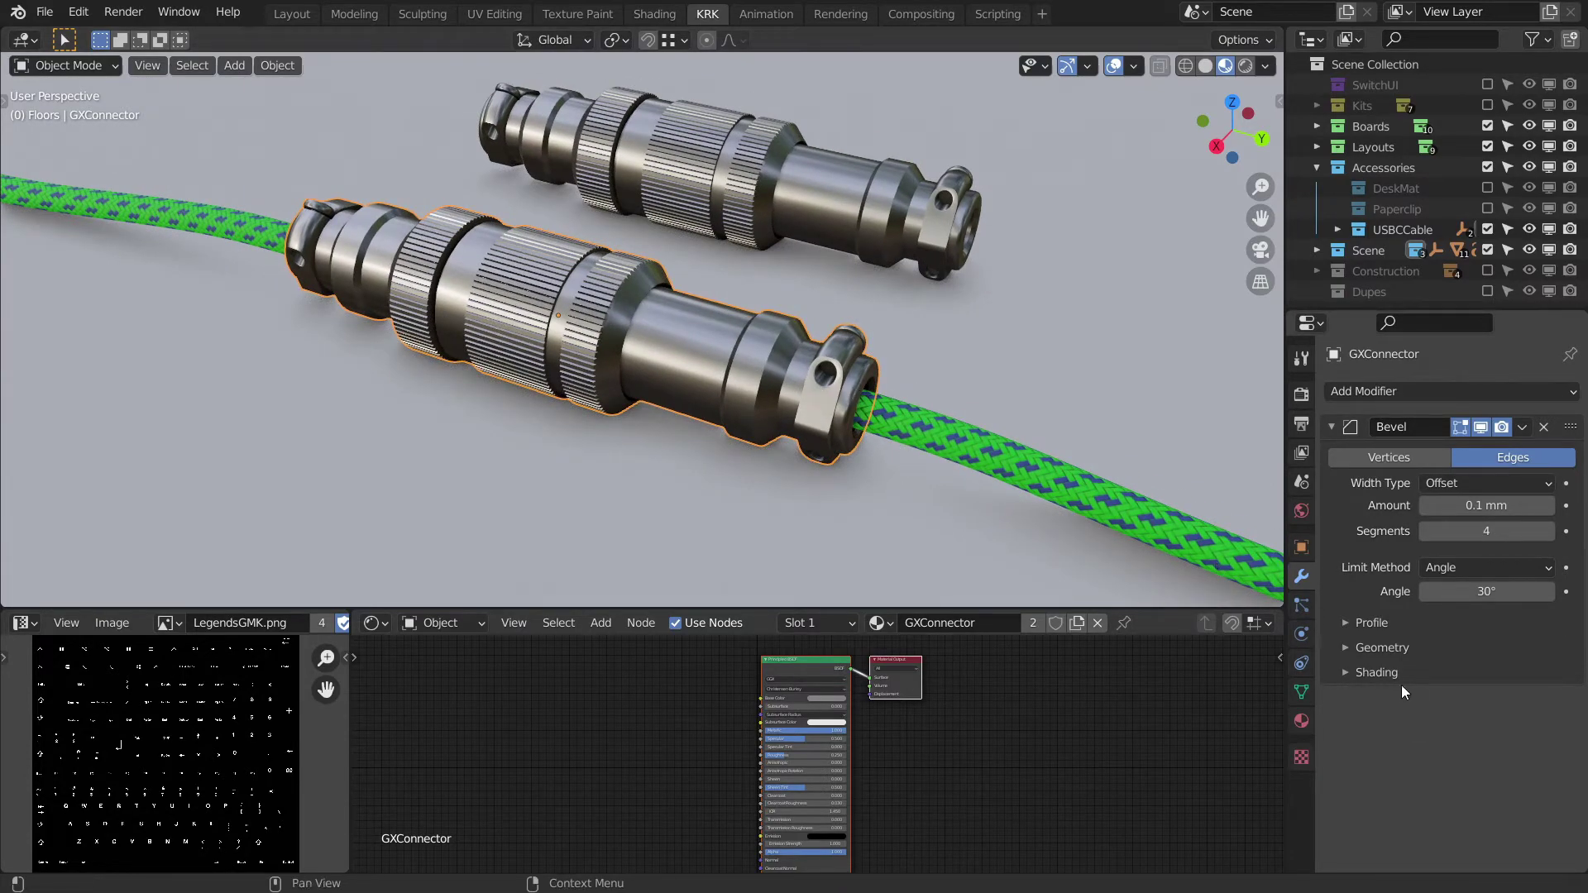
{"action": "left_click", "coordinate": [1387, 656]}
{"action": "left_click", "coordinate": [1474, 768]}
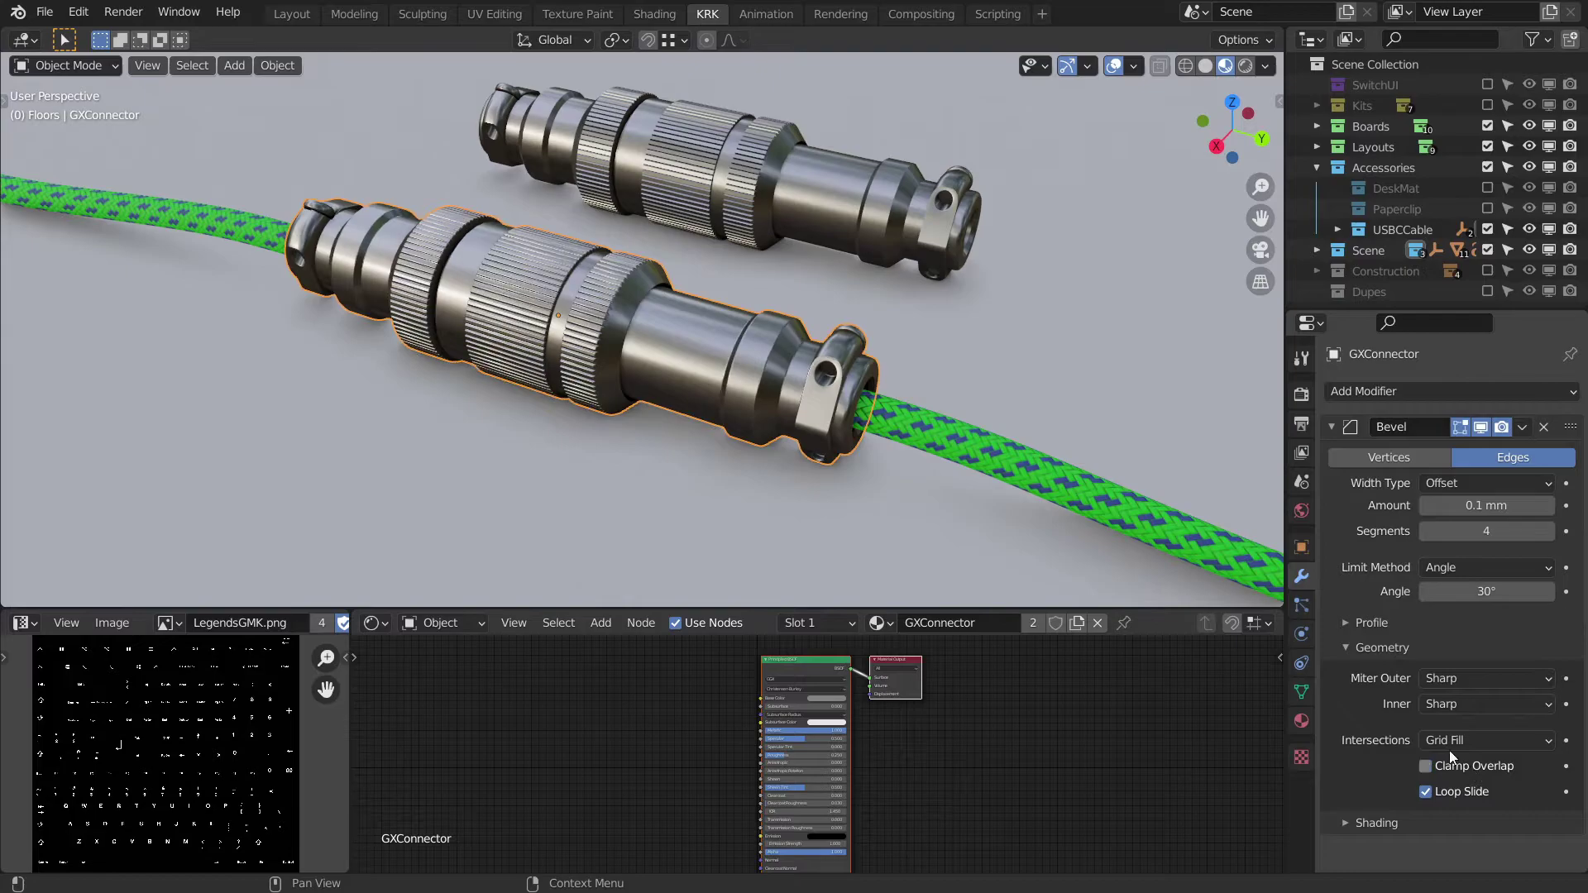
Compare the edges of the bevelled GX connector with the unbevelled duplicate close up and from several angles.
{"action": "scroll", "coordinate": [922, 445], "scroll_direction": "up", "scroll_amount": 3}
{"action": "scroll", "coordinate": [837, 399], "scroll_direction": "up", "scroll_amount": 3}
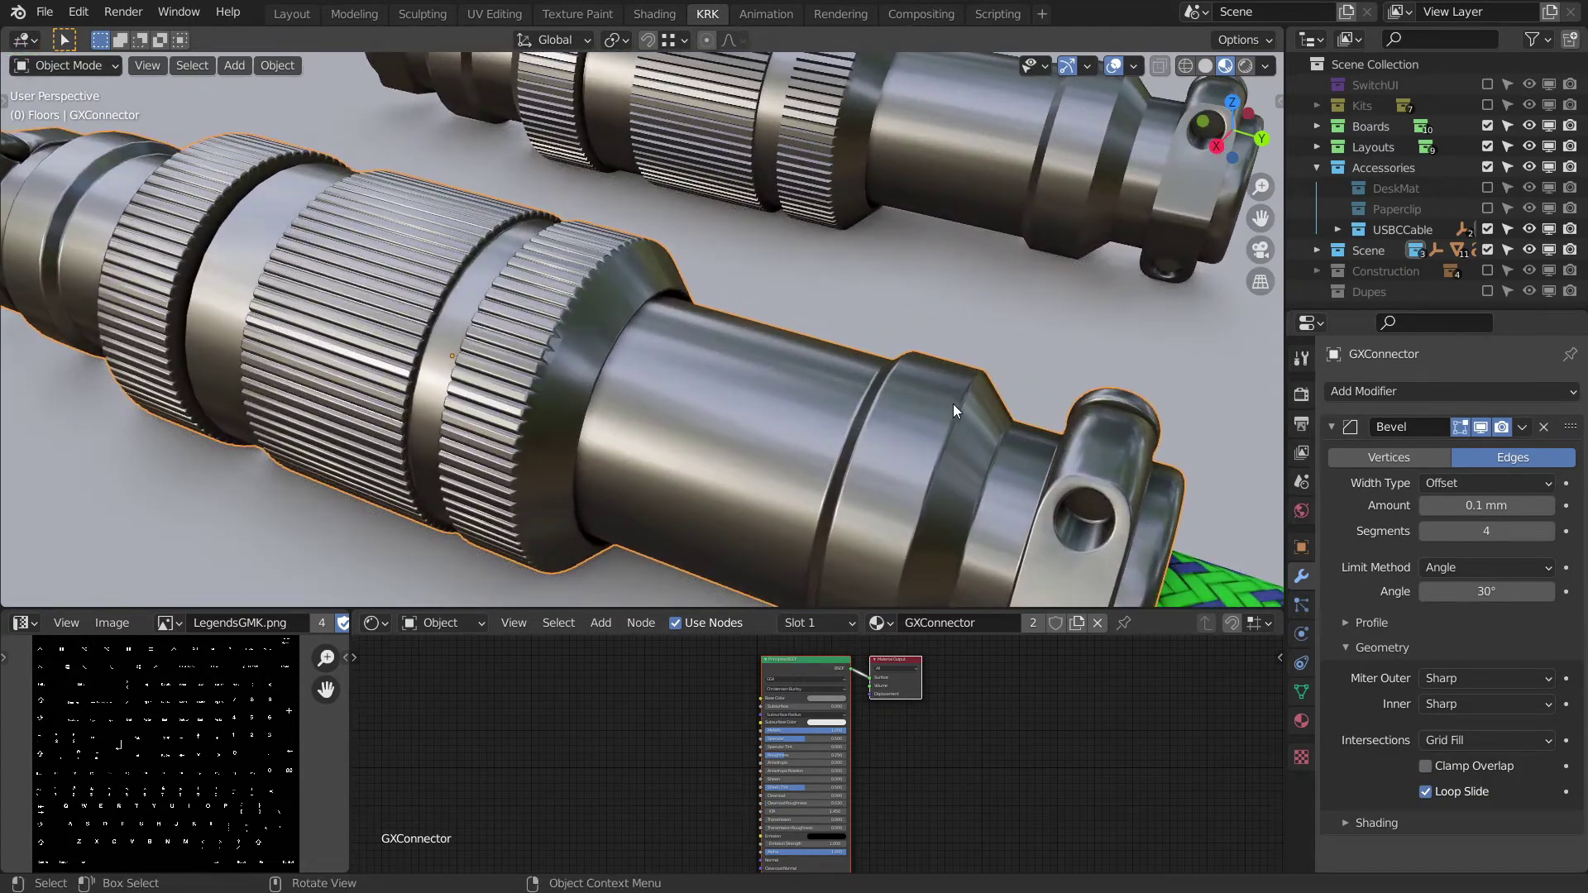
{"action": "scroll", "coordinate": [754, 351], "scroll_direction": "up", "scroll_amount": 3}
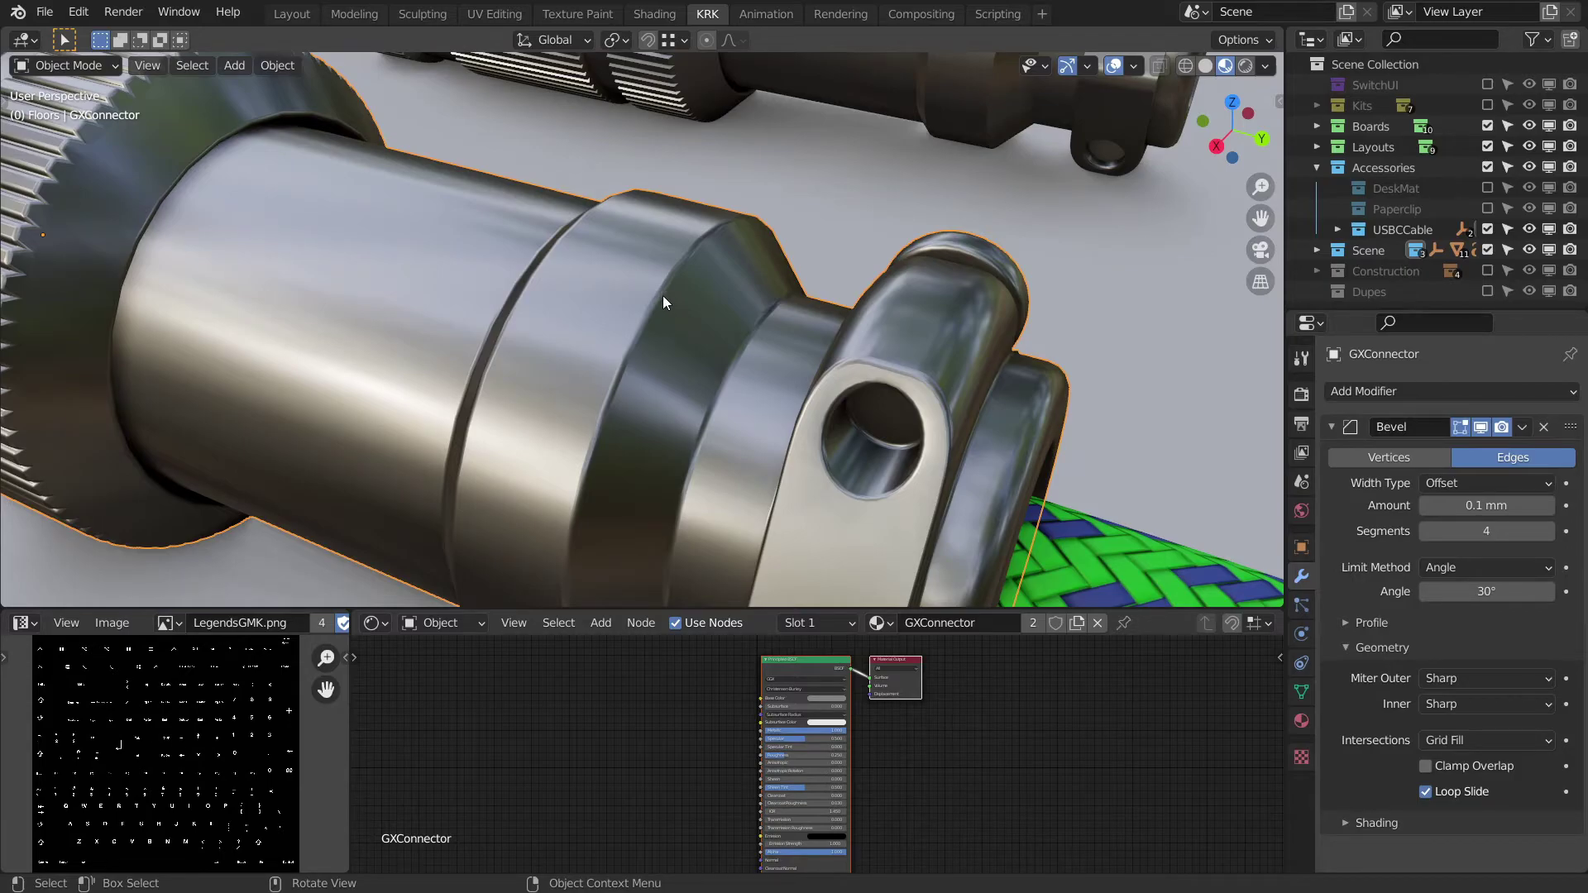
{"action": "scroll", "coordinate": [663, 295], "scroll_direction": "down", "scroll_amount": 4}
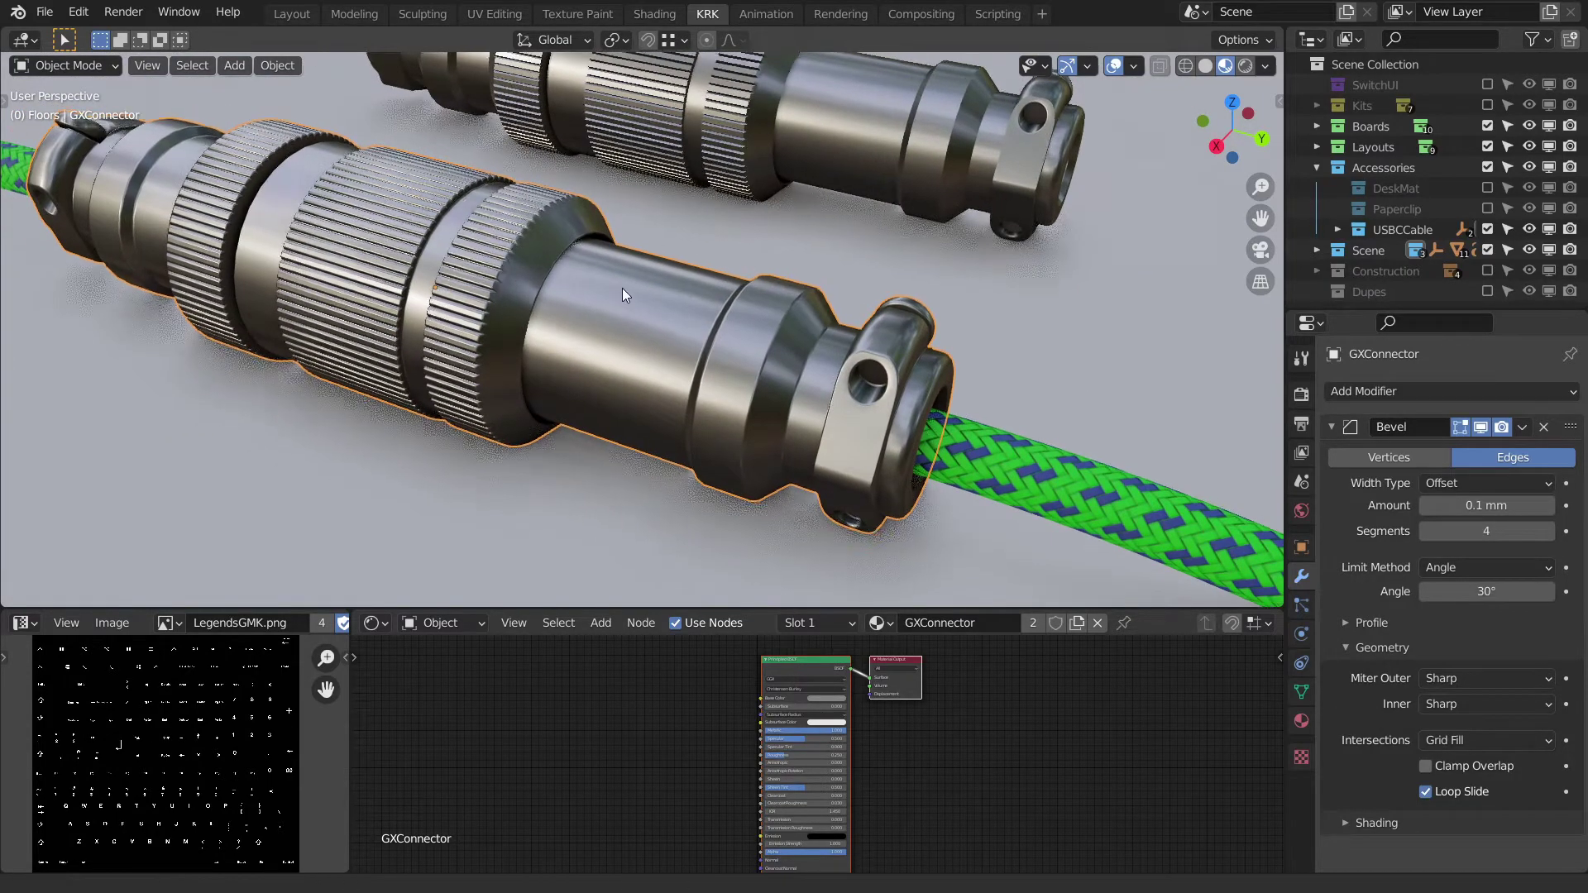
{"action": "middle_click_drag", "start_coordinate": [623, 290], "coordinate": [631, 320], "text": "shift"}
{"action": "middle_click_drag", "start_coordinate": [999, 135], "coordinate": [715, 260], "text": "shift"}
{"action": "scroll", "coordinate": [716, 248], "scroll_direction": "up", "scroll_amount": 6}
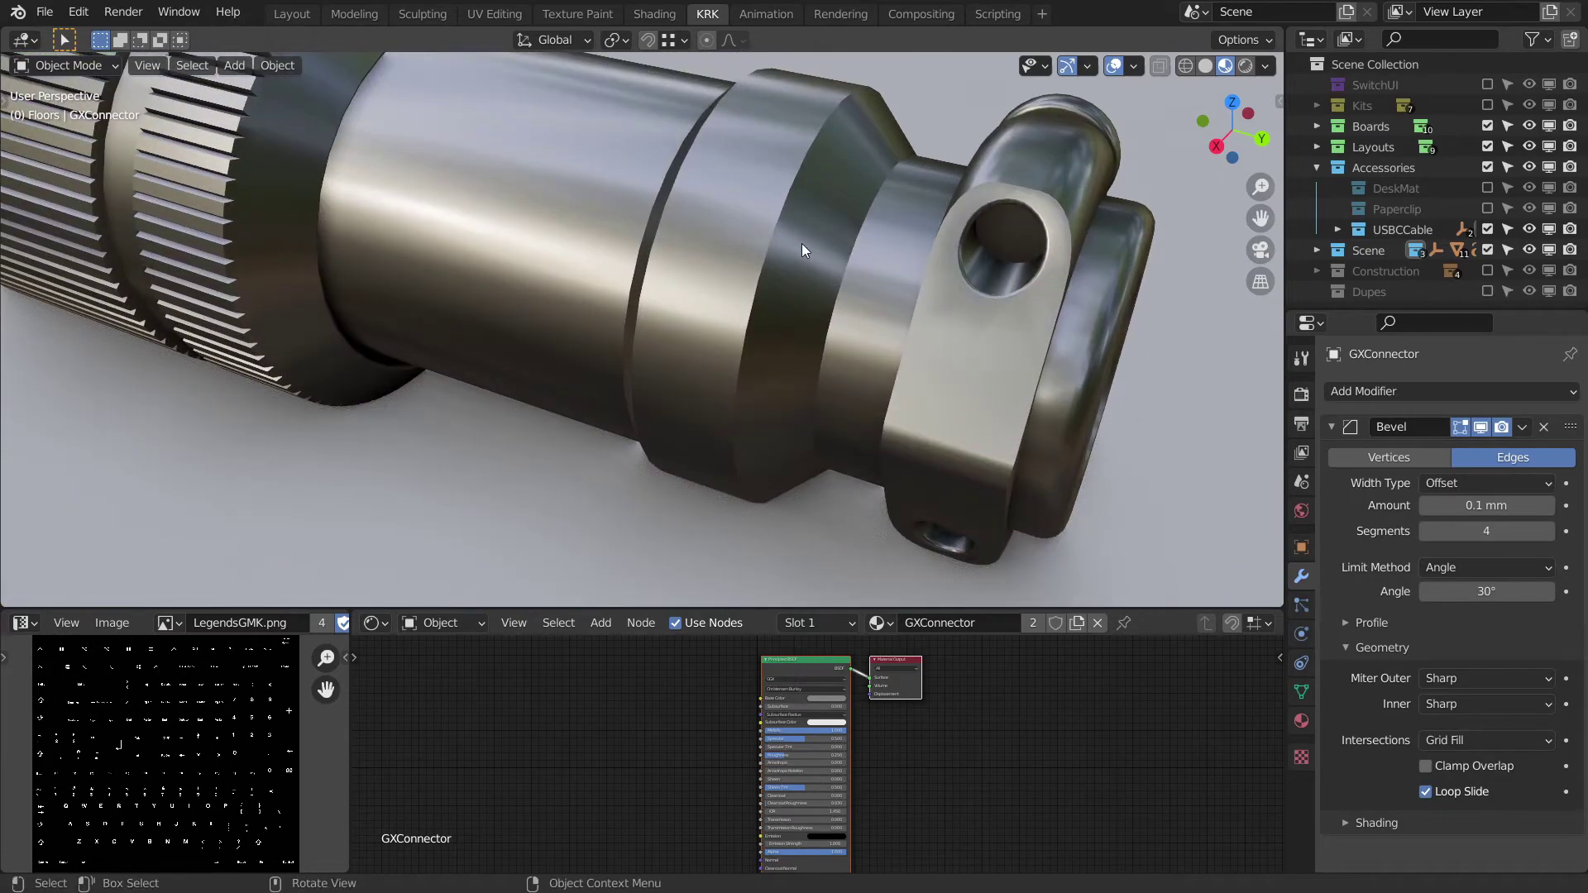
{"action": "scroll", "coordinate": [798, 266], "scroll_direction": "down", "scroll_amount": 8}
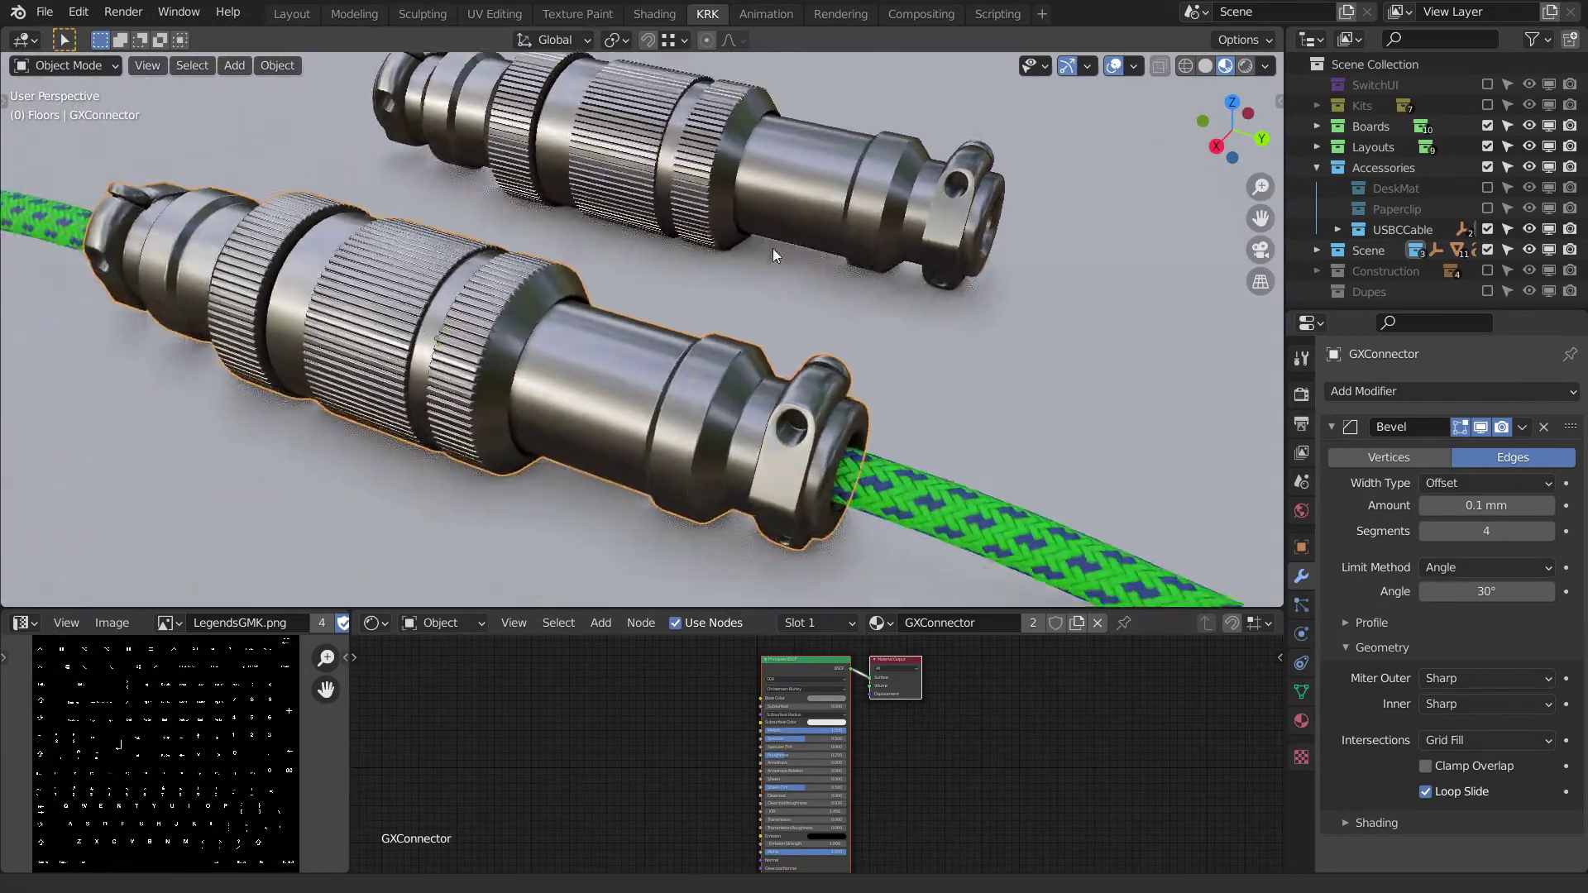
{"action": "scroll", "coordinate": [776, 340], "scroll_direction": "down", "scroll_amount": 4}
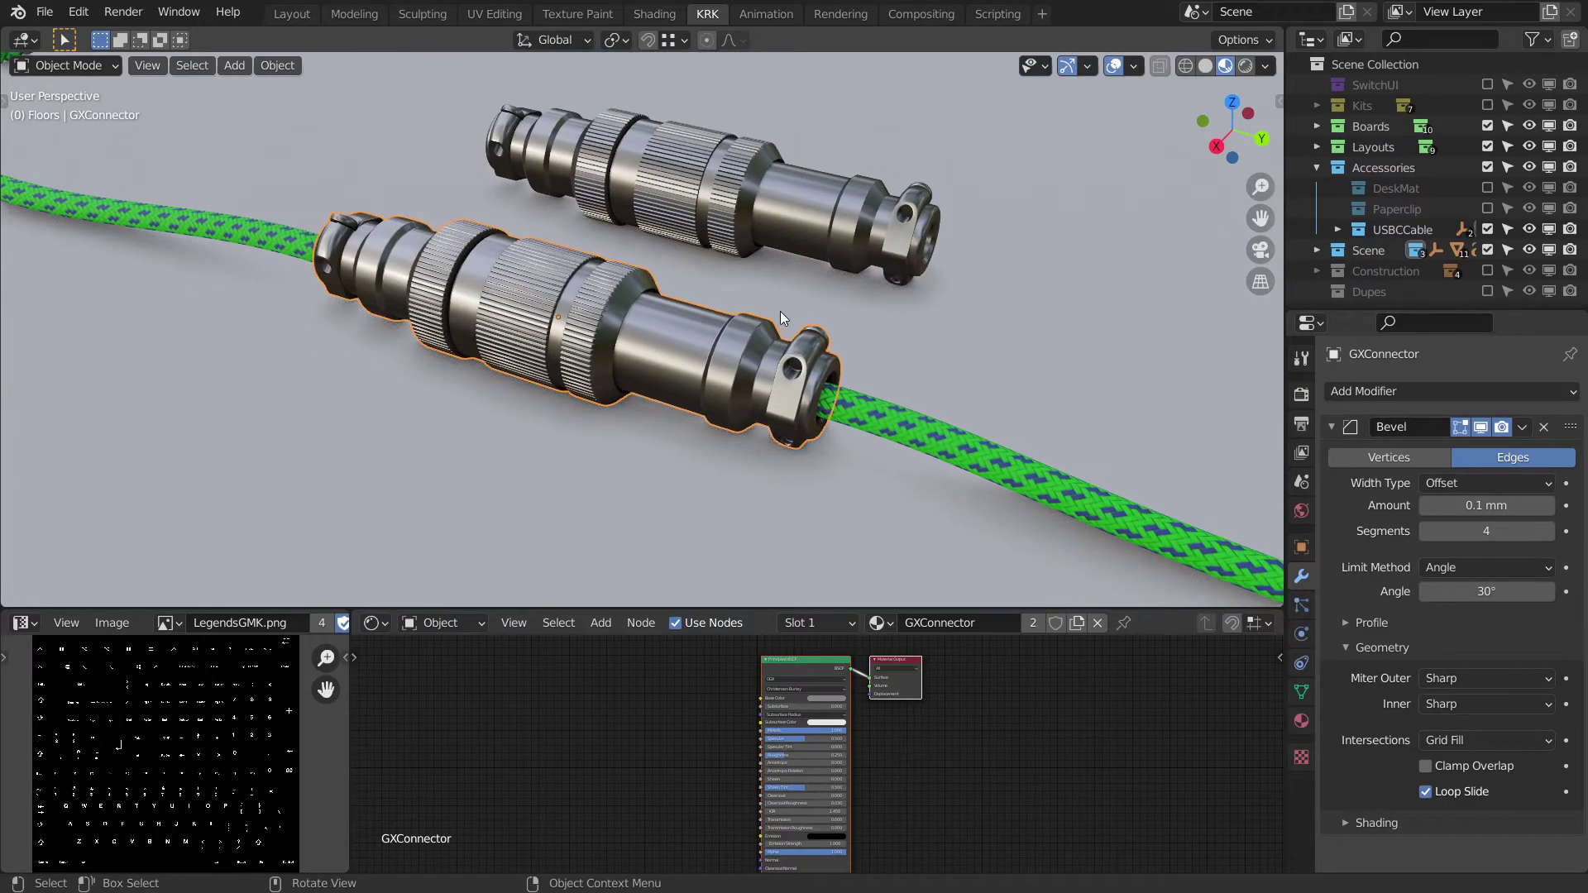
{"action": "middle_click_drag", "start_coordinate": [772, 281], "coordinate": [907, 204]}
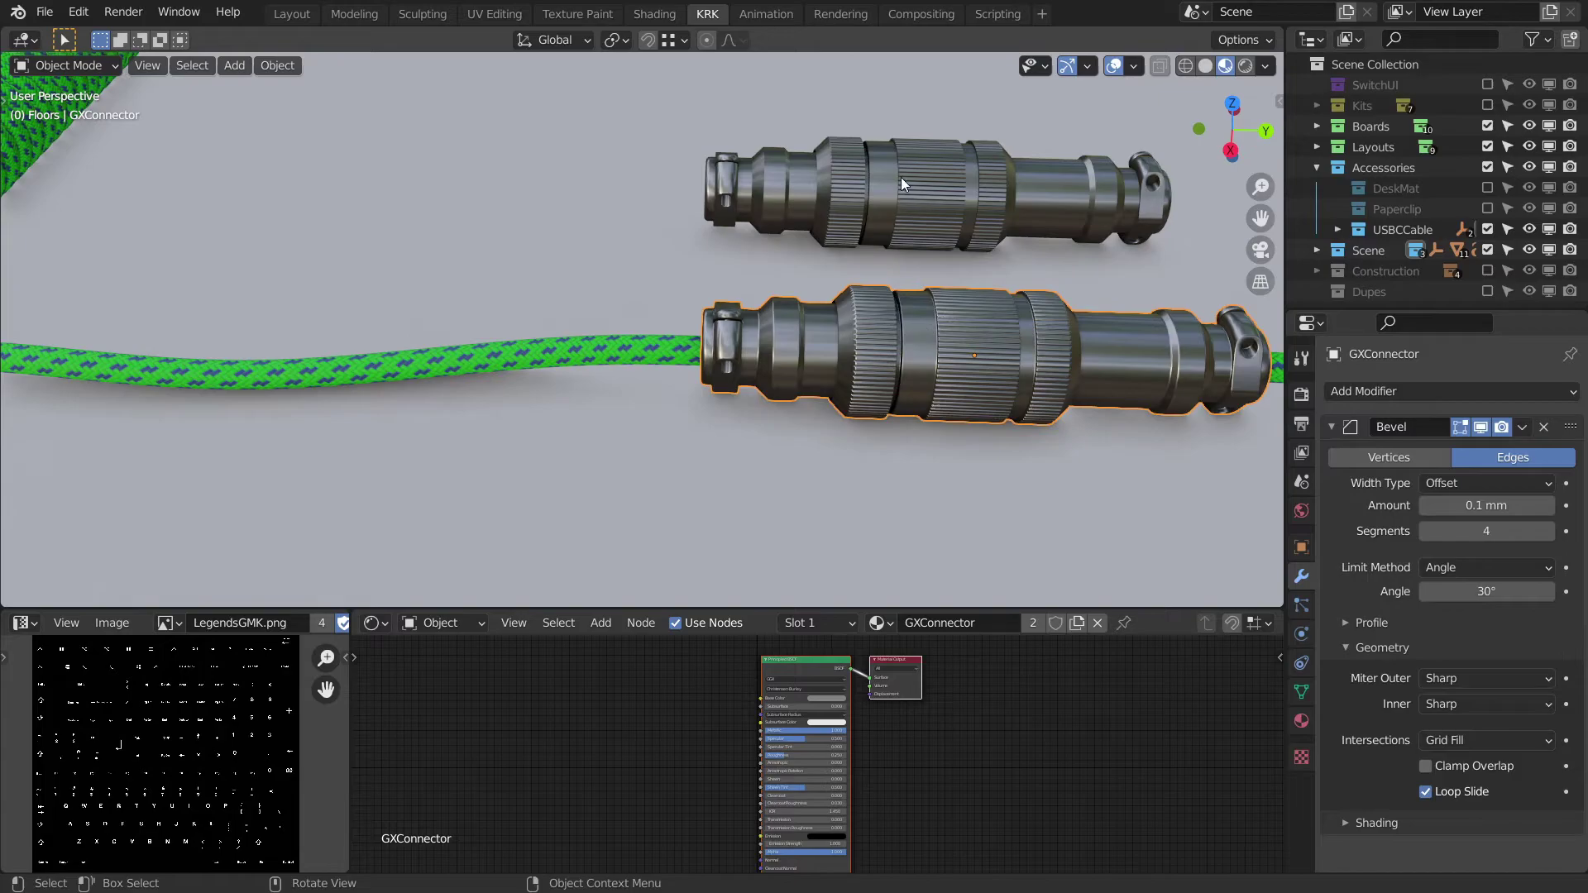
{"action": "middle_click_drag", "start_coordinate": [907, 280], "coordinate": [977, 281]}
{"action": "scroll", "coordinate": [921, 288], "scroll_direction": "down", "scroll_amount": 2}
Enable the U80-A board collection under Boards in the view layer.
{"action": "left_click", "coordinate": [1318, 126]}
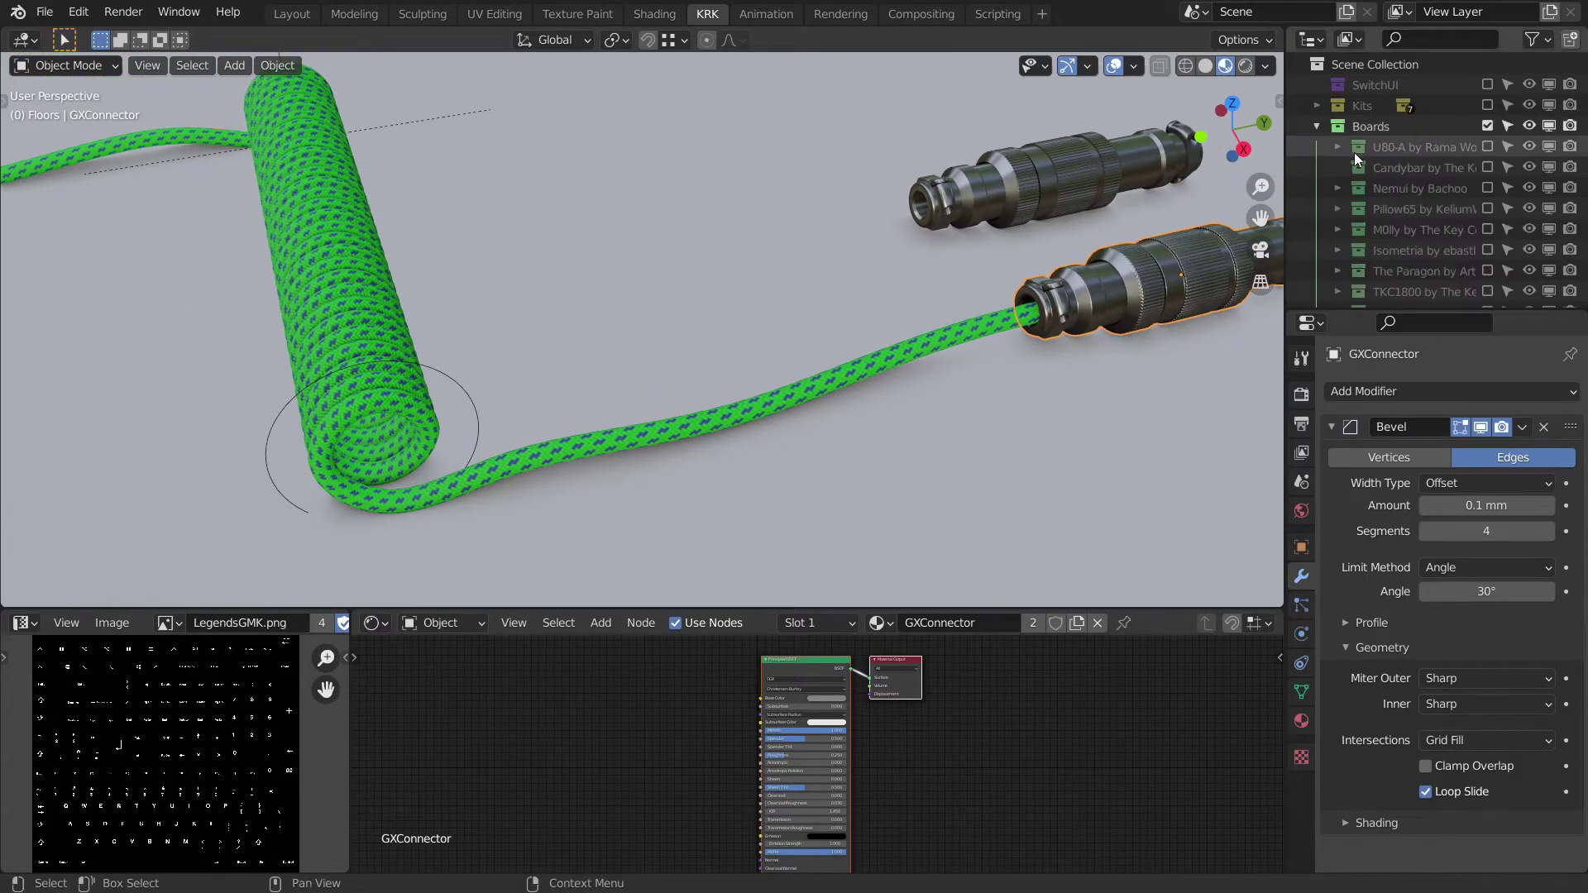
{"action": "left_click", "coordinate": [1488, 147]}
{"action": "middle_click_drag", "start_coordinate": [952, 282], "coordinate": [935, 245]}
{"action": "scroll", "coordinate": [969, 269], "scroll_direction": "down", "scroll_amount": 4}
{"action": "scroll", "coordinate": [918, 248], "scroll_direction": "up", "scroll_amount": 5}
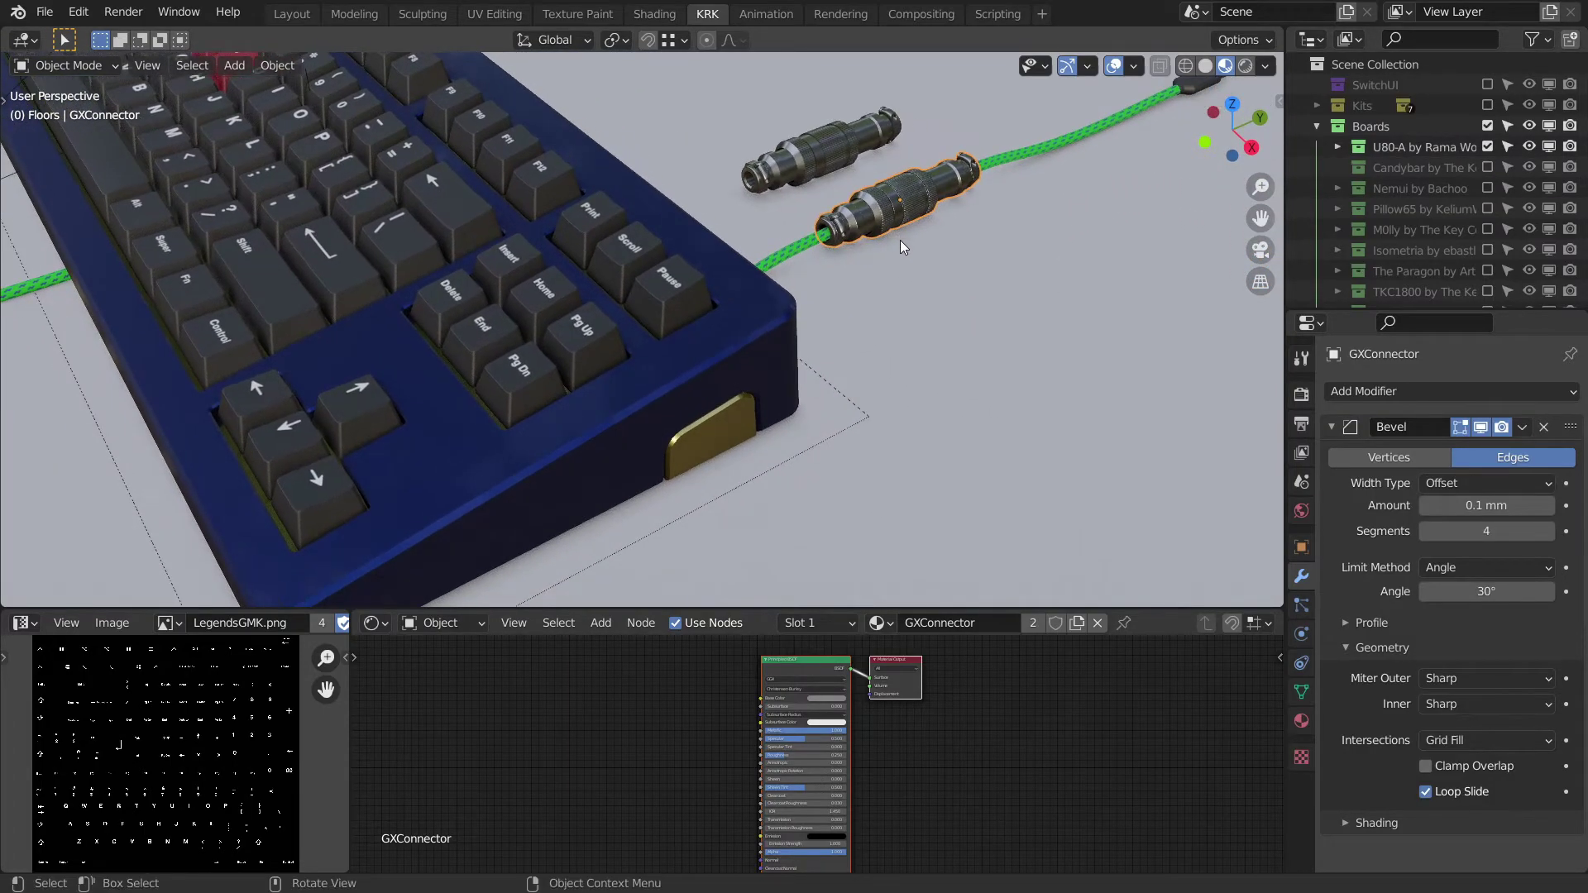
Copy the GX connector's modifiers to the RamaU80 case by linking them, with the connector as the active object.
{"action": "left_click", "coordinate": [857, 306]}
{"action": "middle_click_drag", "start_coordinate": [857, 306], "coordinate": [815, 332]}
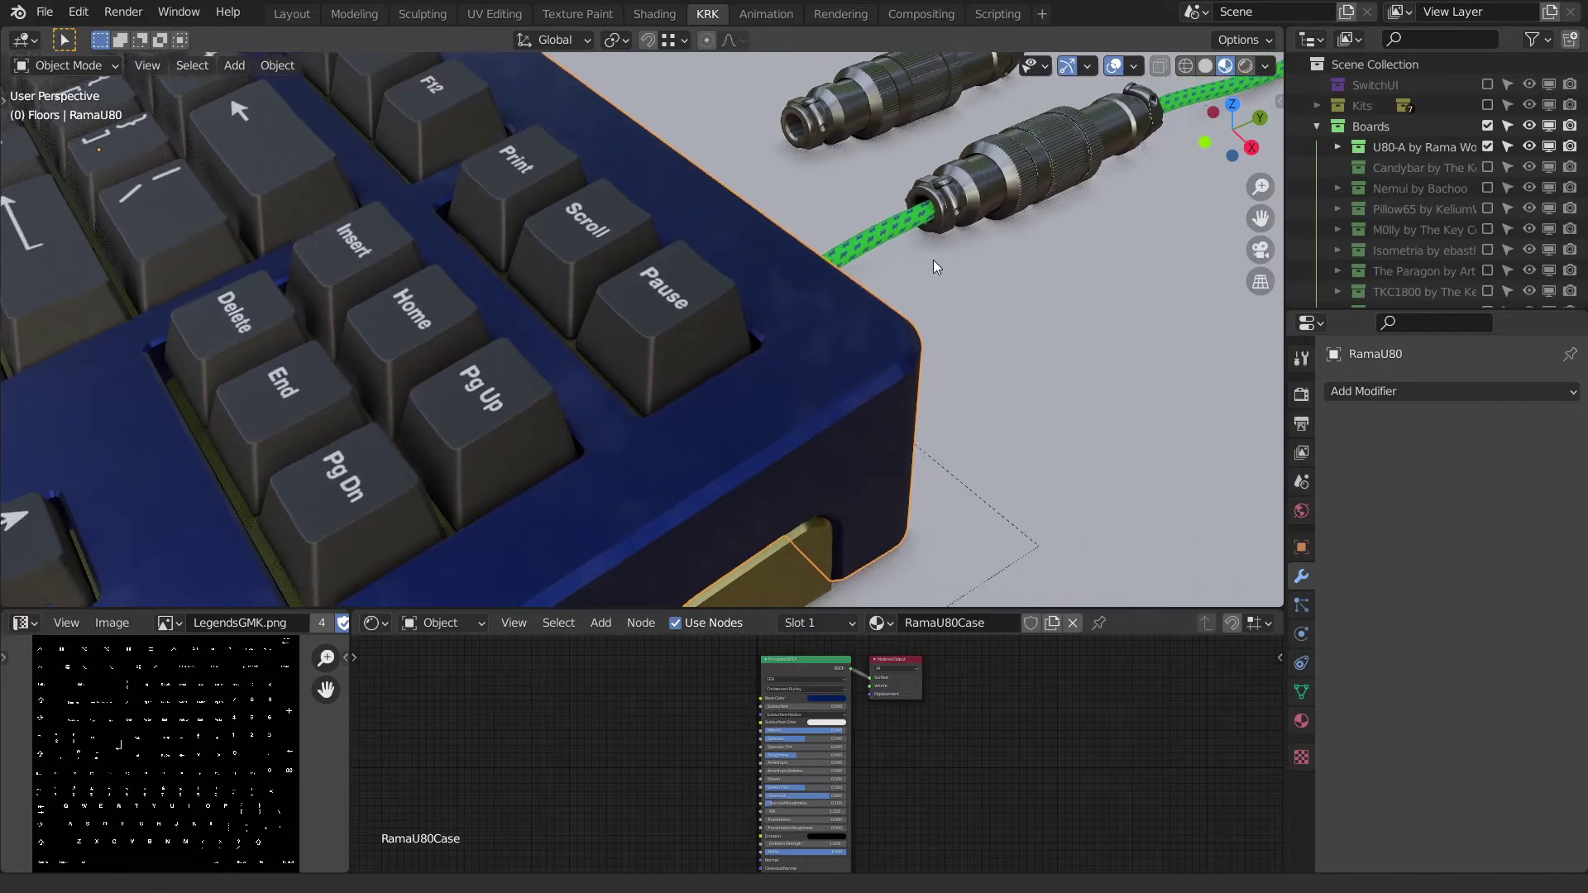
{"action": "mouse_move", "coordinate": [914, 311]}
{"action": "middle_mouse_down"}
{"action": "mouse_move", "coordinate": [880, 326]}
{"action": "mouse_move", "coordinate": [925, 332]}
{"action": "middle_mouse_up"}
{"action": "scroll", "coordinate": [872, 291], "scroll_direction": "up", "scroll_amount": 3}
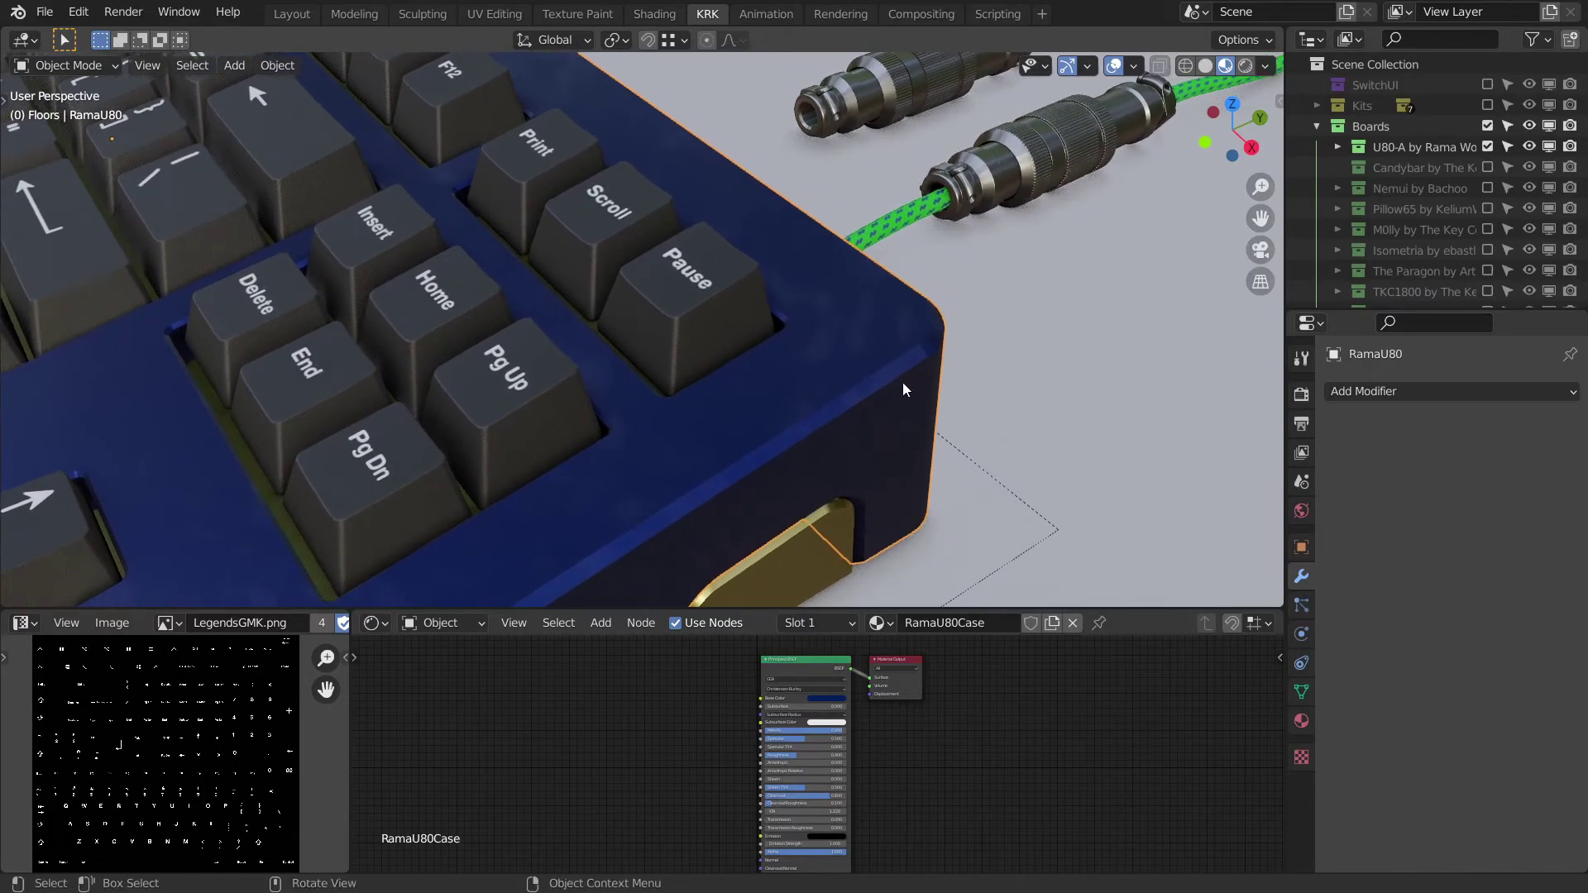
{"action": "scroll", "coordinate": [985, 426], "scroll_direction": "down", "scroll_amount": 5}
{"action": "scroll", "coordinate": [917, 321], "scroll_direction": "up", "scroll_amount": 3}
{"action": "left_click", "coordinate": [1025, 176]}
{"action": "middle_click_drag", "start_coordinate": [1026, 176], "coordinate": [1016, 276]}
{"action": "key", "text": "ctrl+l"}
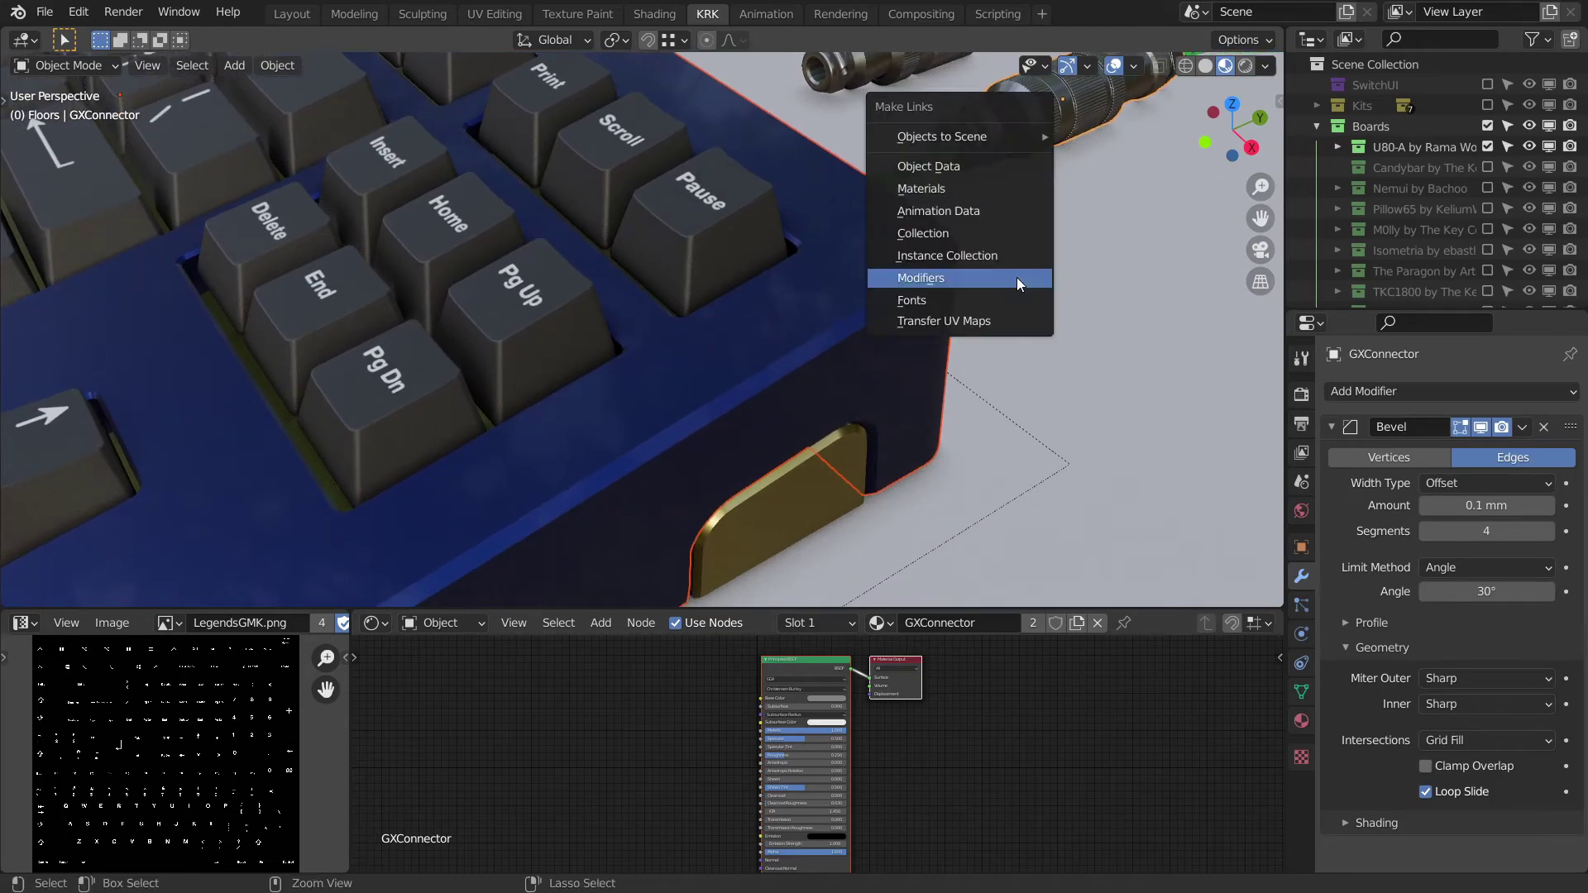
{"action": "left_click", "coordinate": [937, 279]}
{"action": "middle_click_drag", "start_coordinate": [935, 302], "coordinate": [881, 278]}
Make the blue RamaU80 case the only selected, active object.
{"action": "left_click", "coordinate": [922, 359]}
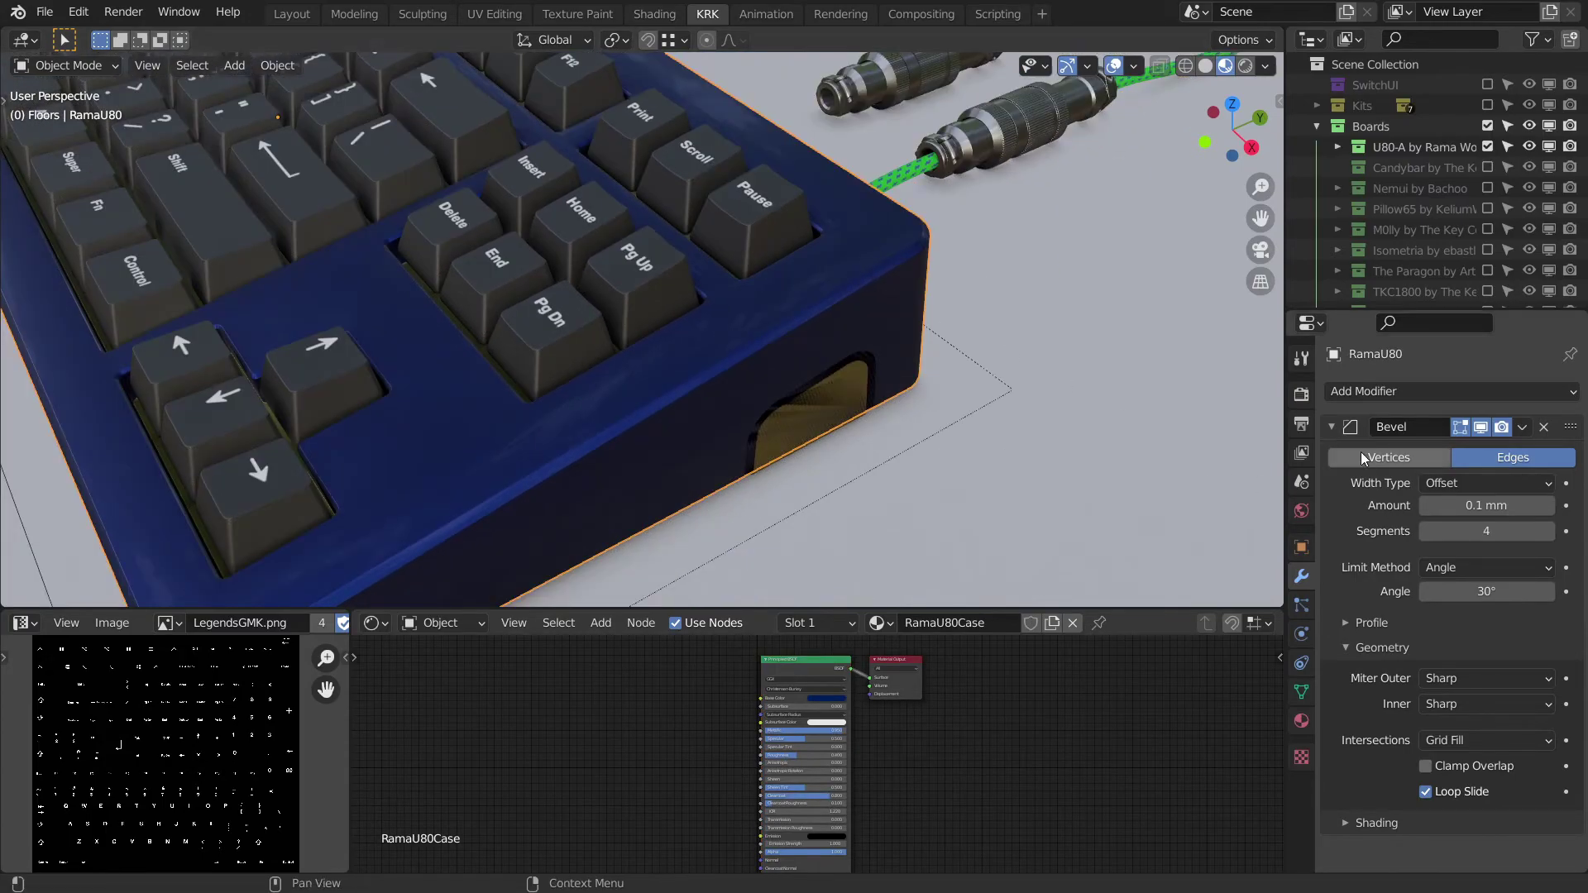
{"action": "left_click", "coordinate": [1332, 427]}
{"action": "left_click", "coordinate": [1365, 391]}
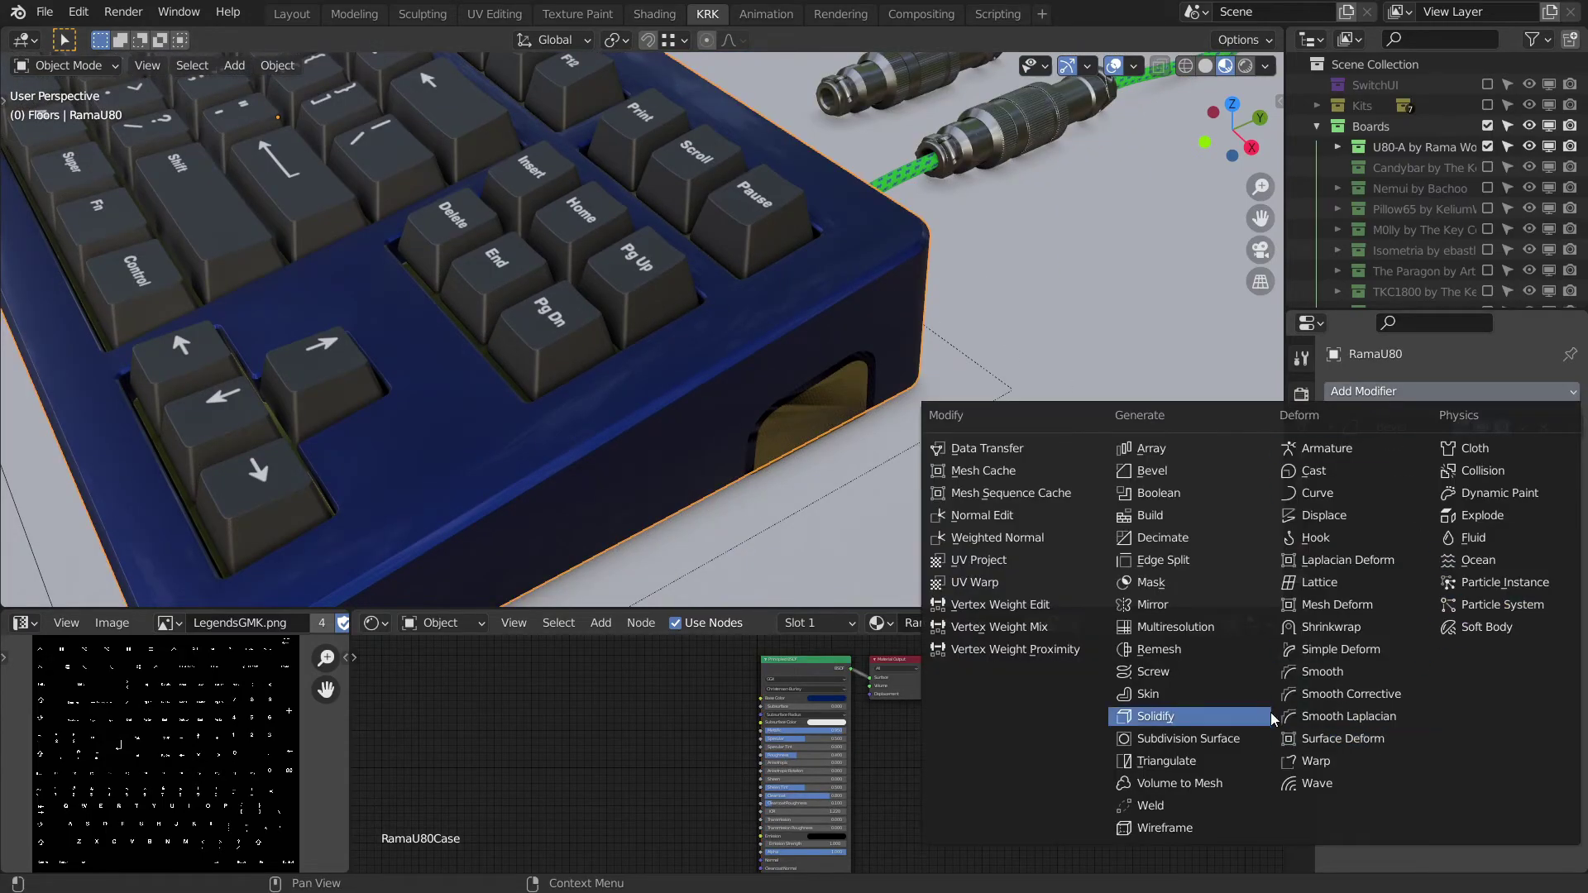
{"action": "key", "text": "Escape"}
{"action": "left_click", "coordinate": [1333, 428]}
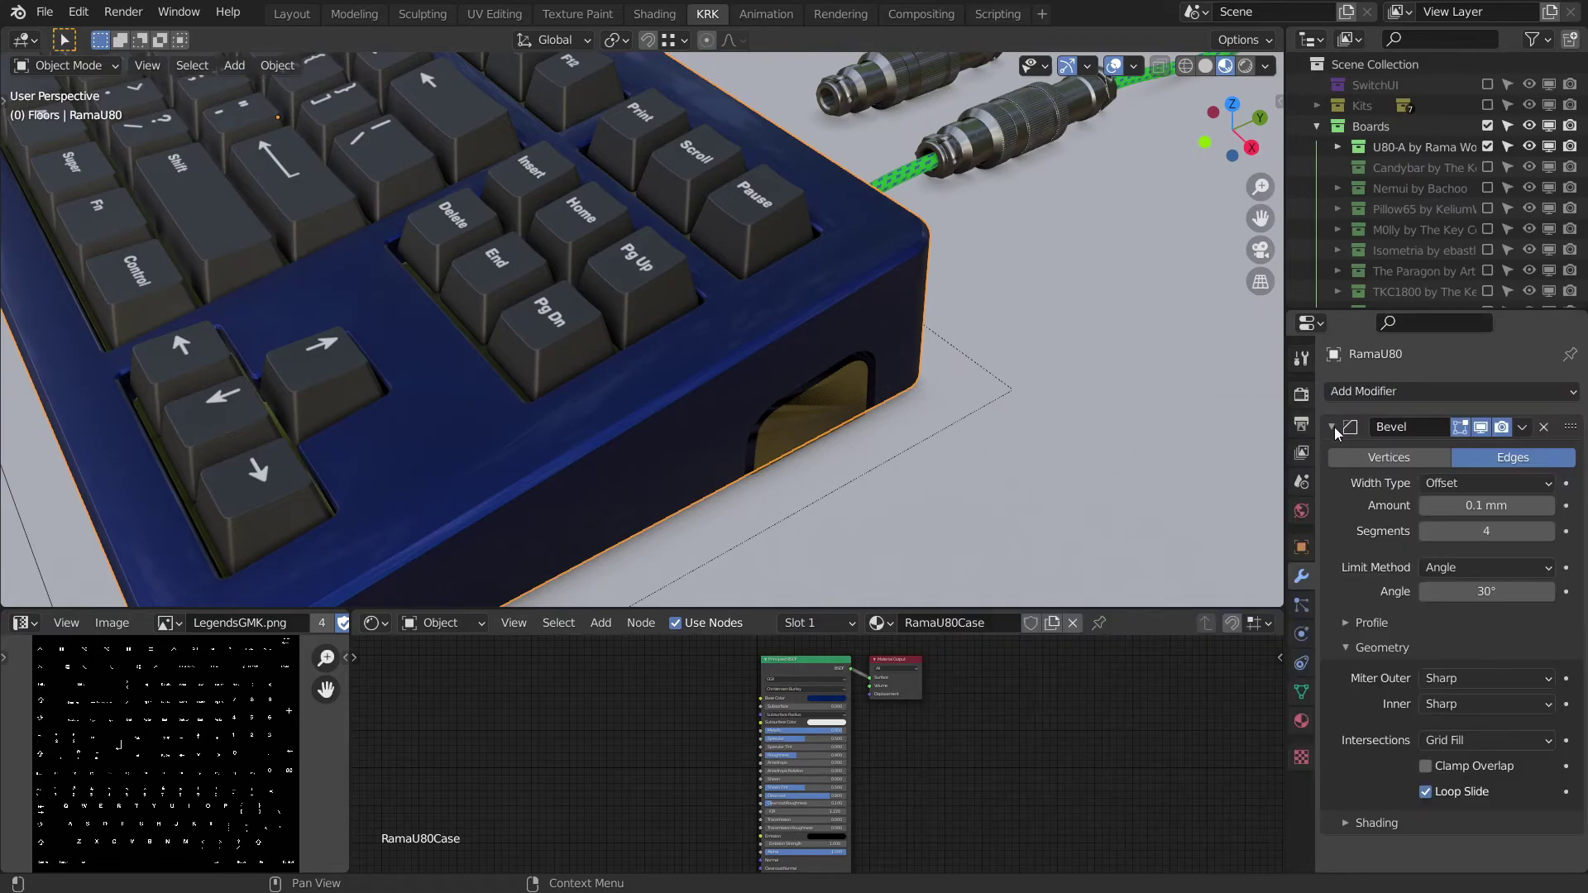
Enable Clamp Overlap in the geometry settings of the RamaU80 case's Bevel modifier and check the case edges.
{"action": "left_click", "coordinate": [1425, 766]}
{"action": "middle_click_drag", "start_coordinate": [1039, 539], "coordinate": [1019, 469]}
{"action": "scroll", "coordinate": [976, 430], "scroll_direction": "up", "scroll_amount": 2}
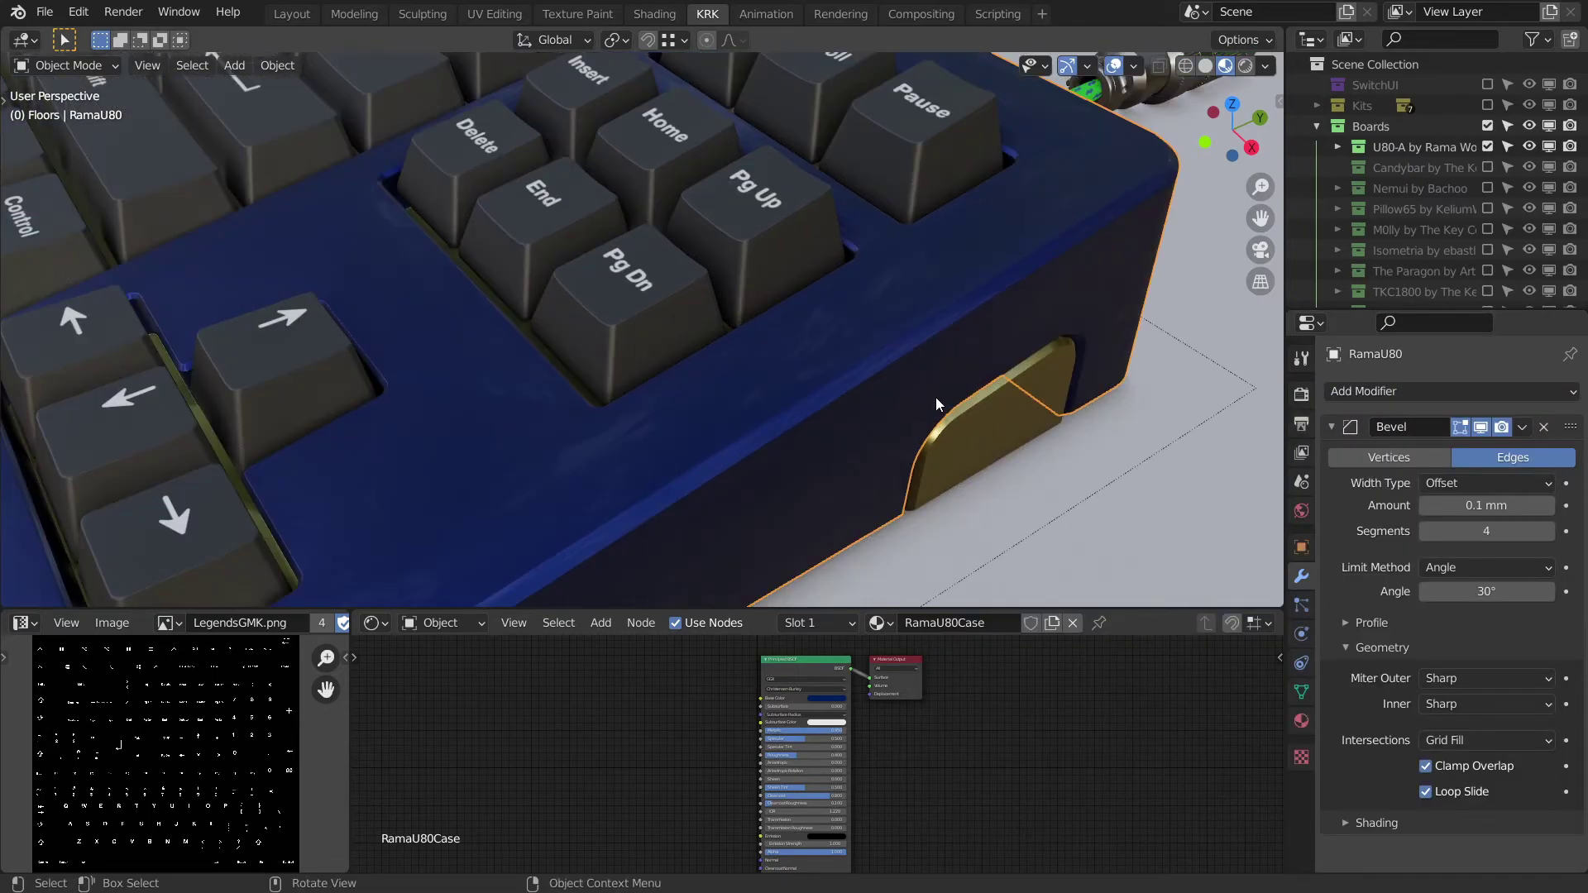
{"action": "mouse_move", "coordinate": [916, 406]}
{"action": "middle_mouse_down", "text": "shift"}
{"action": "mouse_move", "coordinate": [942, 409]}
{"action": "mouse_move", "coordinate": [930, 418]}
{"action": "middle_mouse_up", "text": "shift"}
{"action": "scroll", "coordinate": [906, 404], "scroll_direction": "down", "scroll_amount": 2}
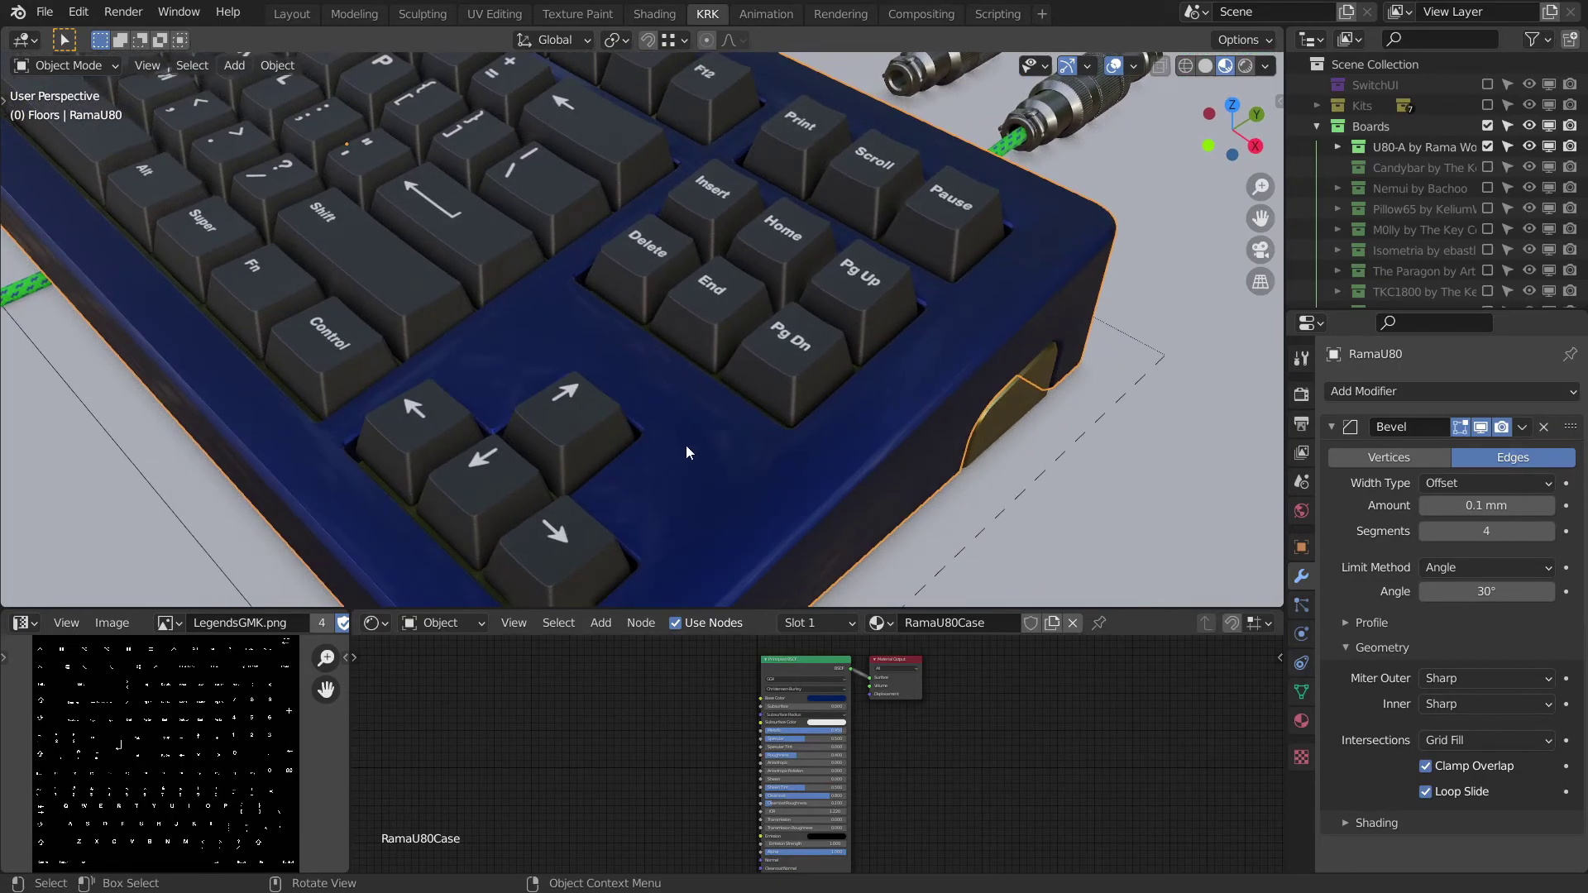
{"action": "middle_click_drag", "start_coordinate": [764, 426], "coordinate": [856, 375]}
{"action": "scroll", "coordinate": [856, 389], "scroll_direction": "down", "scroll_amount": 2}
Collapse the Bevel settings, add a Weighted Normal modifier to the RamaU80 case and inspect its shading.
{"action": "left_click", "coordinate": [1332, 427]}
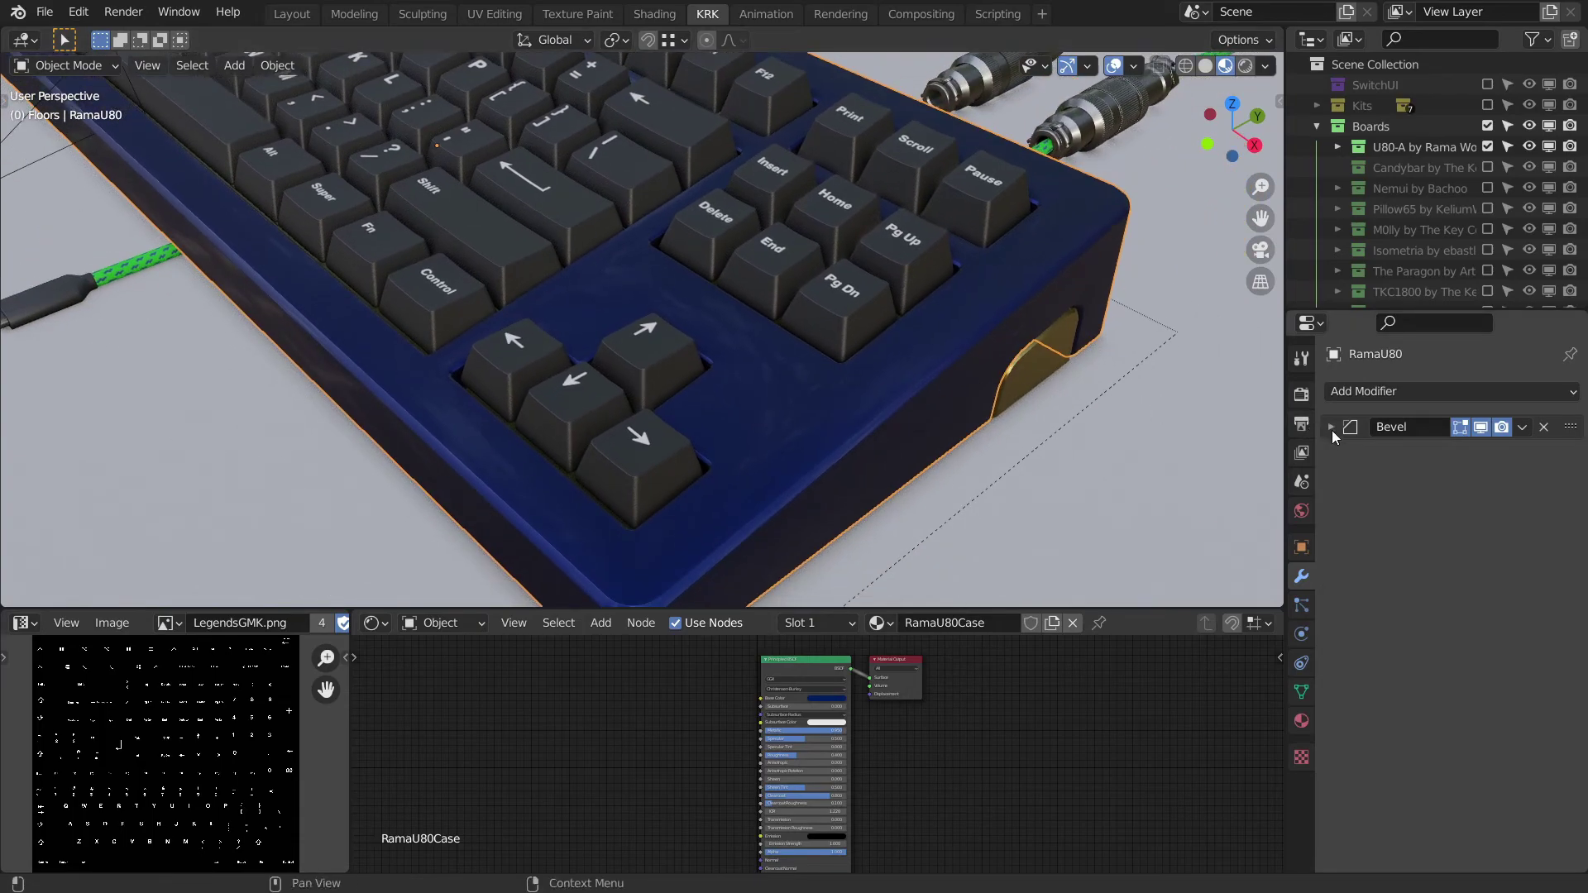
{"action": "left_click", "coordinate": [1378, 393]}
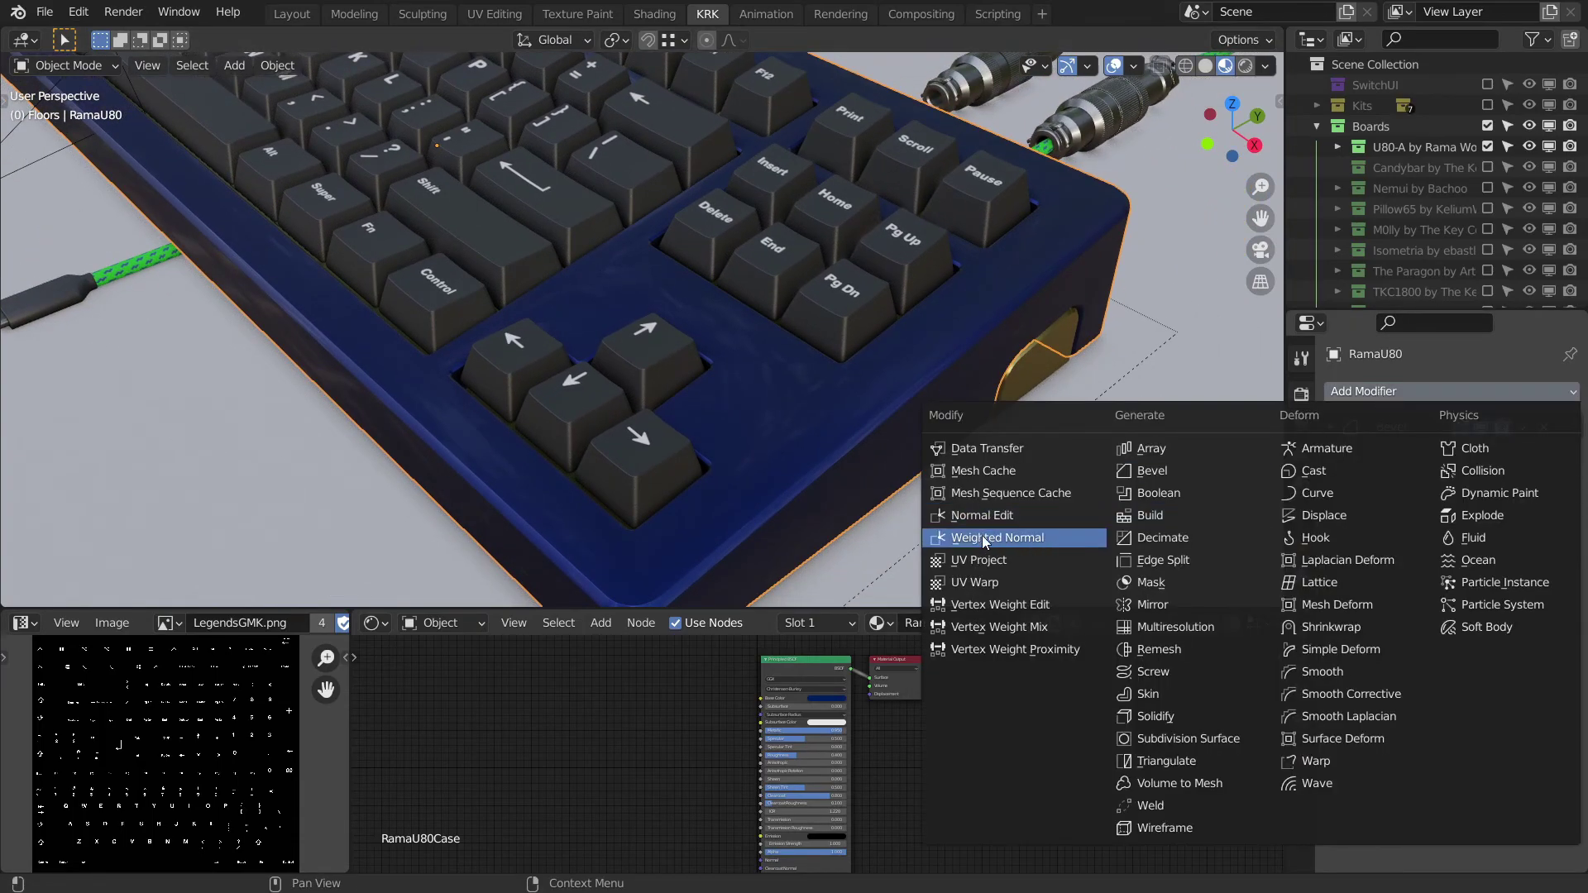
{"action": "left_click", "coordinate": [1019, 537]}
{"action": "mouse_move", "coordinate": [928, 412]}
{"action": "middle_mouse_down", "text": "shift"}
{"action": "mouse_move", "coordinate": [870, 438]}
{"action": "mouse_move", "coordinate": [900, 395]}
{"action": "mouse_move", "coordinate": [906, 412]}
{"action": "middle_mouse_up", "text": "shift"}
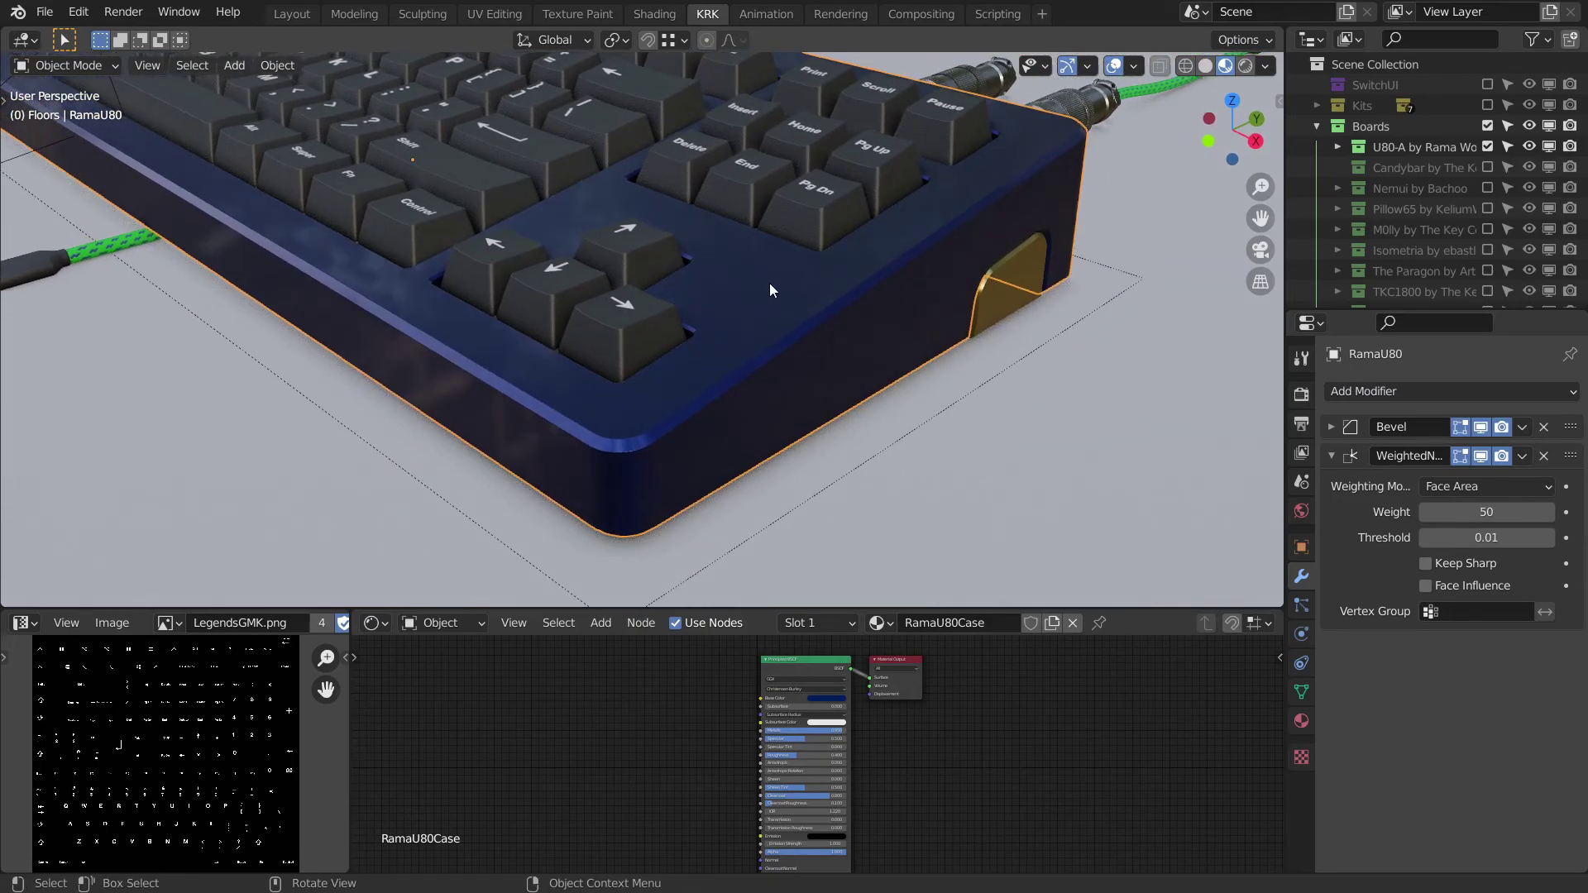
{"action": "middle_click_drag", "start_coordinate": [864, 273], "coordinate": [1055, 371], "text": "shift"}
{"action": "scroll", "coordinate": [872, 319], "scroll_direction": "down", "scroll_amount": 3}
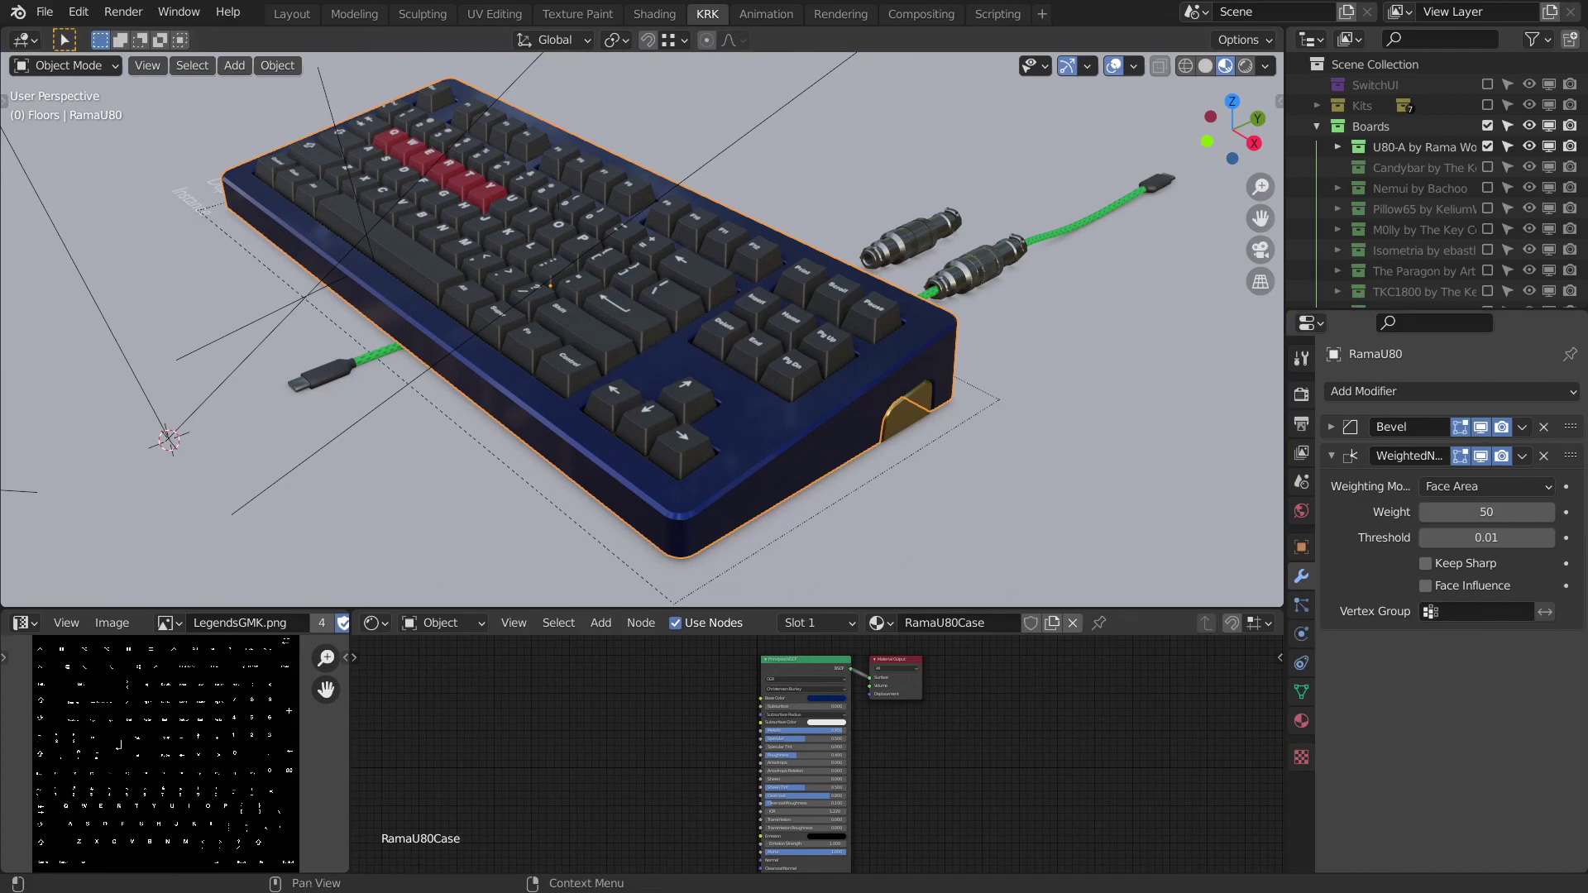